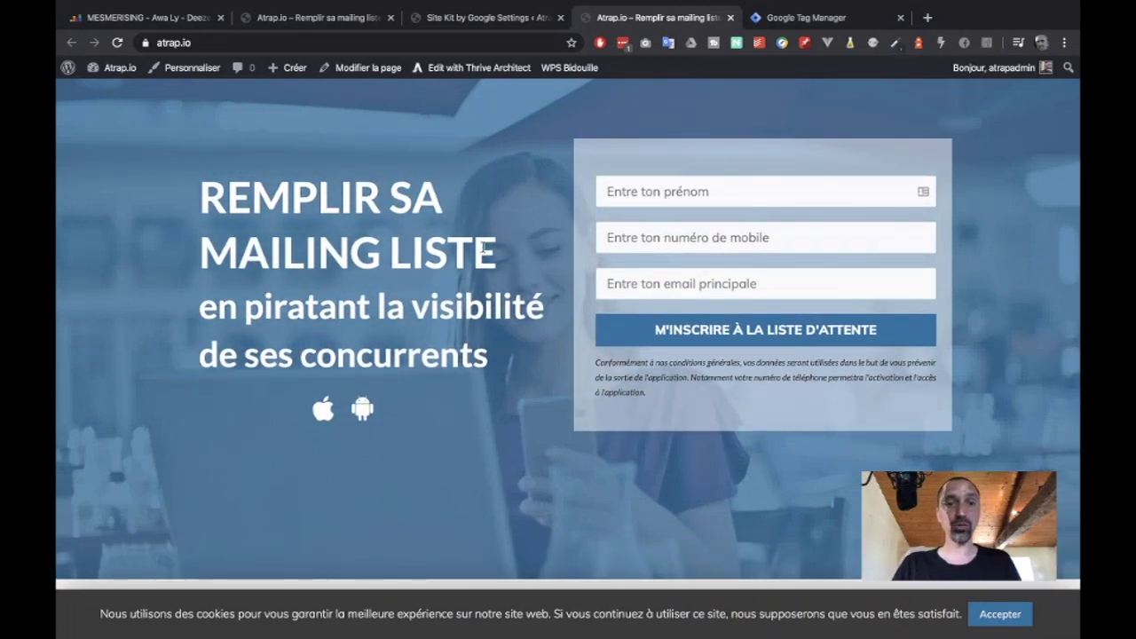
Reveal the full web address of the Atrap.io landing page to check its protocol
click(356, 46)
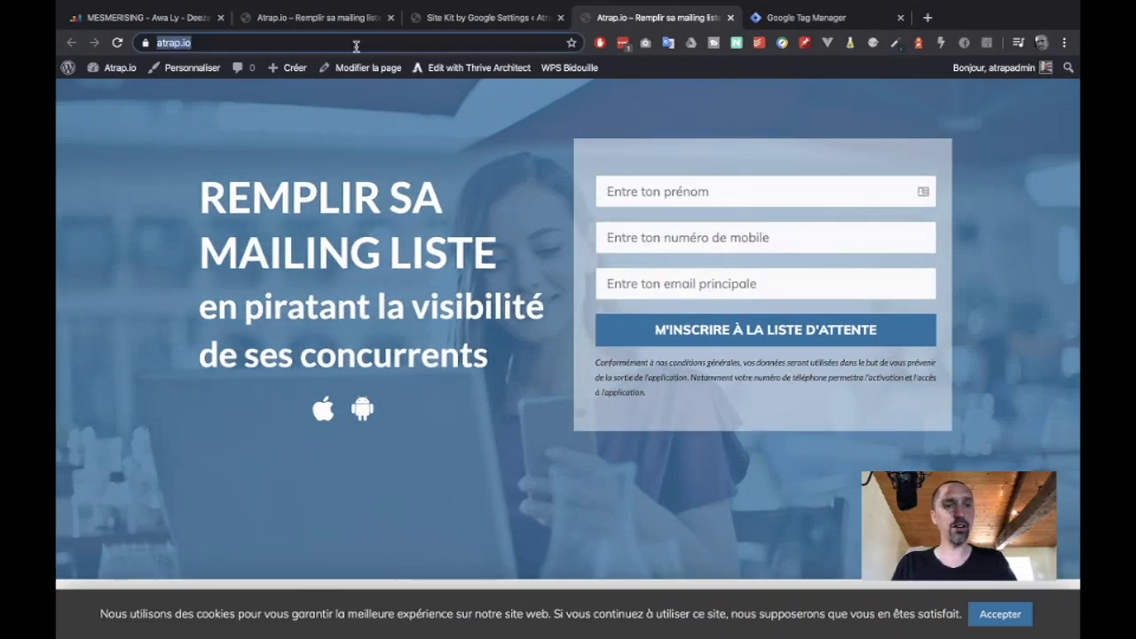
click(356, 49)
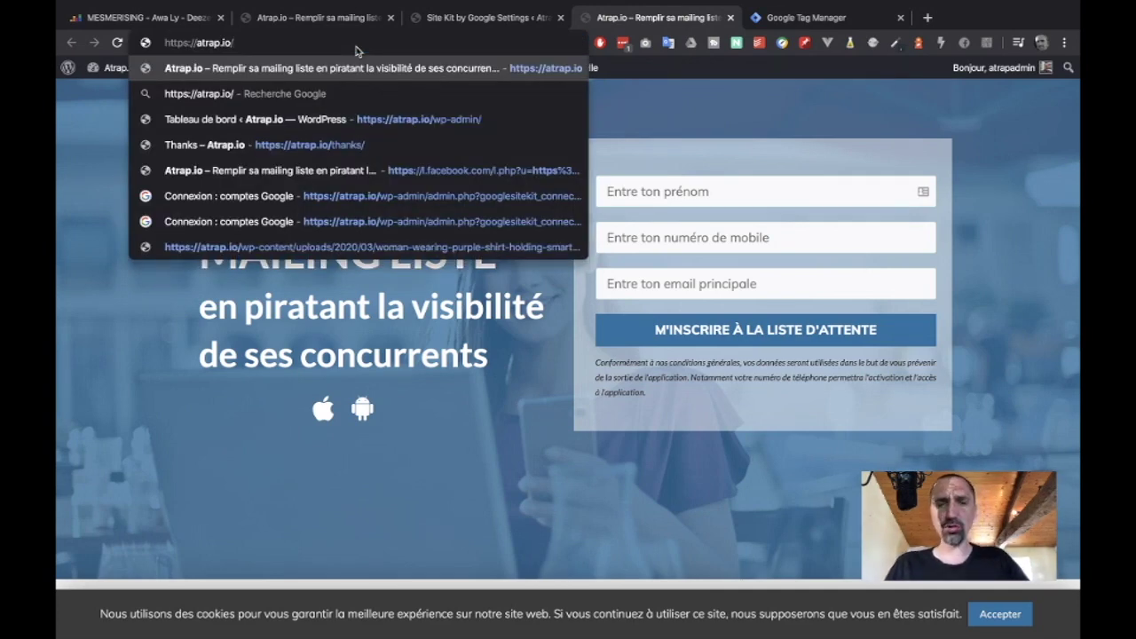
click(245, 306)
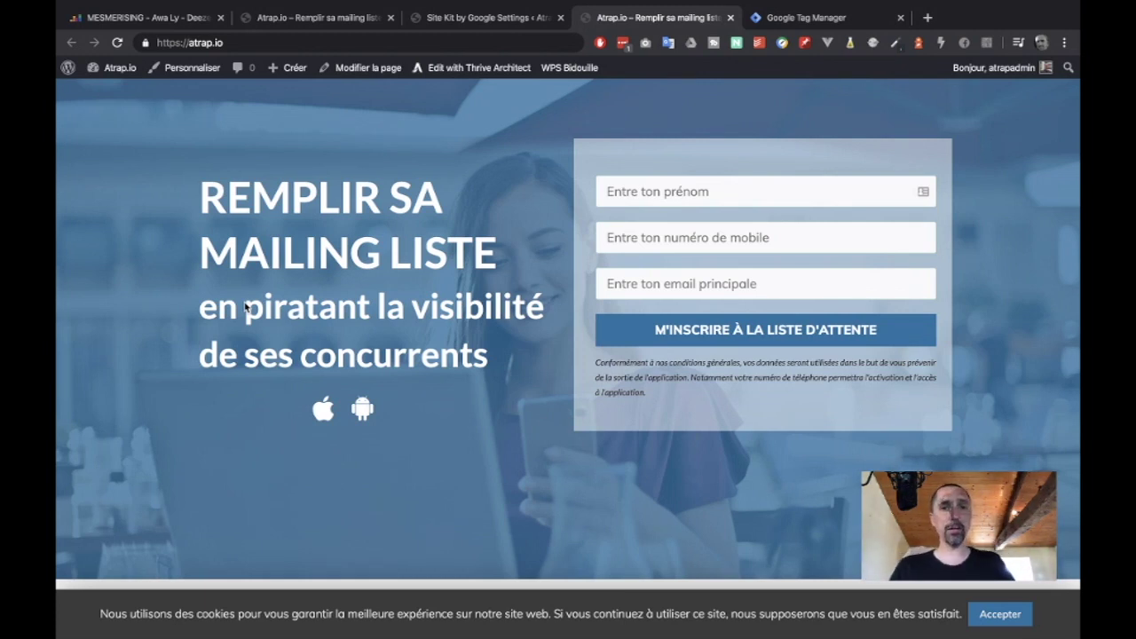
Close the duplicate Atrap.io landing page at atrap.io/#optin and return to the Site Kit settings page
click(460, 19)
click(337, 21)
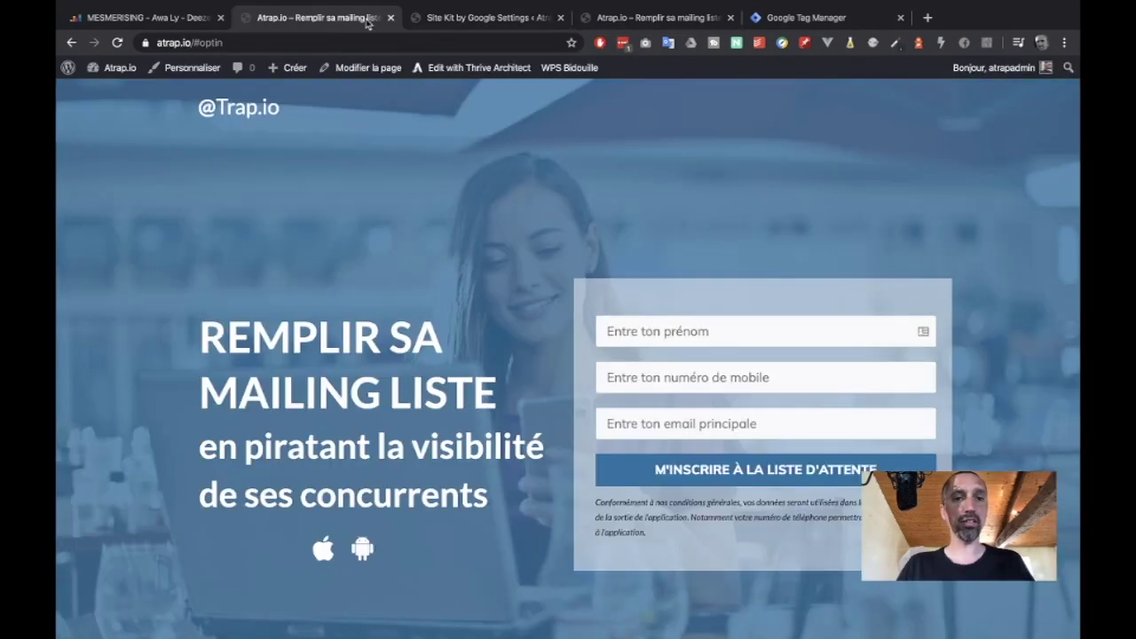
click(391, 18)
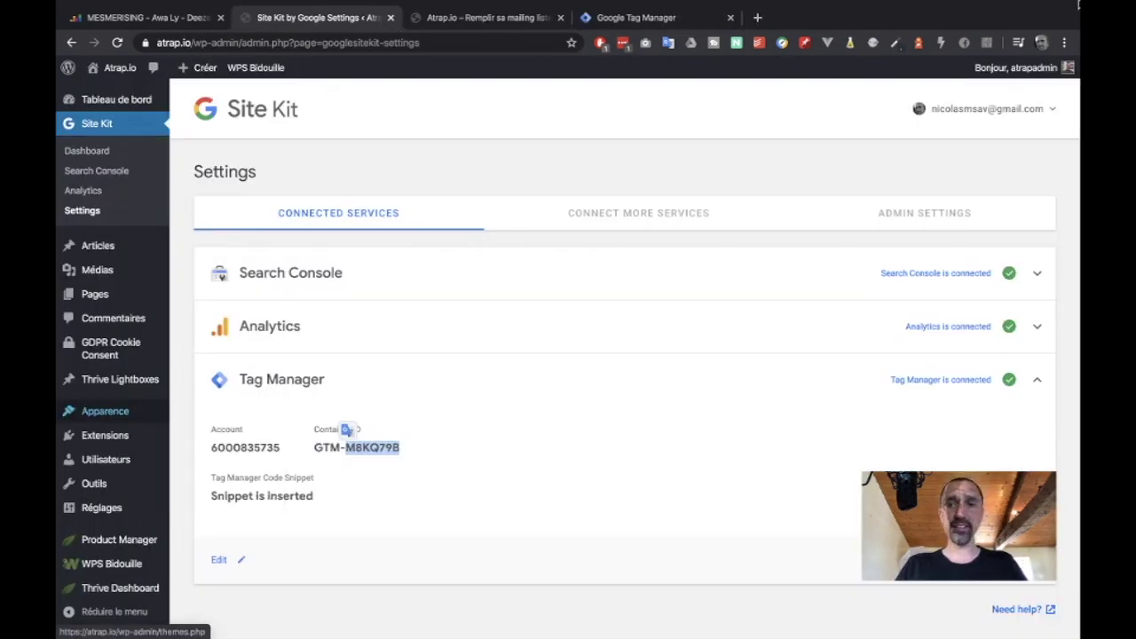
Search the WordPress catalogue of new plugins for "pixel cat"
mouse_move(115, 443)
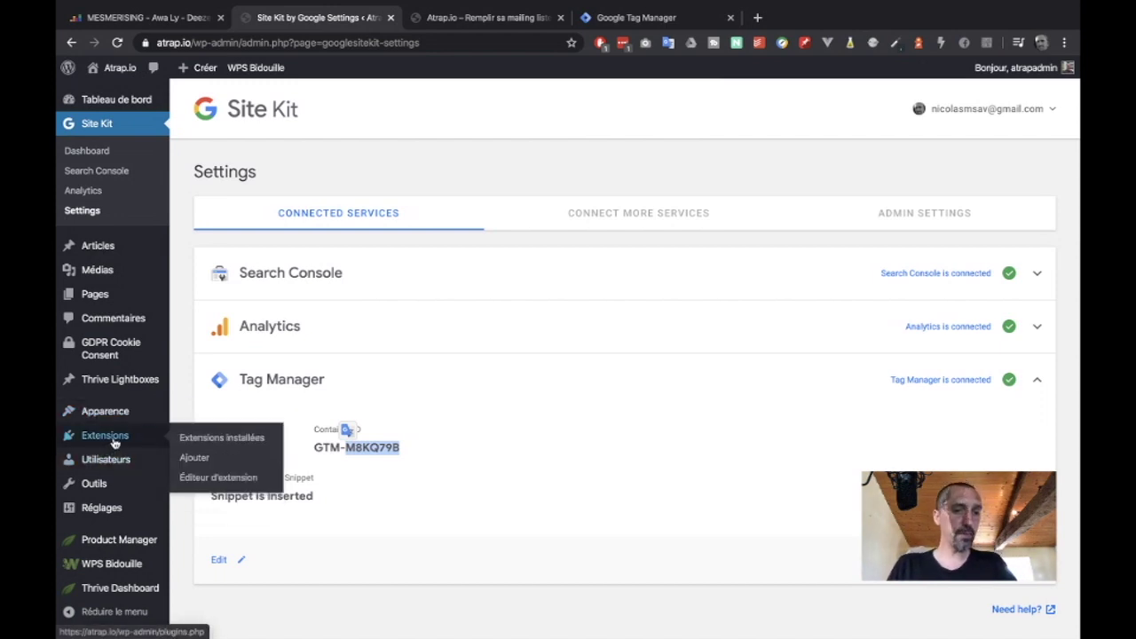
click(207, 441)
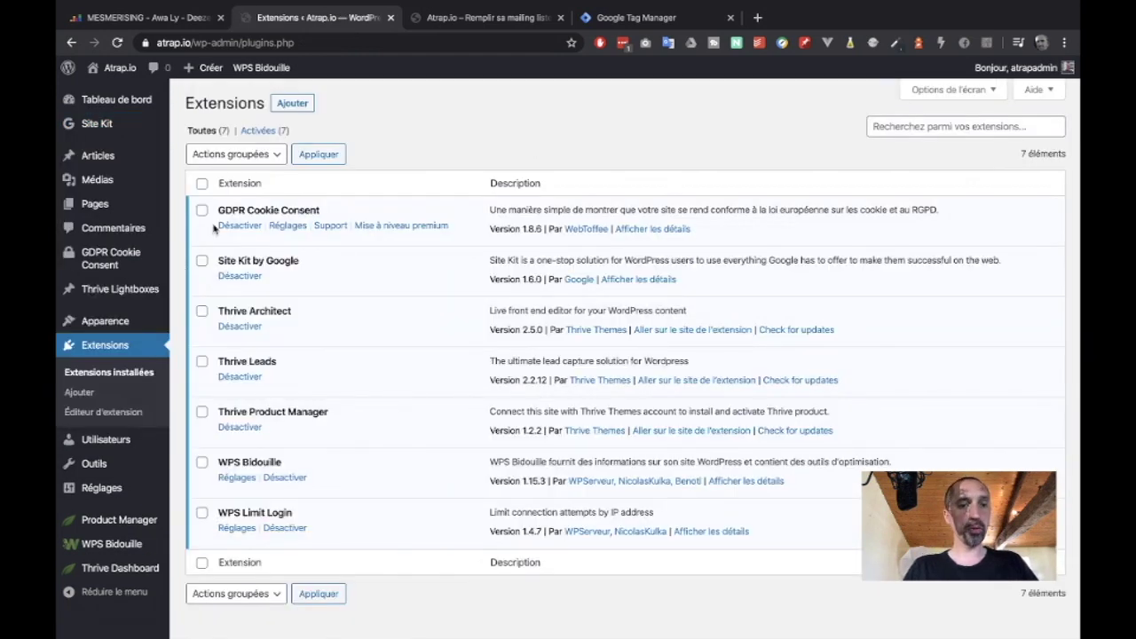
click(293, 110)
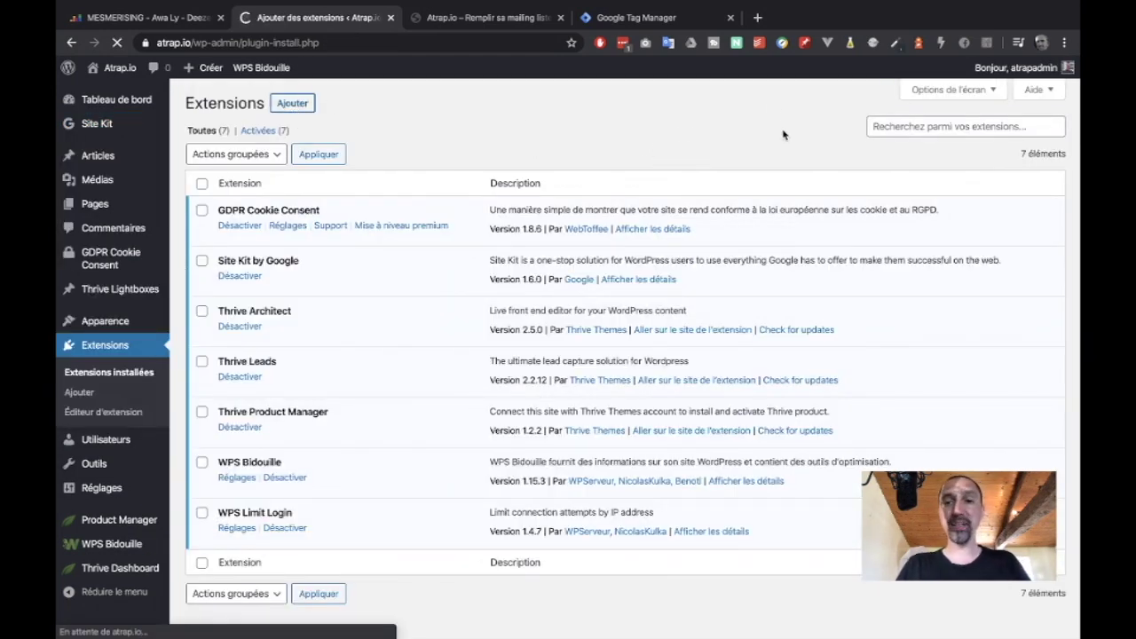
click(897, 146)
text(pixa)
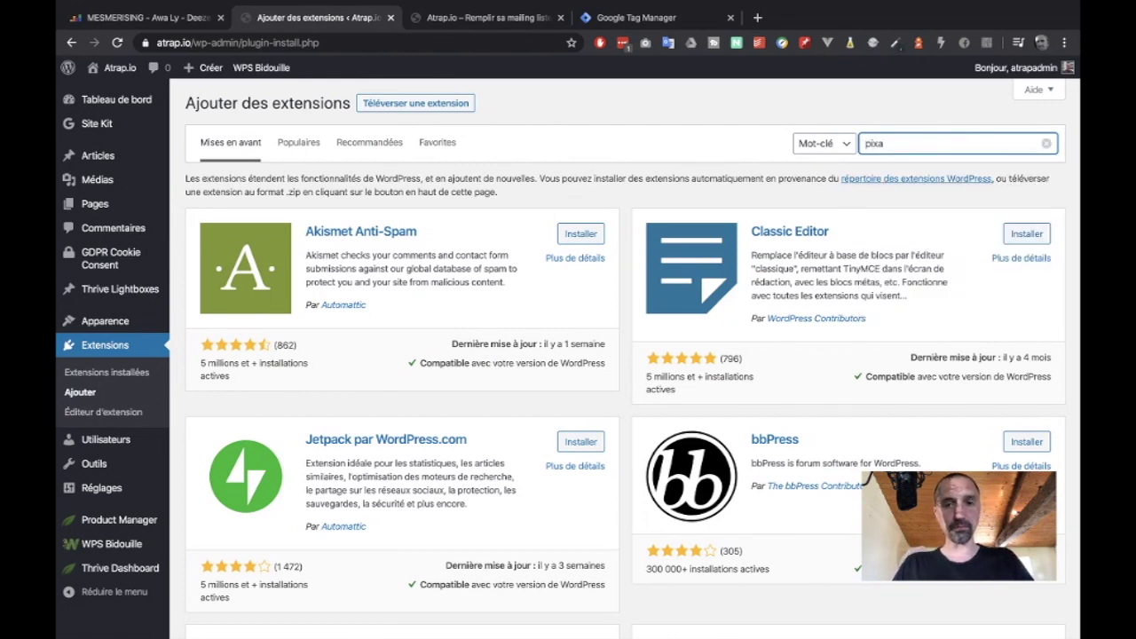
key(BackSpace)
text(el c)
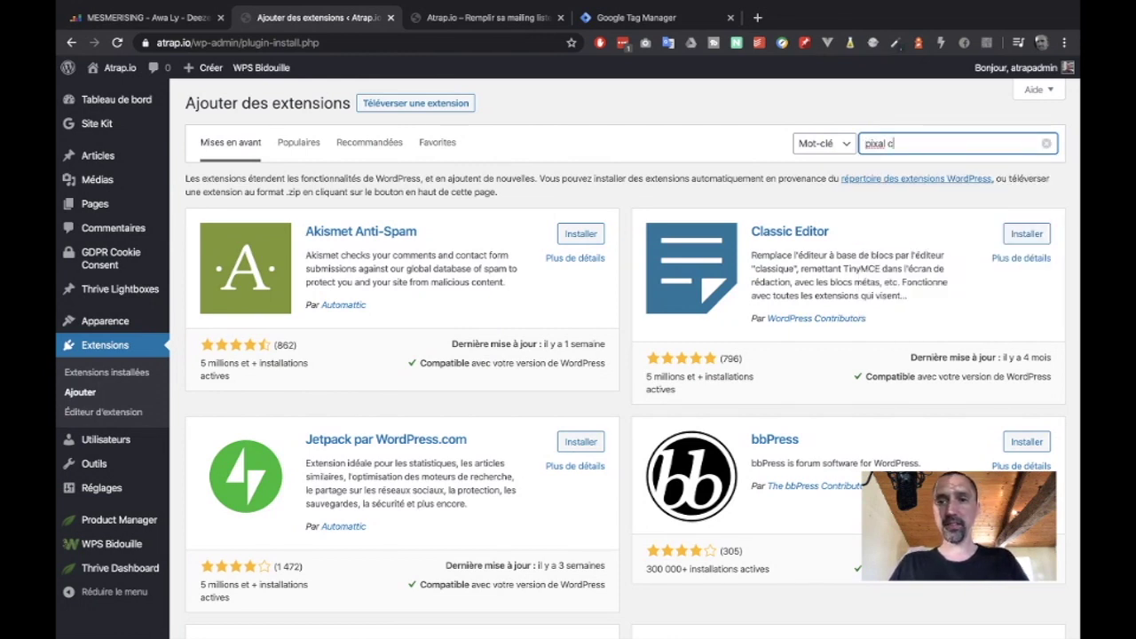
text(at)
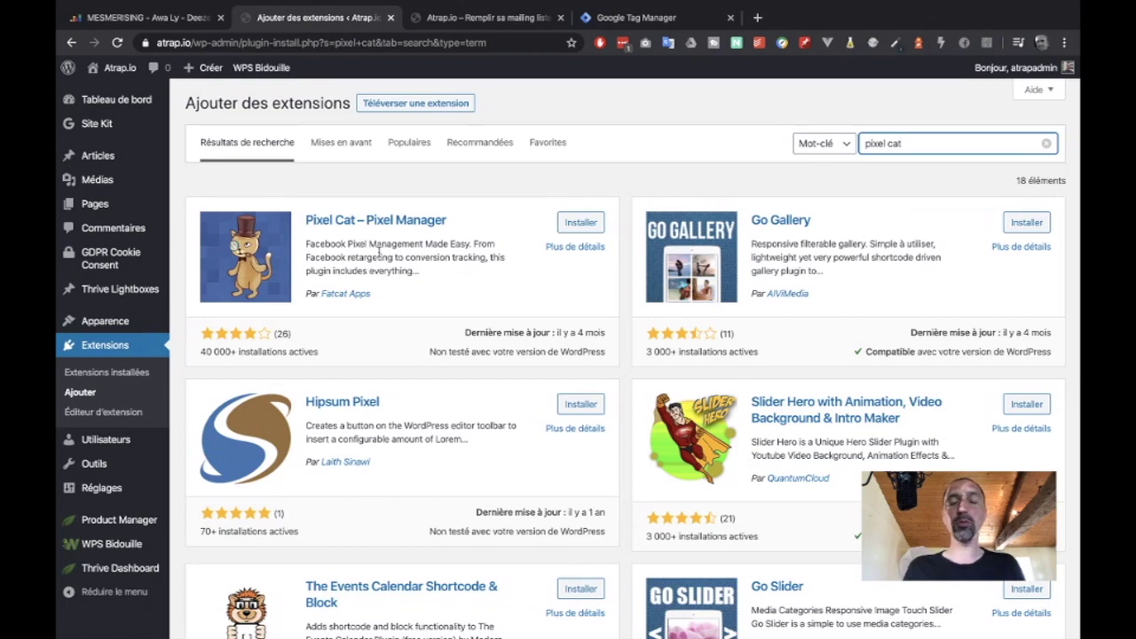
Open facebook.com in a new browser tab
click(757, 17)
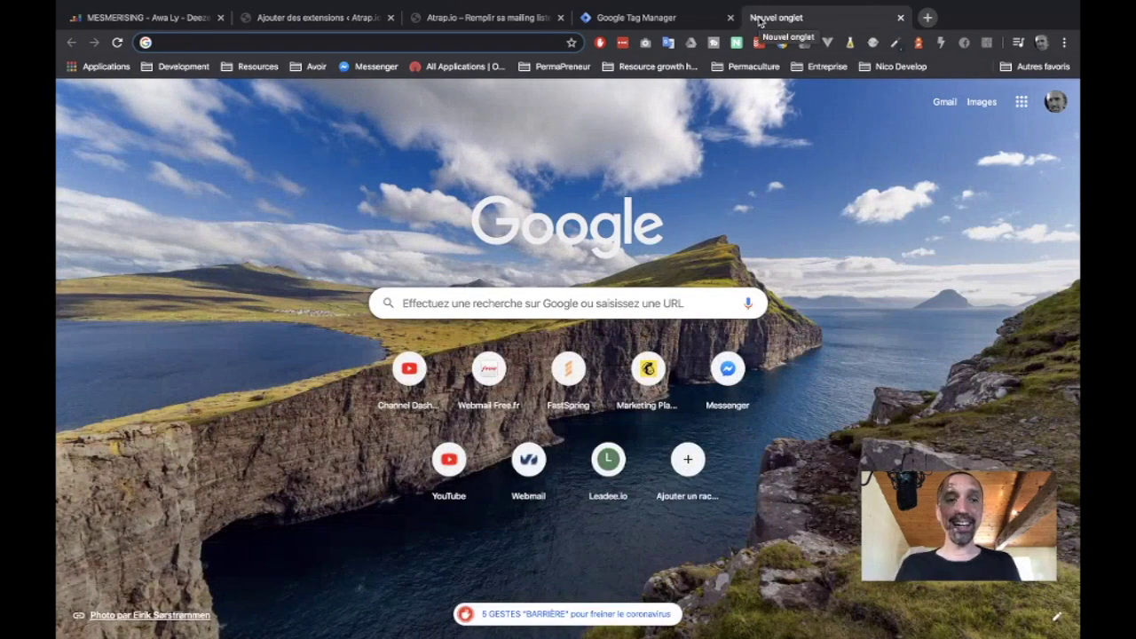
text(facebook.com)
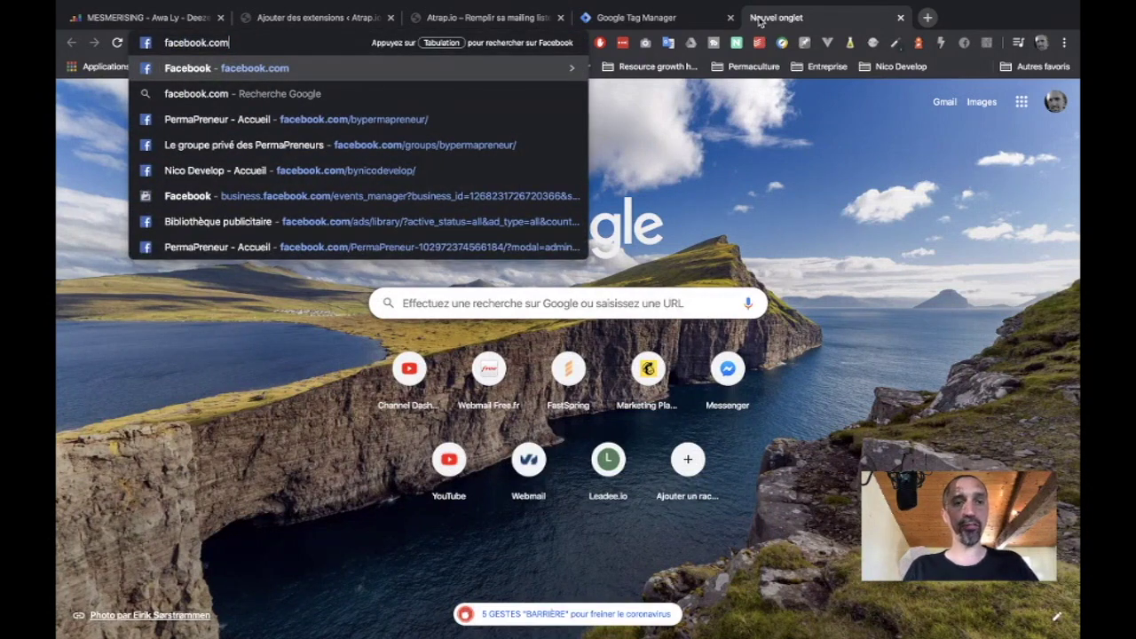
key(Return)
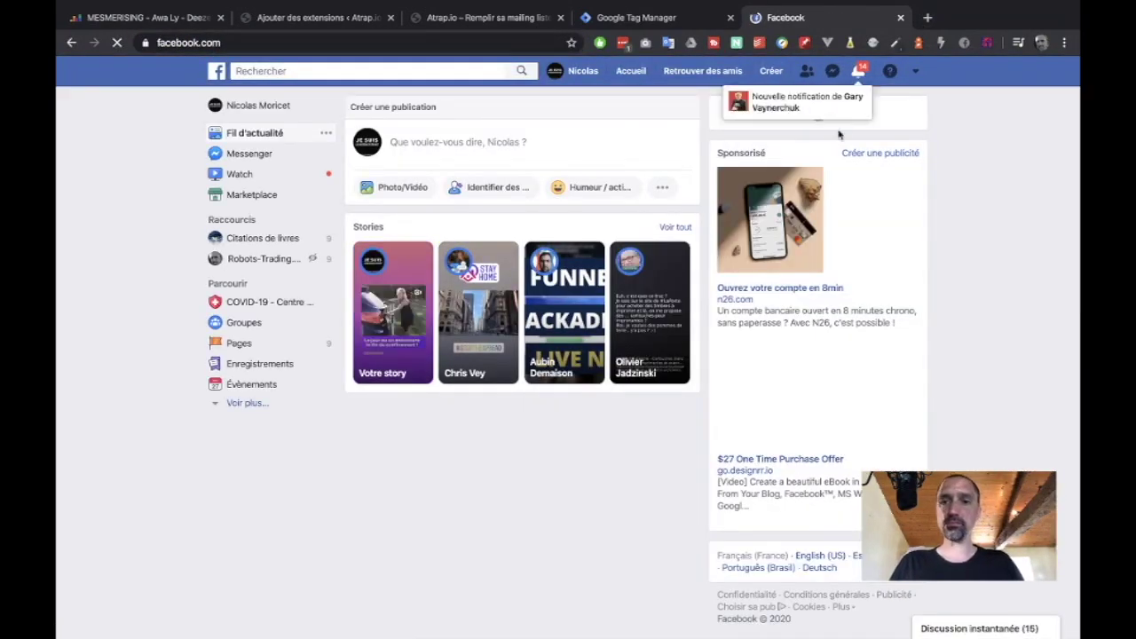
Show all Business Manager businesses and open the one named after its owner, with two ad accounts and four Pages
click(917, 73)
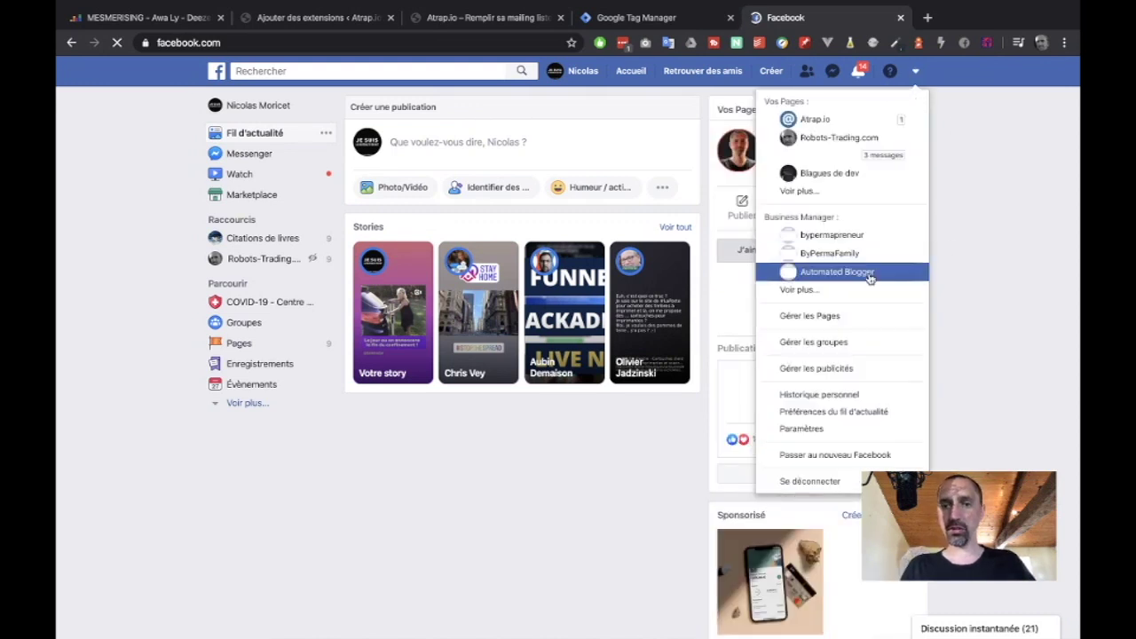
click(799, 289)
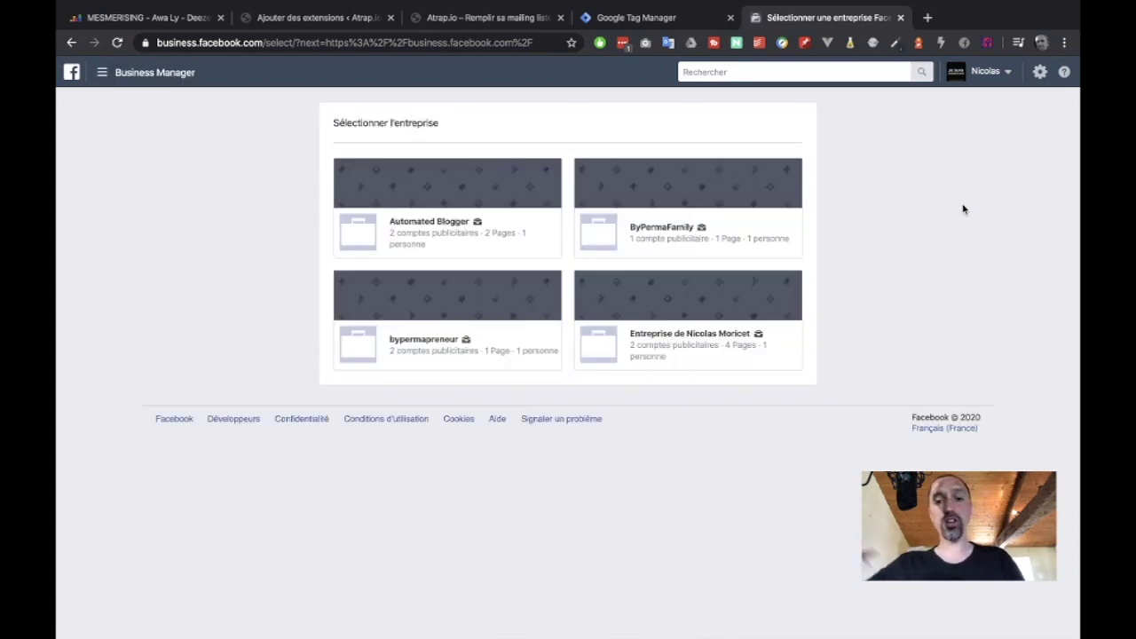
click(673, 336)
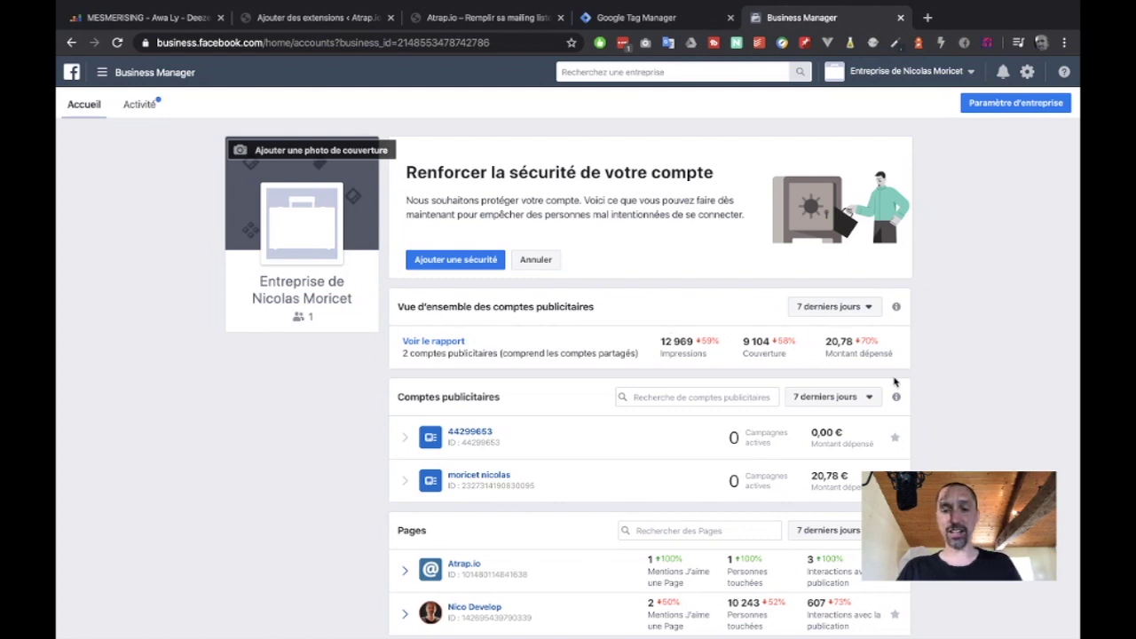
Open the Atrap.io Page from the business's Pages list in a separate tab
scroll(959, 355, down, 1)
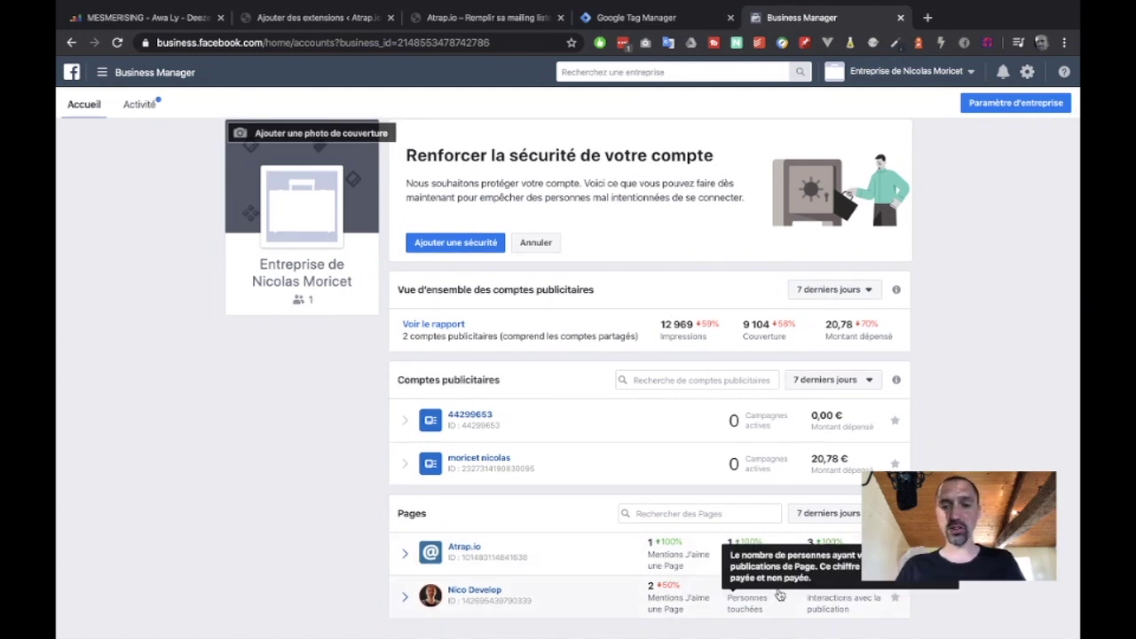
mouse_move(627, 563)
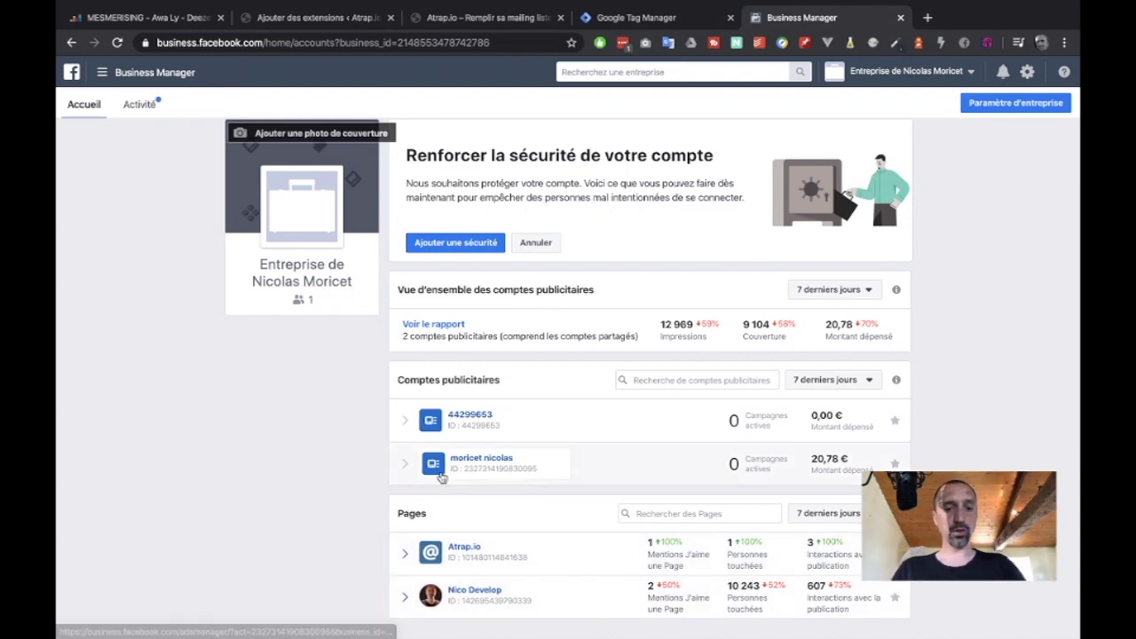
click(554, 553)
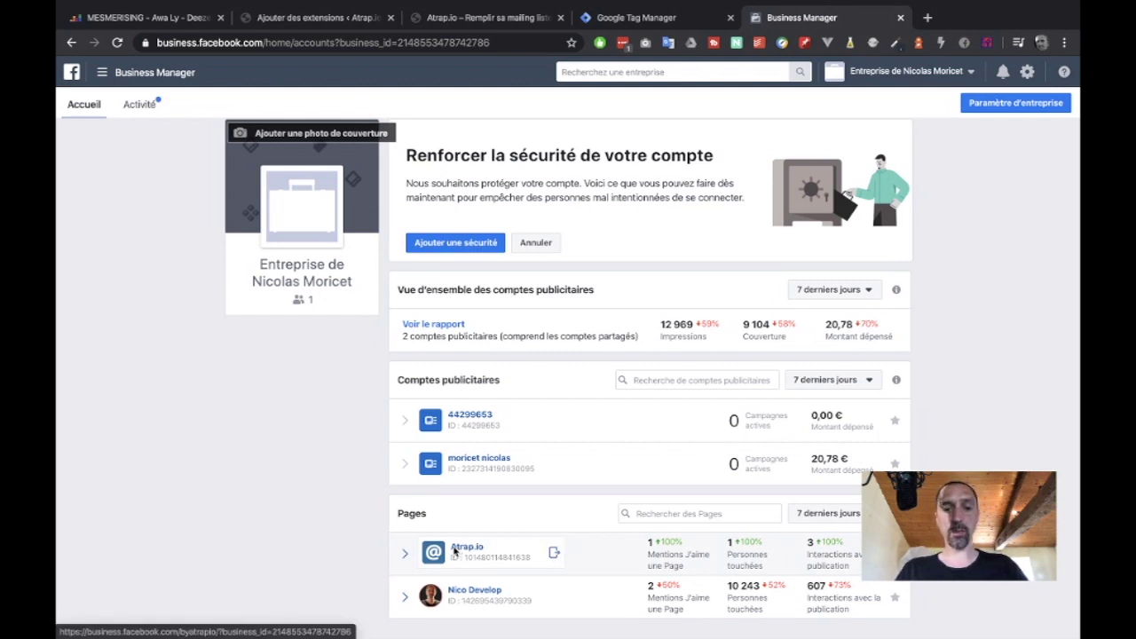
click(557, 554)
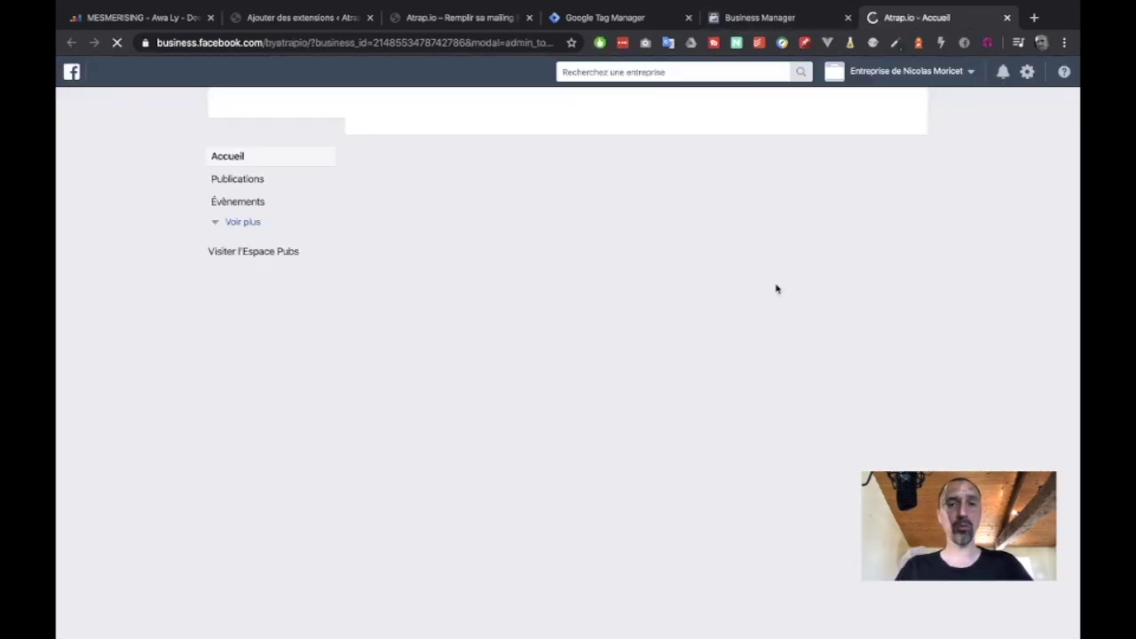
Return to the Business Manager home and open Gestionnaire d'évènements from its tools
click(734, 18)
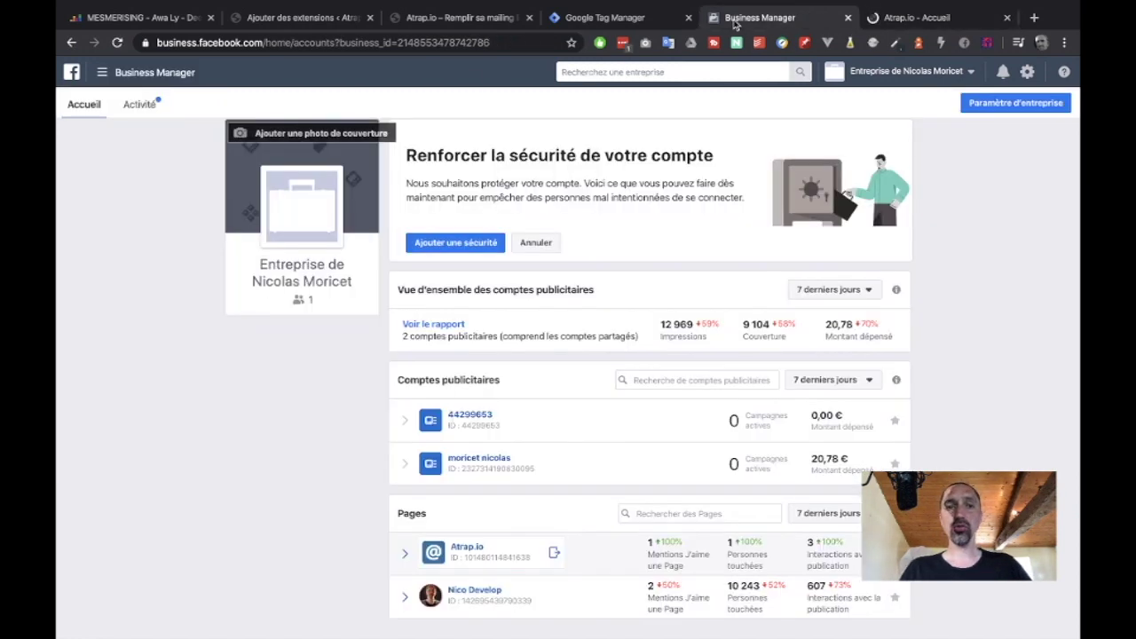
click(142, 72)
click(156, 356)
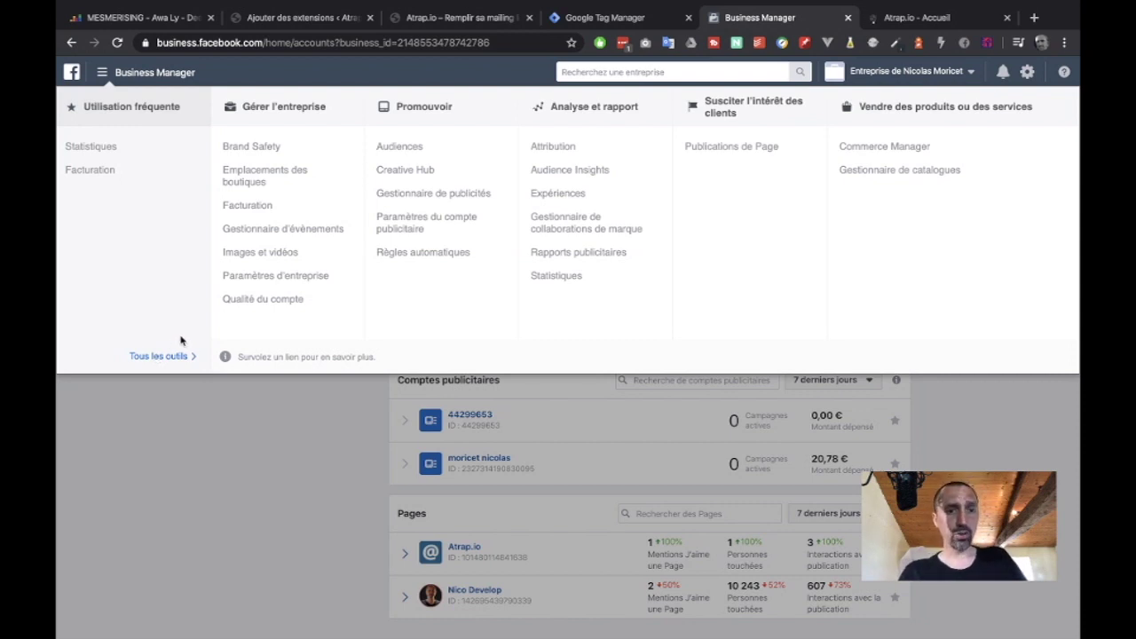
click(267, 228)
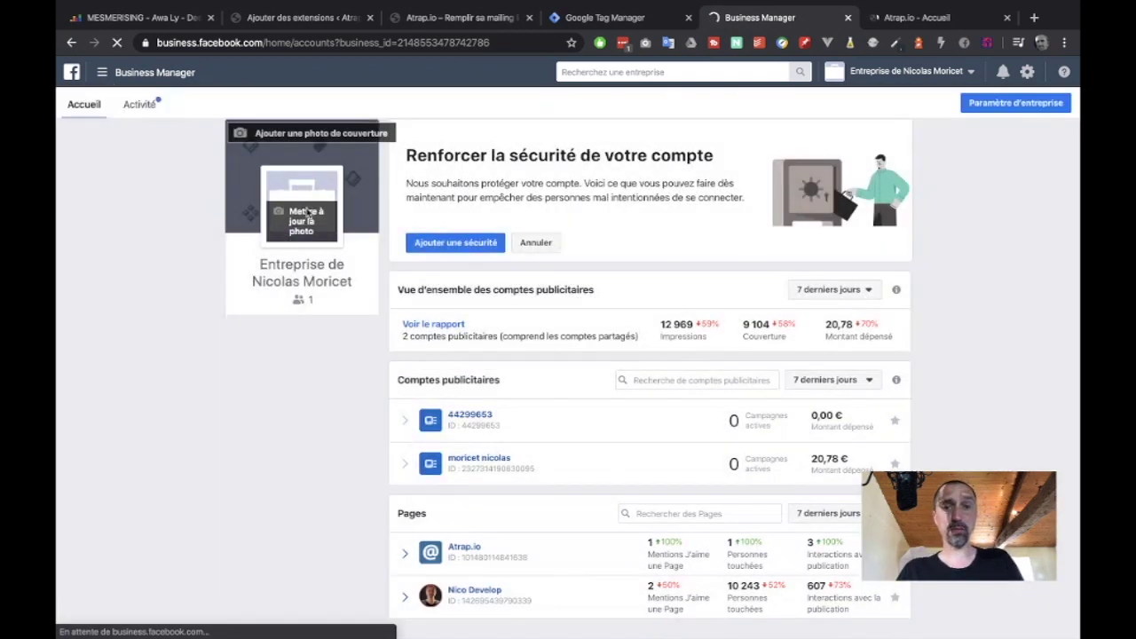
Look over the Atrap.io Facebook Page's content, then close its tab to return to Gestionnaire d'évènements
click(894, 10)
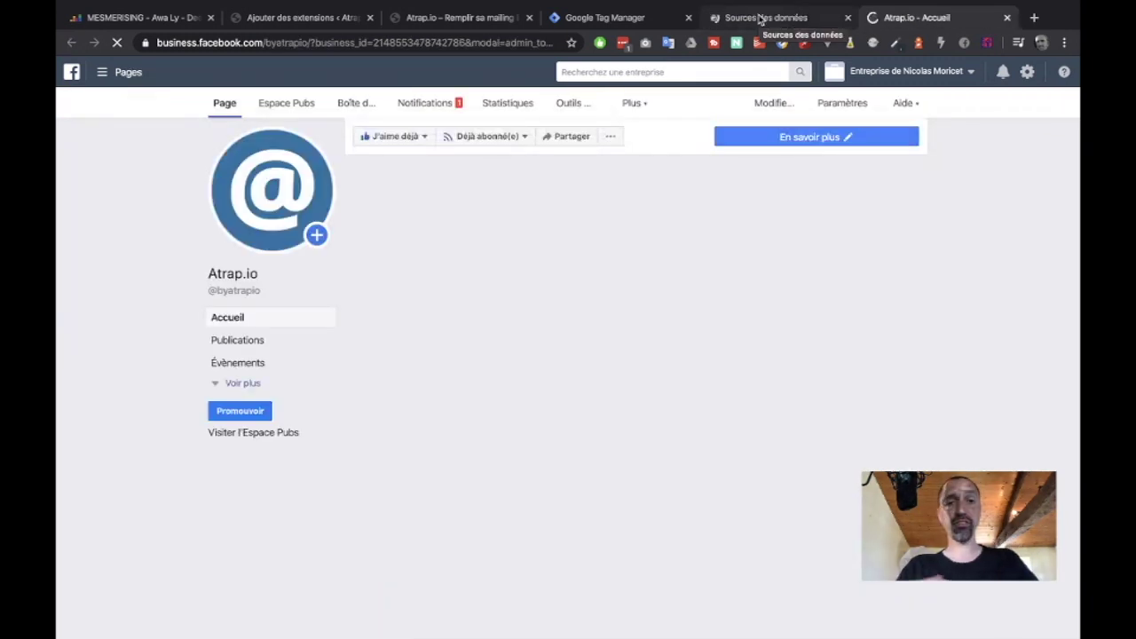
click(760, 18)
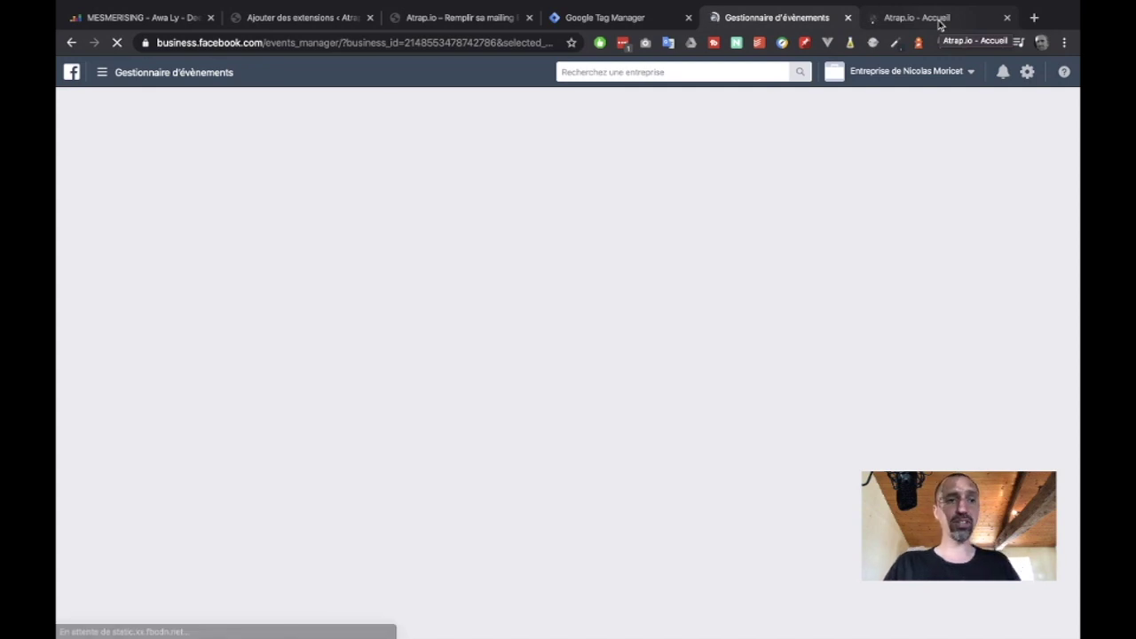
click(923, 17)
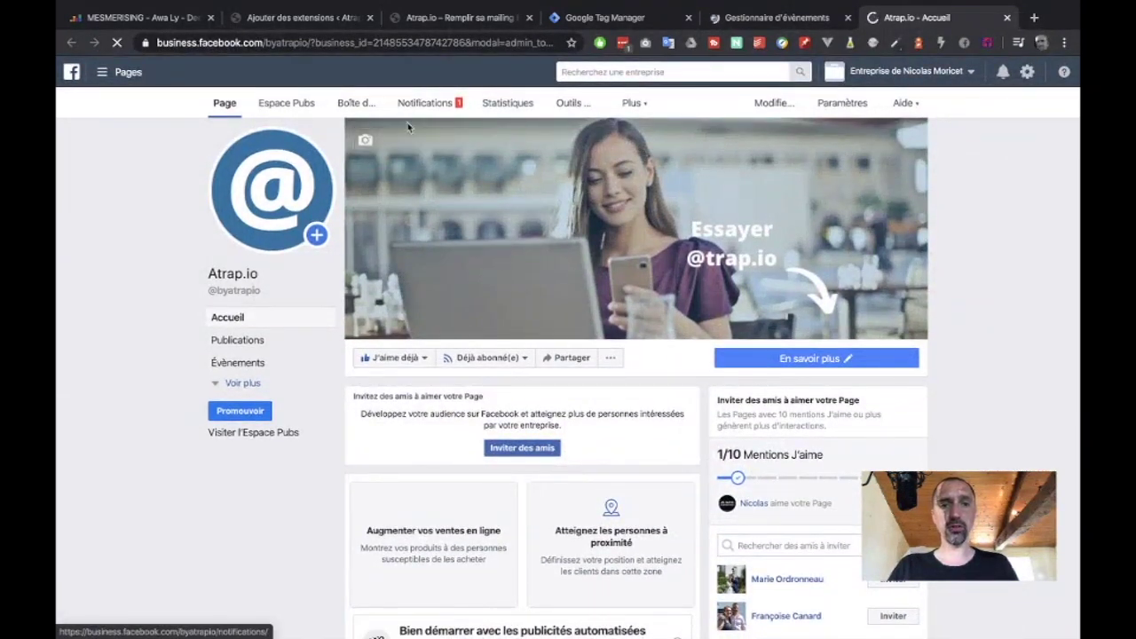
scroll(483, 348, down, 4)
scroll(483, 348, down, 1)
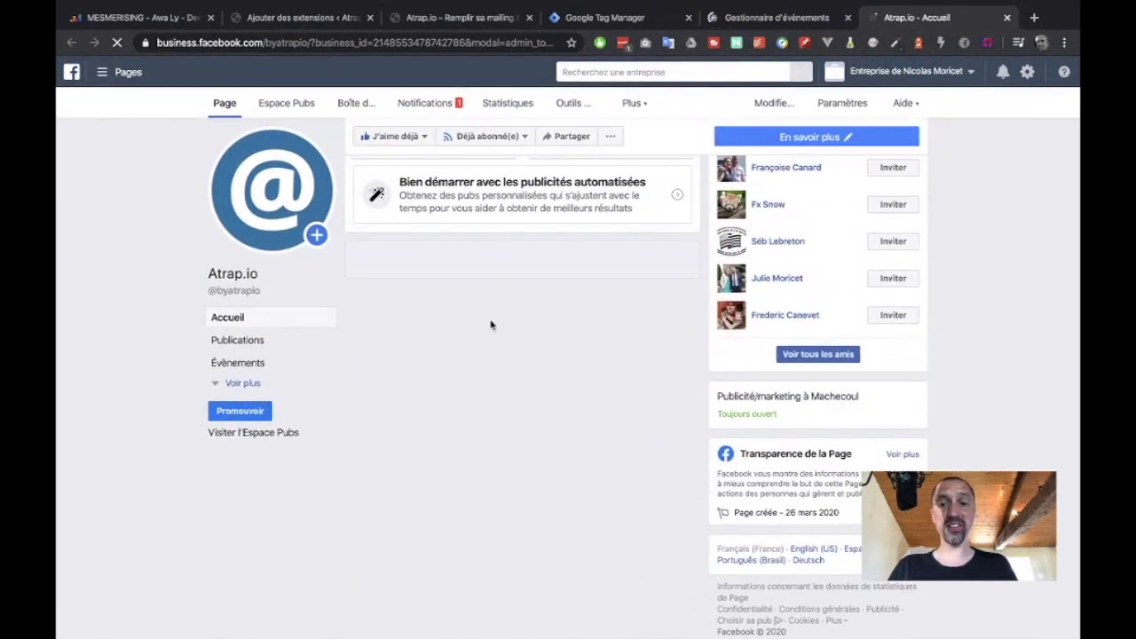
scroll(491, 319, up, 4)
click(1007, 18)
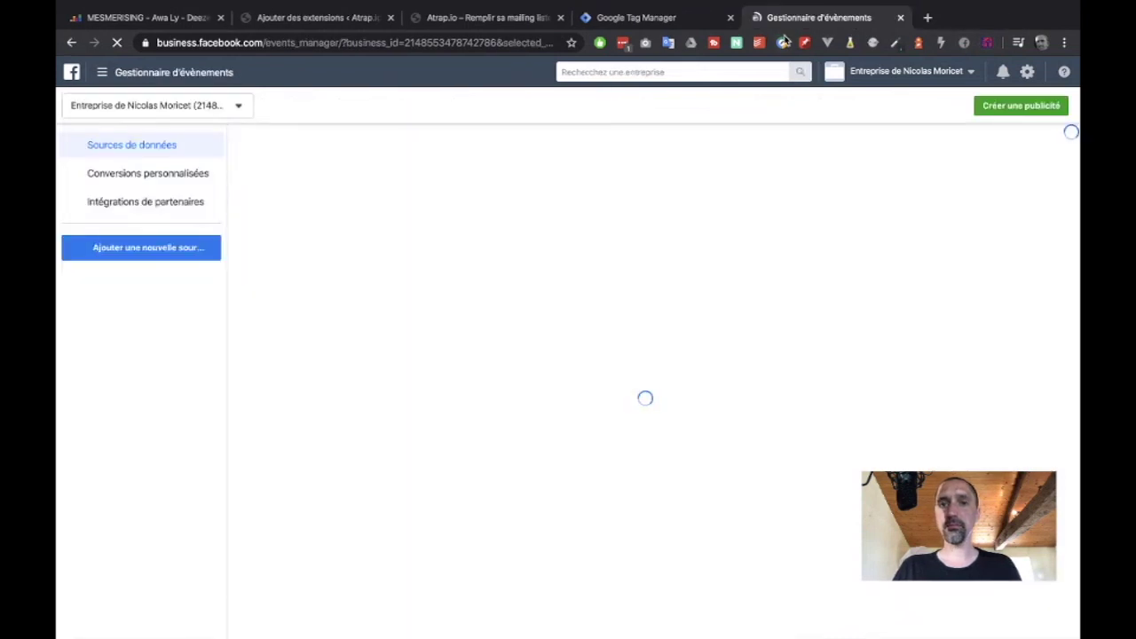
Switch the data sources view to the business's ad account named after the owner and review the available accounts
click(190, 109)
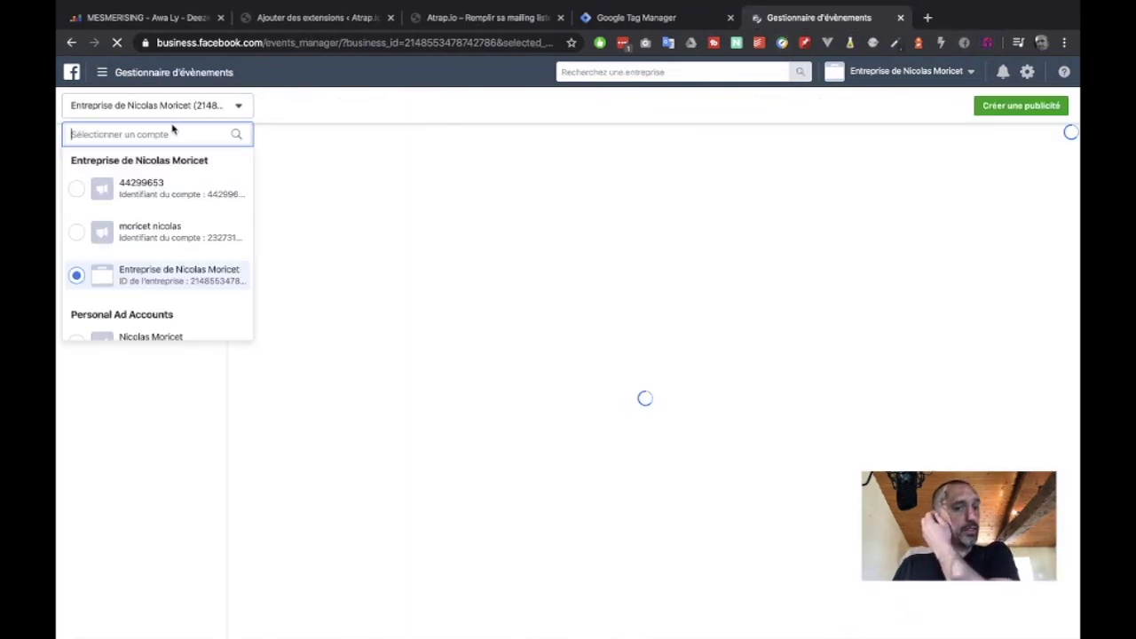
click(122, 239)
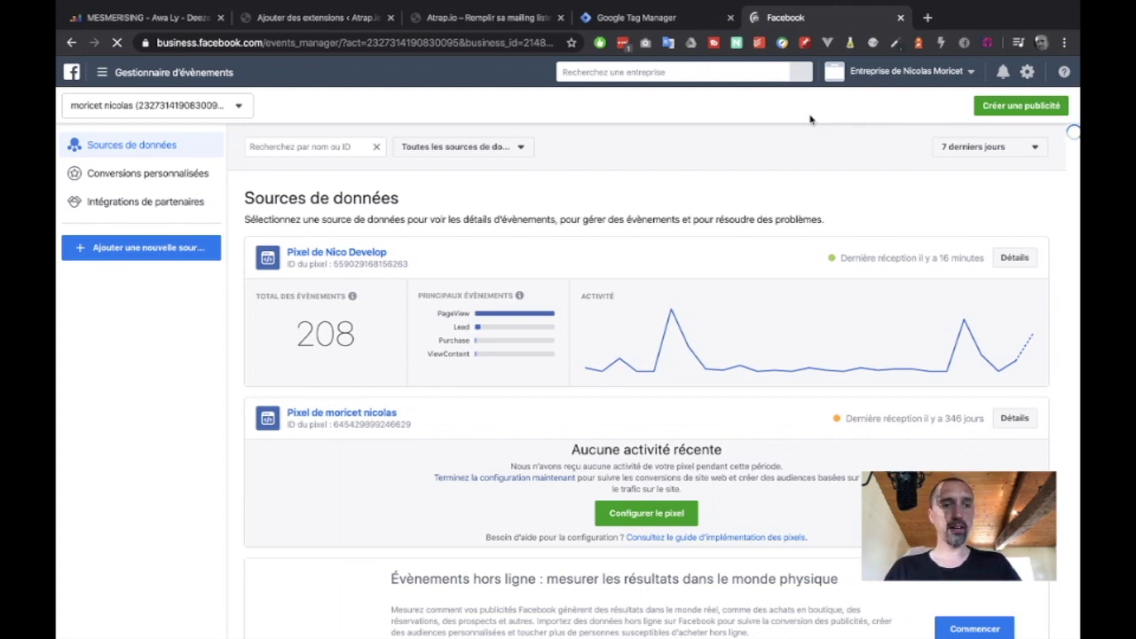
click(179, 104)
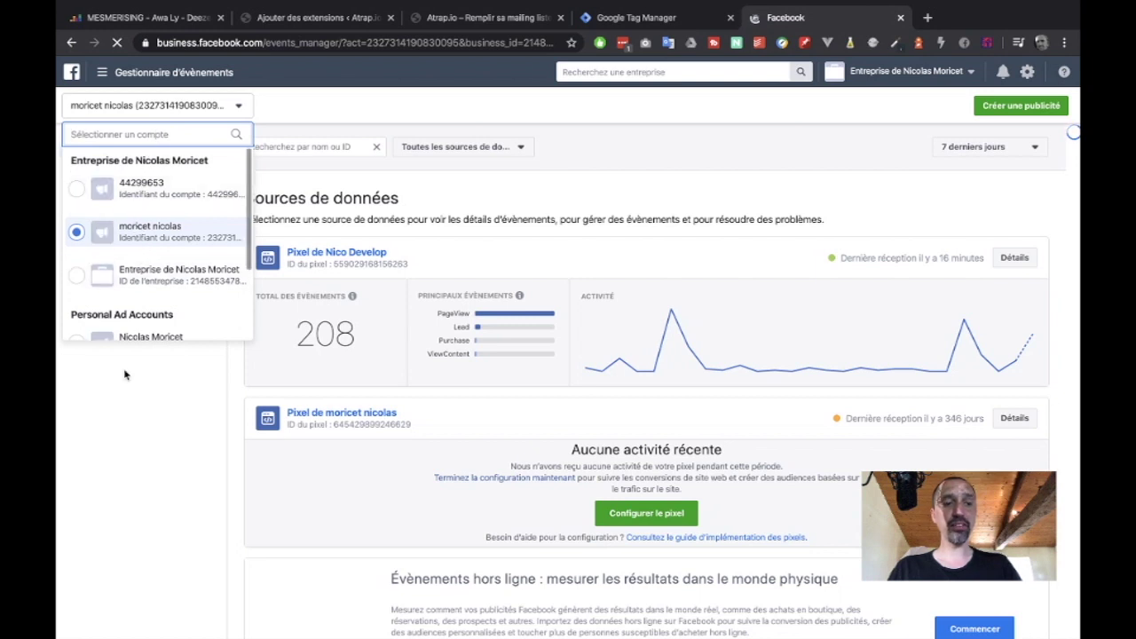
scroll(144, 294, down, 2)
scroll(145, 294, up, 3)
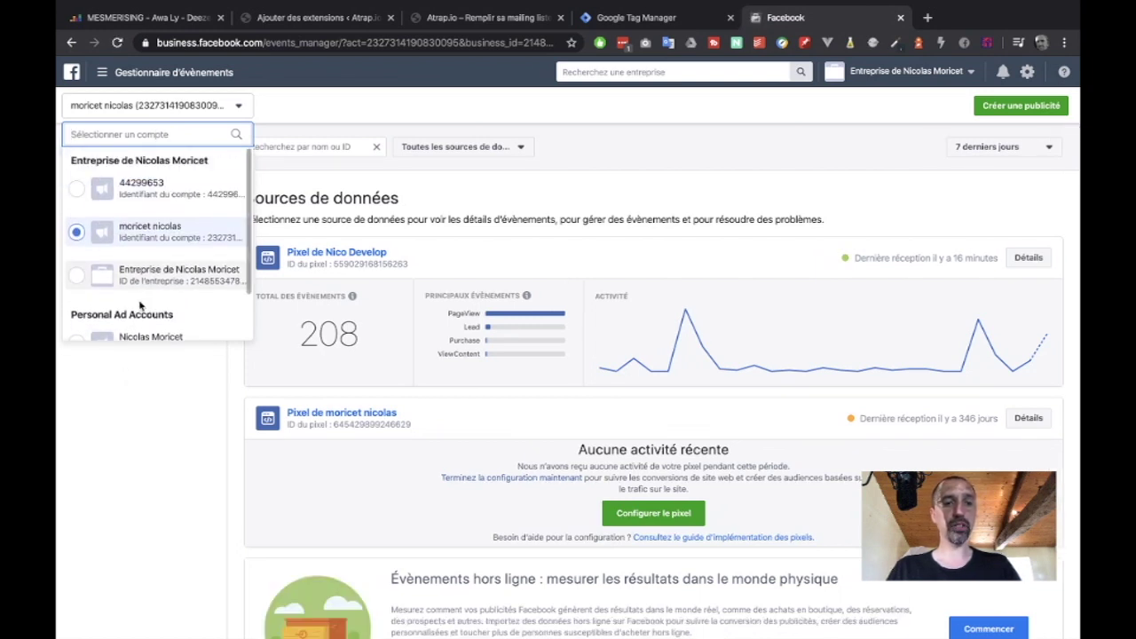
click(120, 396)
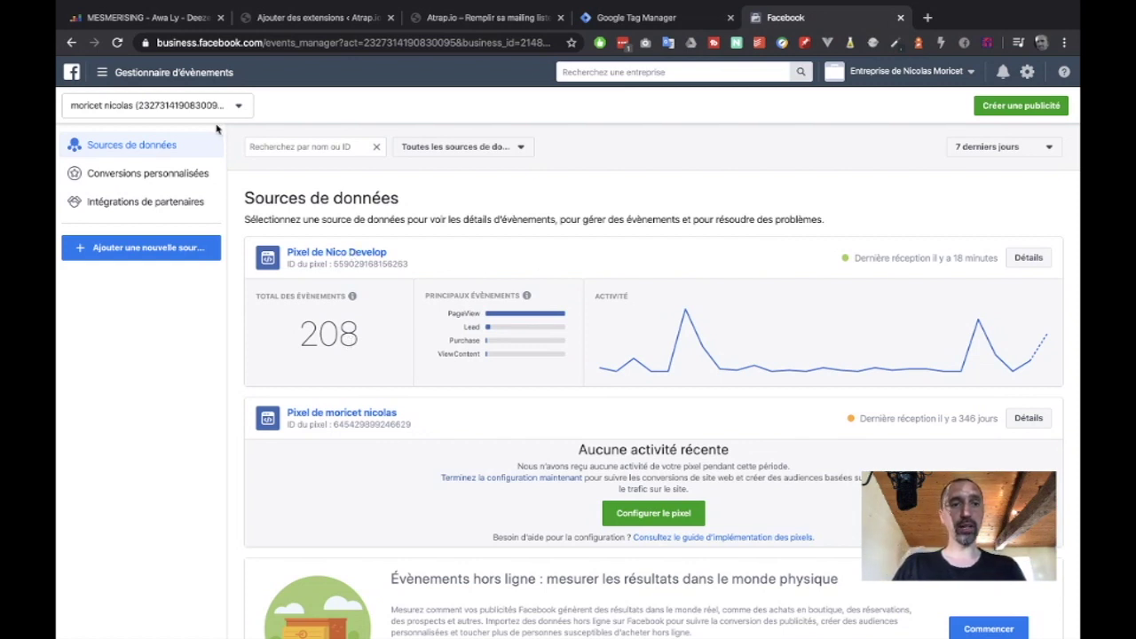
click(168, 72)
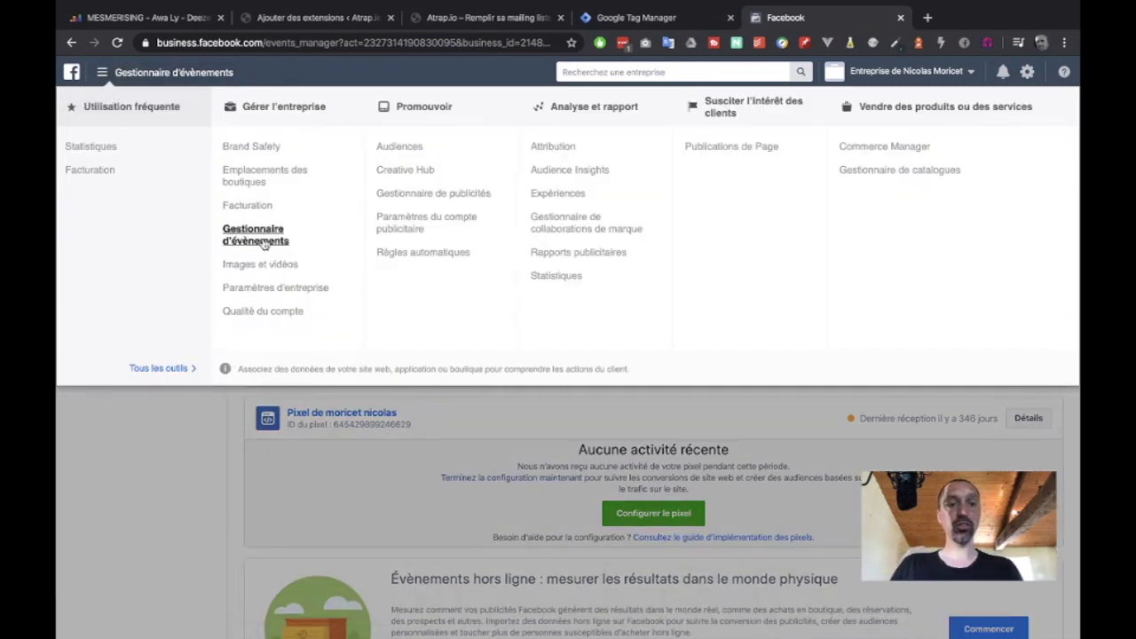
click(156, 451)
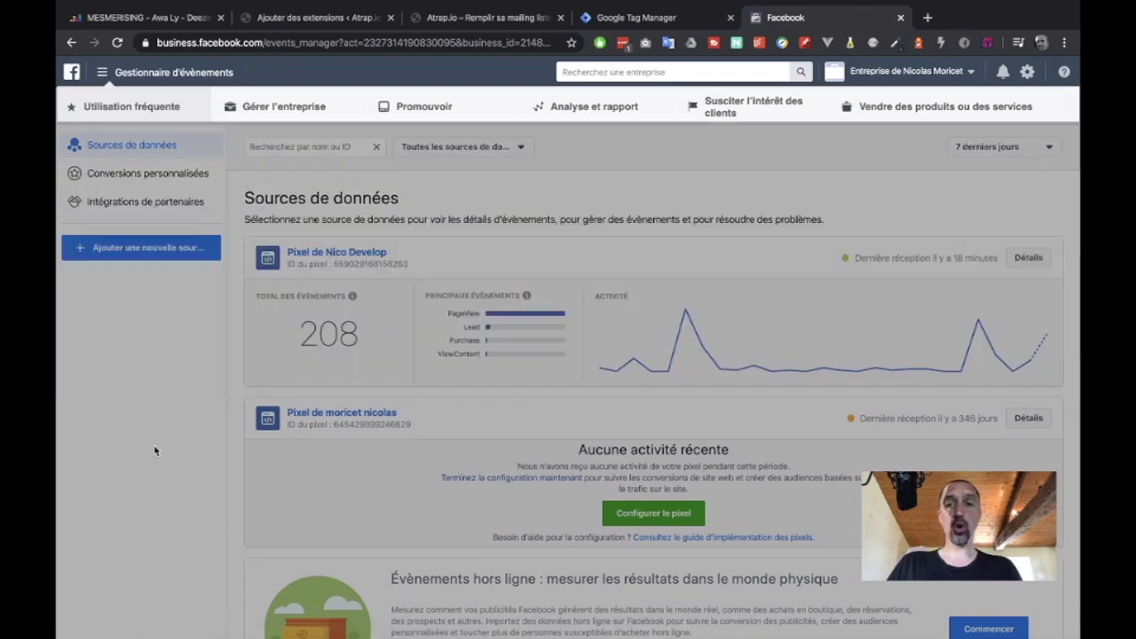
Search Google in a separate tab for "installer pixel facebook" and open the Facebook help articles on creating a pixel
click(927, 18)
text(inst)
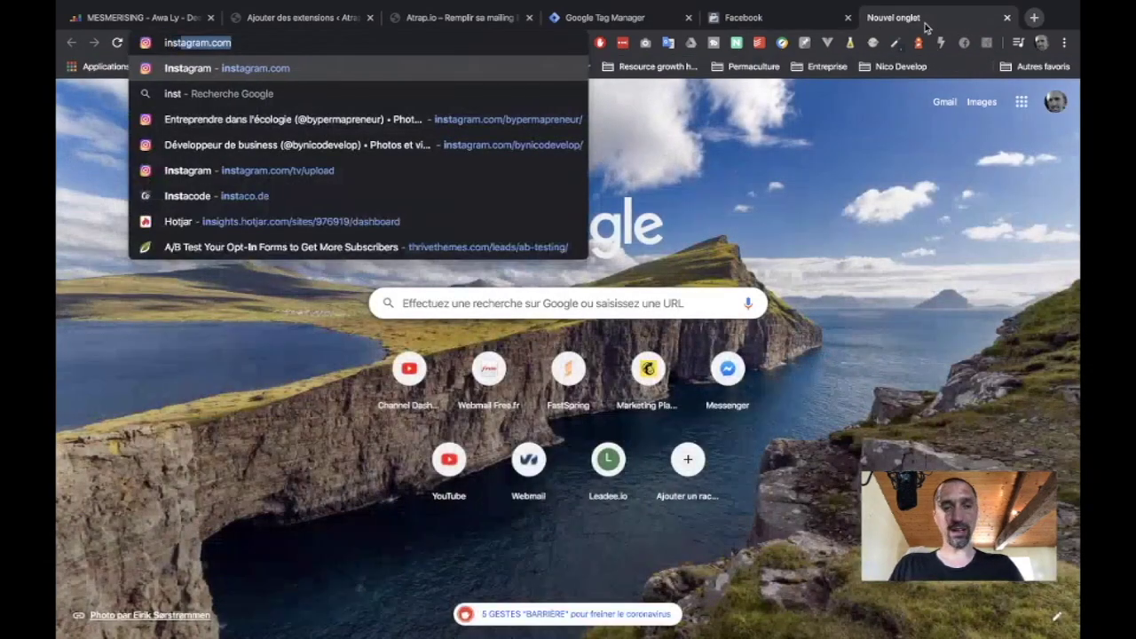
text(aller pixel facebook)
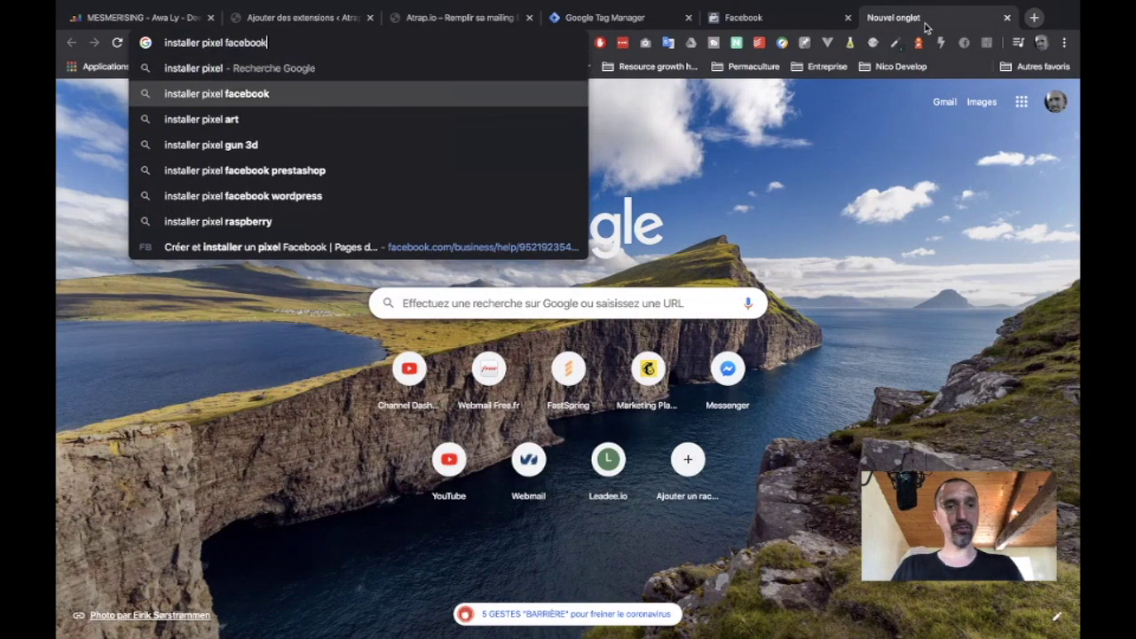
key(Return)
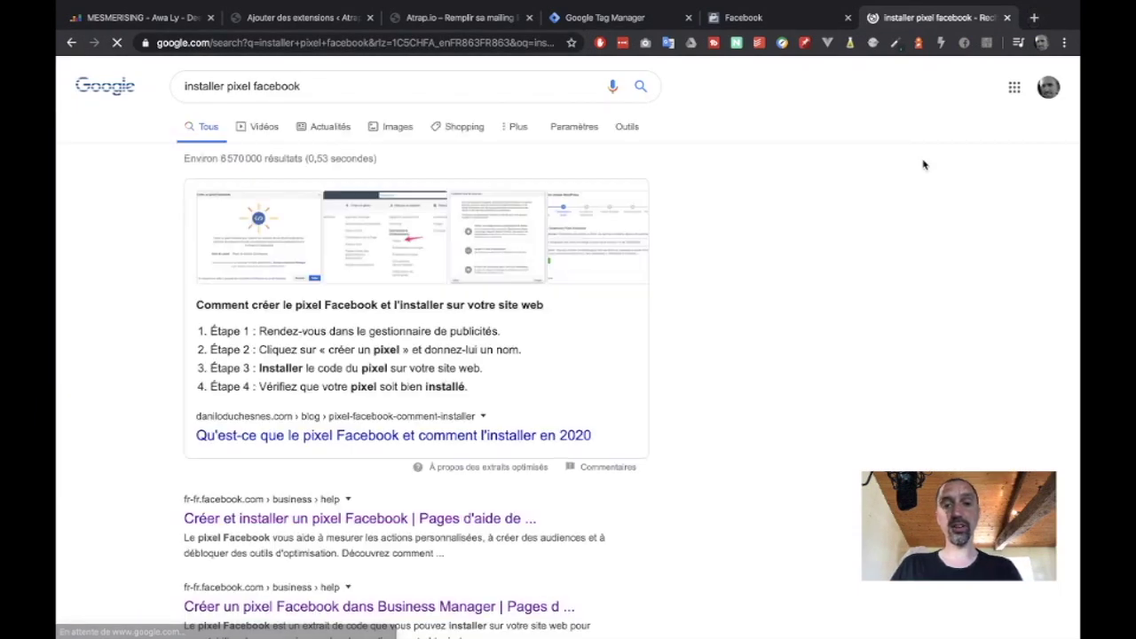
scroll(285, 471, down, 2)
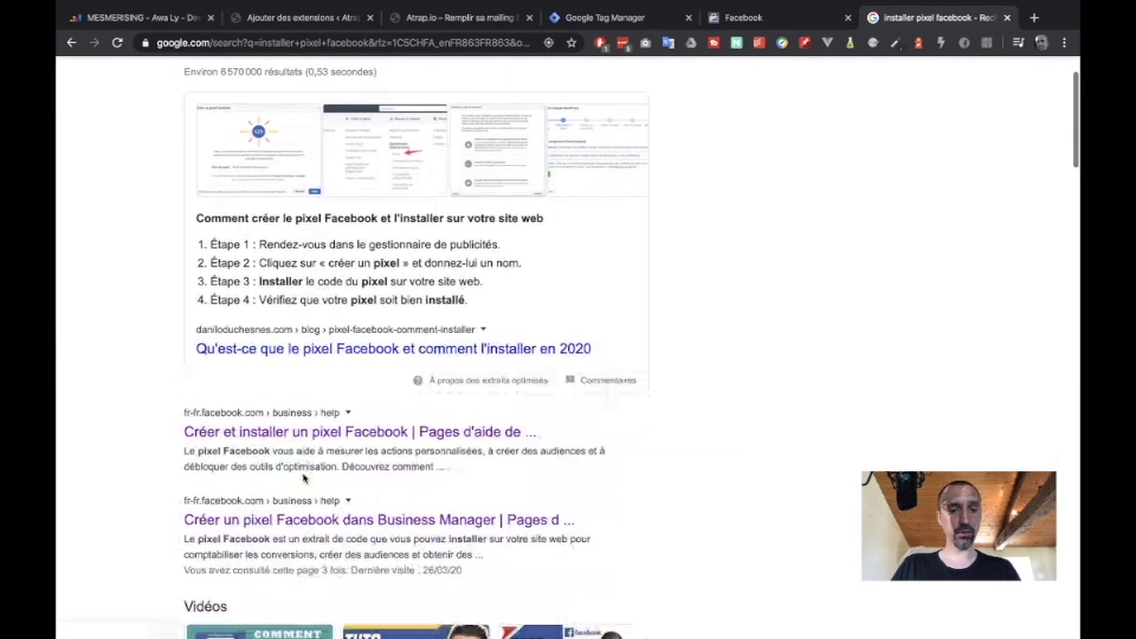
click(284, 433)
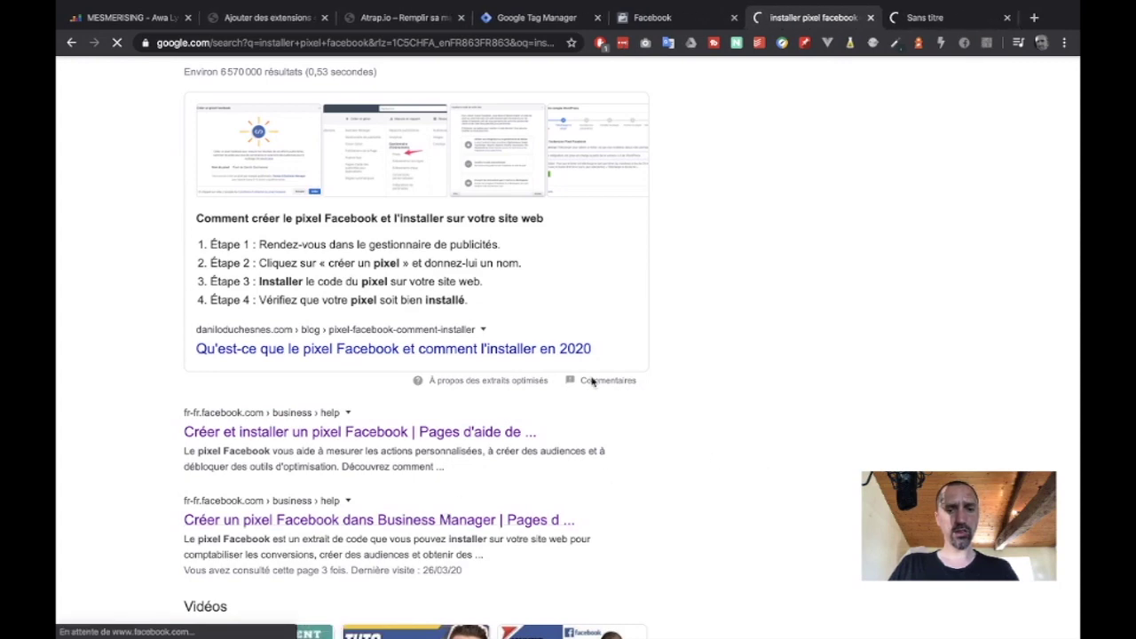
Read the "Créer et installer un pixel Facebook" article, follow its Pixels link, check the listed accounts, and close that page
scroll(728, 369, down, 3)
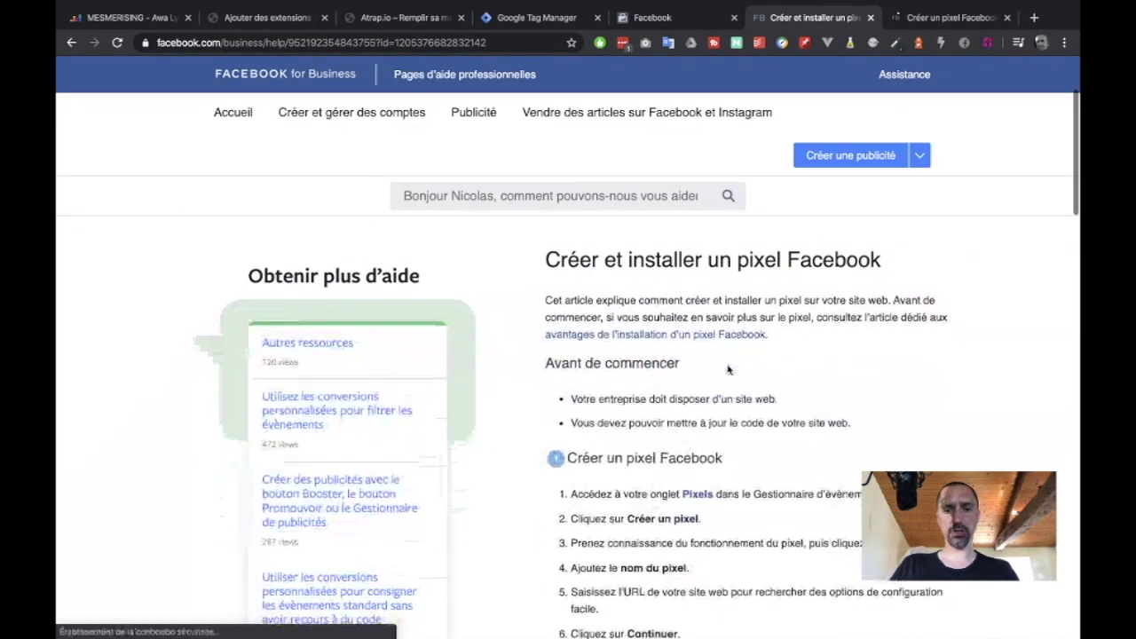
click(697, 377)
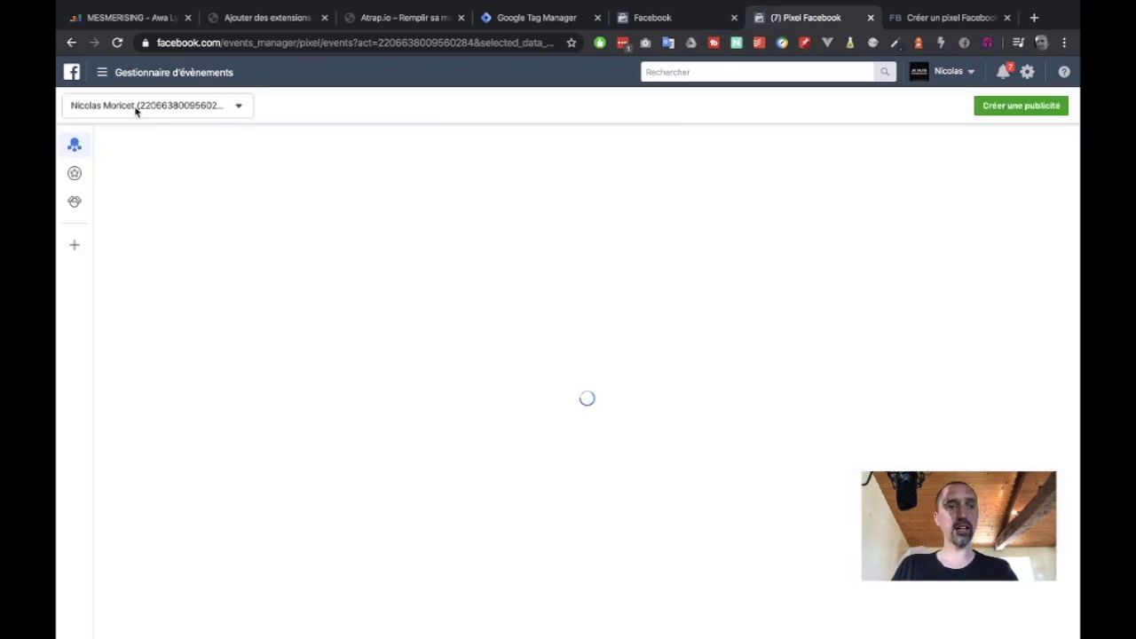
click(136, 108)
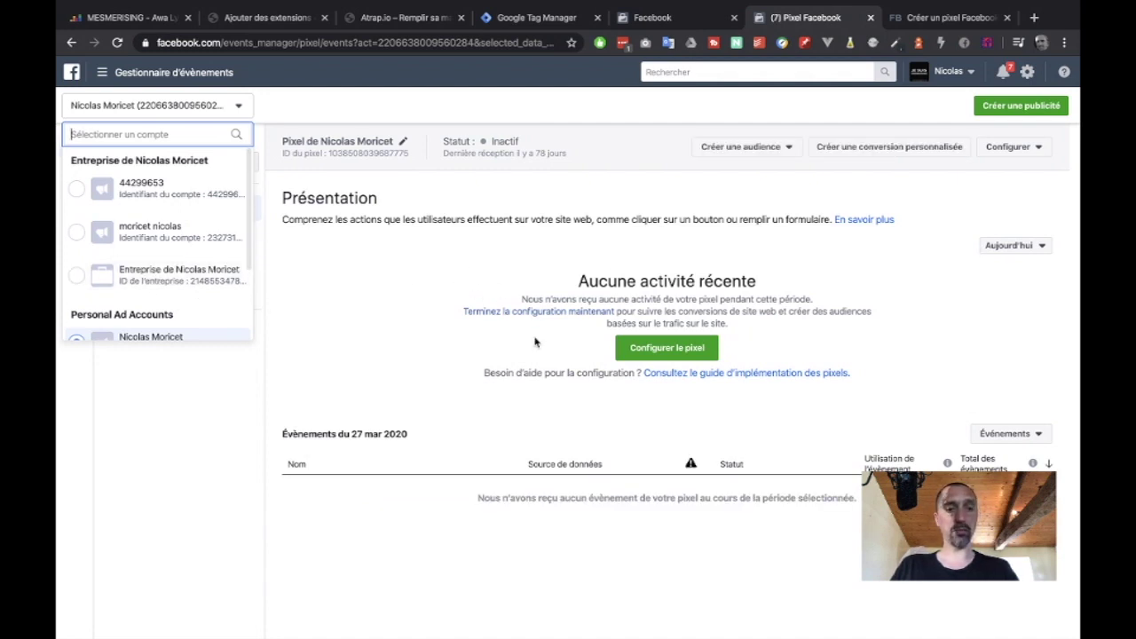
click(869, 19)
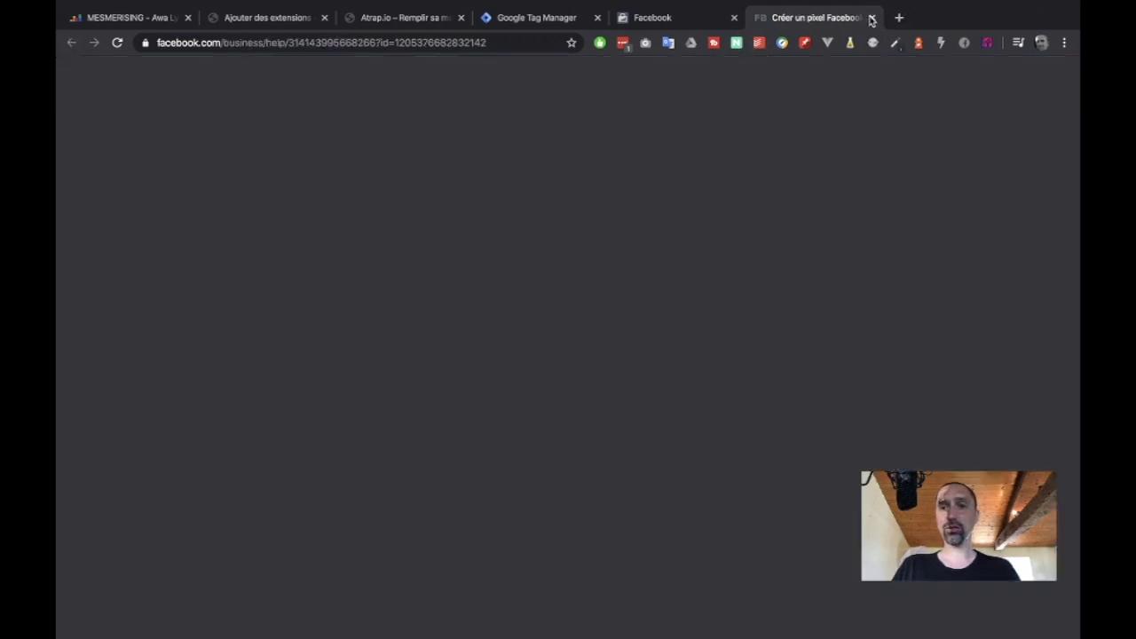
Read the "Créer un pixel Facebook dans Business Manager" instructions, focusing on the "Sources de données" step
scroll(770, 504, down, 3)
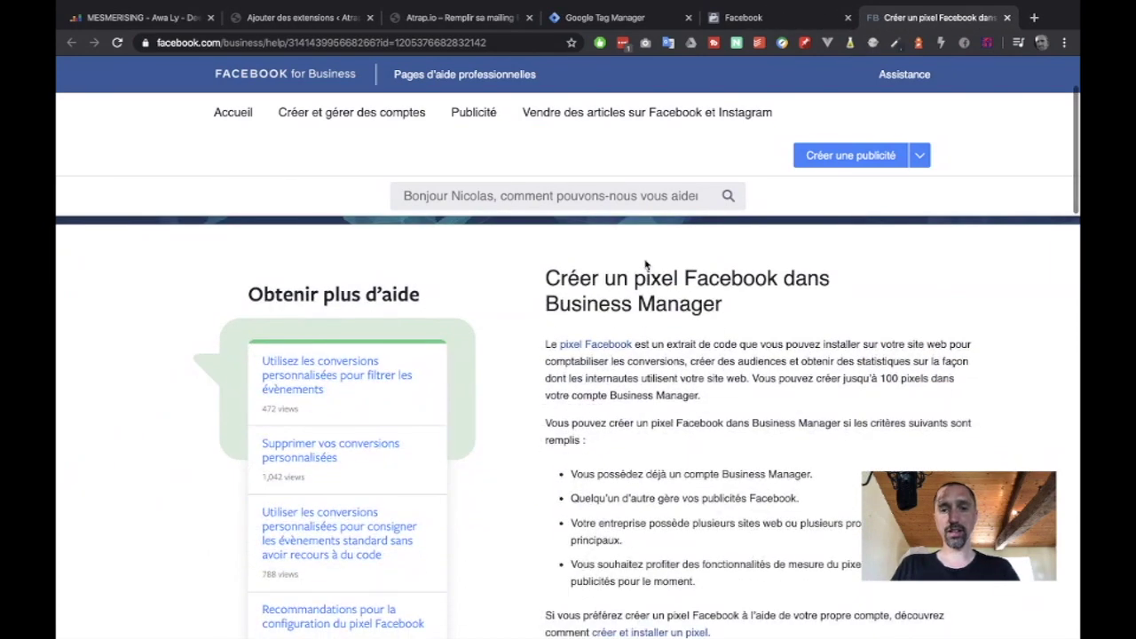
drag(543, 305, 723, 305)
scroll(723, 310, down, 3)
scroll(724, 309, down, 5)
drag(572, 317, 695, 482)
click(575, 337)
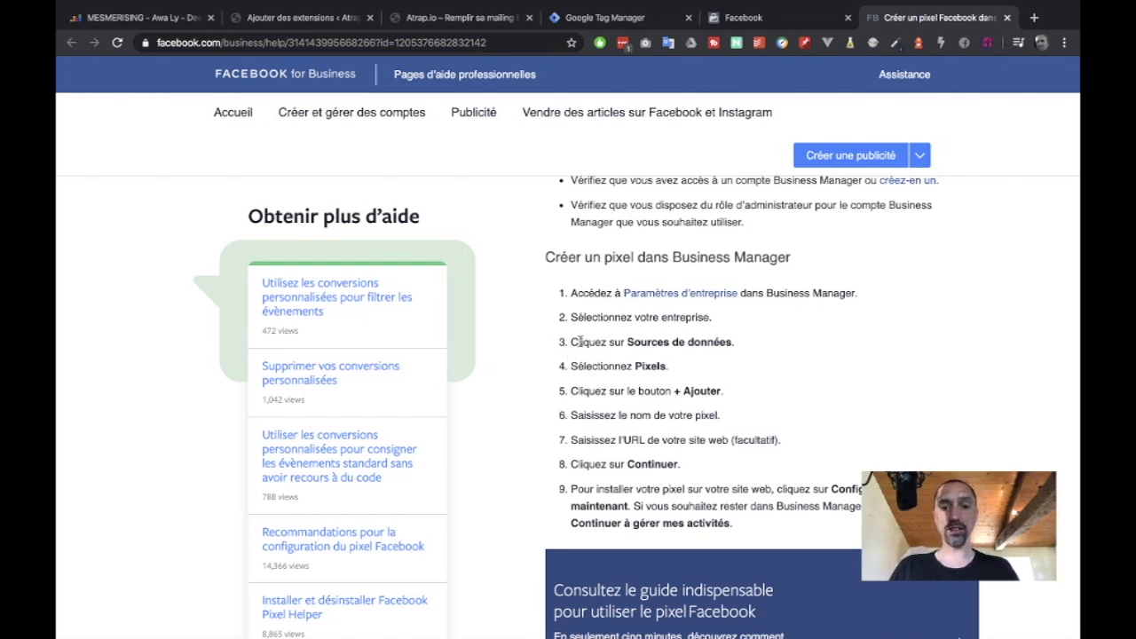
drag(628, 345, 736, 343)
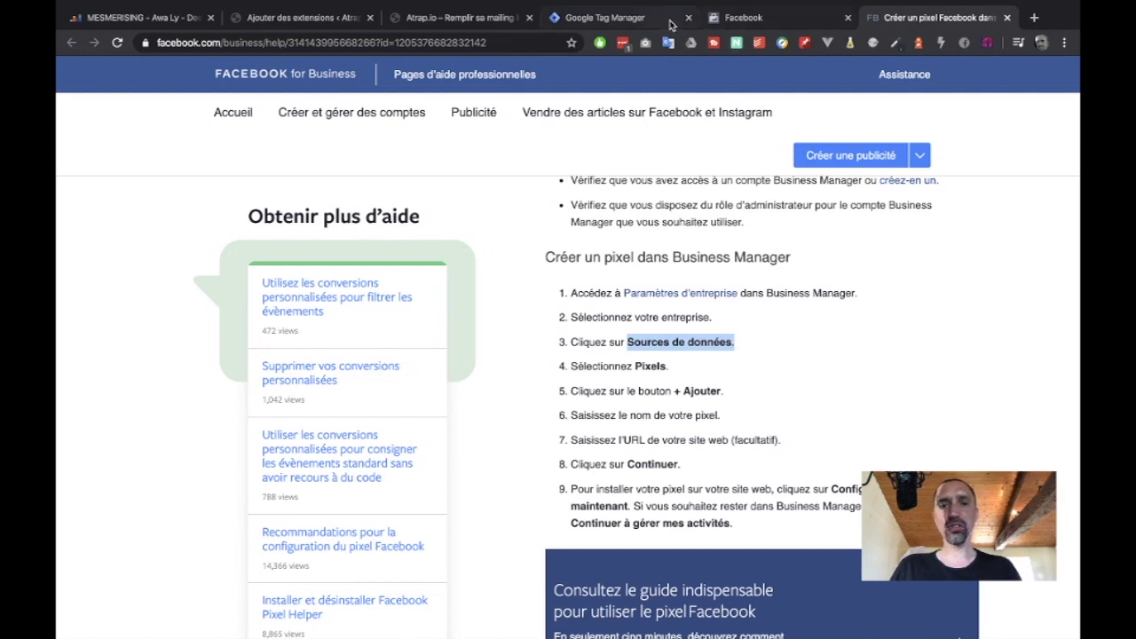
Return to Gestionnaire d'évènements and start adding a Pixel Facebook as a new data source
click(744, 18)
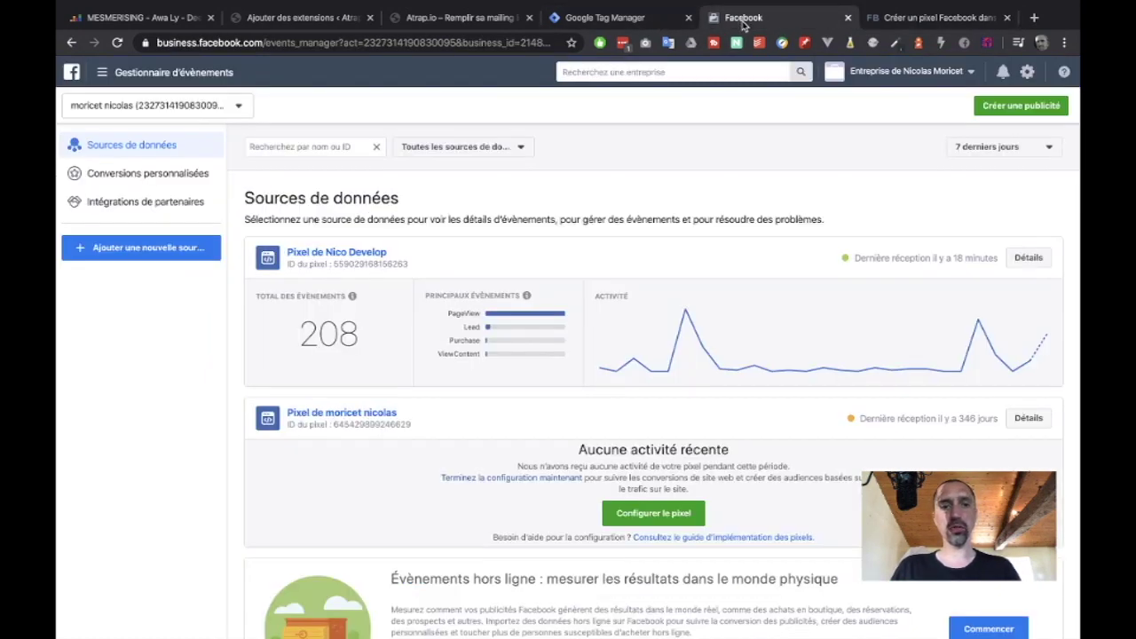
click(140, 75)
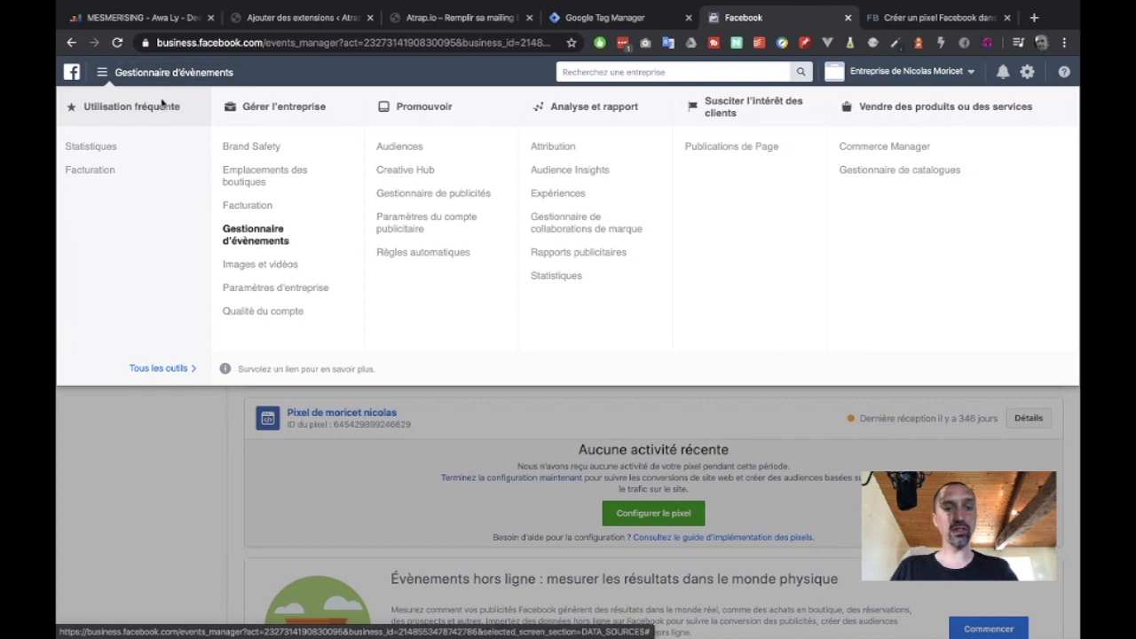
click(251, 238)
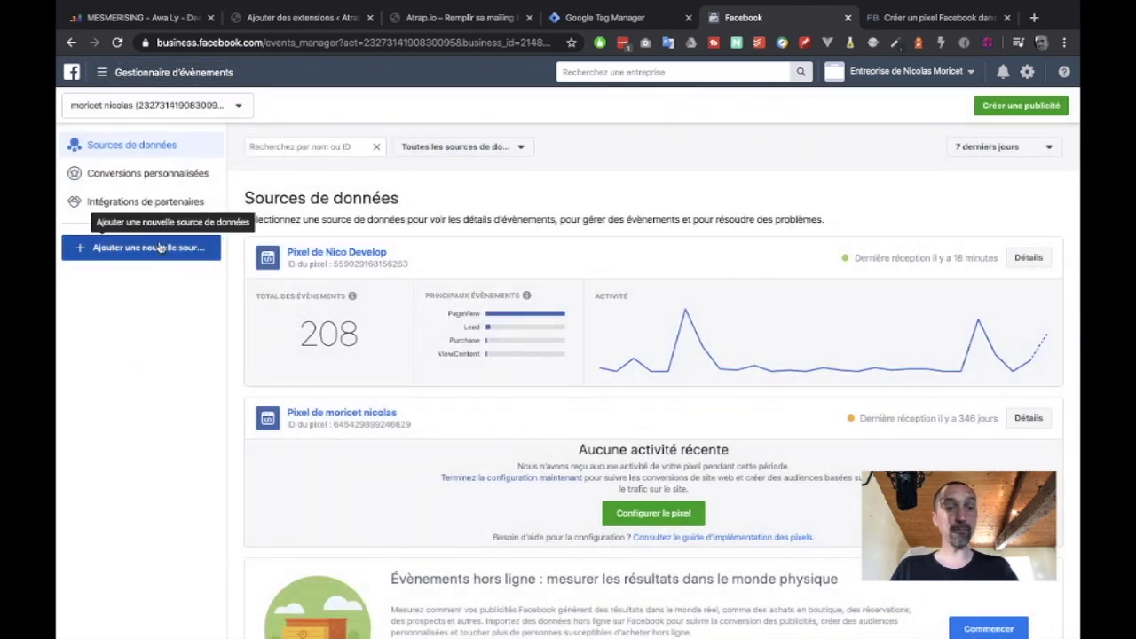
click(158, 252)
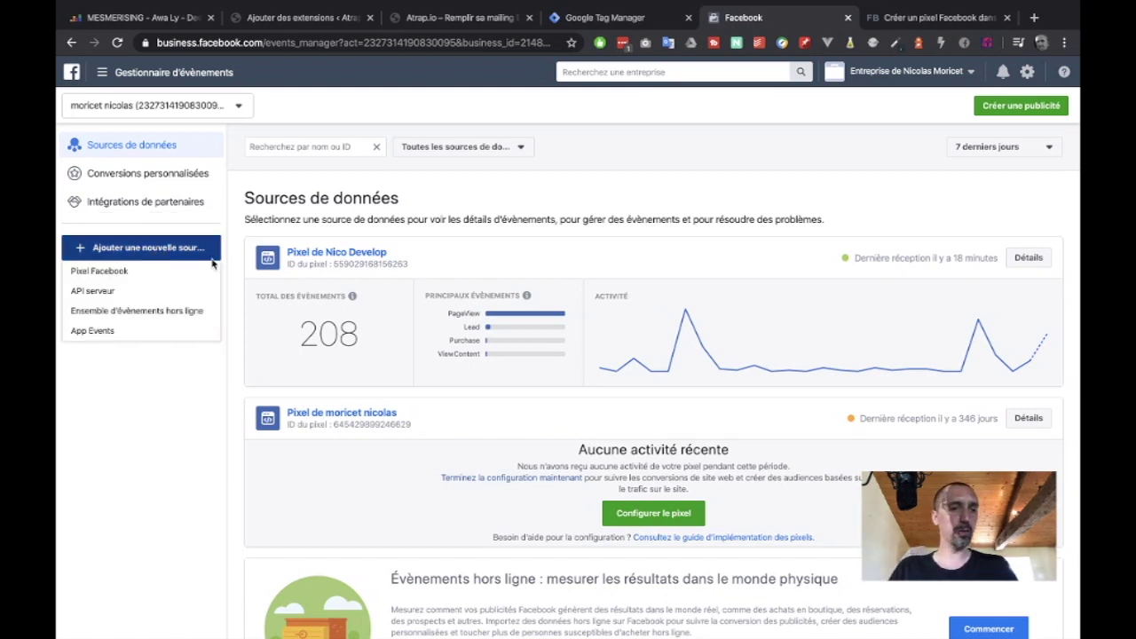
click(110, 275)
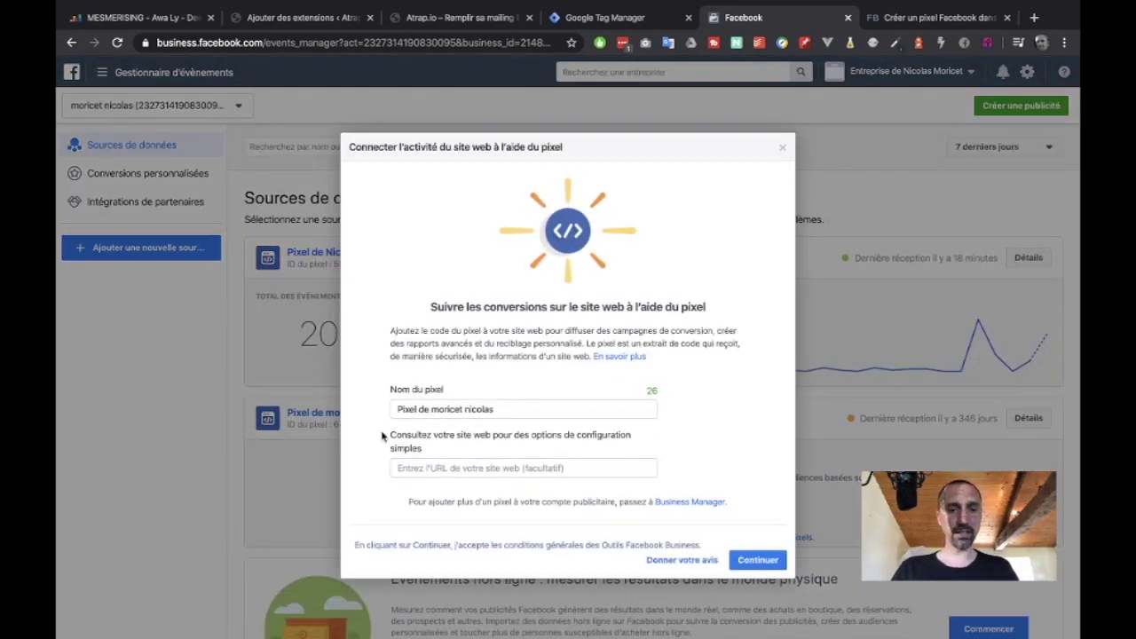
click(494, 412)
drag(434, 412, 500, 413)
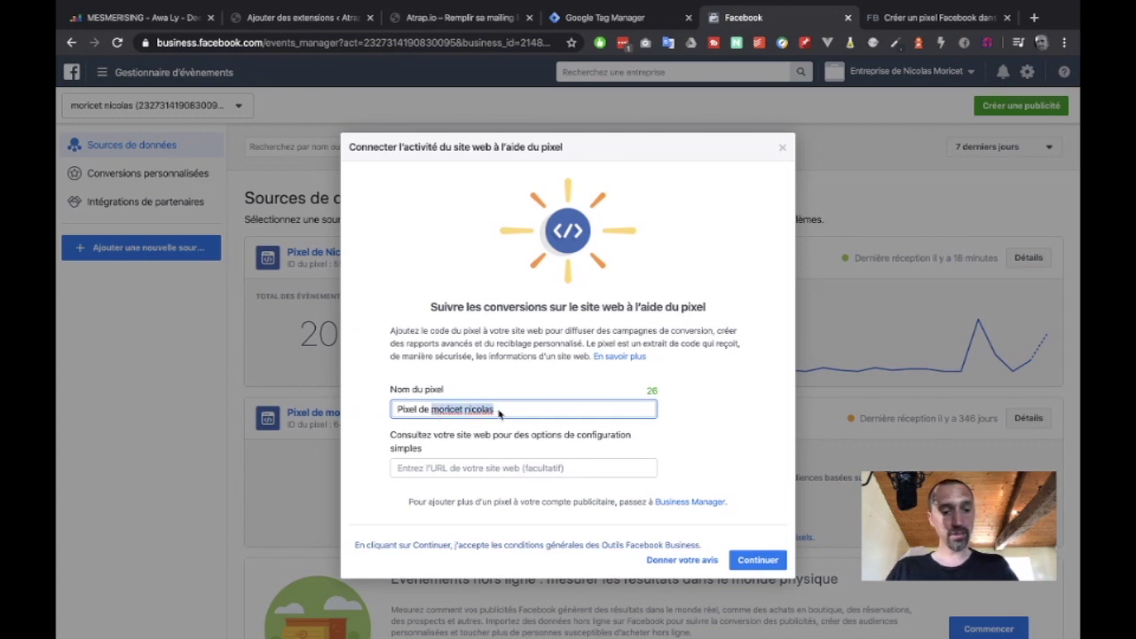
text(@trap)
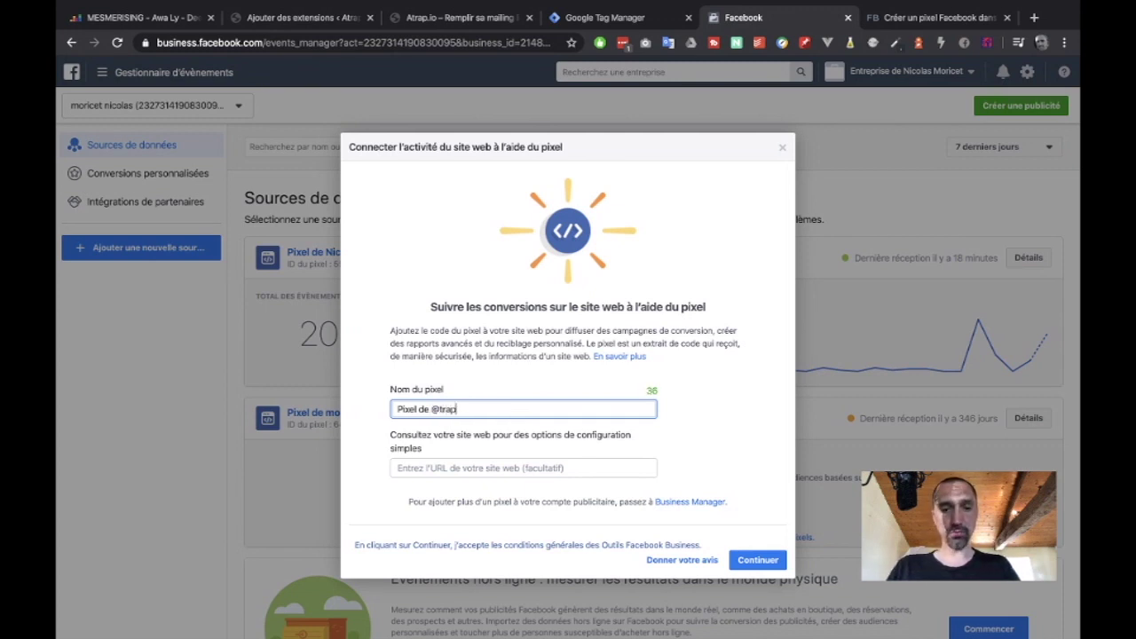
click(478, 468)
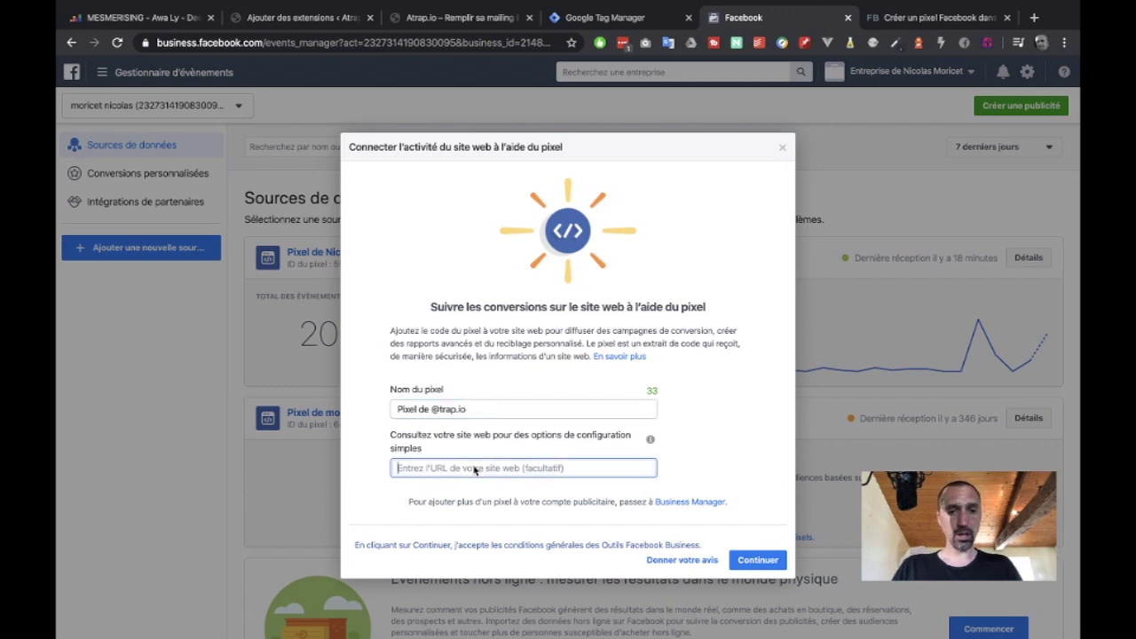
click(435, 19)
drag(240, 42, 156, 42)
key(super+c)
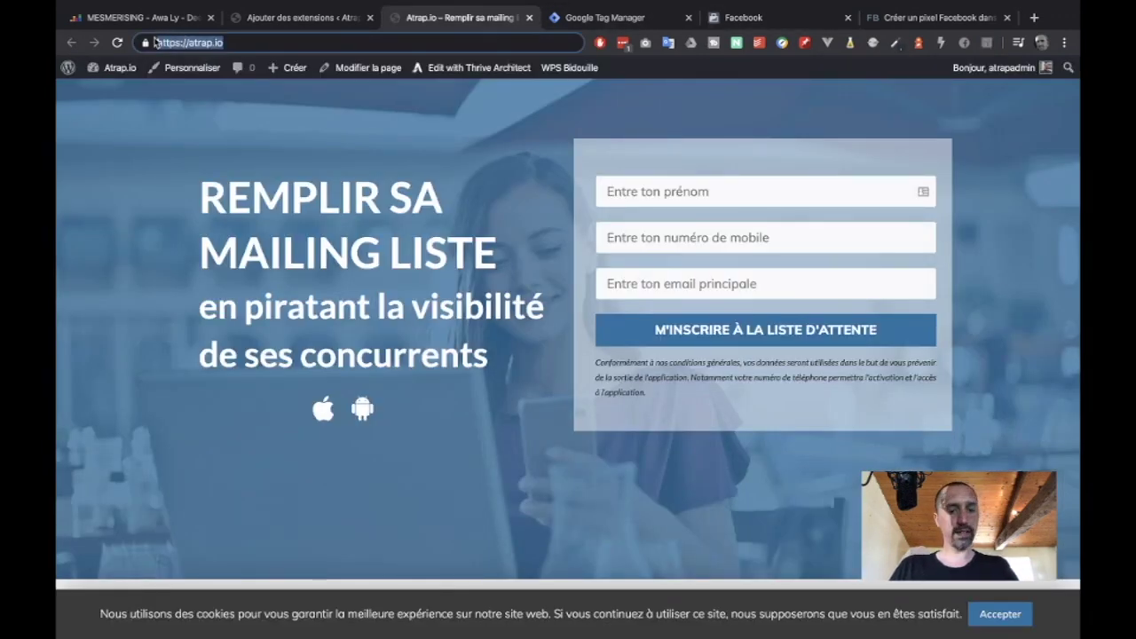
click(743, 19)
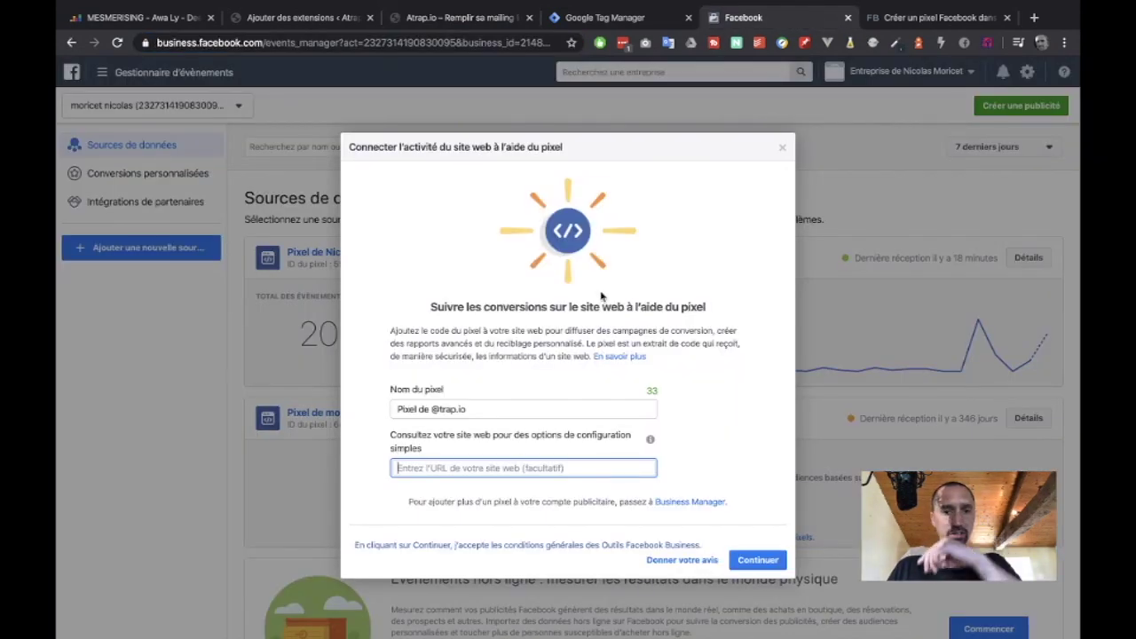
key(super+v)
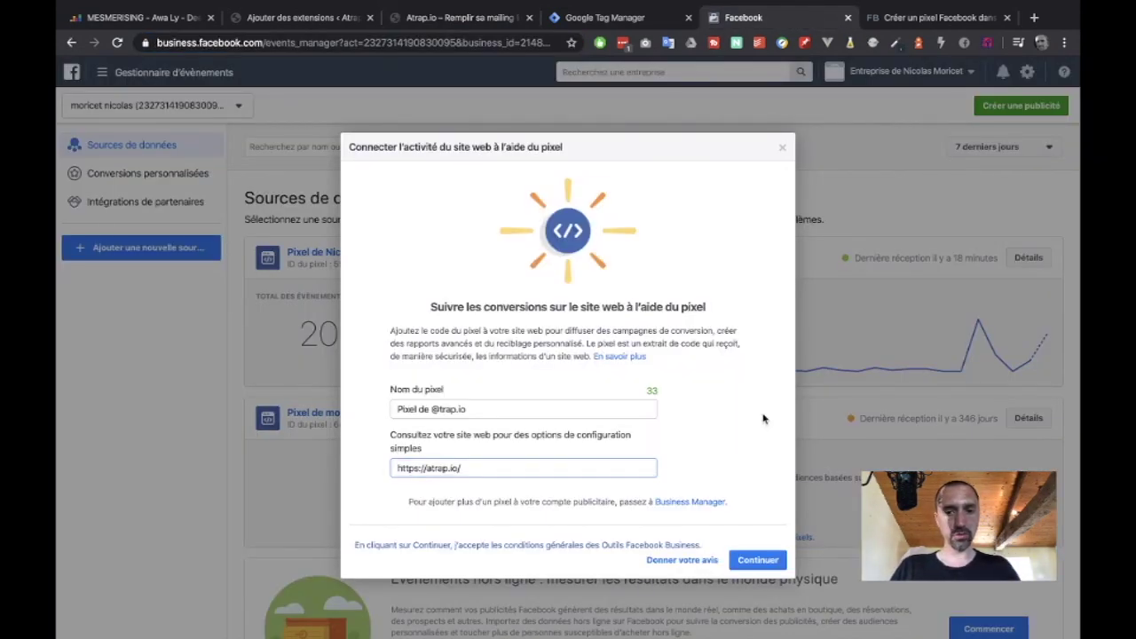
click(755, 561)
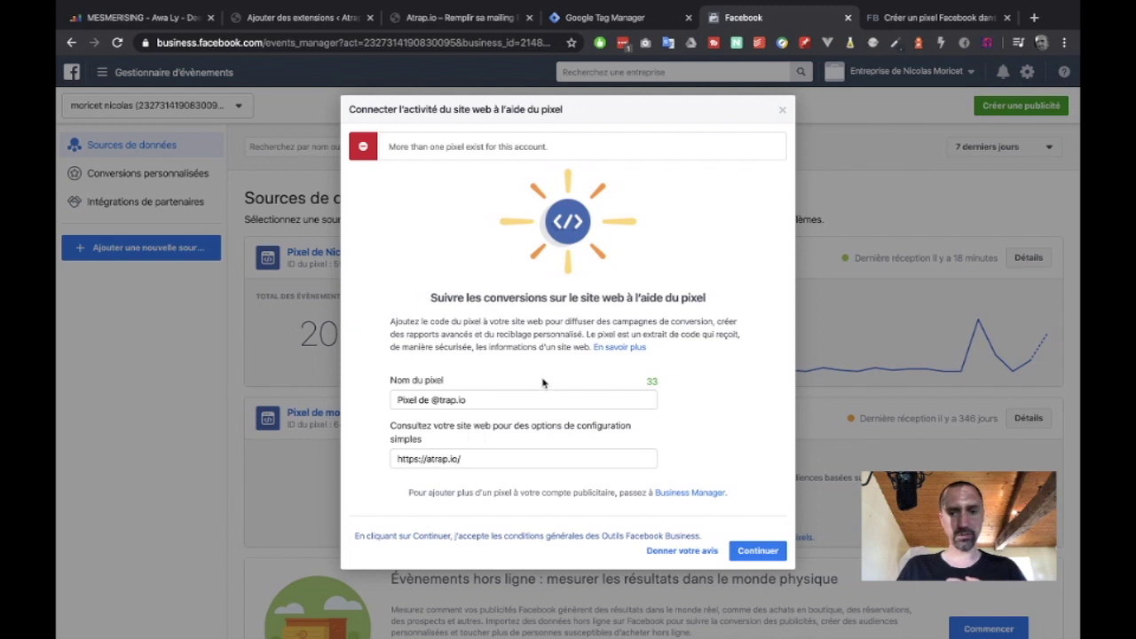
Retry the pixel creation as "Pixel de Atrap.io" without a website URL, and close the creation dialog
click(482, 458)
drag(482, 458, 387, 462)
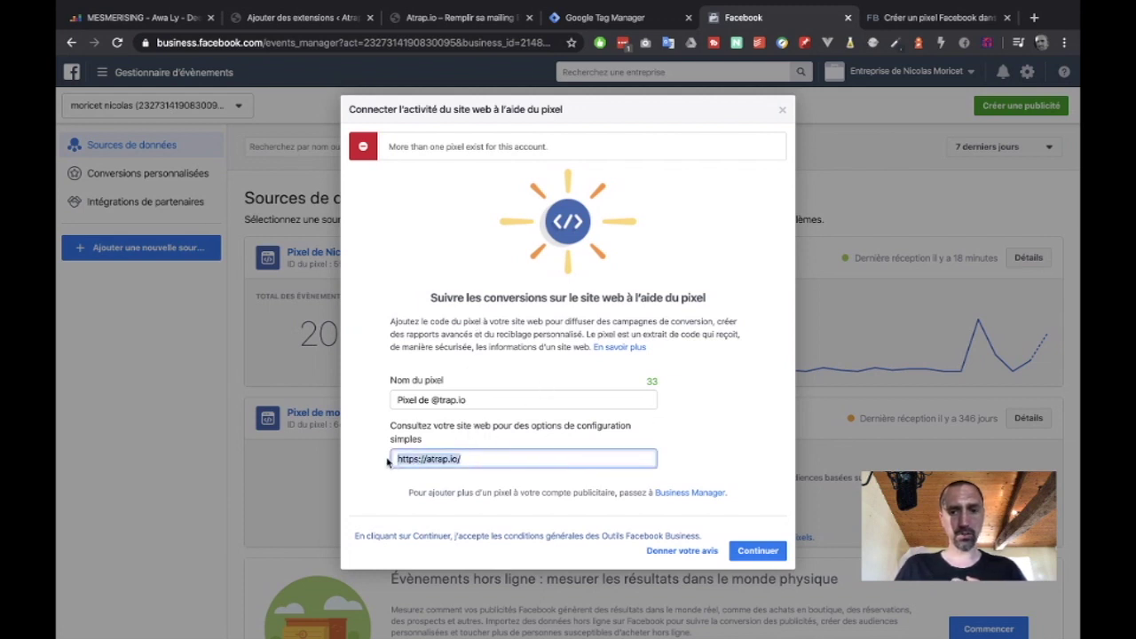
key(BackSpace)
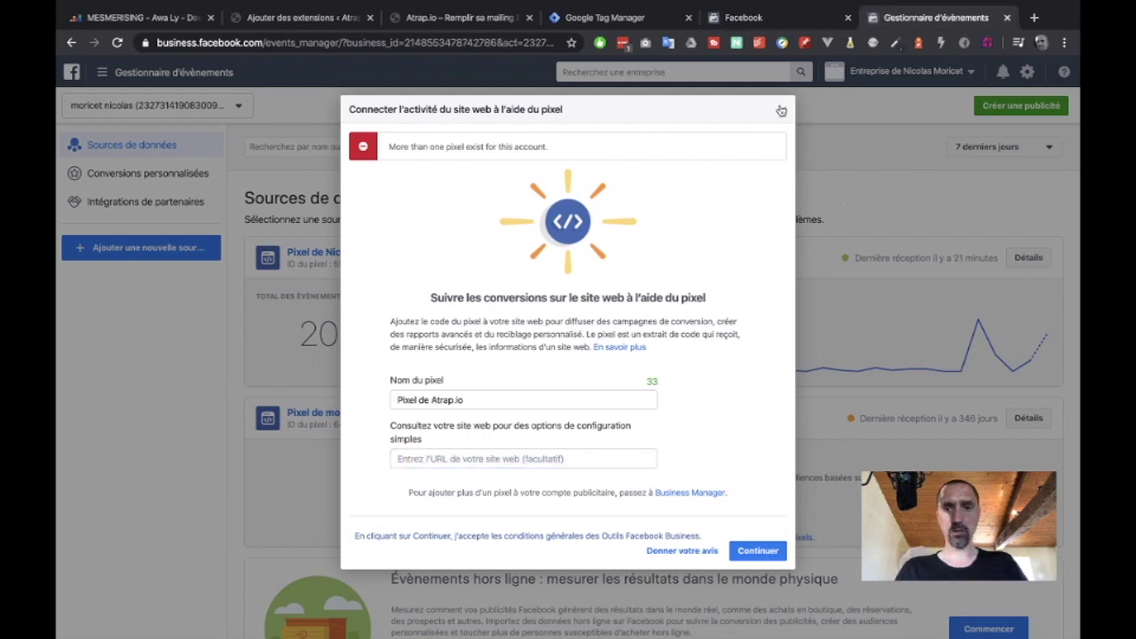
click(785, 112)
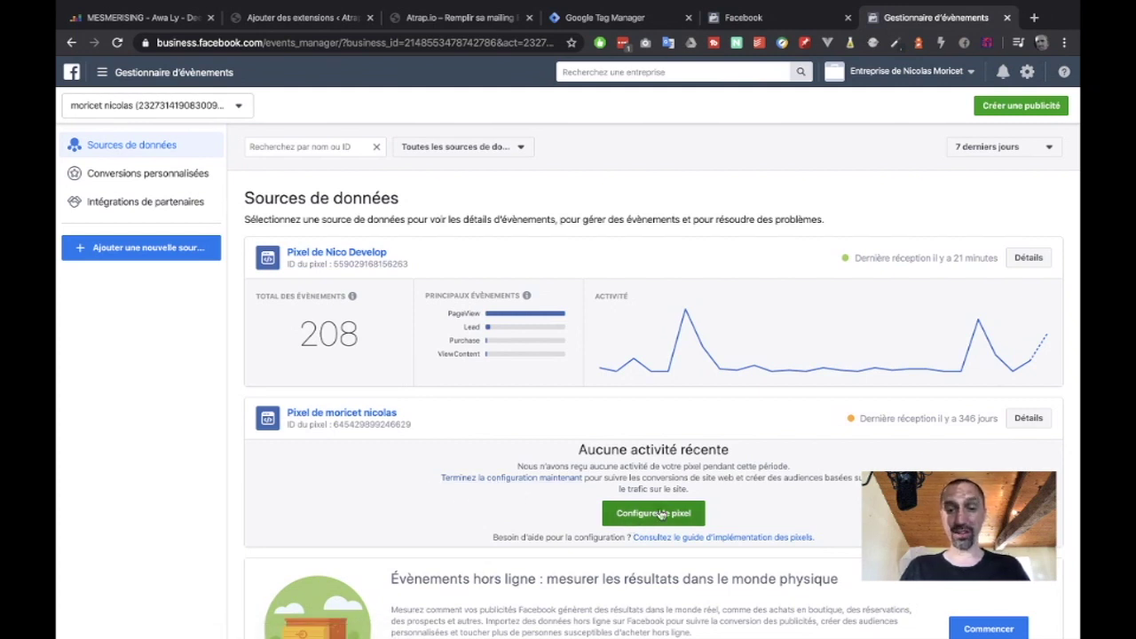
Check the last reception date of the inactive pixel named after the owner and open its details
scroll(803, 424, down, 3)
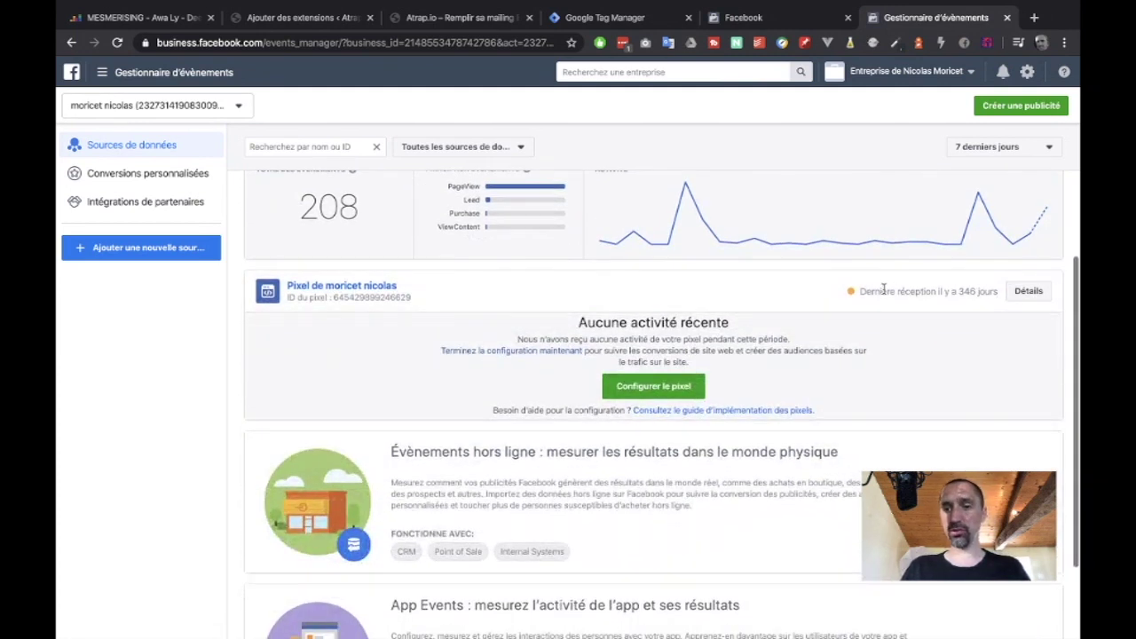
drag(859, 291, 998, 296)
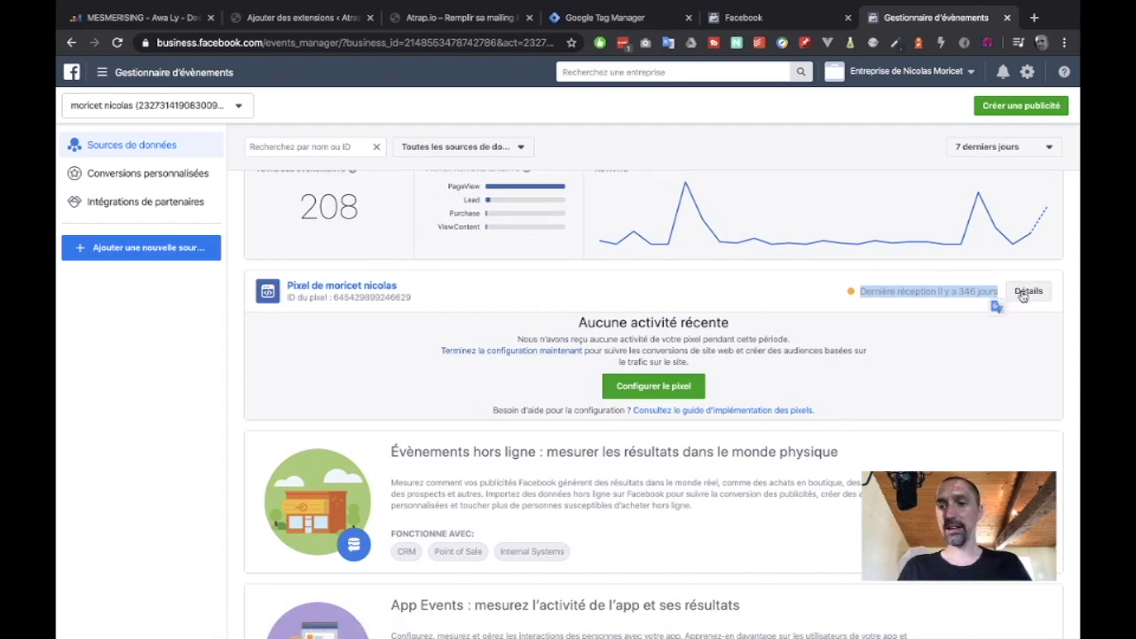
click(1028, 292)
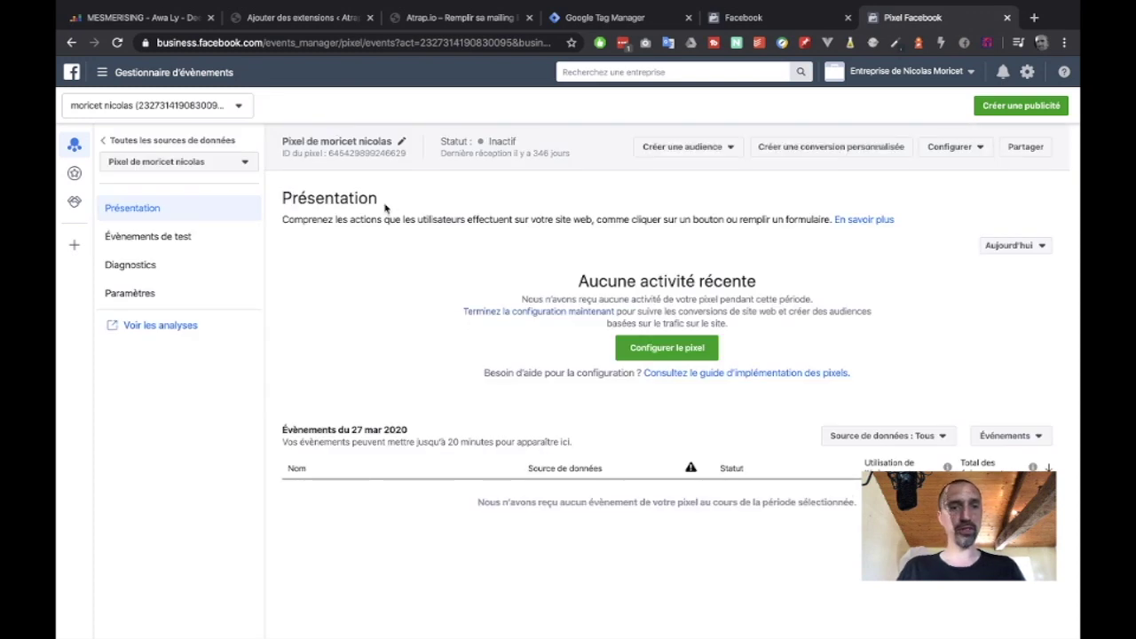
click(401, 141)
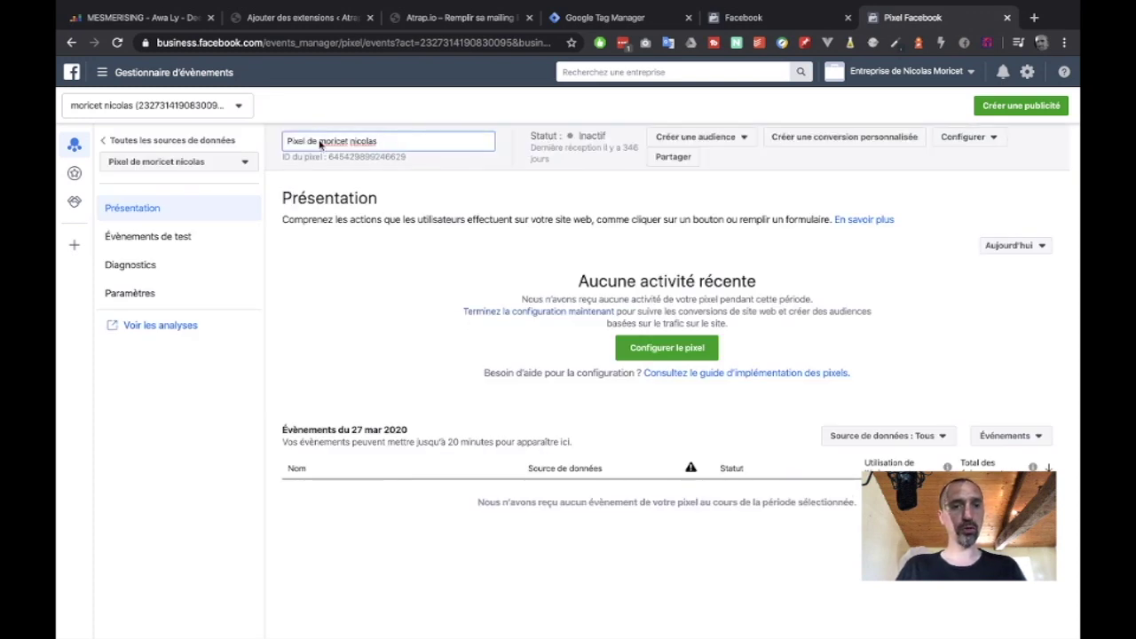
key(shift+alt+Left)
key(shift+alt+Left)
text(Atrap.io)
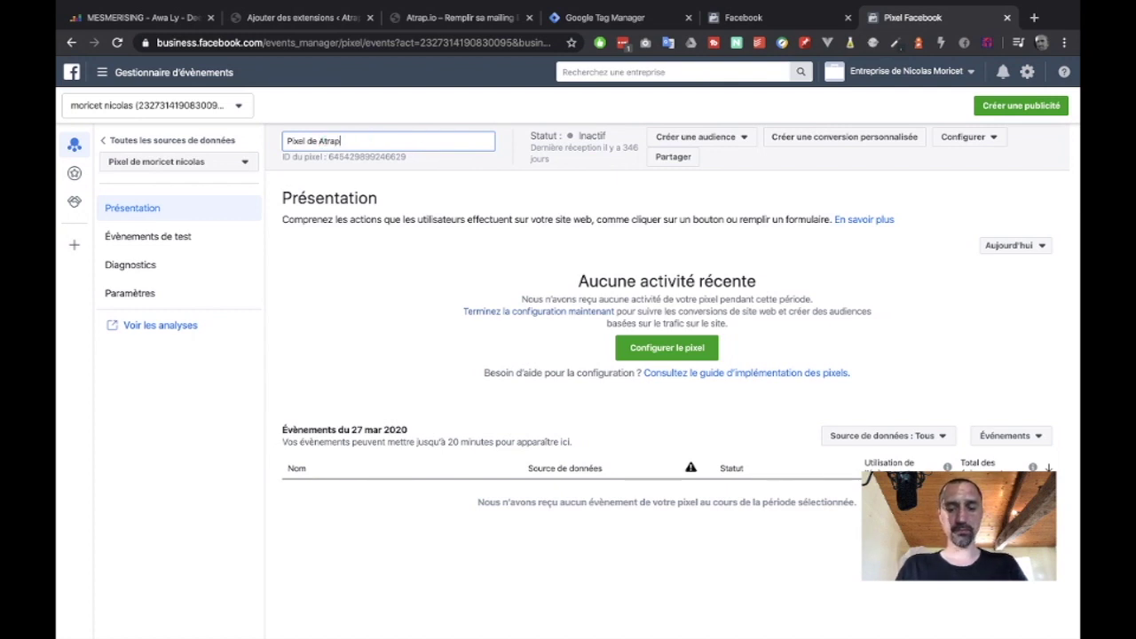
click(323, 141)
key(BackSpace)
text(@)
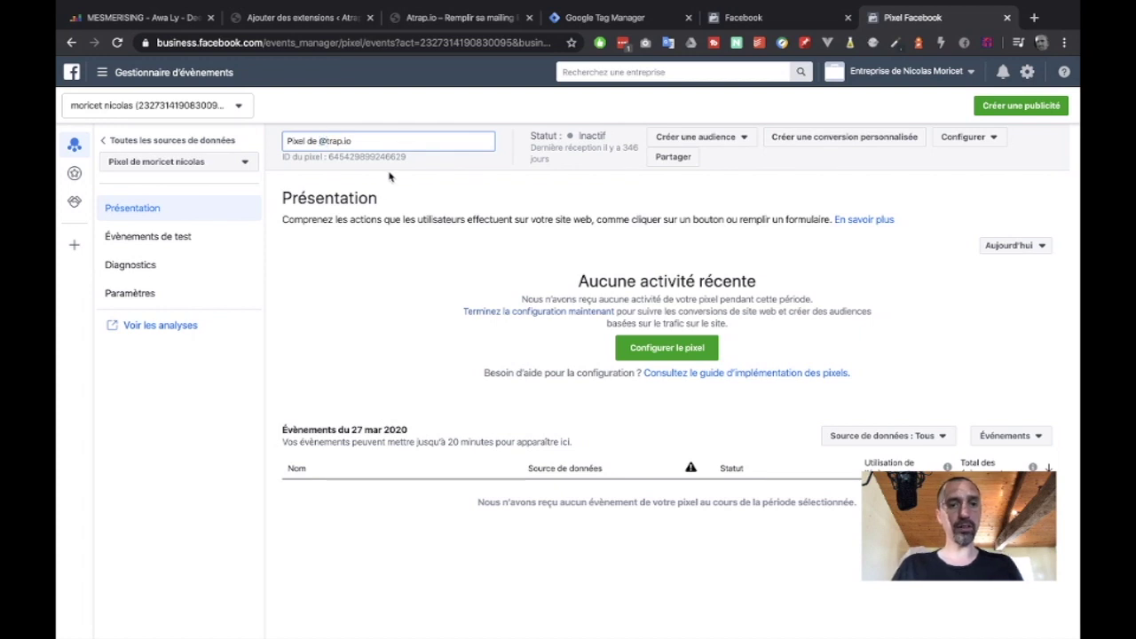
click(451, 171)
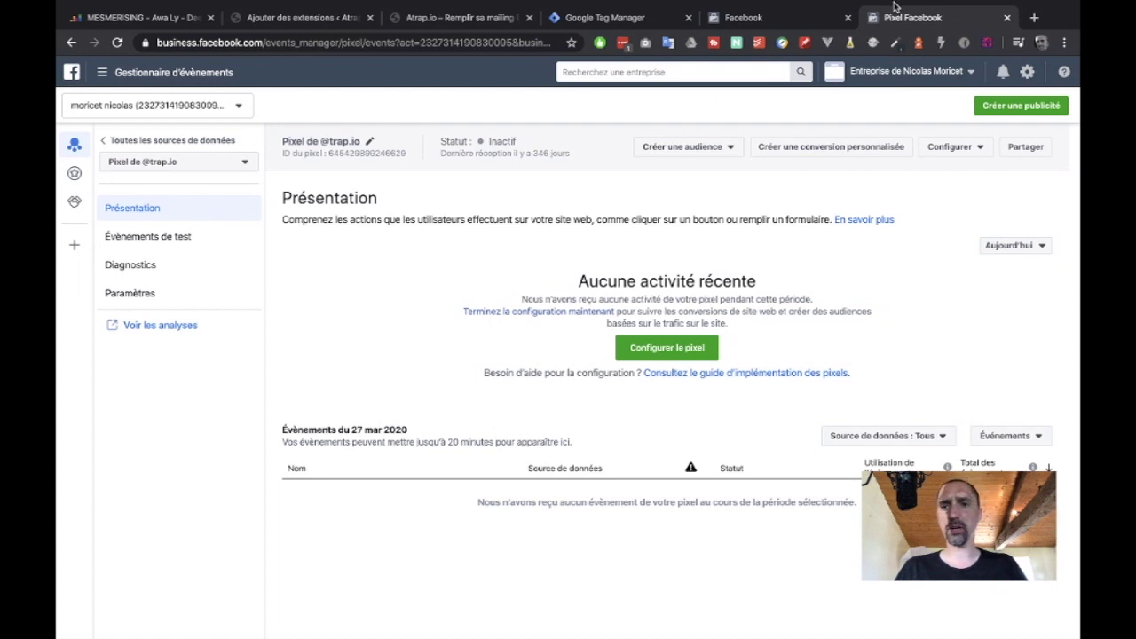
click(848, 18)
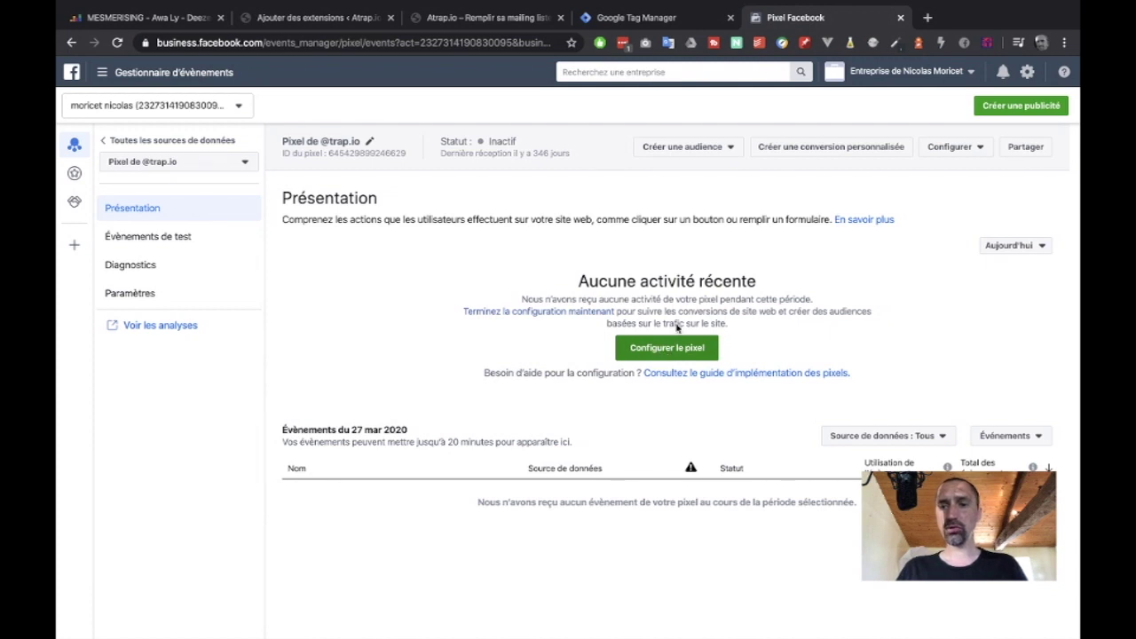
Start installing the pixel with the manual method and copy its base code to the clipboard
click(966, 144)
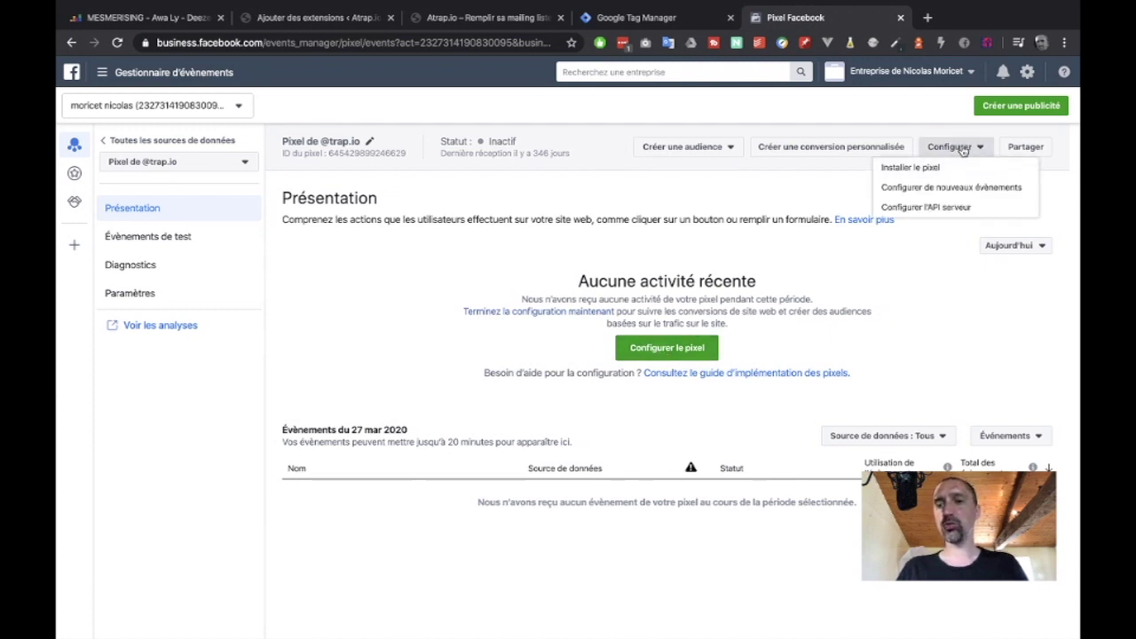
click(905, 168)
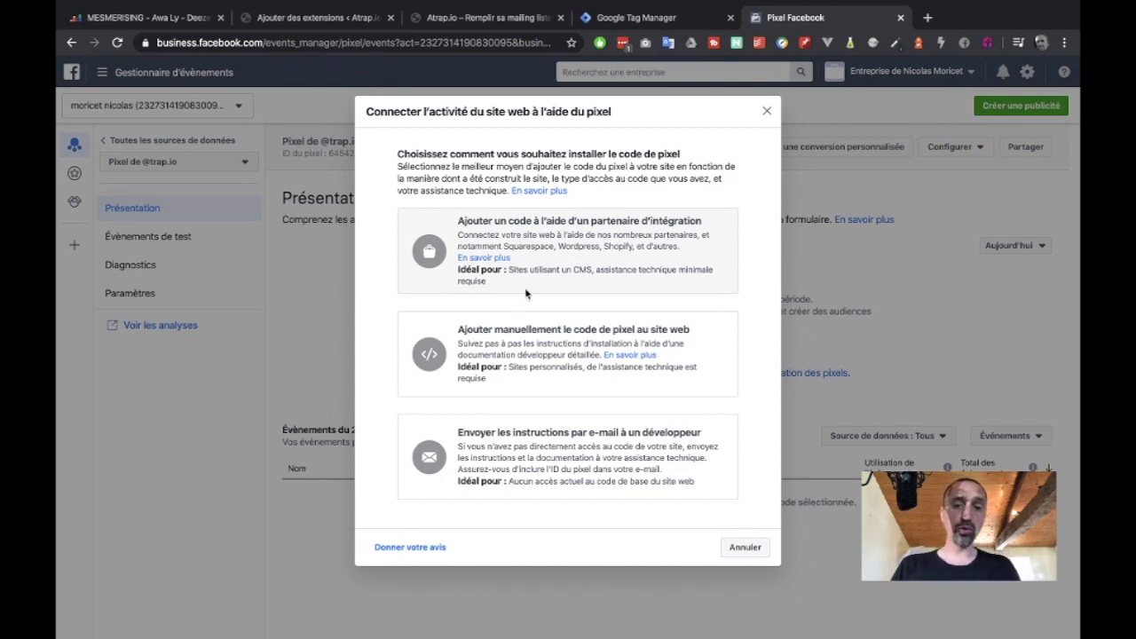
click(521, 341)
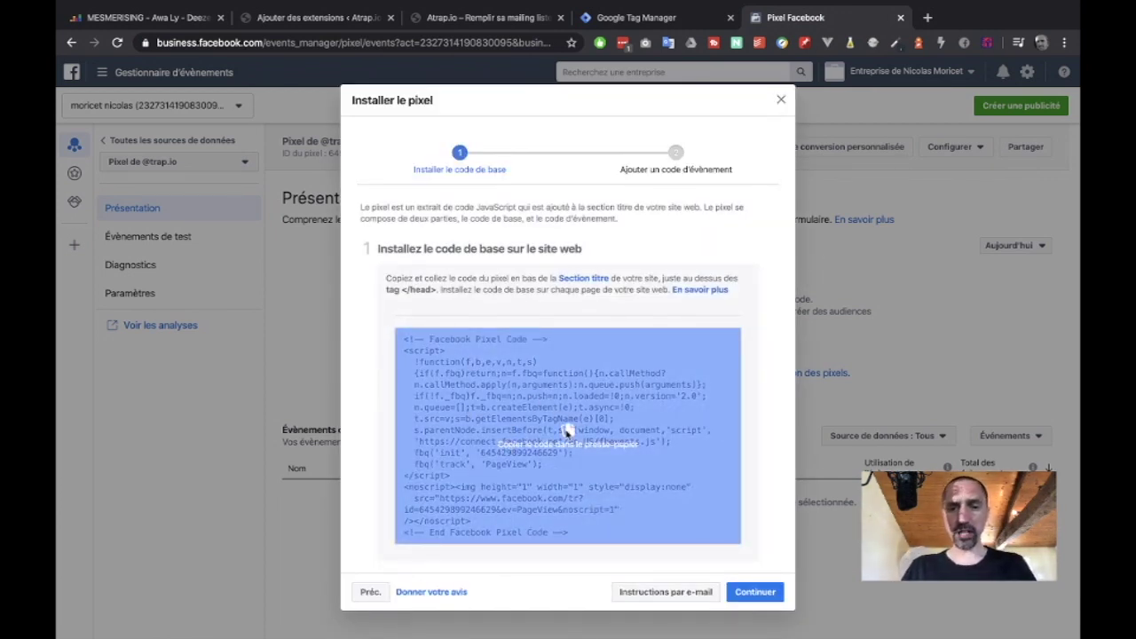
click(568, 433)
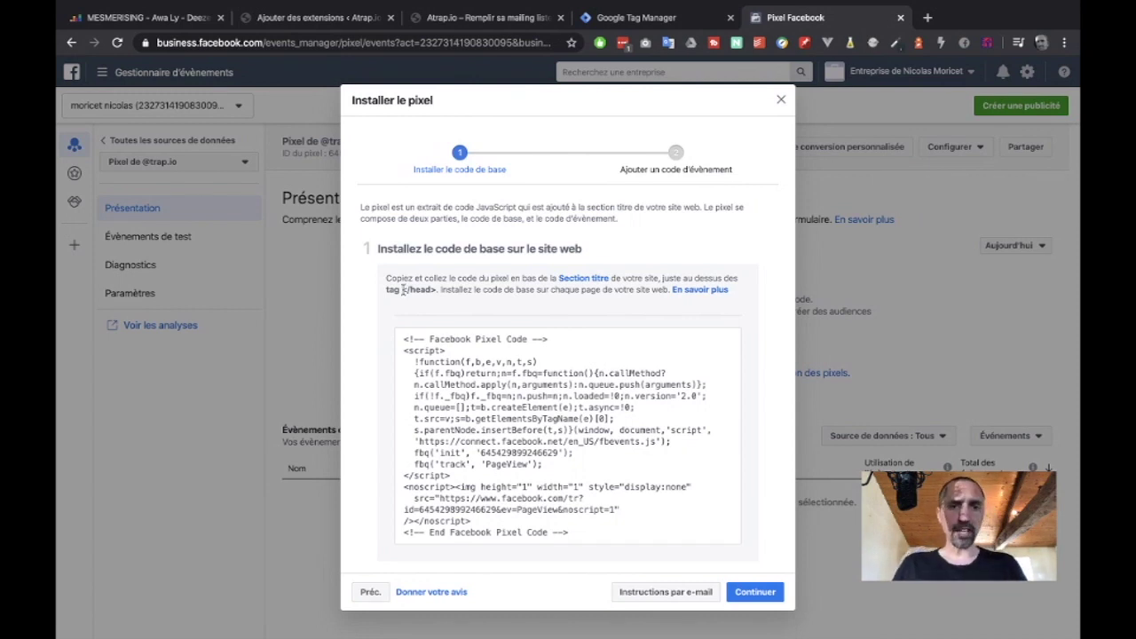
mouse_move(508, 377)
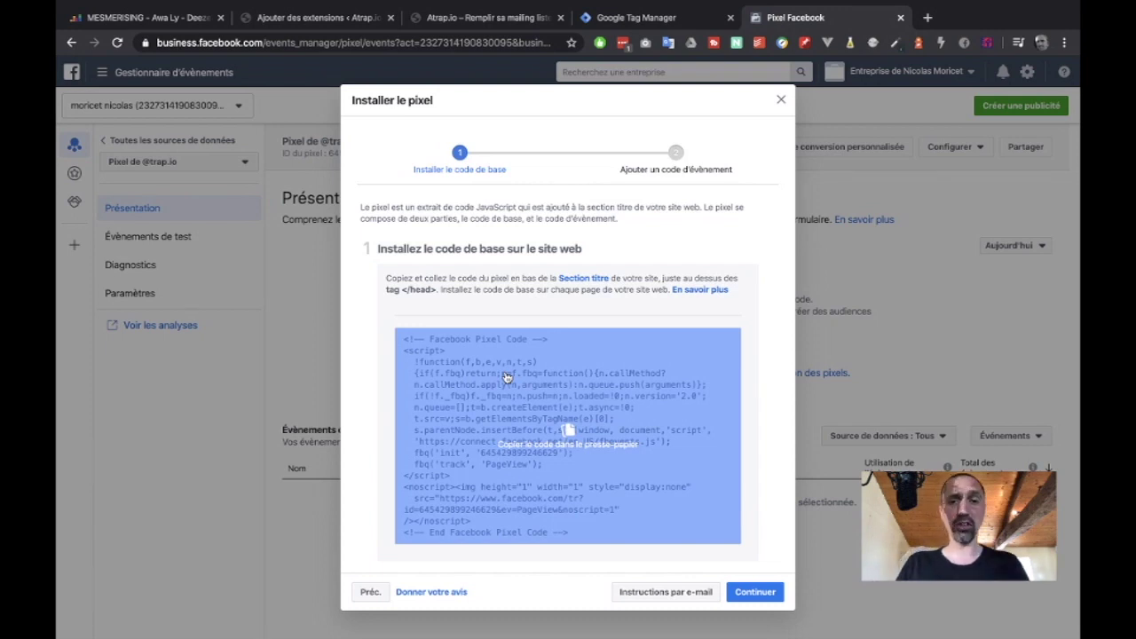
Switch to Google Tag Manager and start a new tag in the atrap.io container
click(622, 19)
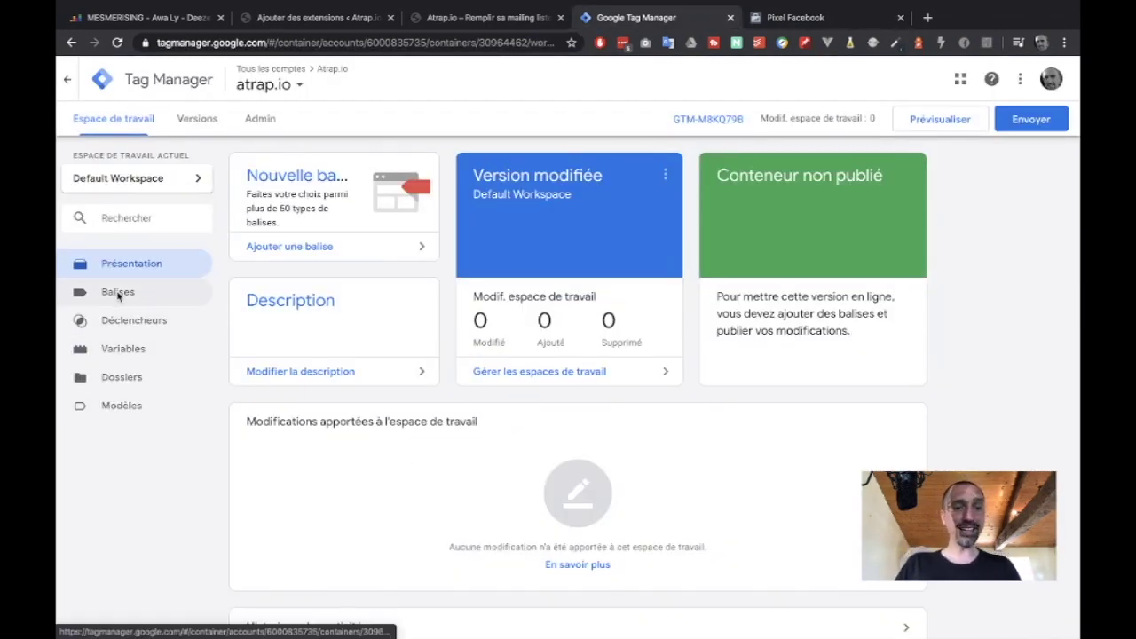
click(119, 293)
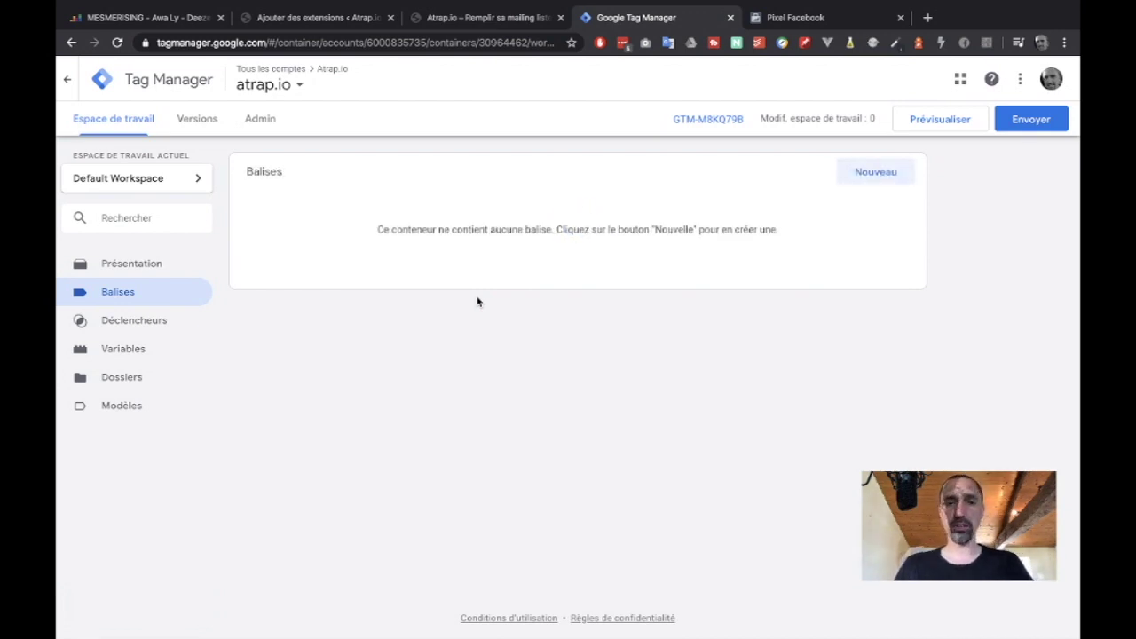
click(894, 167)
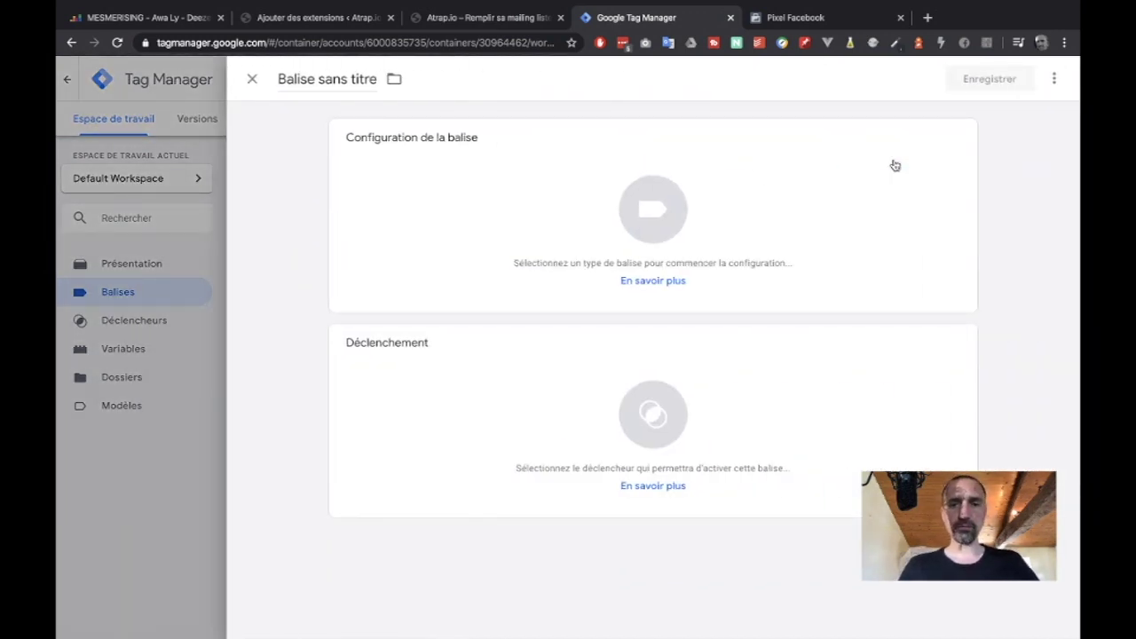
Set the tag type to "HTML personnalisée" and paste the Facebook pixel code into its HTML
click(669, 204)
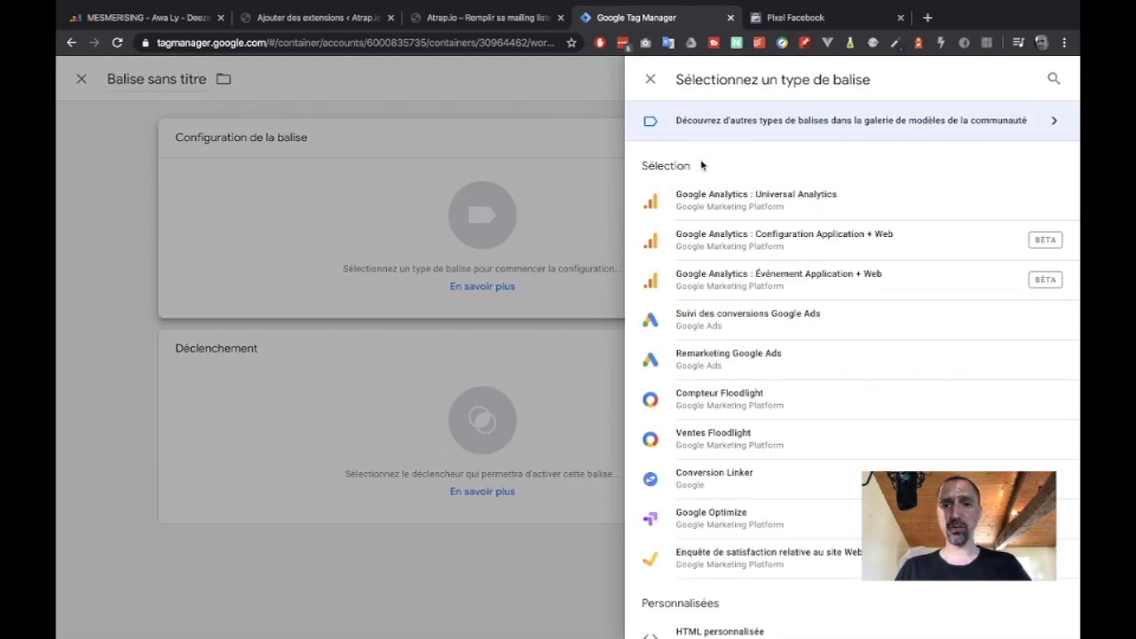
click(1057, 79)
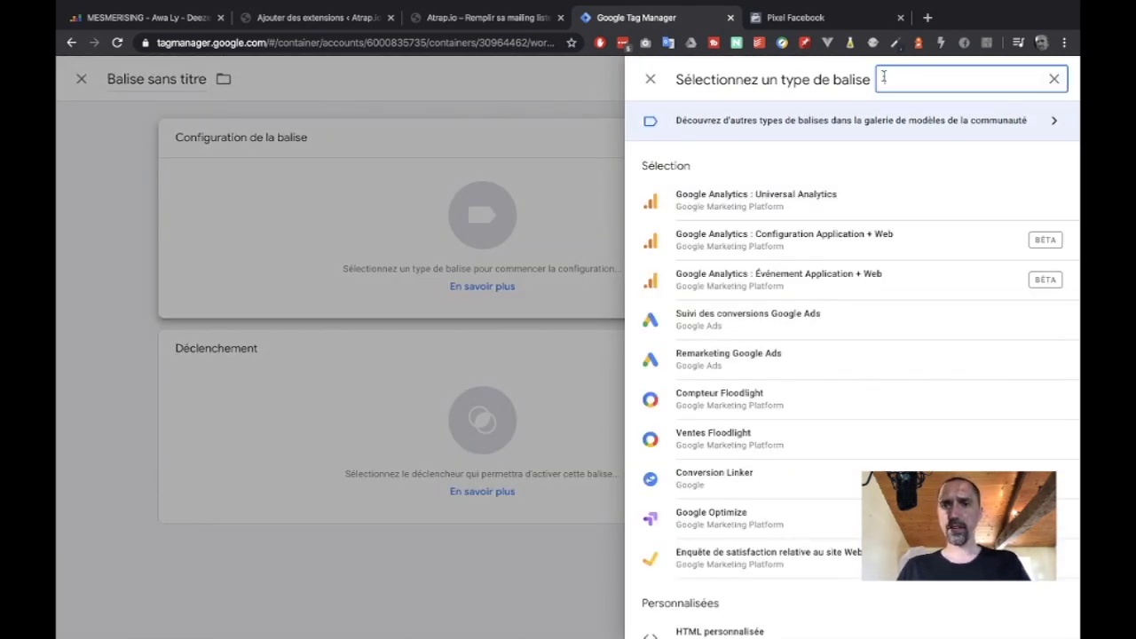
text(sc)
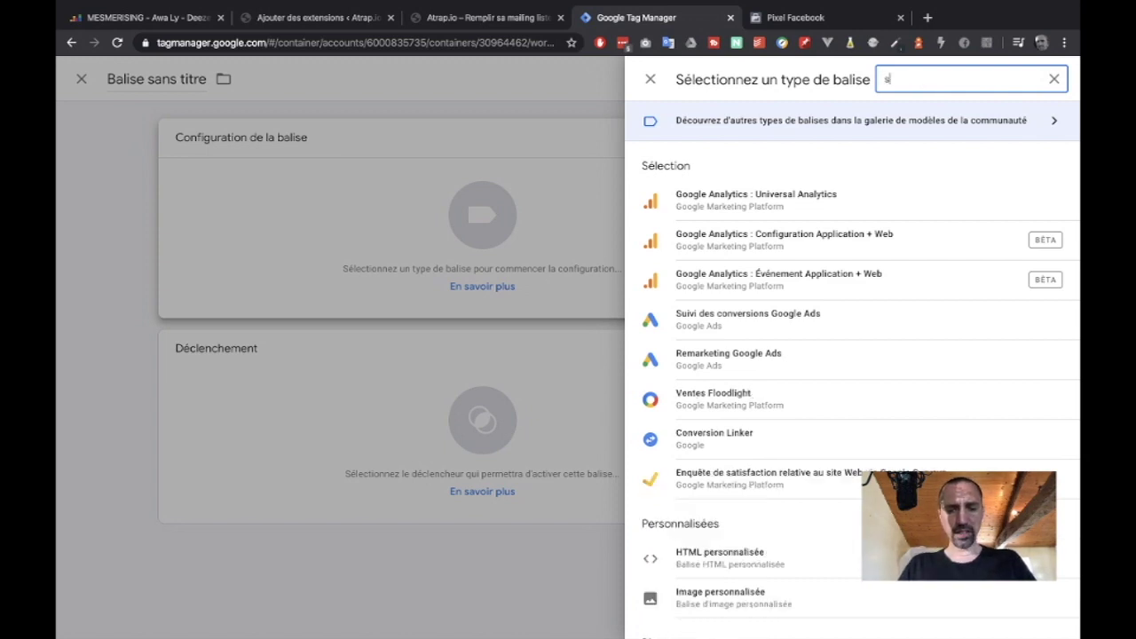
key(BackSpace)
key(BackSpace)
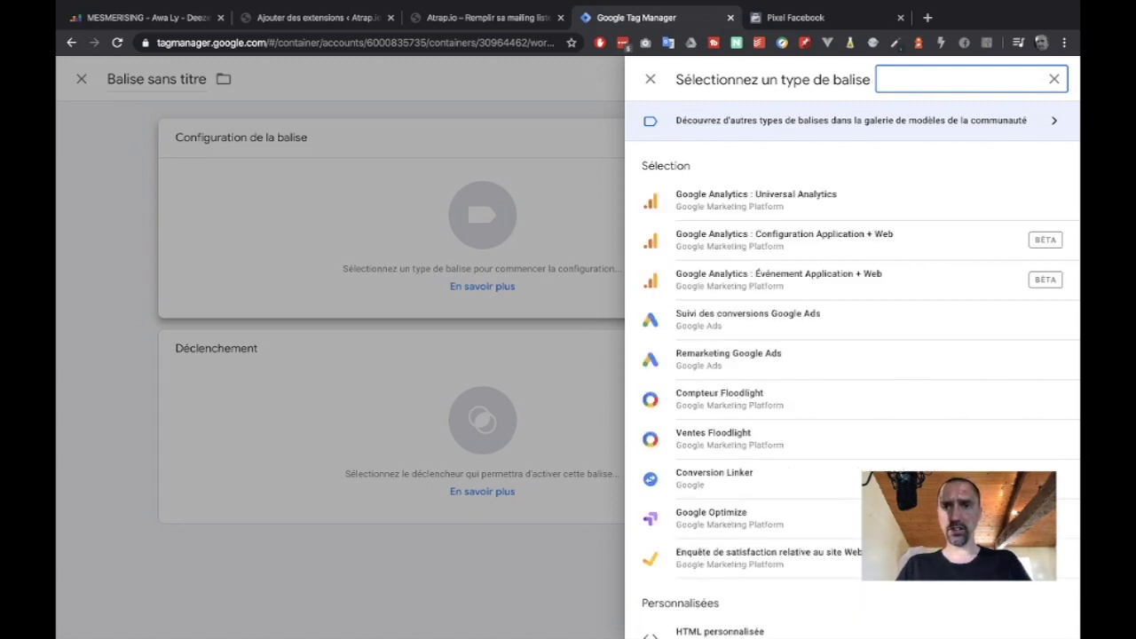
text(html)
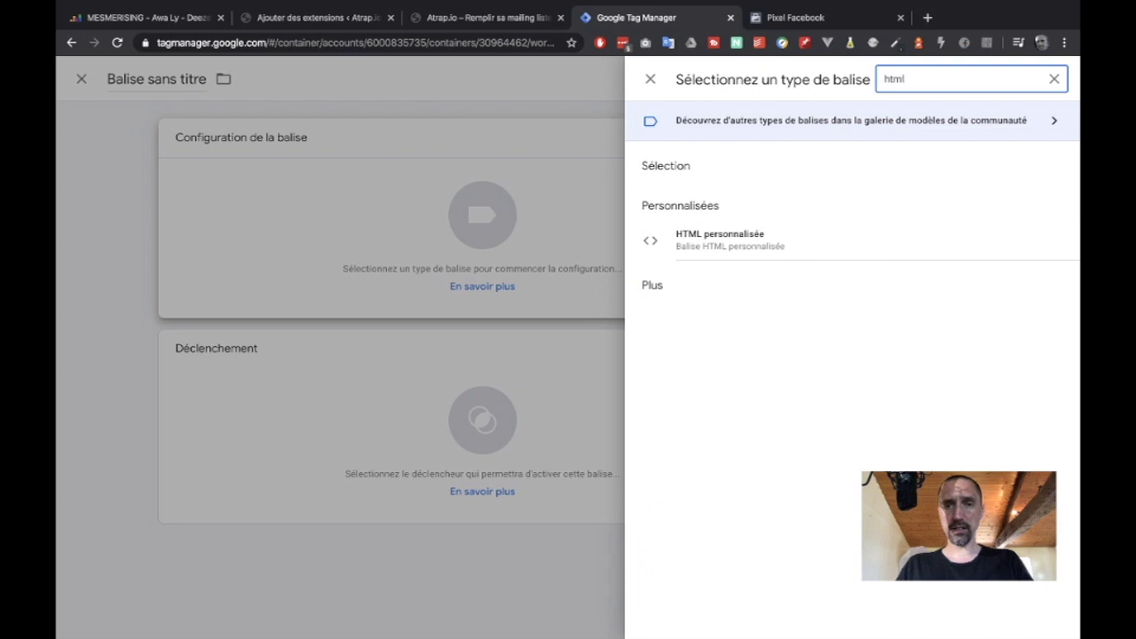
click(742, 240)
click(513, 309)
key(ctrl+v)
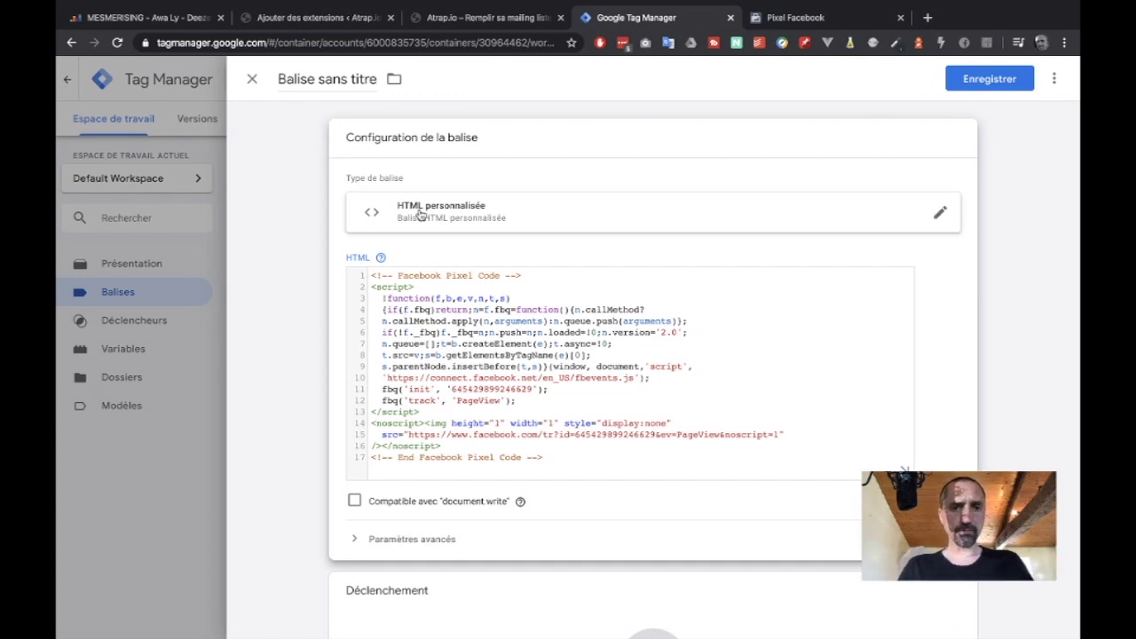
Set the tag's firing option to "Une fois par page" in the advanced settings
scroll(657, 523, down, 2)
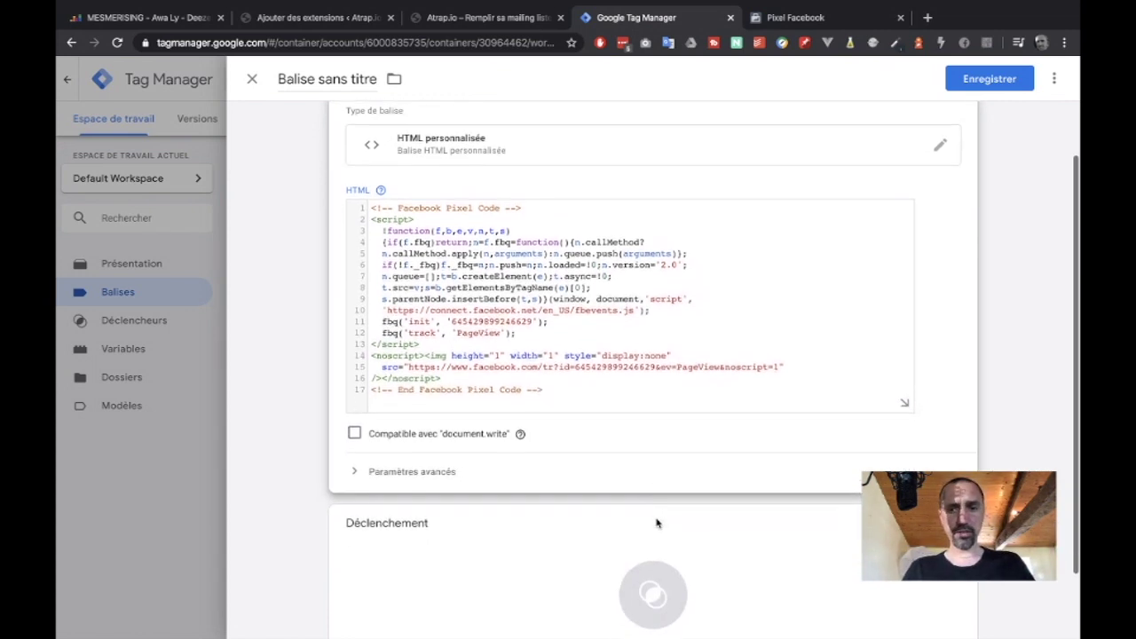
click(408, 471)
scroll(407, 471, down, 2)
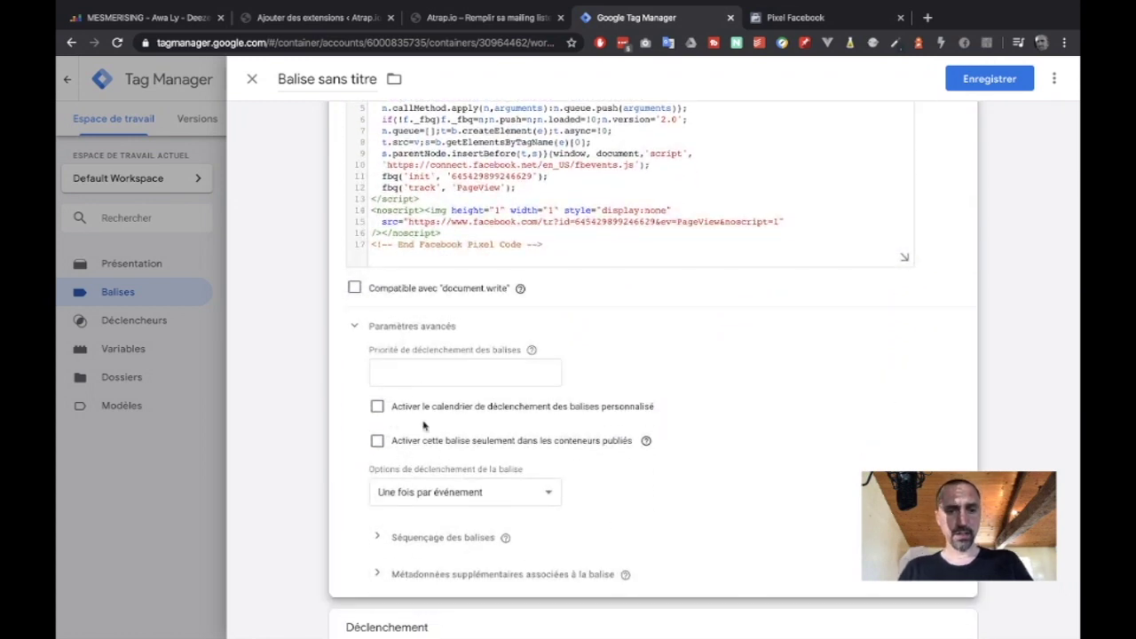
scroll(659, 553, down, 3)
click(546, 343)
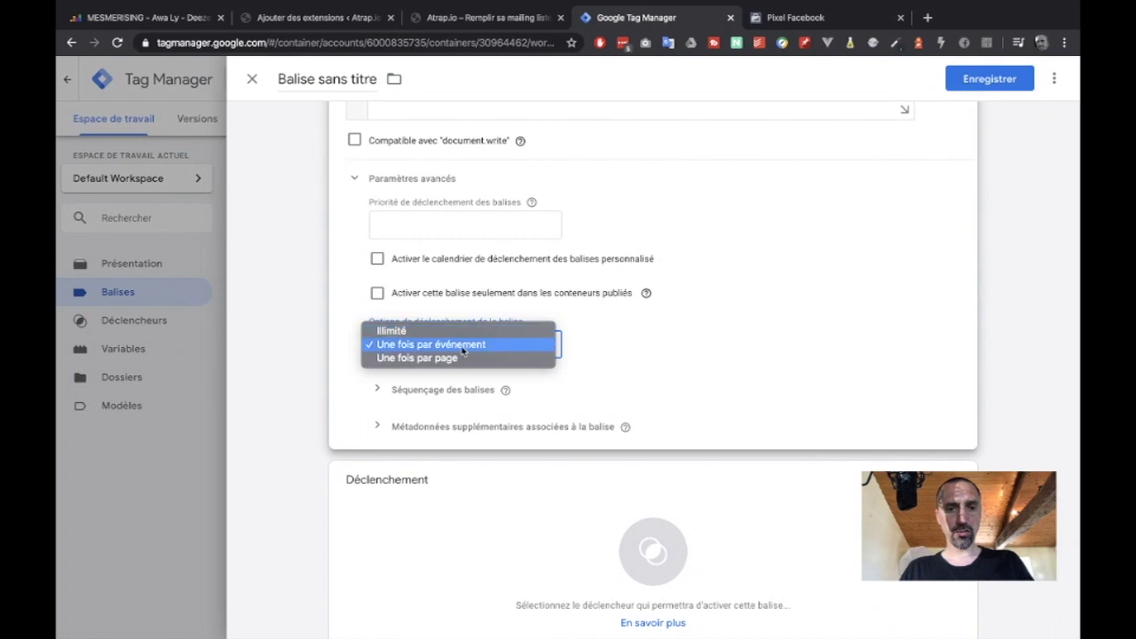
click(422, 358)
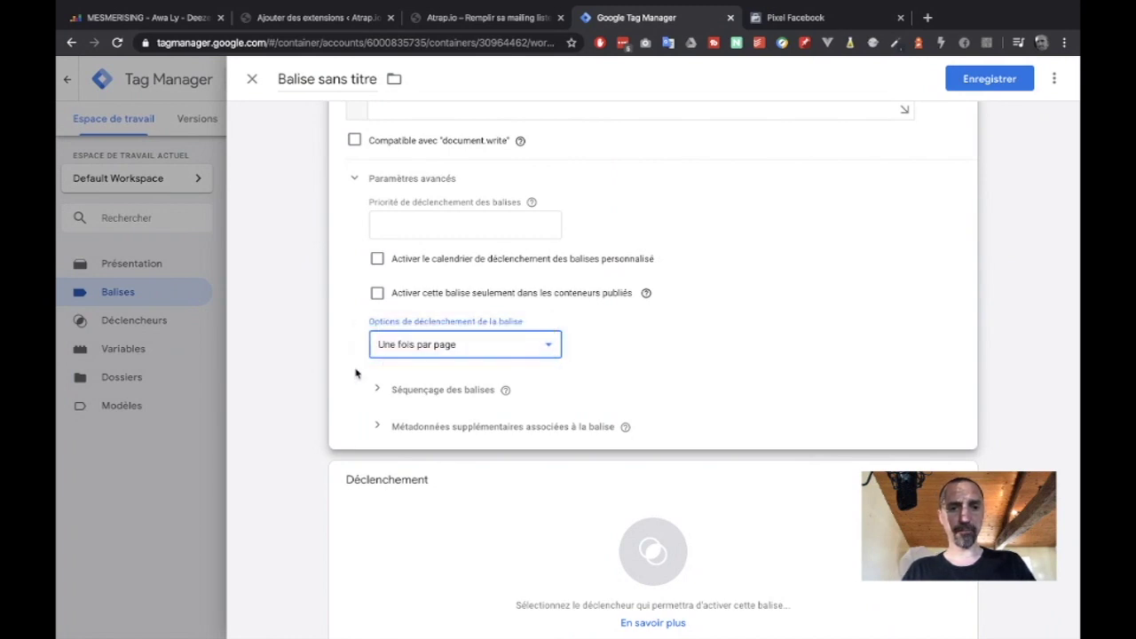
Try to save the tag and add the "All Pages" trigger to it
scroll(353, 373, down, 1)
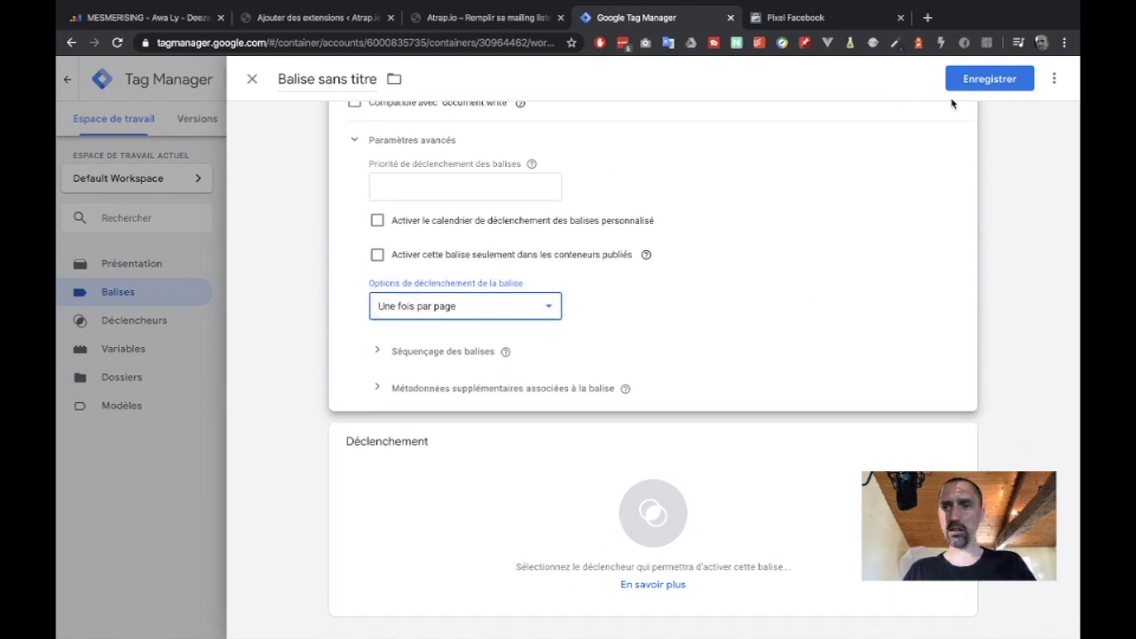
click(987, 80)
click(639, 246)
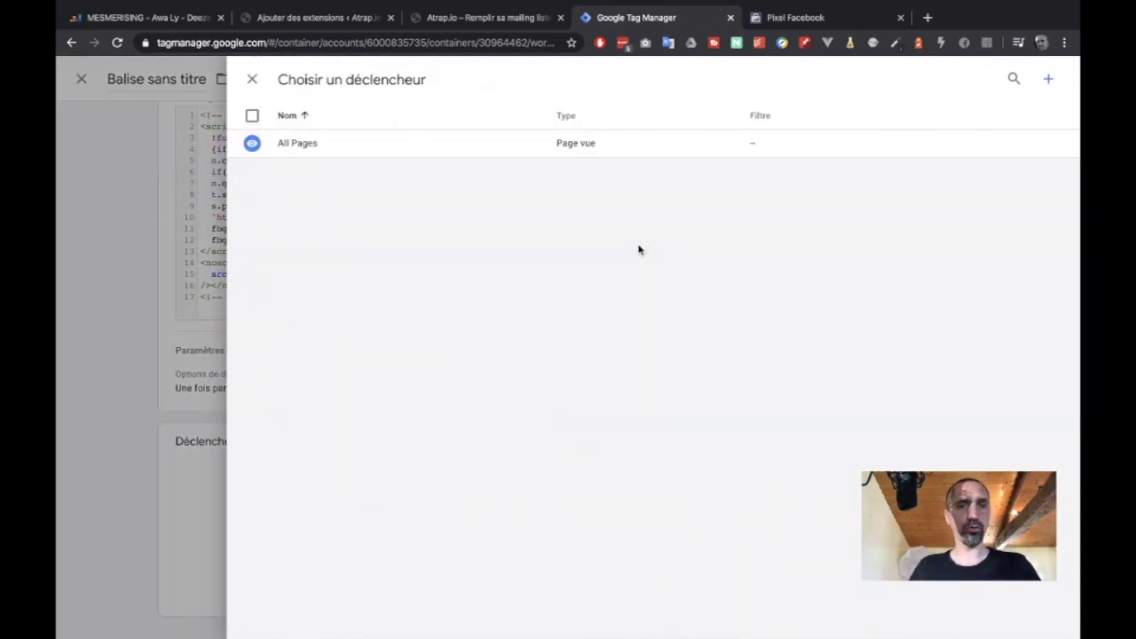
click(299, 147)
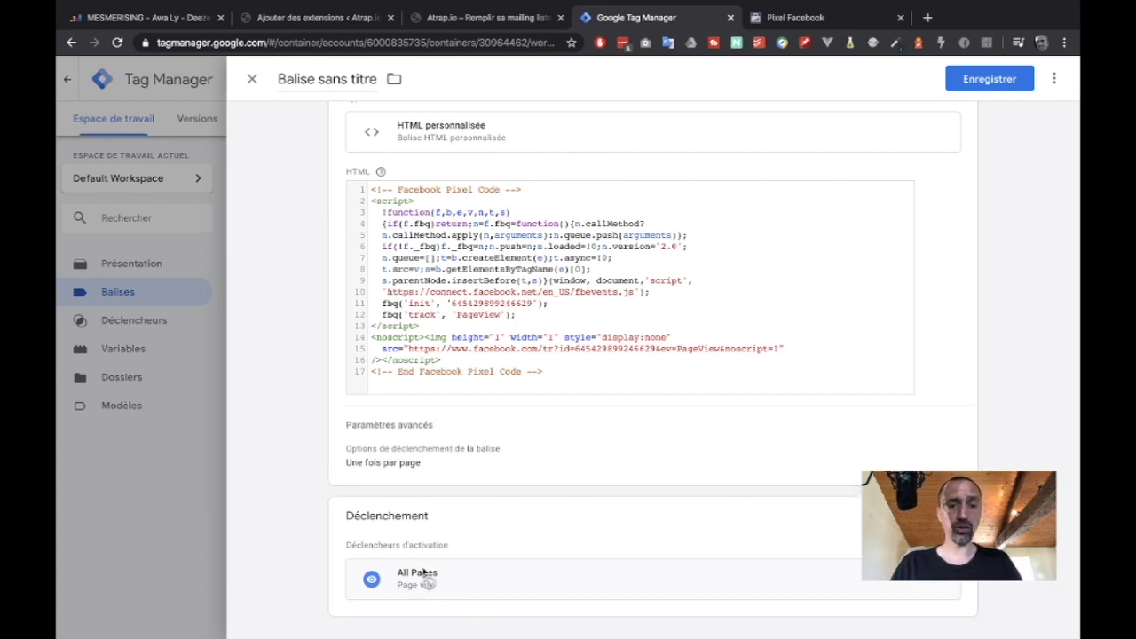
Review the available firing options in the tag's advanced settings without changing the selection
click(374, 469)
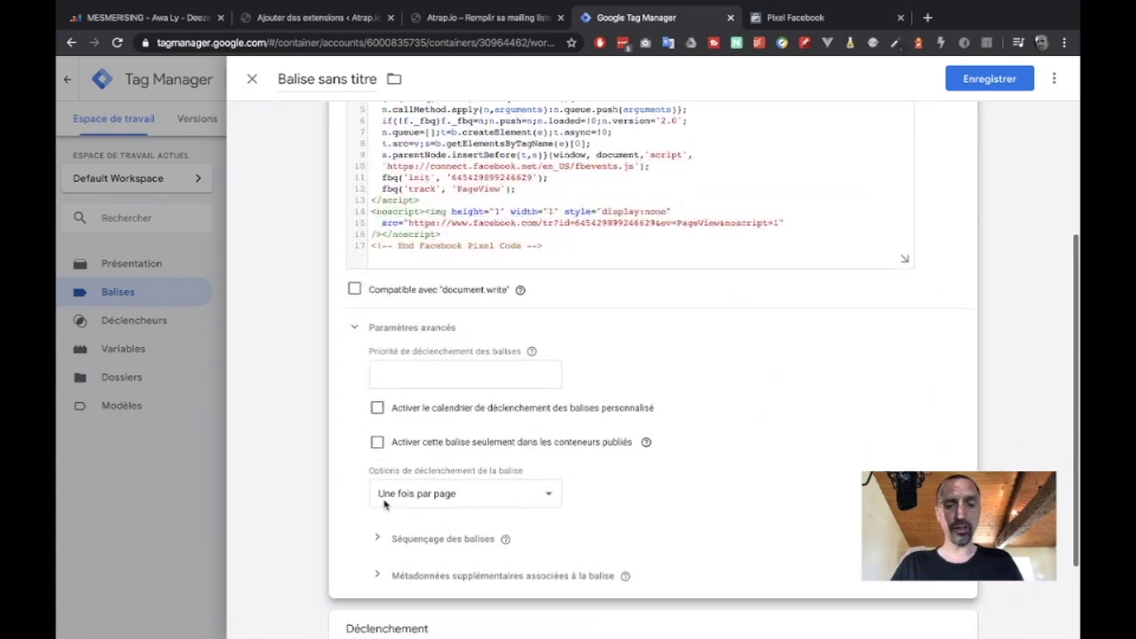
click(510, 495)
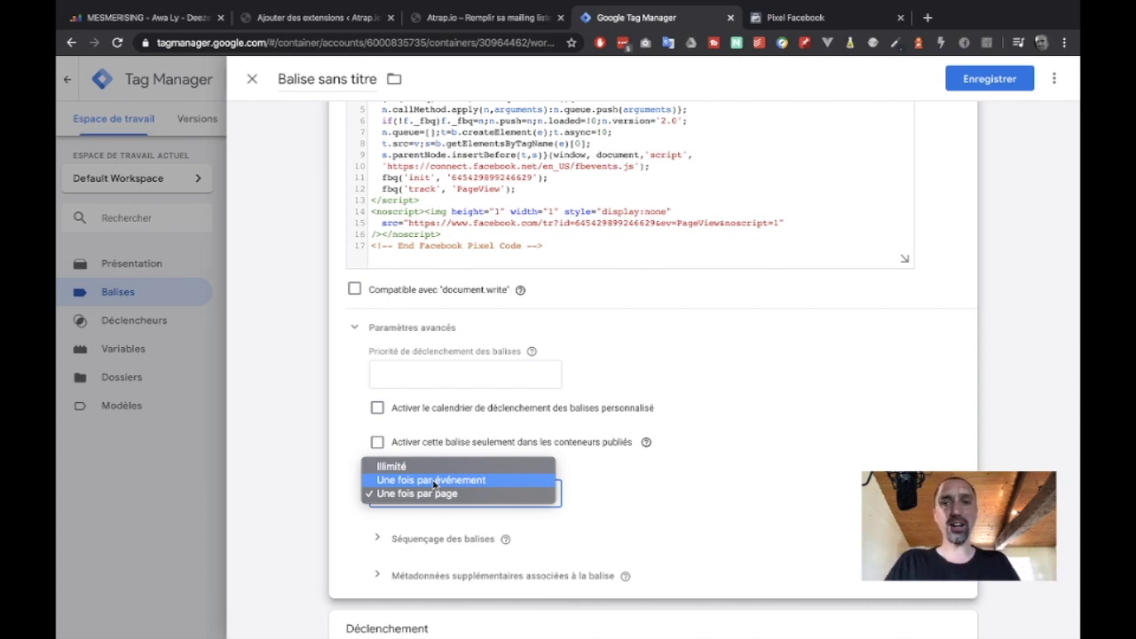
click(939, 24)
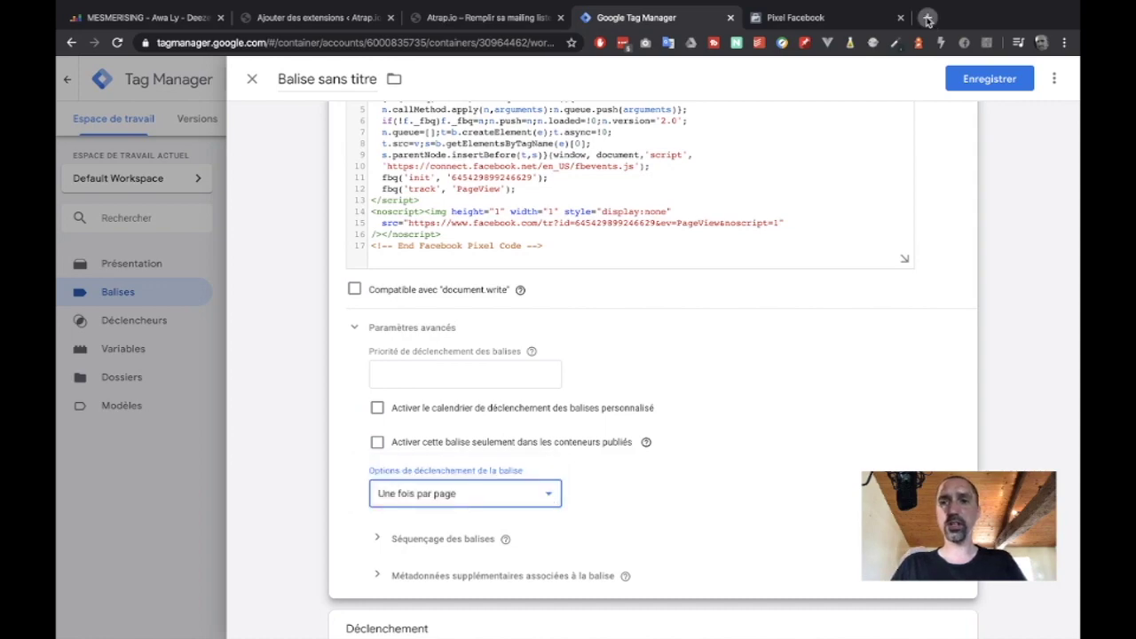
Search Google for Facebook pixel events in a new tab and open the help page on standard event specifications
click(927, 17)
text(event facebook)
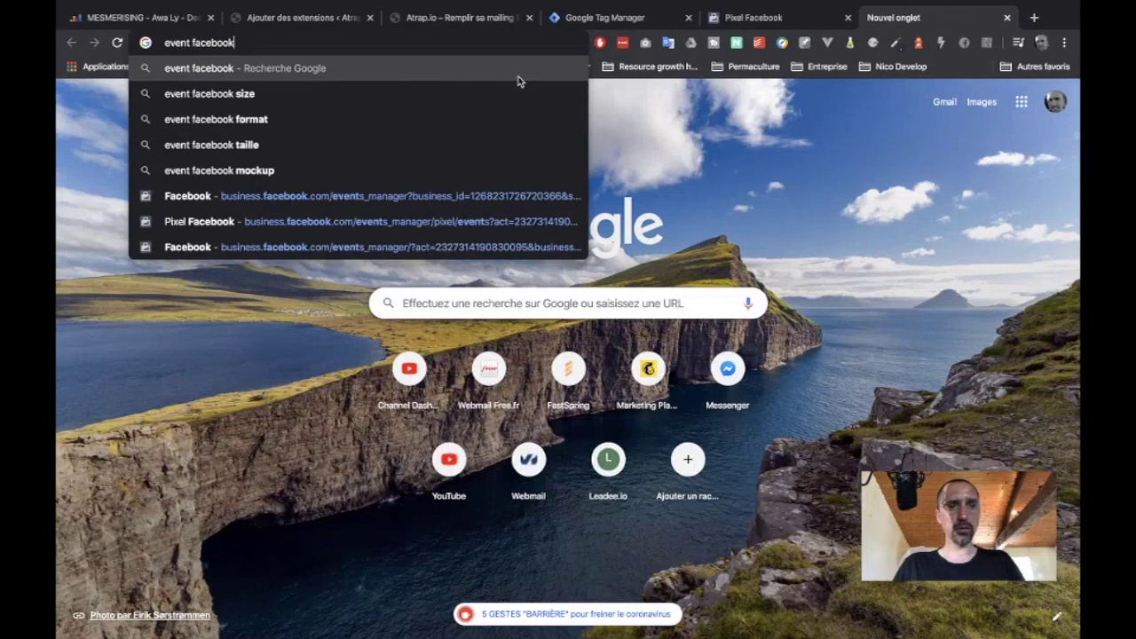
key(Return)
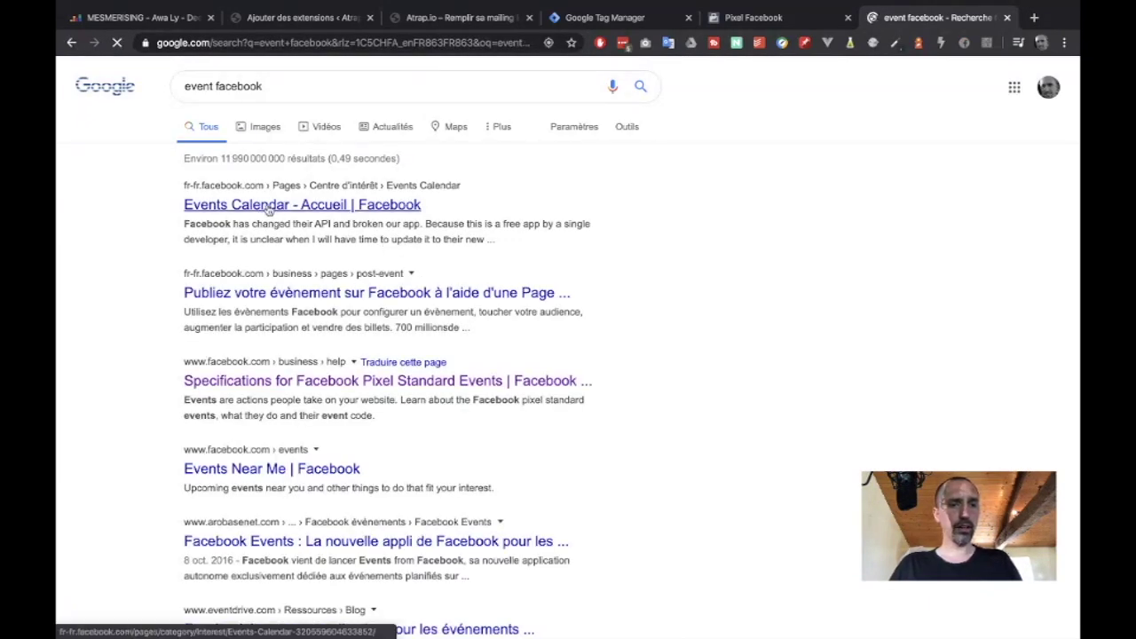
click(183, 86)
text(pixel)
key(Return)
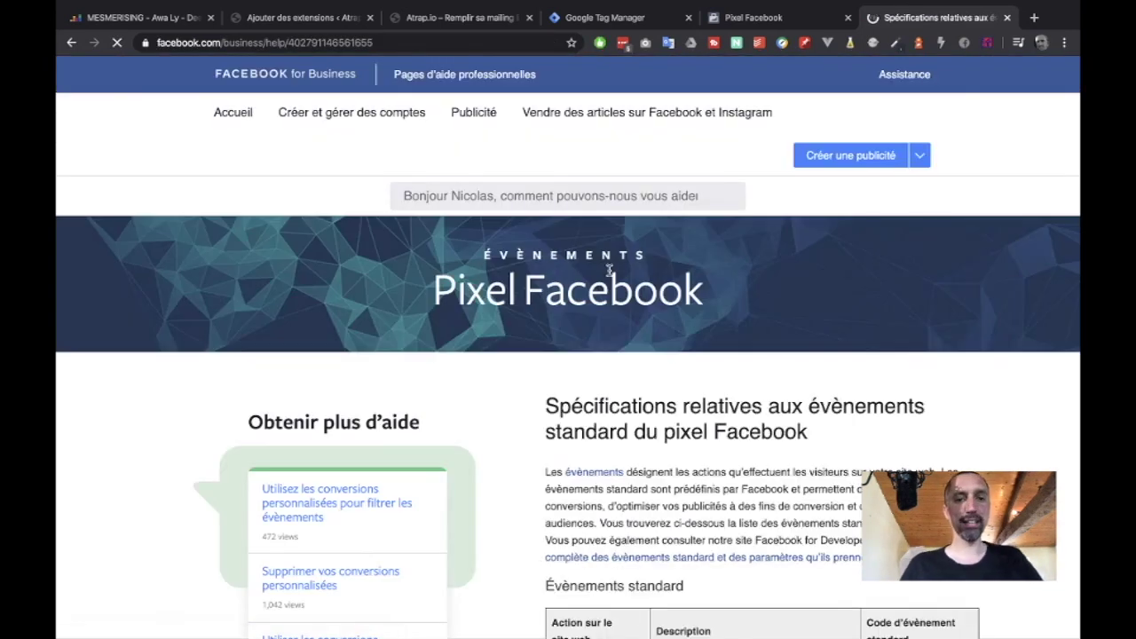
Search the standard events help page for the text "pagevi"
scroll(609, 275, down, 3)
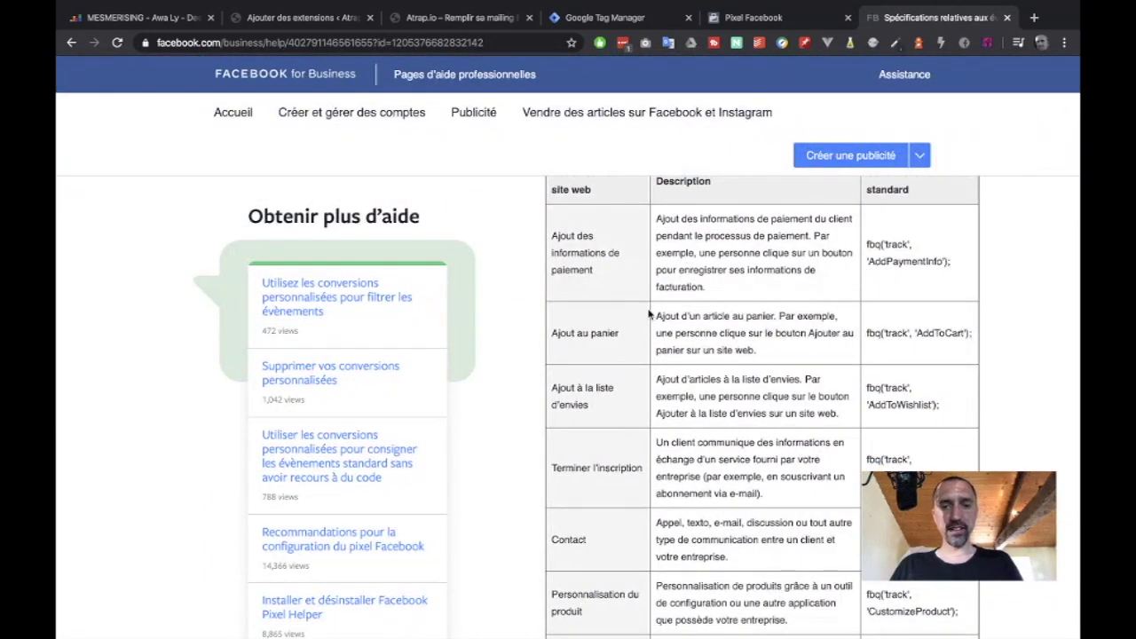
scroll(648, 315, down, 1)
key(ctrl+f)
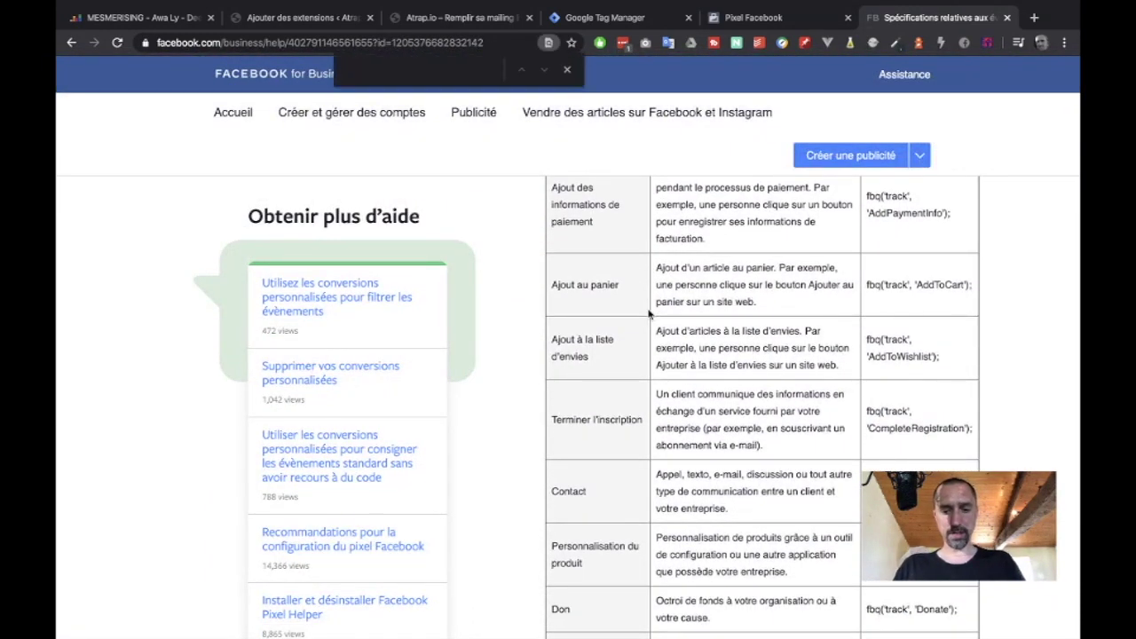
text(p)
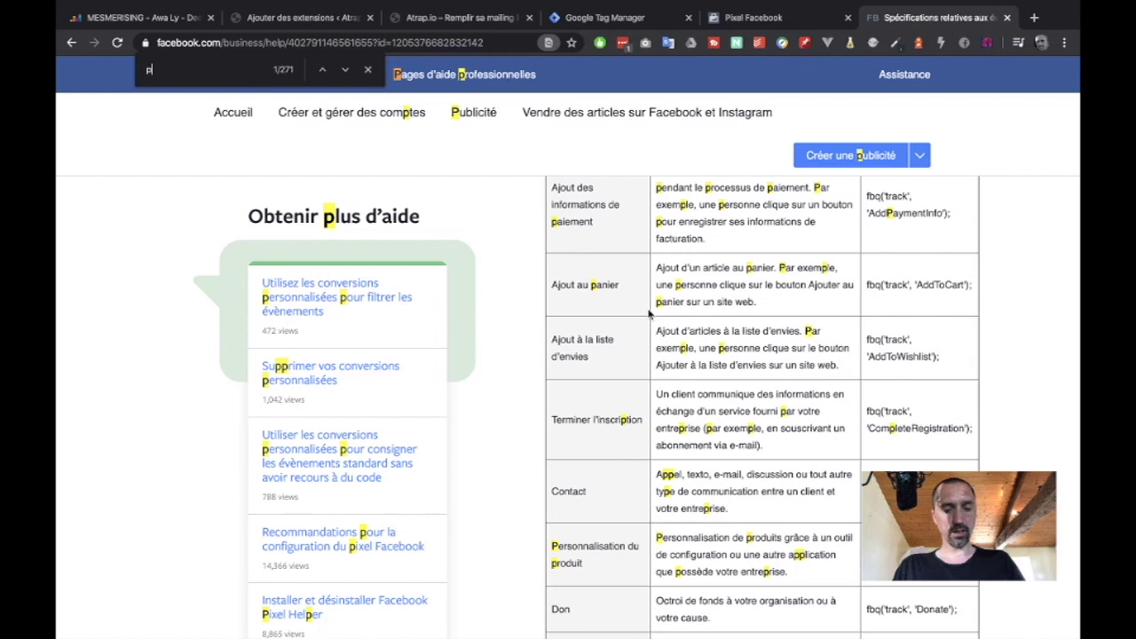
text(agevi)
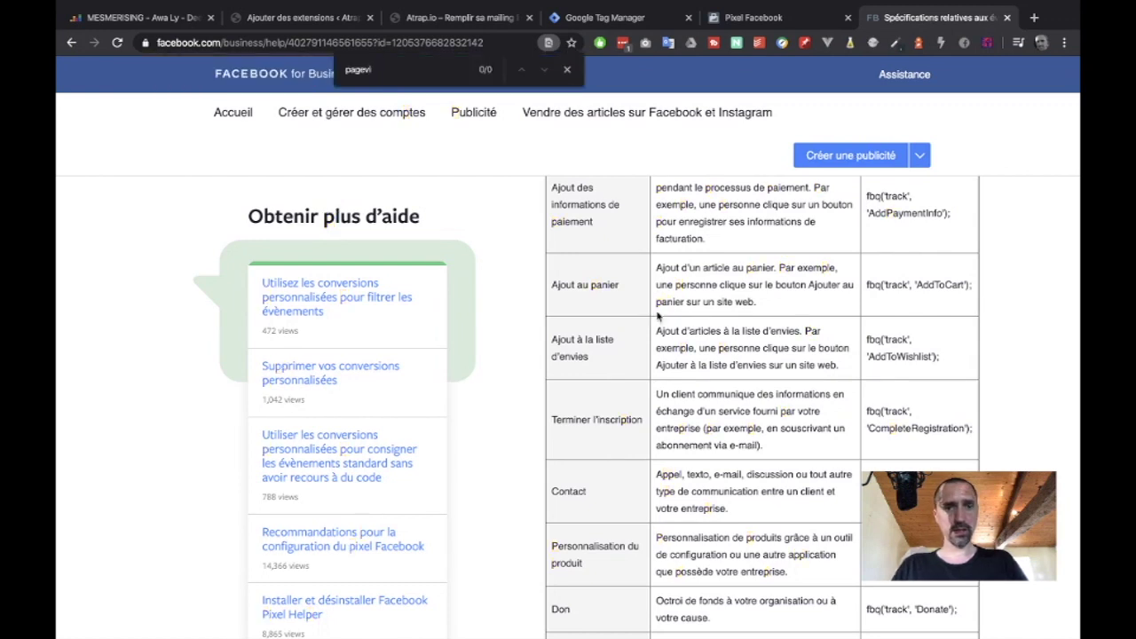
Replace the in-page search term with "view" on the events help page
key(BackSpace)
key(BackSpace)
key(BackSpace)
key(BackSpace)
key(BackSpace)
key(BackSpace)
text(vie)
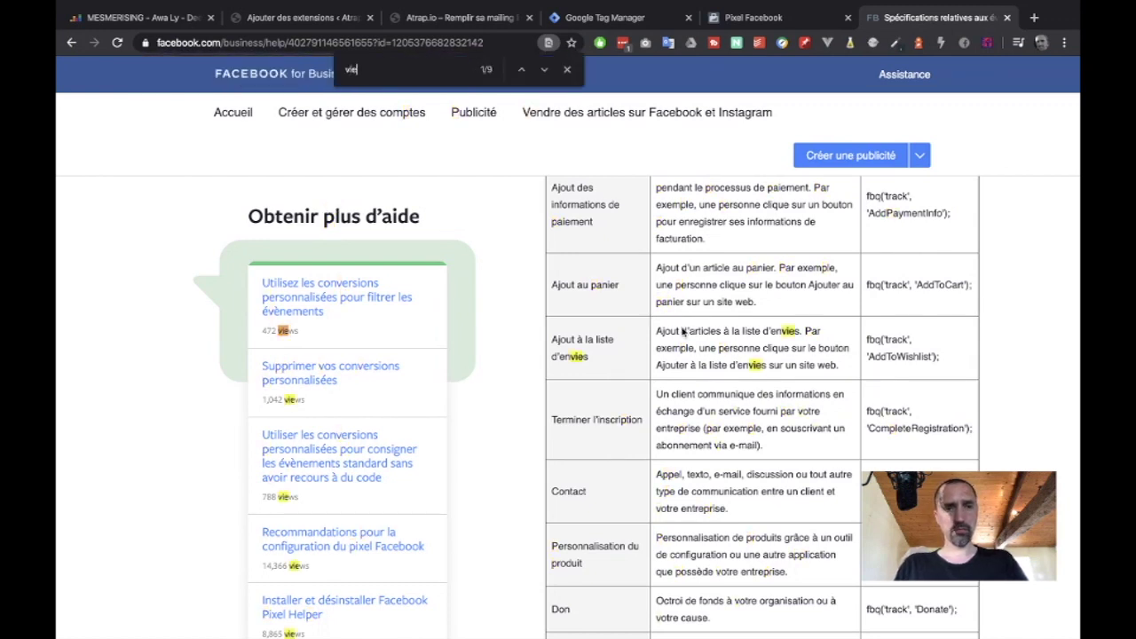
text(w)
Examine the whole help page for a page-view event, from the standard events table to the sections below it
scroll(783, 393, down, 10)
scroll(783, 397, down, 3)
scroll(898, 463, up, 2)
scroll(899, 463, up, 8)
scroll(899, 464, up, 4)
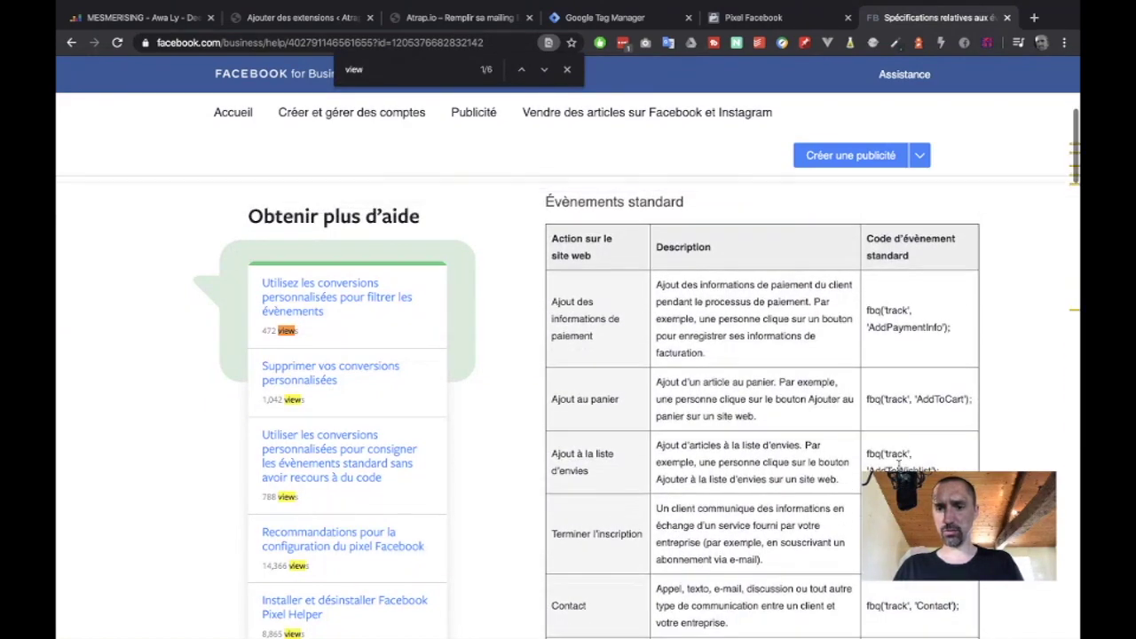
scroll(899, 464, down, 9)
scroll(899, 471, down, 7)
scroll(900, 471, down, 7)
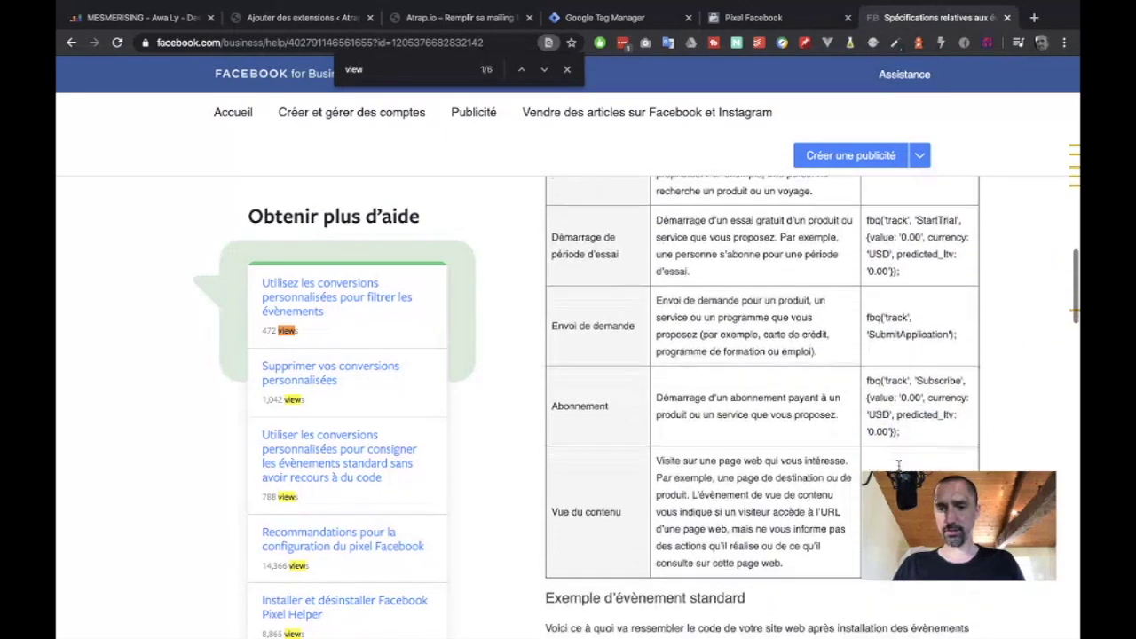
scroll(899, 464, down, 14)
scroll(900, 464, down, 13)
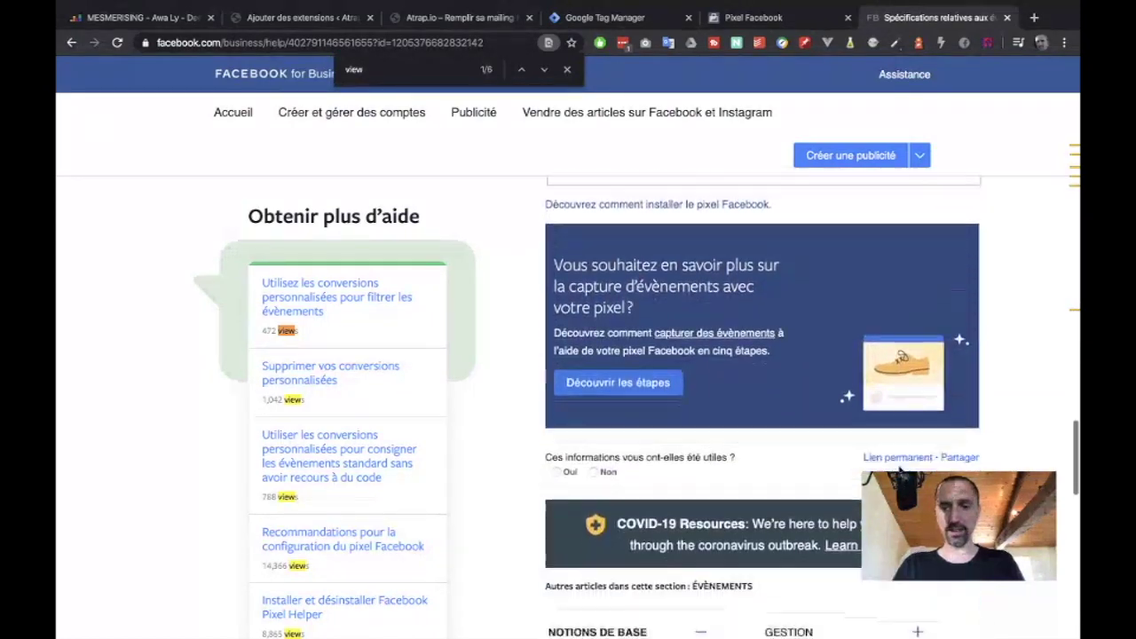
scroll(899, 471, up, 20)
scroll(899, 471, up, 16)
scroll(899, 472, down, 5)
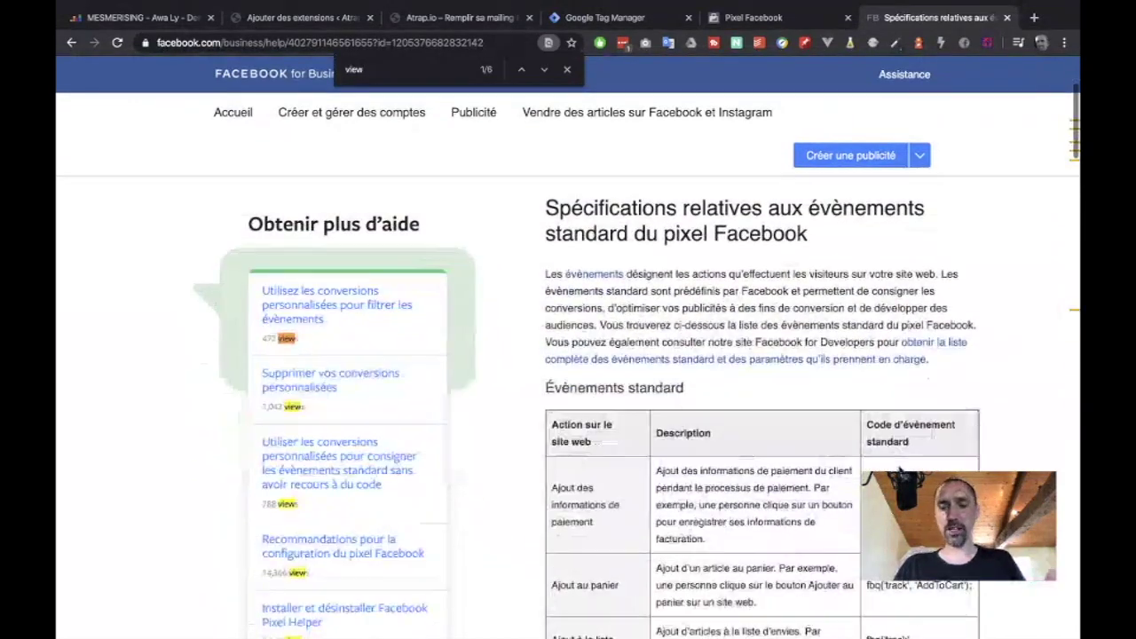
scroll(900, 471, down, 2)
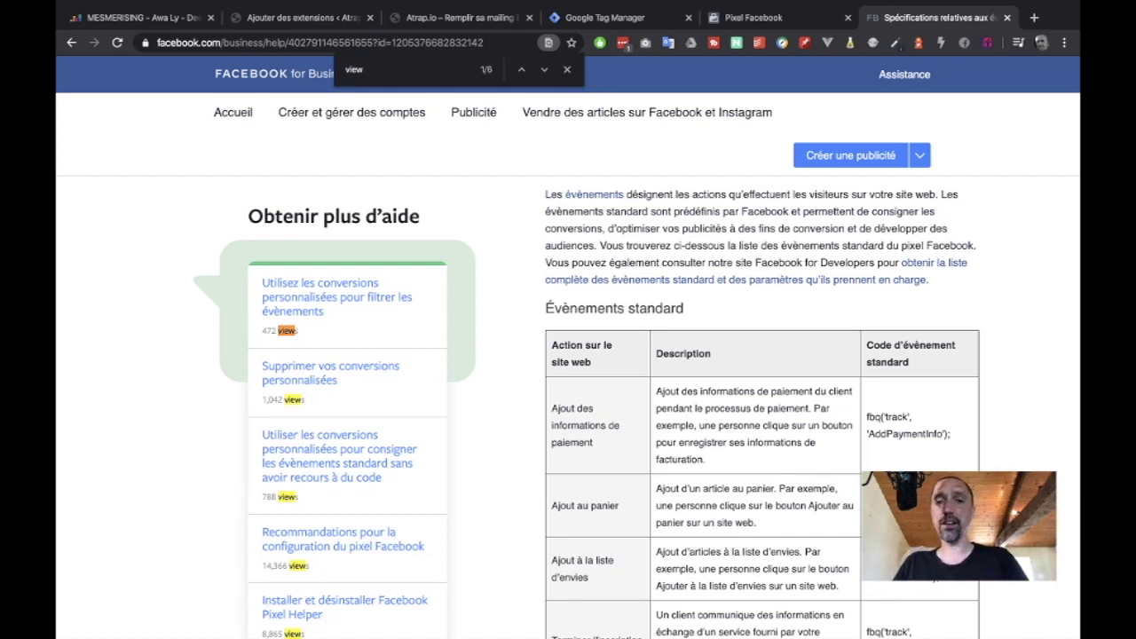
Read through the standard events table and highlight the Lead event name in the Prospect row
scroll(761, 400, down, 8)
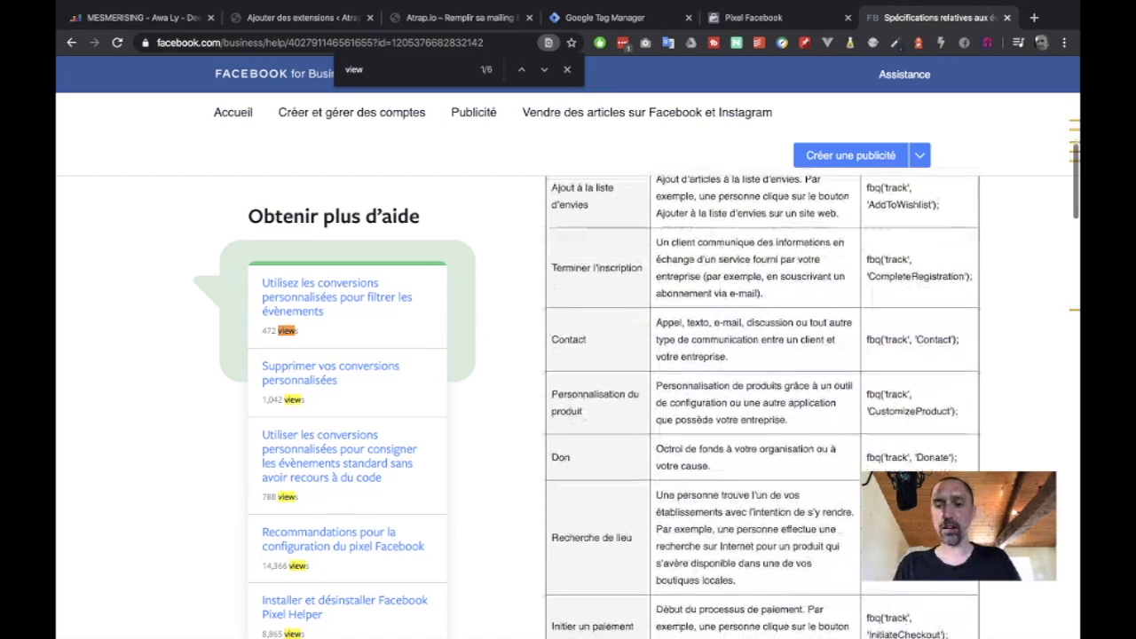
scroll(921, 281, down, 5)
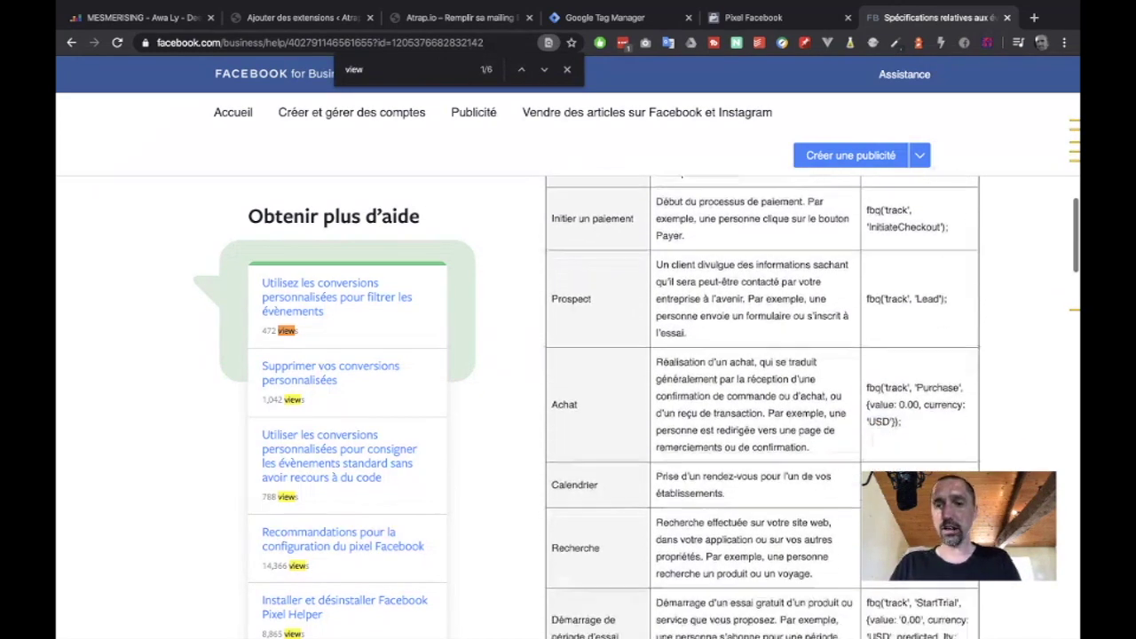
double_click(921, 281)
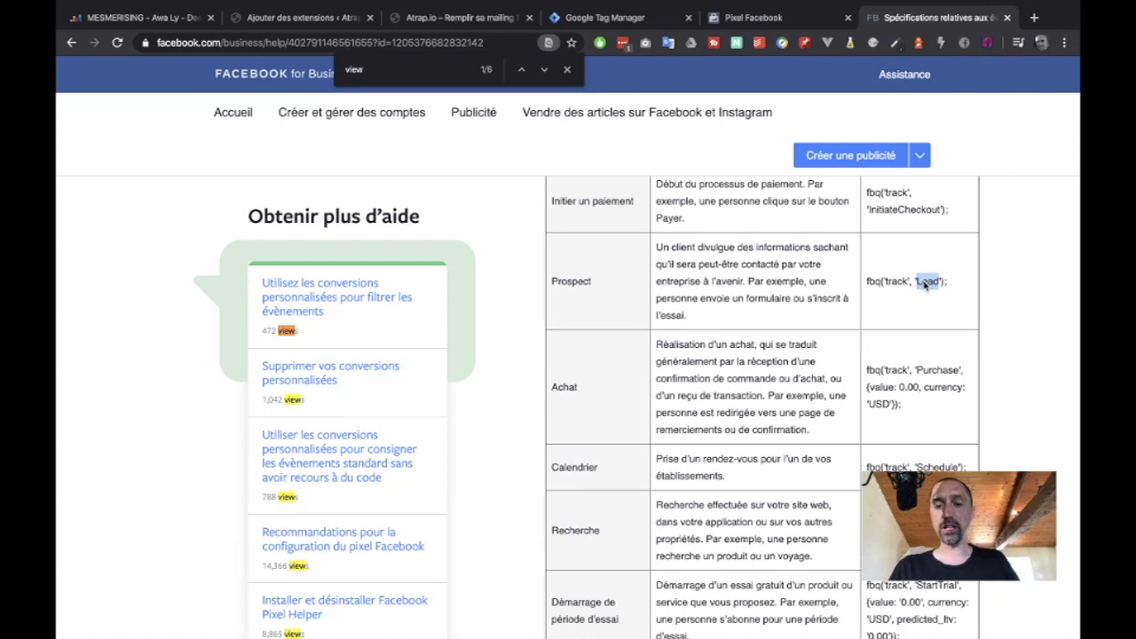
scroll(926, 282, down, 4)
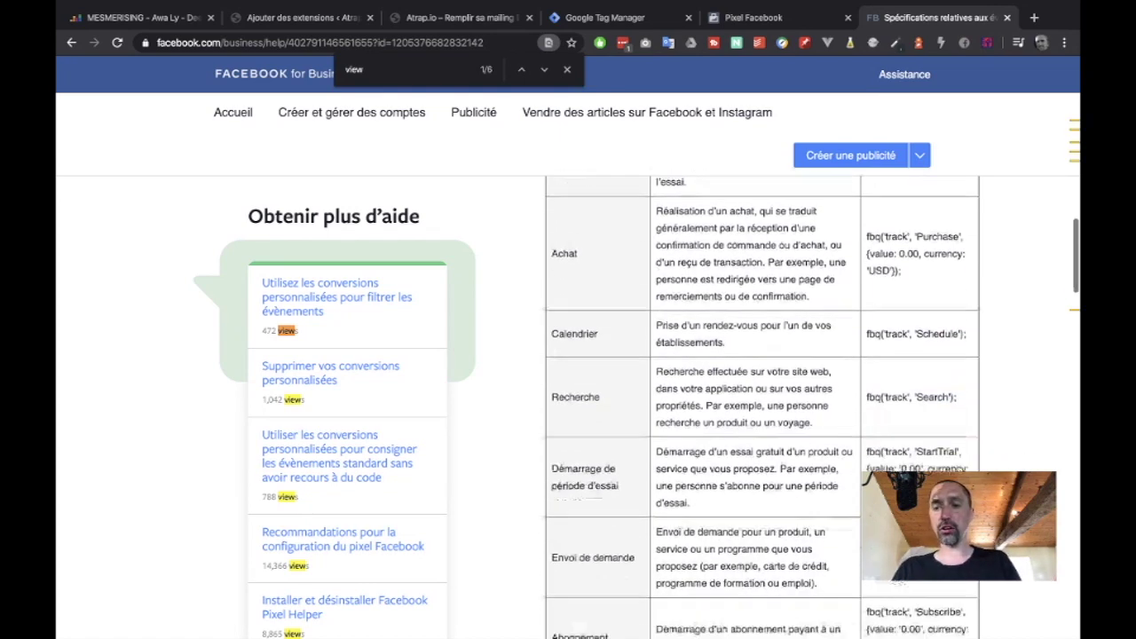
scroll(926, 302, up, 4)
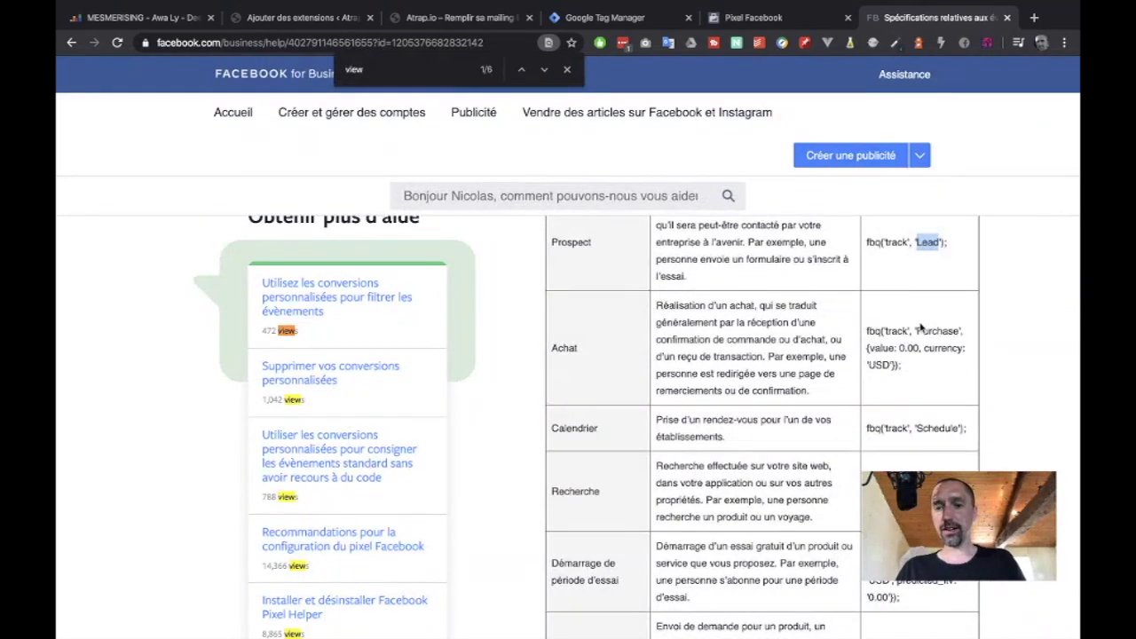
Highlight the Purchase event name and its 0.00 value in the Achat row, and review the remaining events
double_click(925, 330)
drag(896, 348, 918, 348)
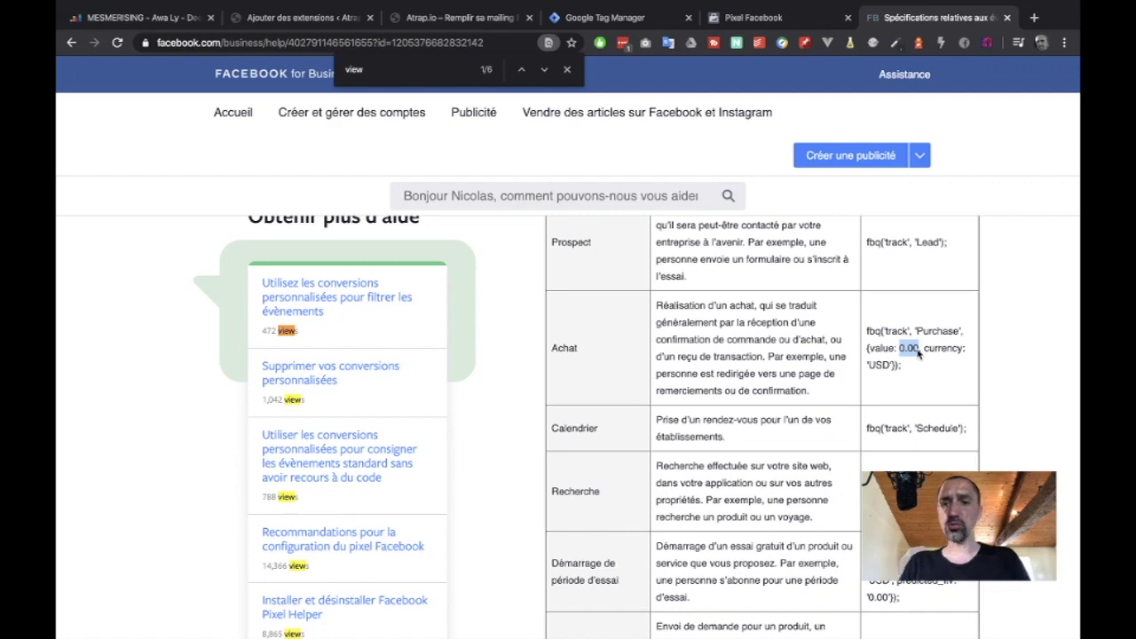
scroll(968, 341, down, 3)
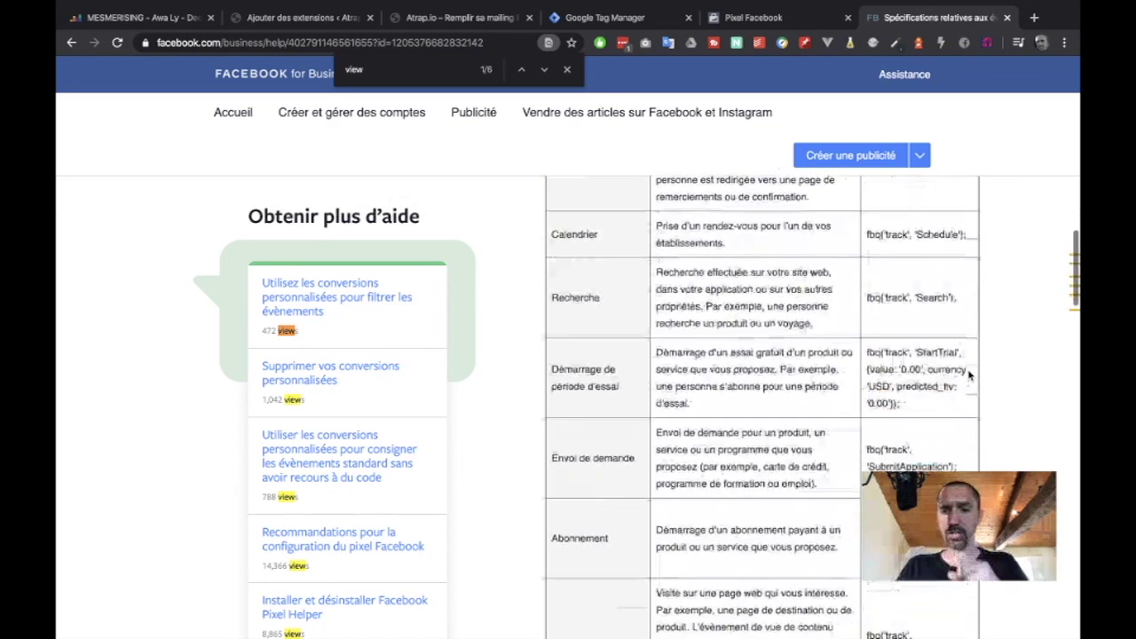
scroll(973, 336, down, 1)
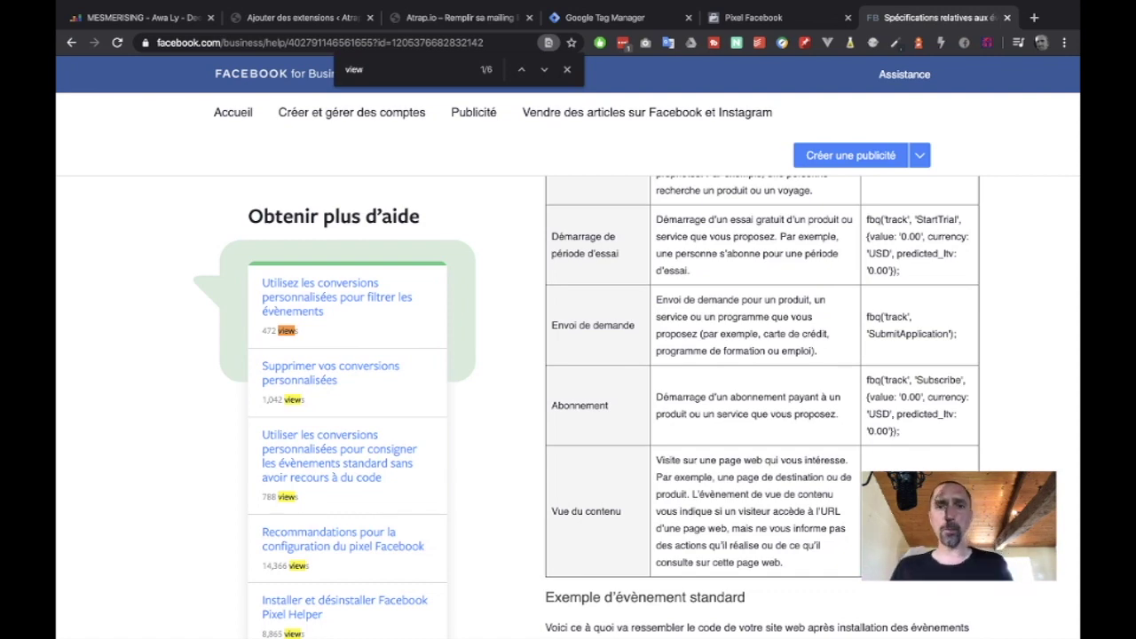
scroll(925, 405, up, 8)
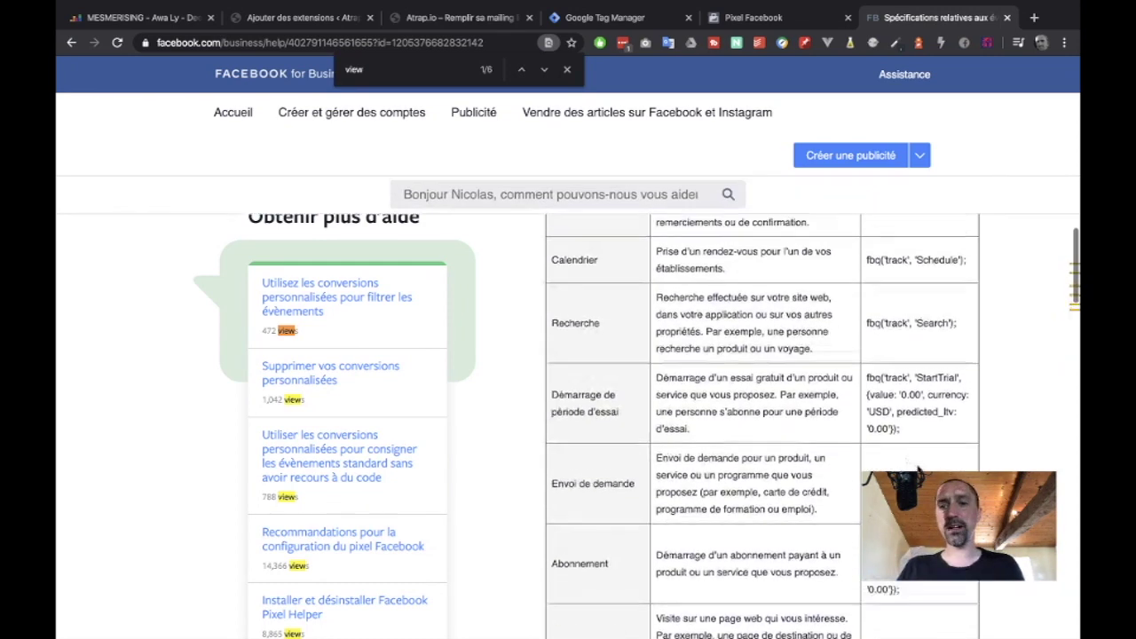
double_click(928, 385)
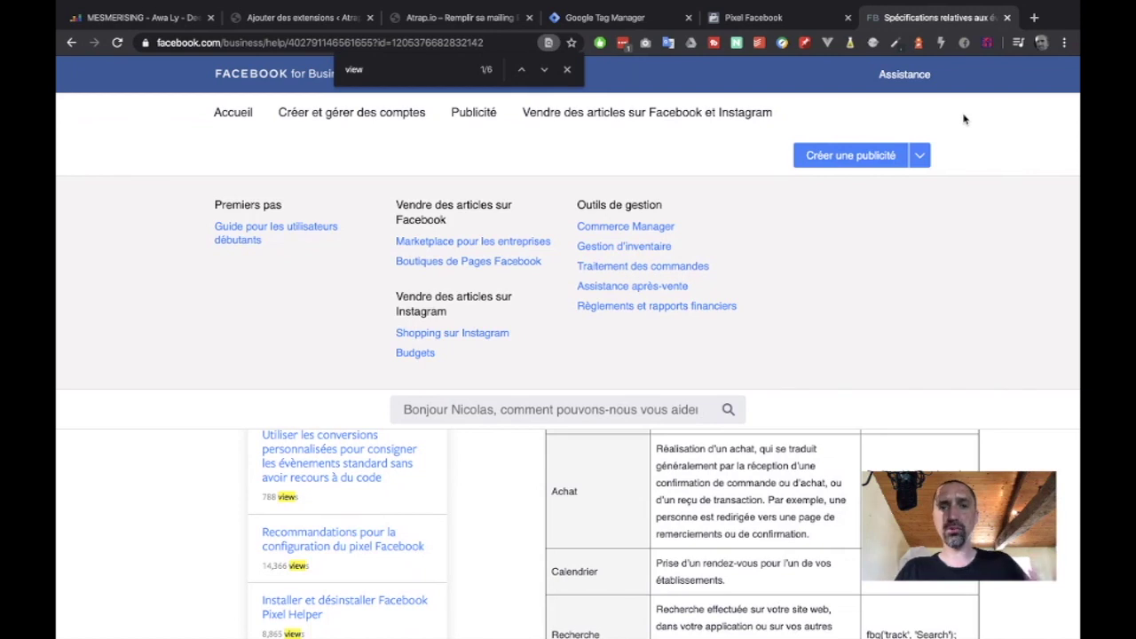
Switch back to Google Tag Manager and look at the tag's firing options, keeping "Une fois par page"
click(630, 18)
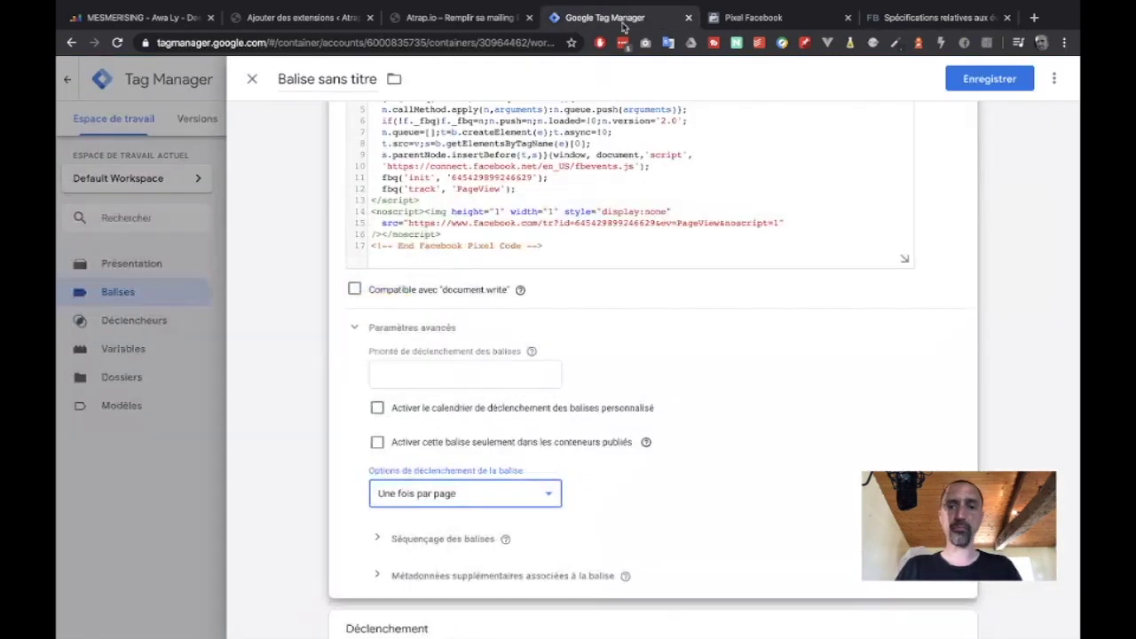
click(505, 502)
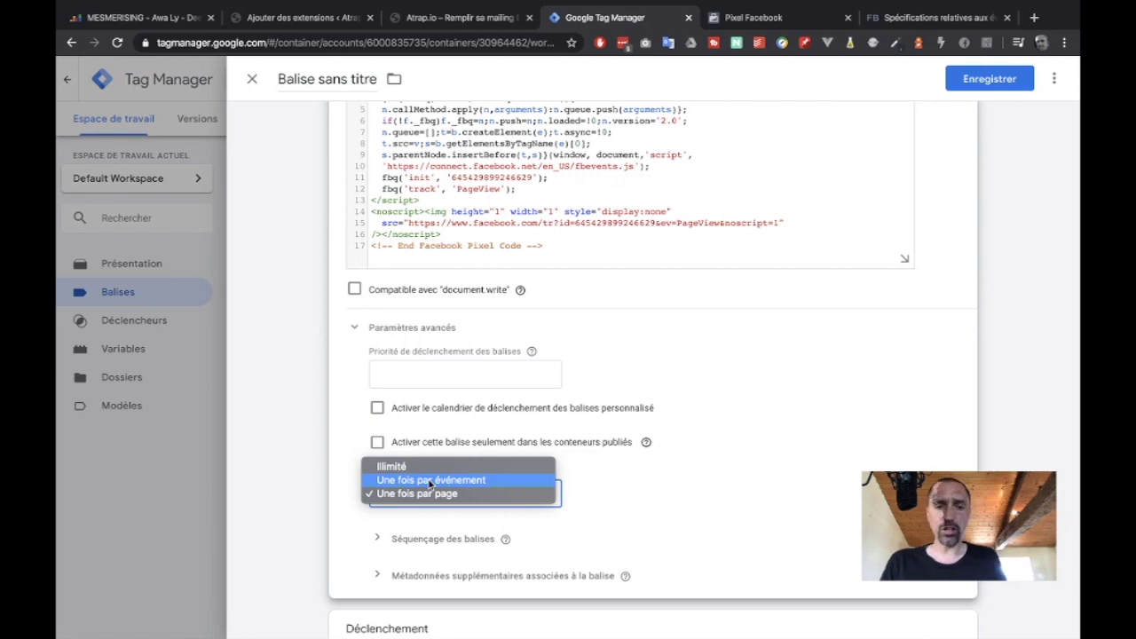
click(633, 490)
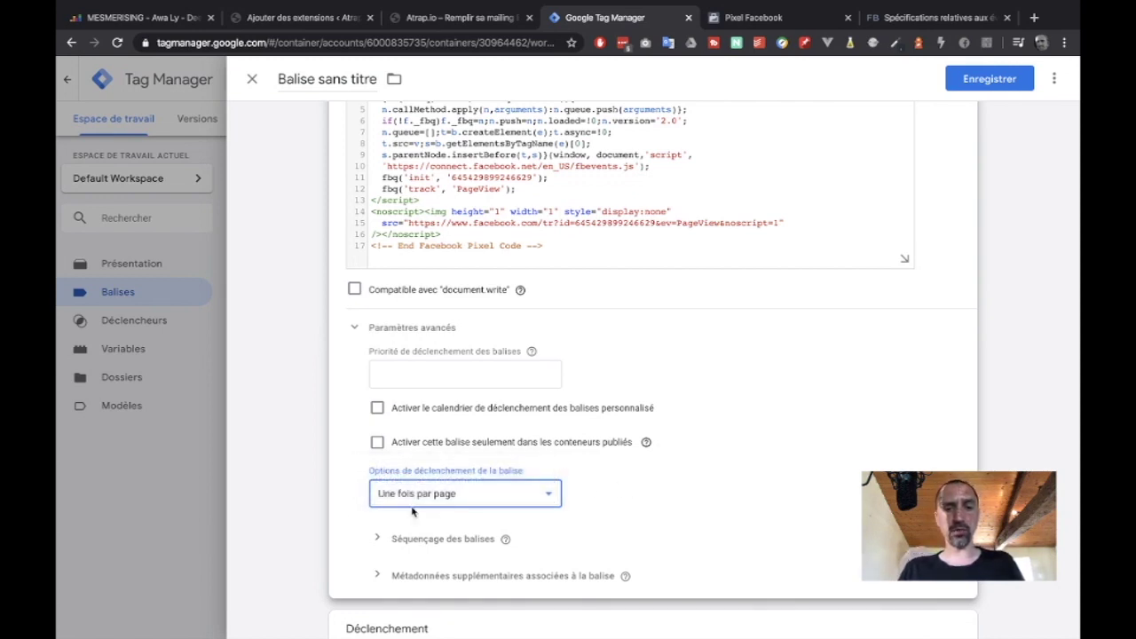
Save the tag under the name "Version 1", and open the form for submitting the workspace changes without publishing
click(957, 88)
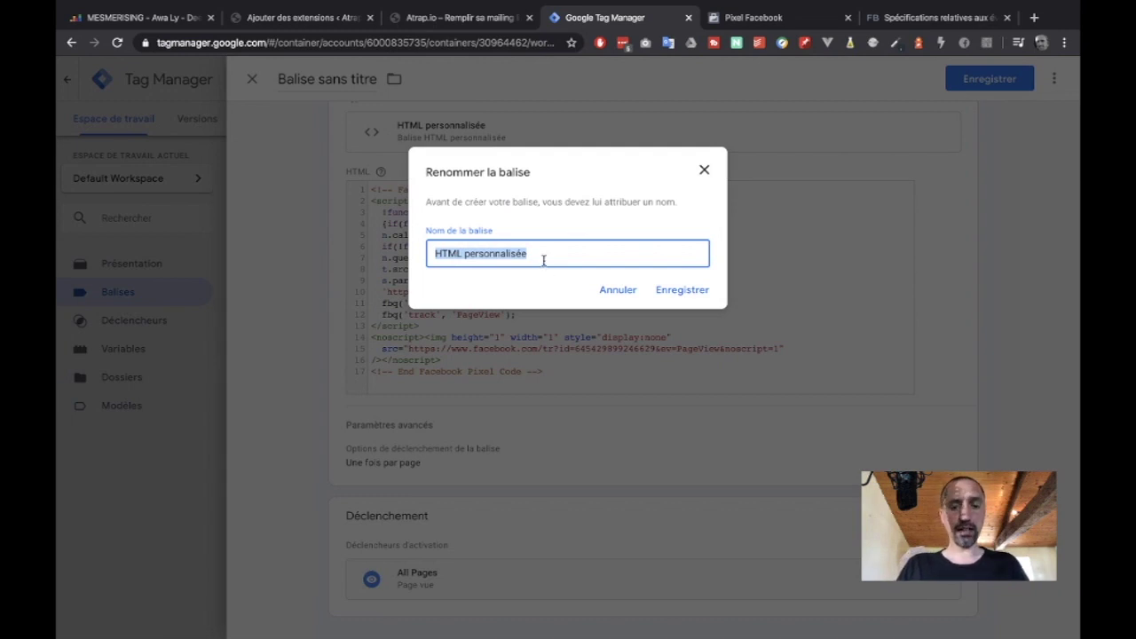
text(V)
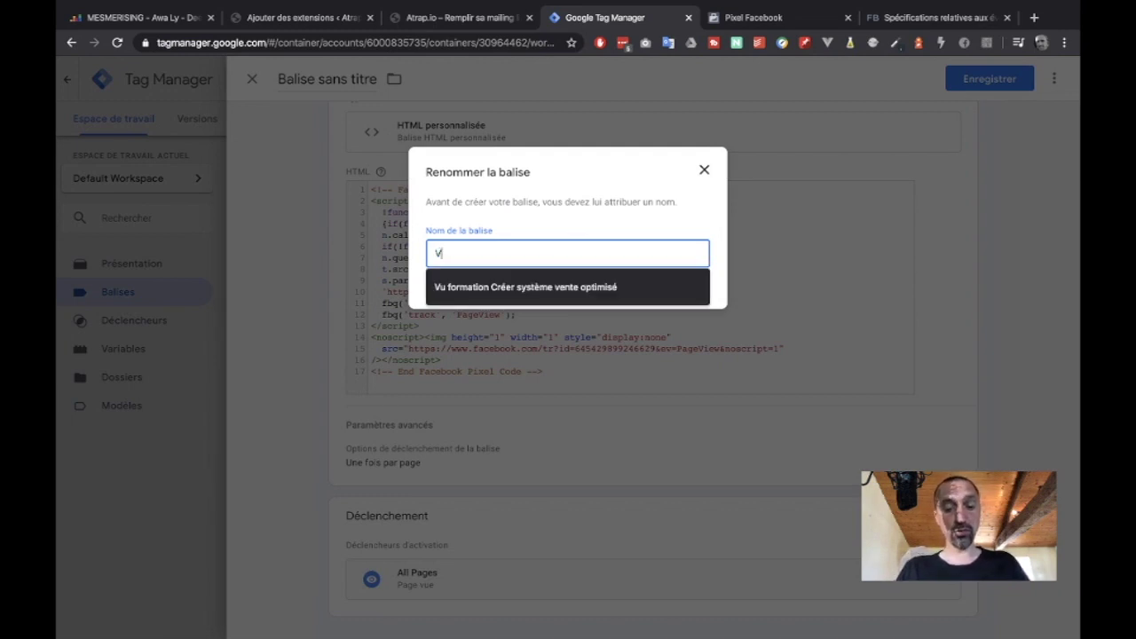
text(ersion 1)
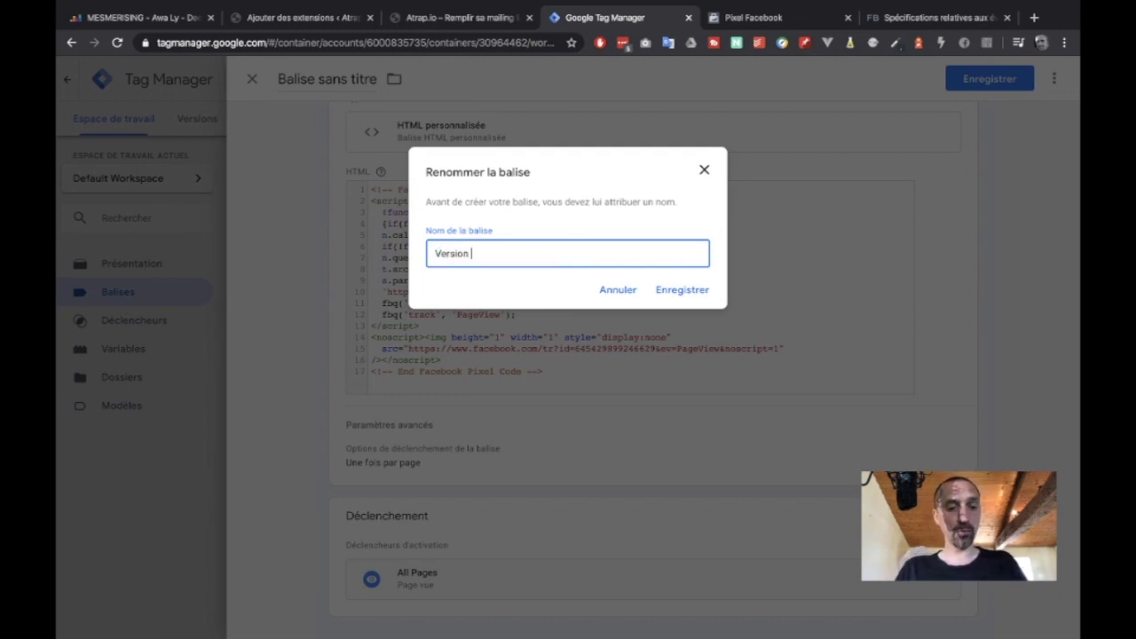
click(684, 290)
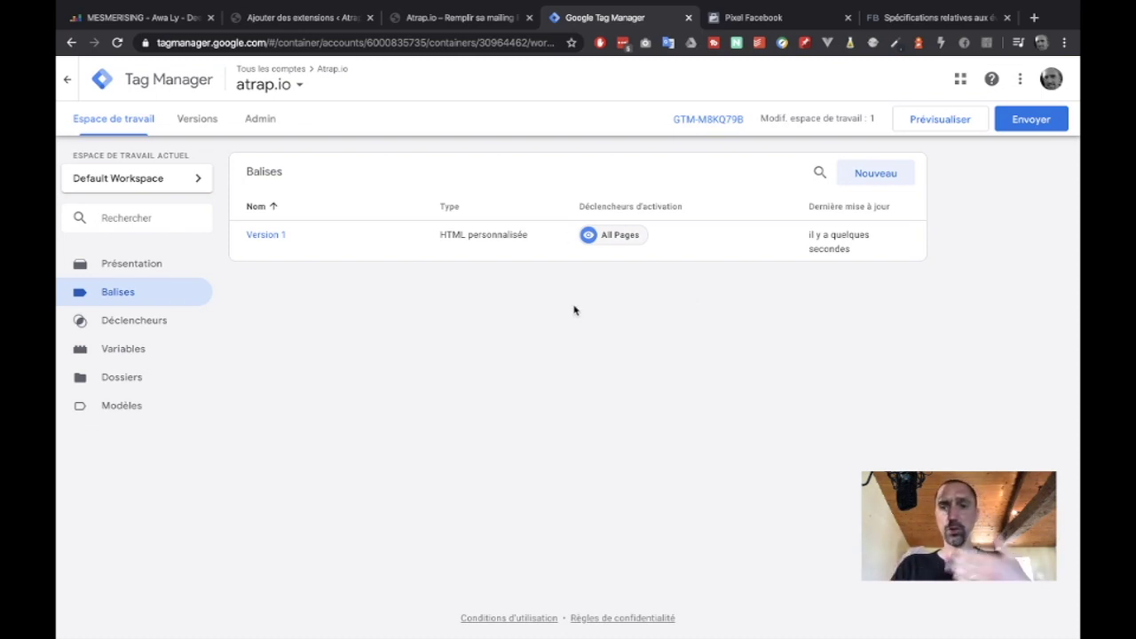
click(1030, 119)
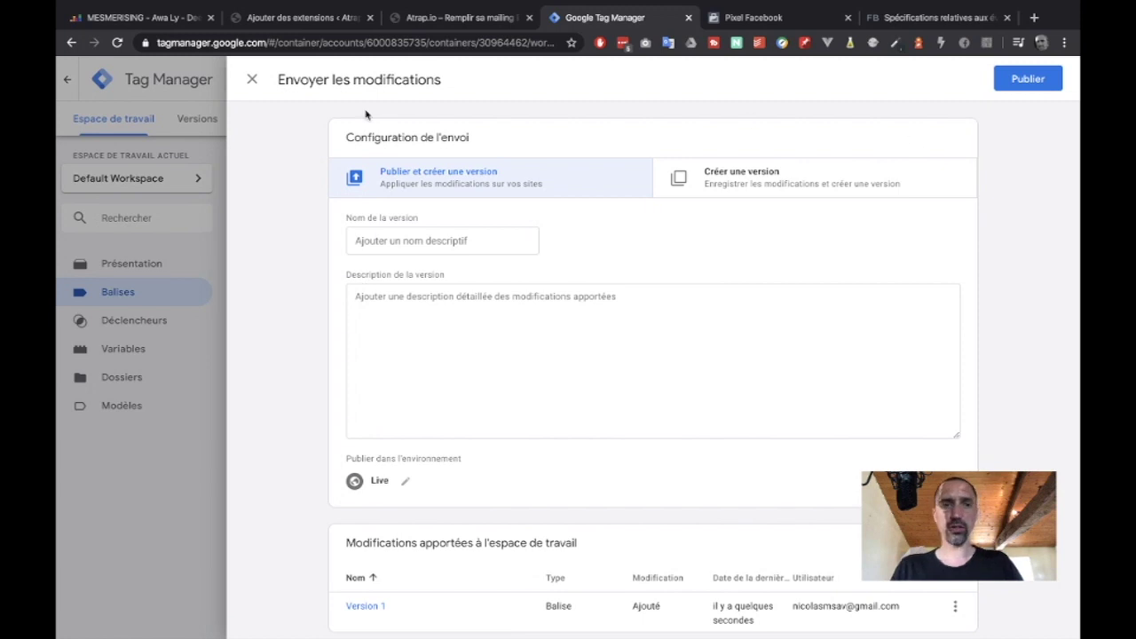
click(253, 80)
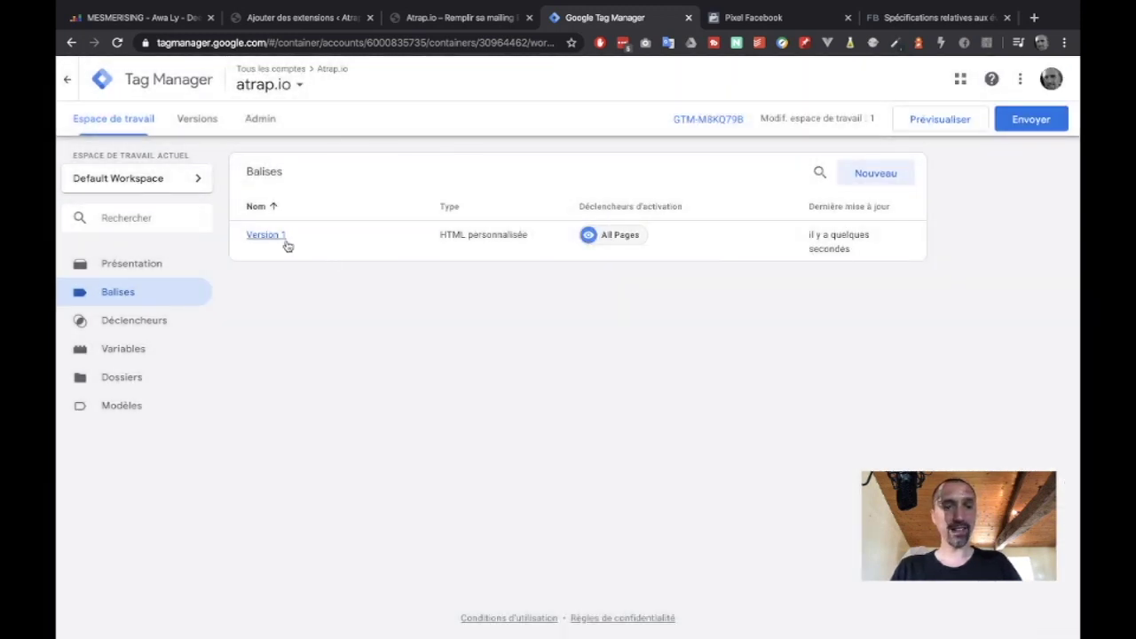
Rename the "Version 1" tag as "Pixel Facebook - PageView" and save it
click(279, 237)
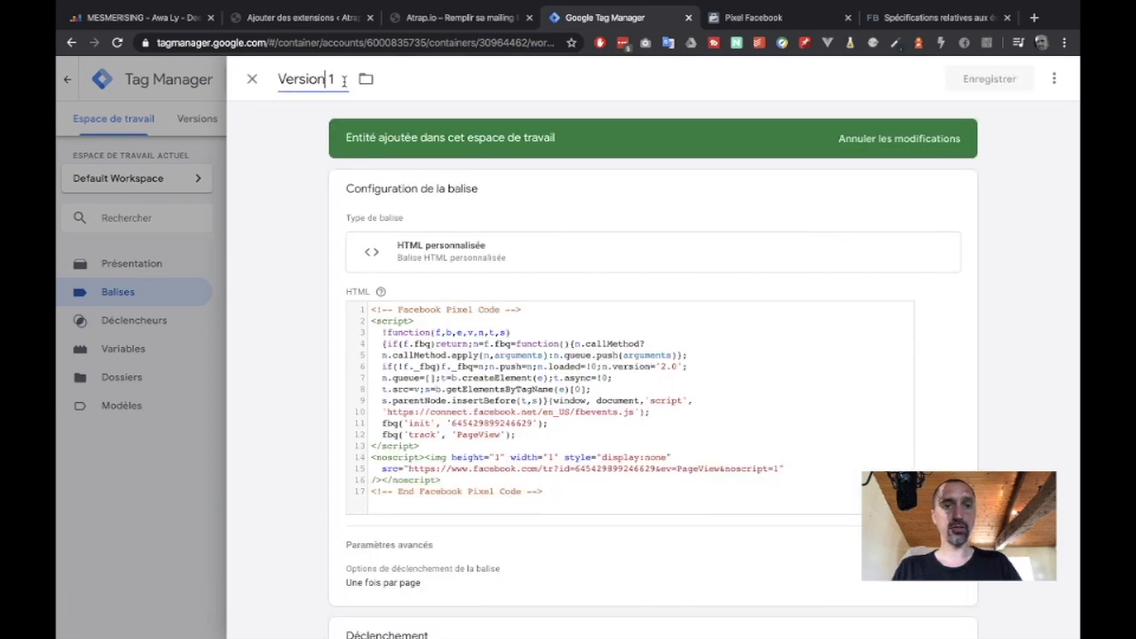
drag(344, 80, 264, 85)
text(P)
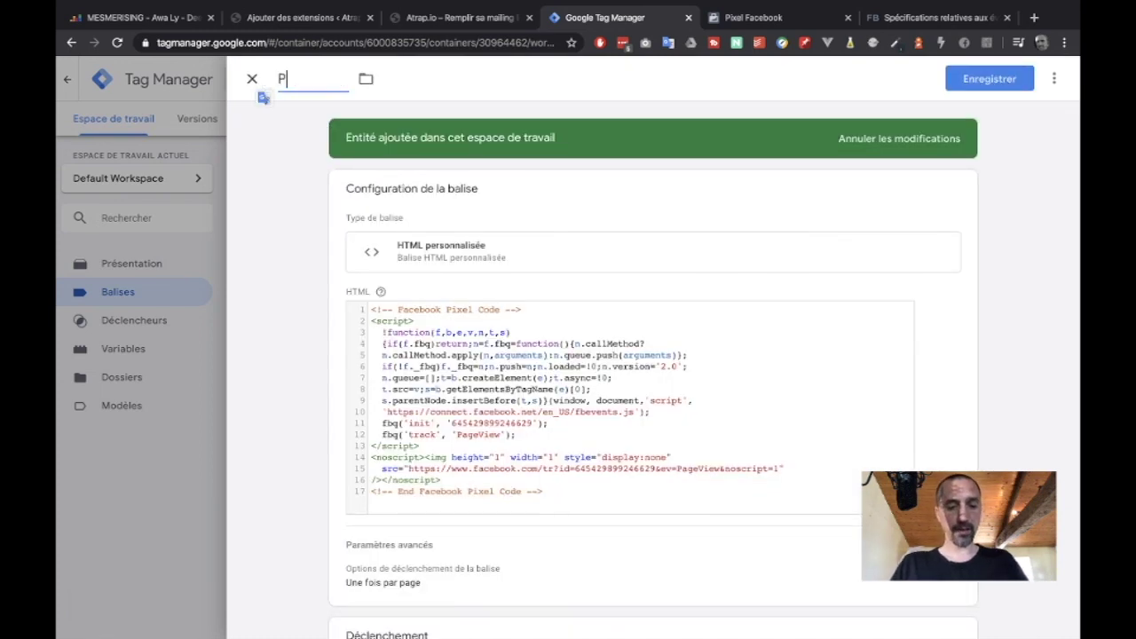
key(BackSpace)
text(Instal)
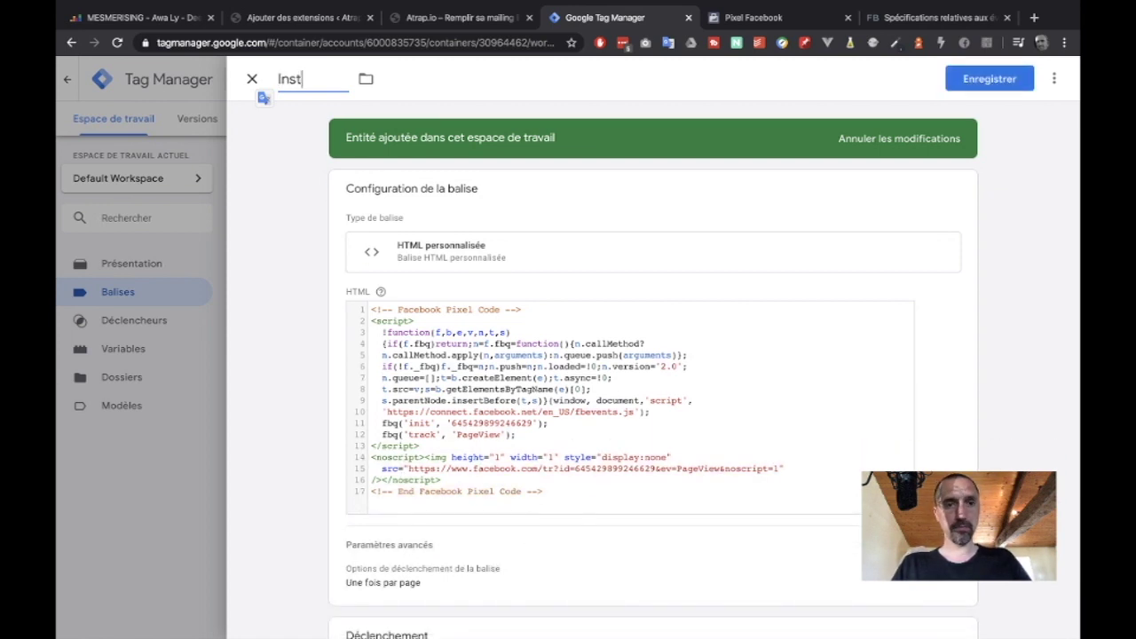
key(BackSpace)
key(BackSpace)
key(BackSpace)
key(BackSpace)
key(BackSpace)
key(BackSpace)
text(Pixel )
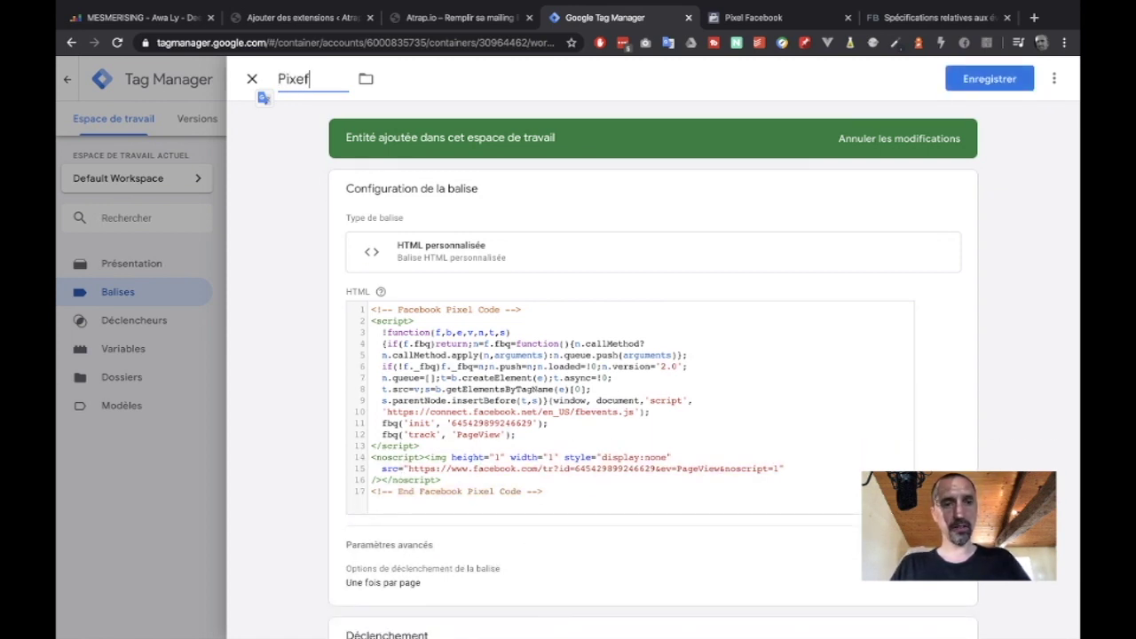
text(Facebo)
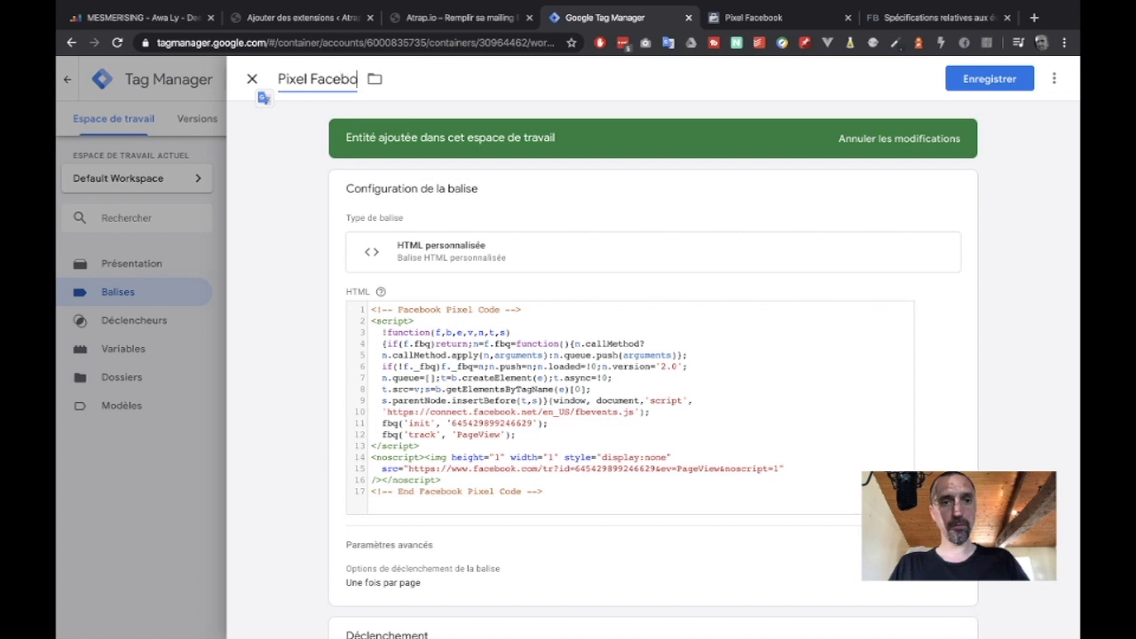
text(ok -)
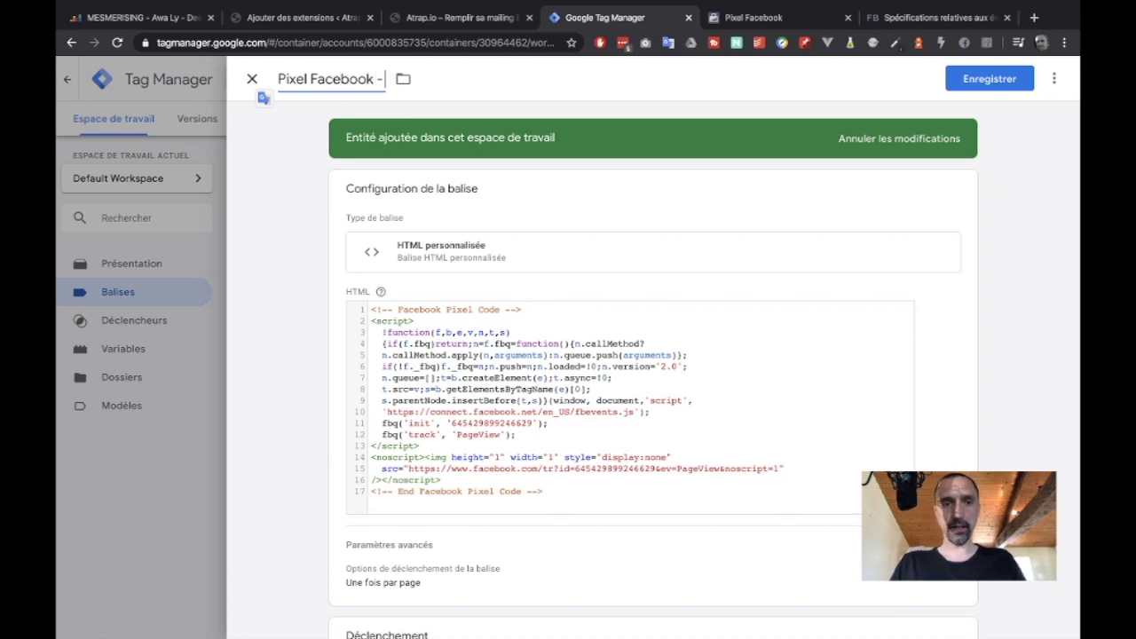
text( PageVie)
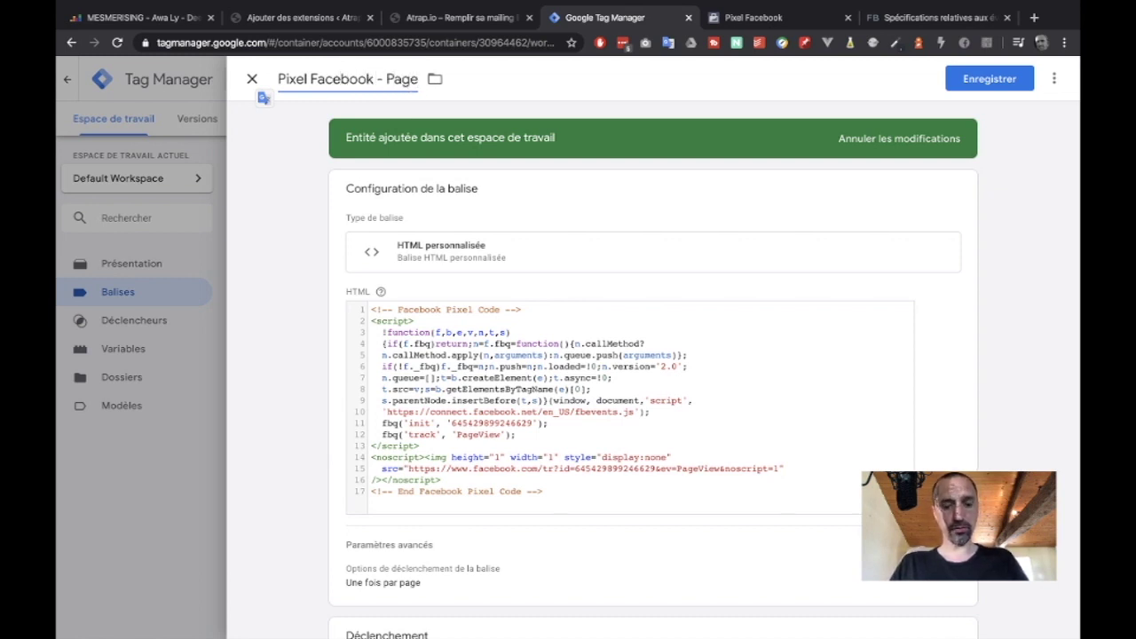
text(w)
click(984, 76)
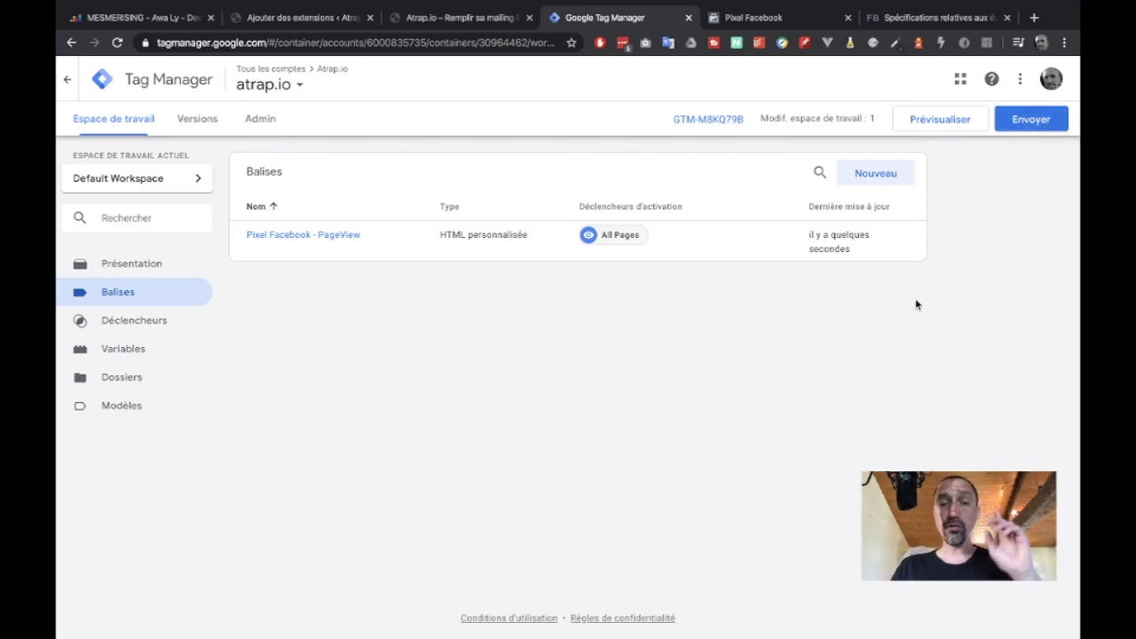
Start submitting the workspace changes with publication, naming the version "Version 1"
click(1032, 124)
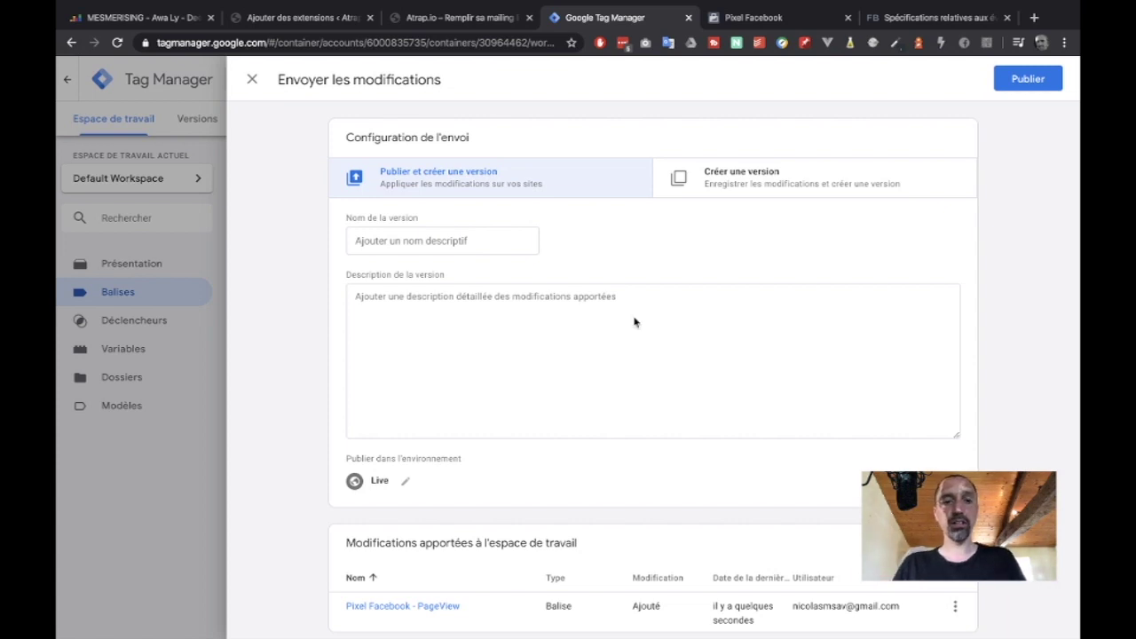
click(464, 236)
text(Version 1)
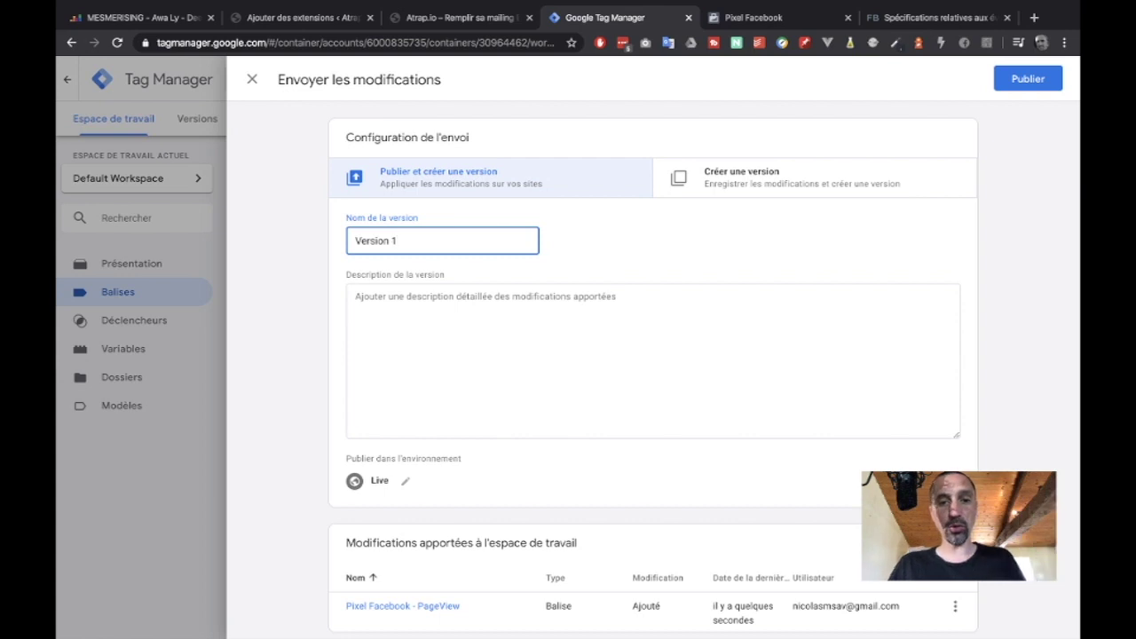
click(414, 318)
drag(410, 243, 347, 244)
Describe the version as "Installation du pixel Facebook avec l'événement PageView" and publish it to the Live environment
click(396, 324)
text(I)
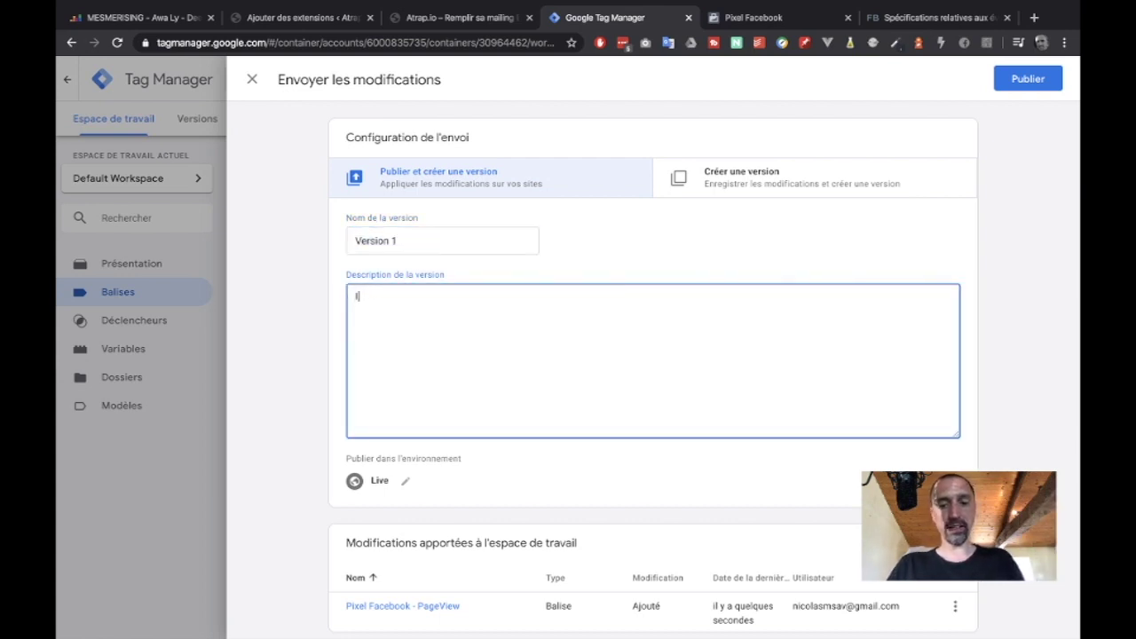
text(nstallation)
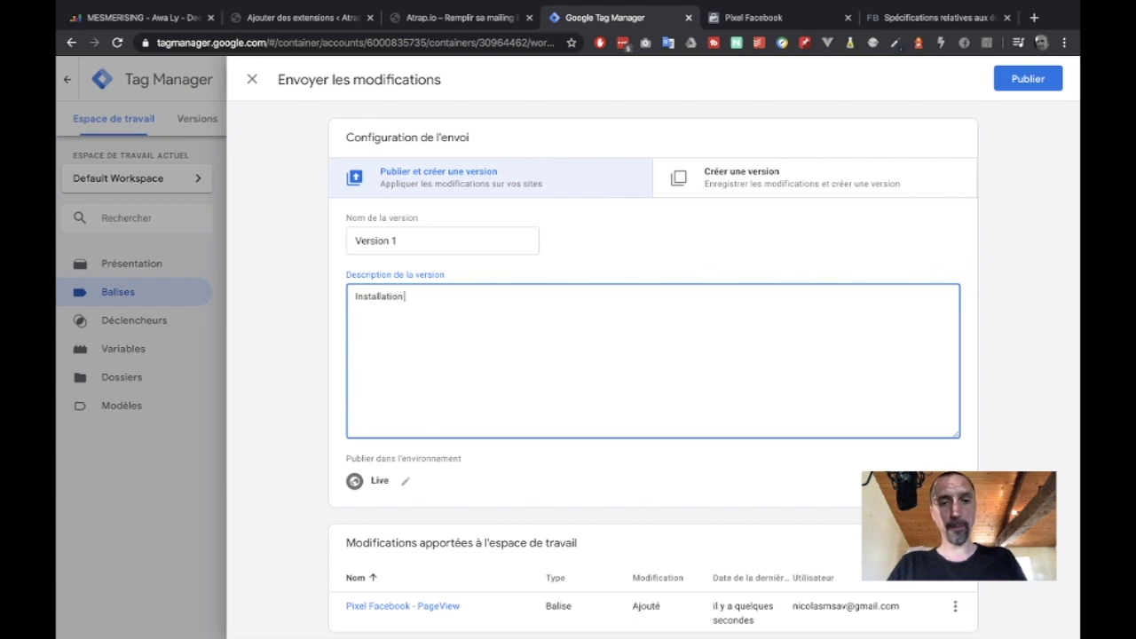
text( du pixel Facebook avec l'événement P)
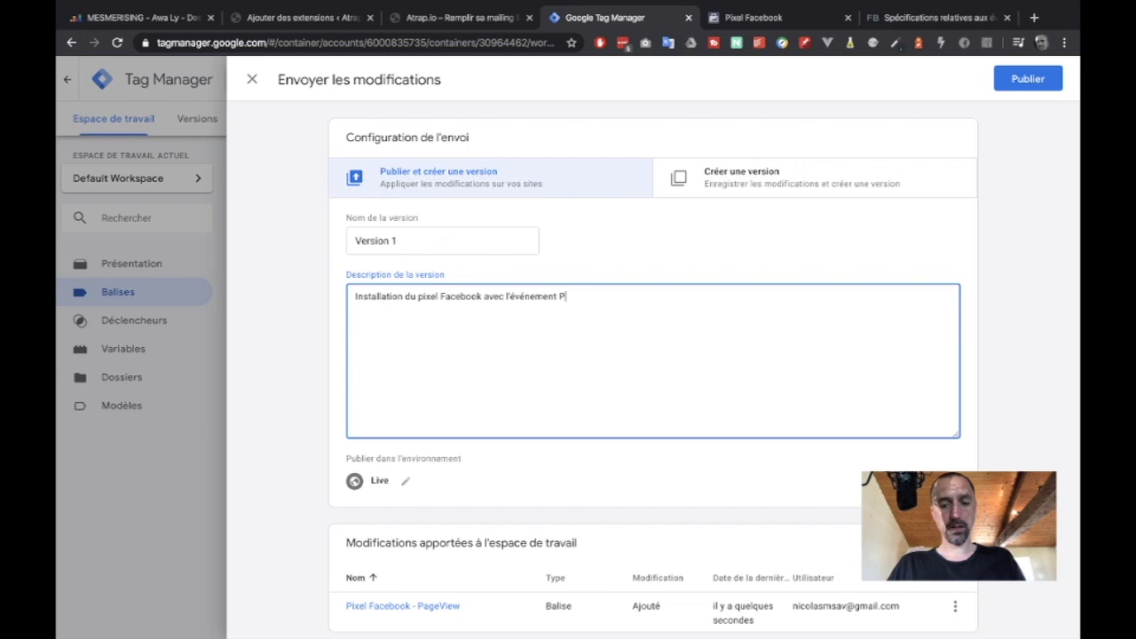
text(ageViex)
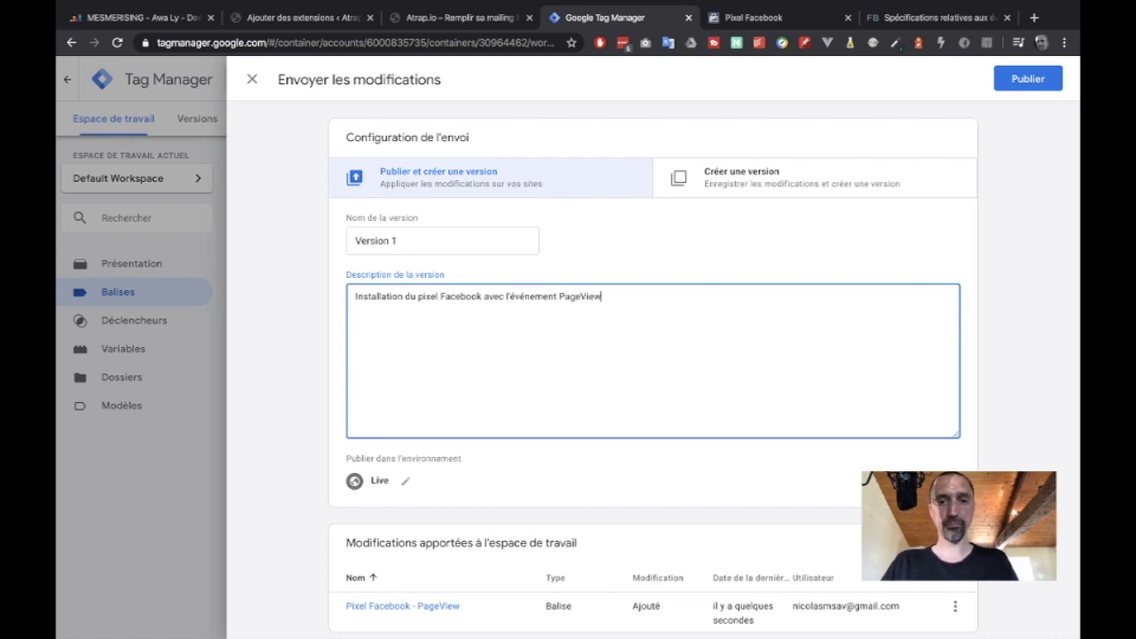
scroll(646, 383, down, 1)
scroll(645, 383, down, 1)
click(1036, 80)
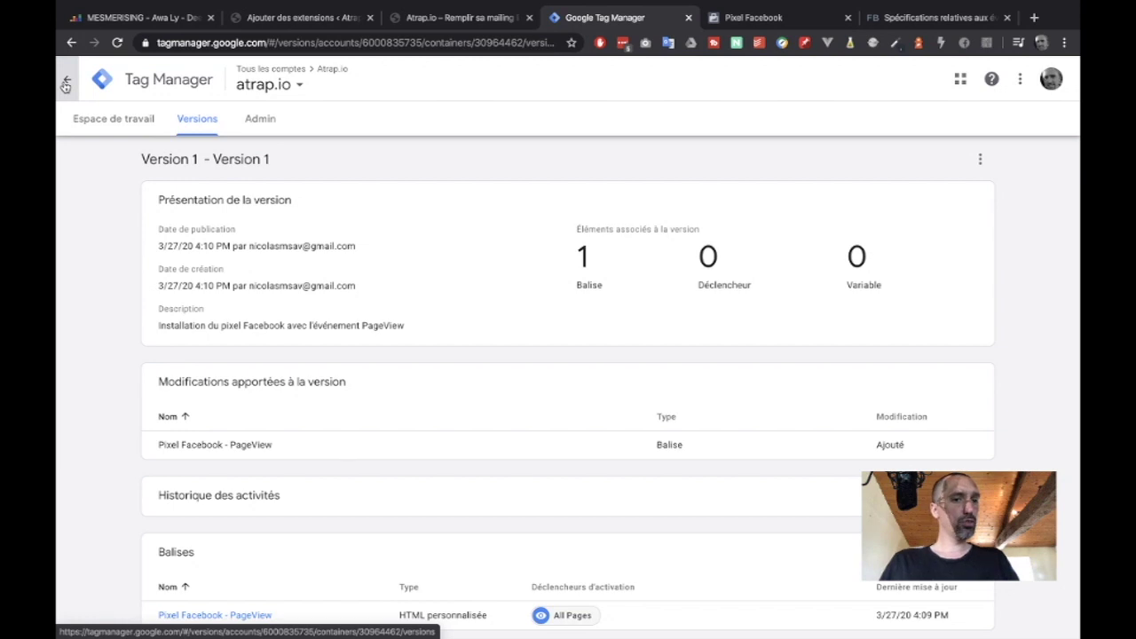
Return to the workspace overview, and switch to Facebook's Events Manager to continue pixel setup with the recommended event configuration tool
click(94, 121)
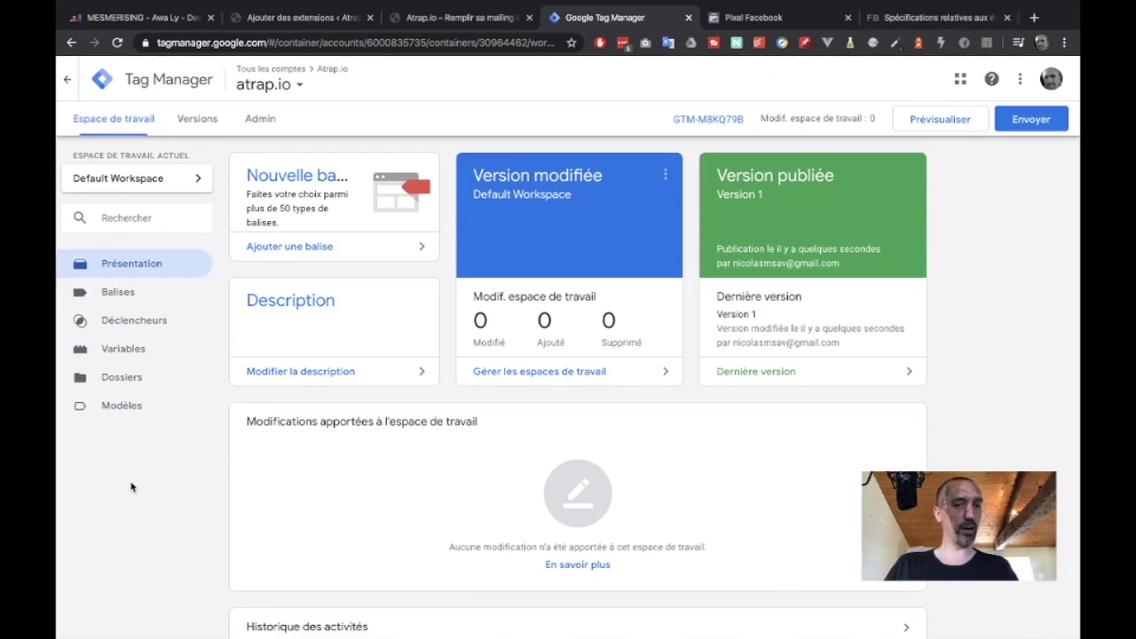
click(775, 21)
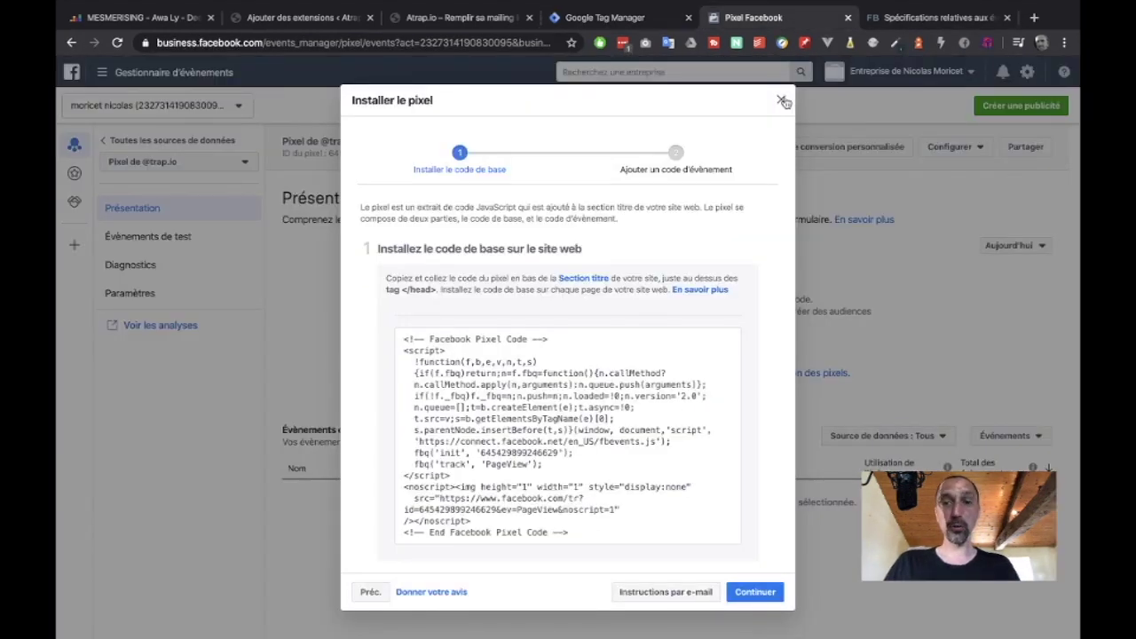
click(766, 590)
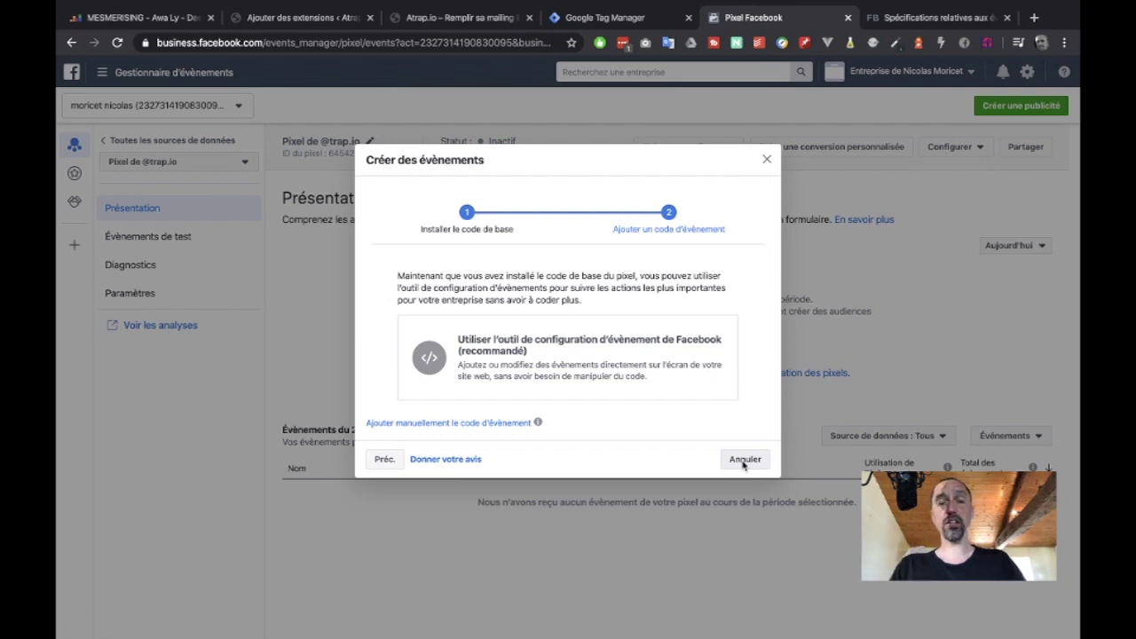
click(577, 354)
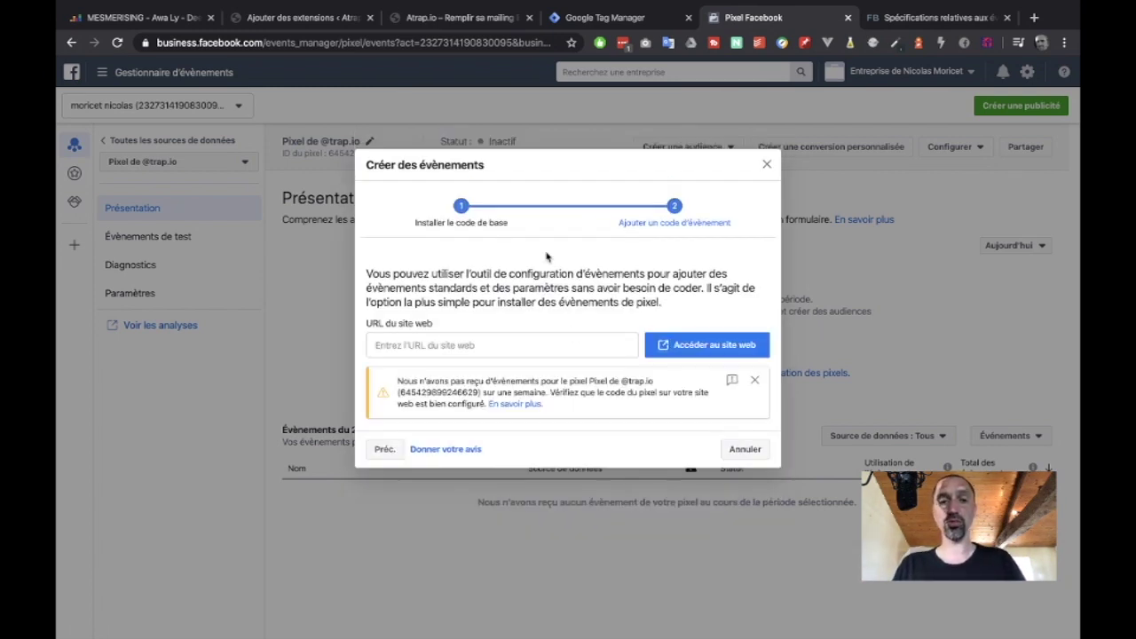
click(429, 349)
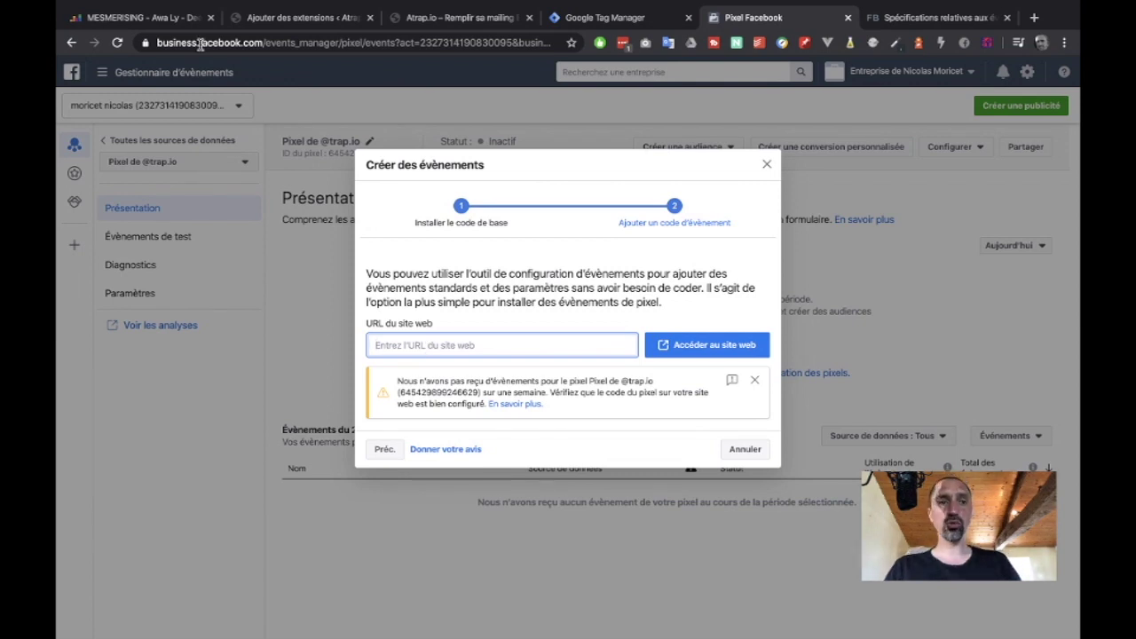
Disable AdBlock on all pages of the atrap.io site and dismiss its confirmation
click(462, 17)
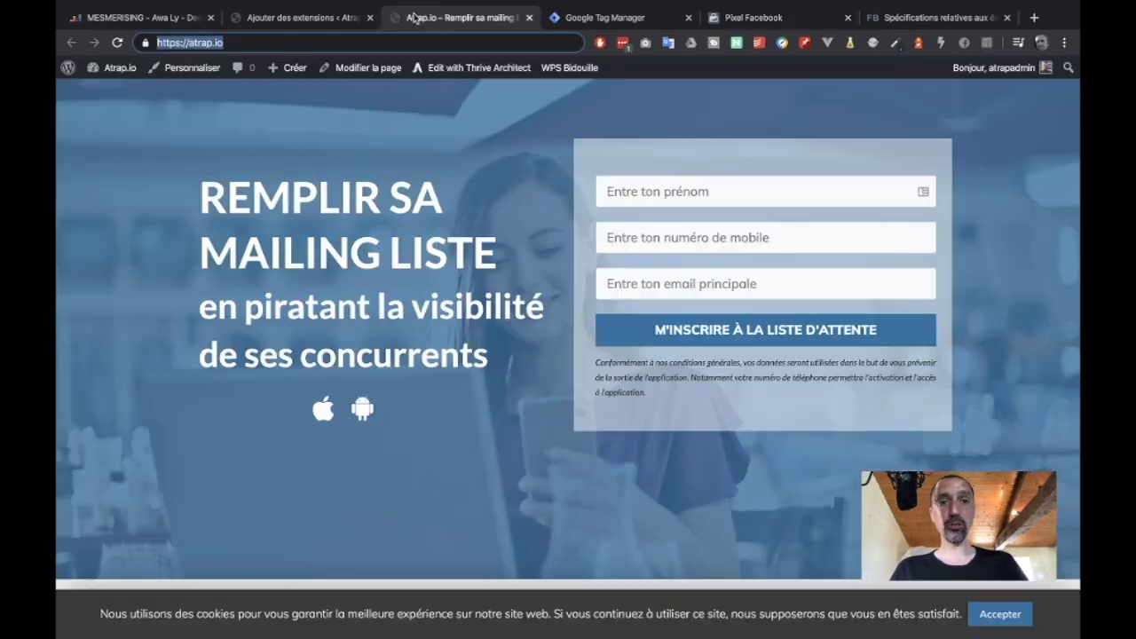
click(600, 43)
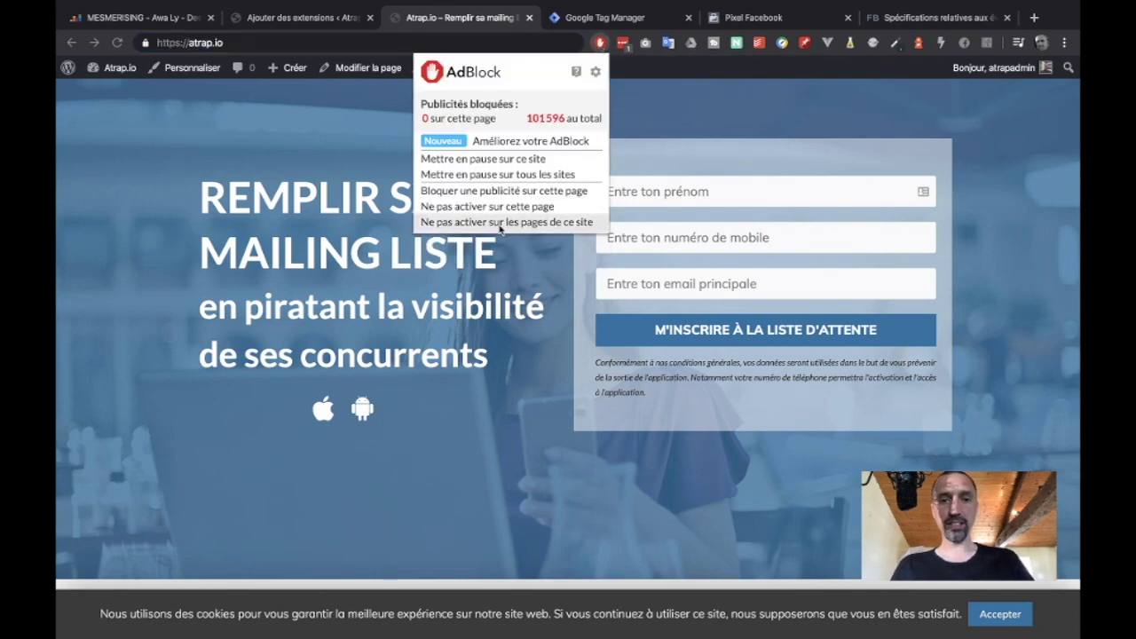
click(542, 226)
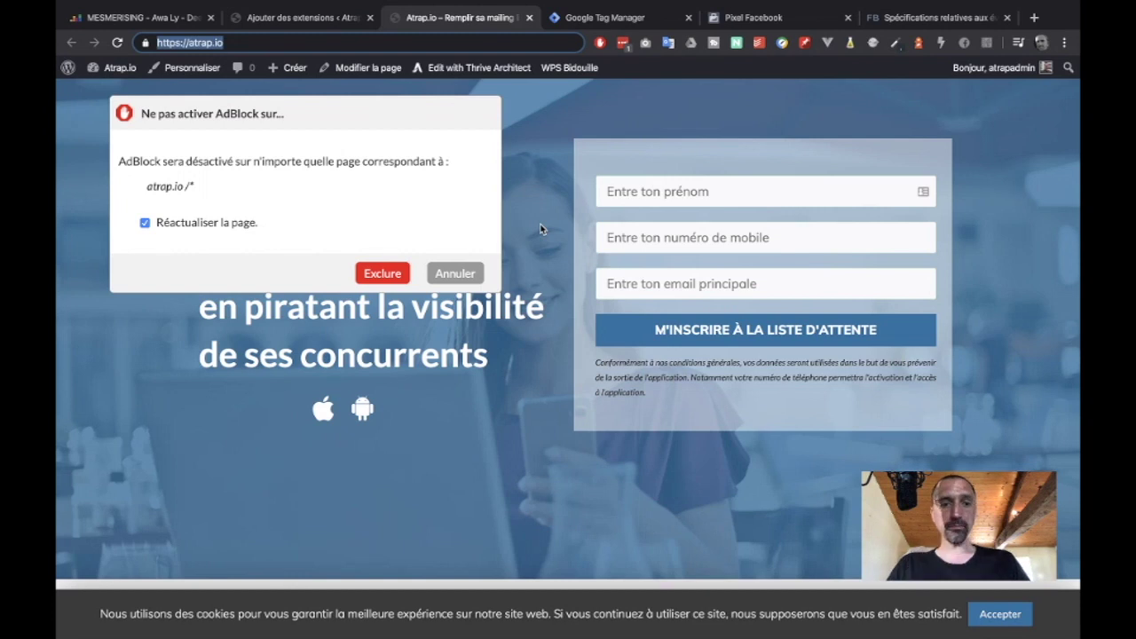
click(377, 276)
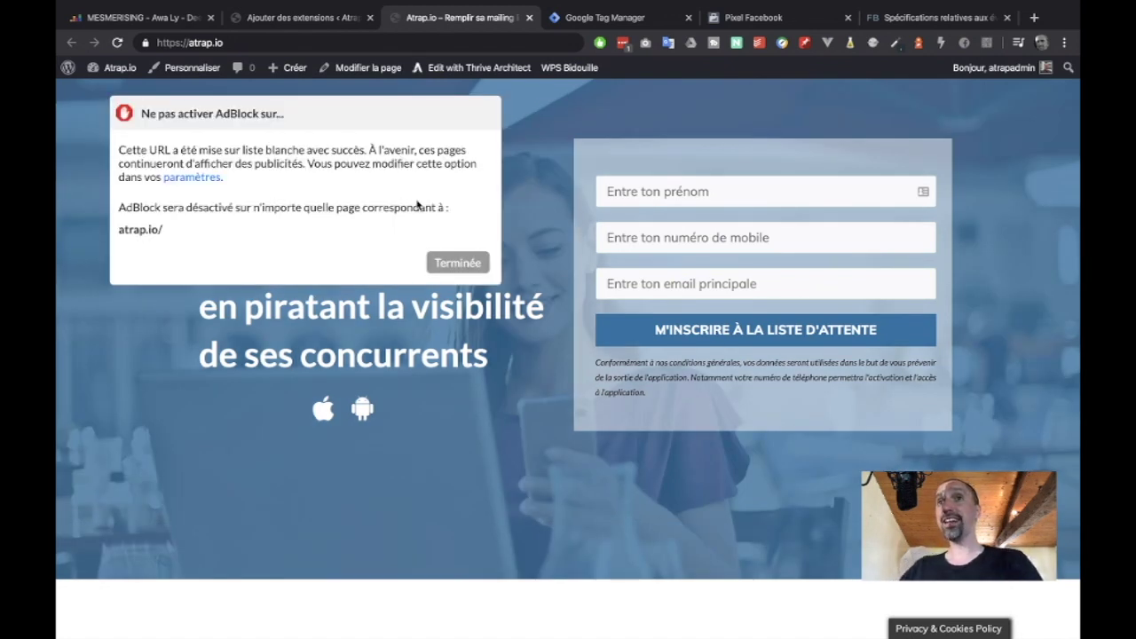
click(454, 263)
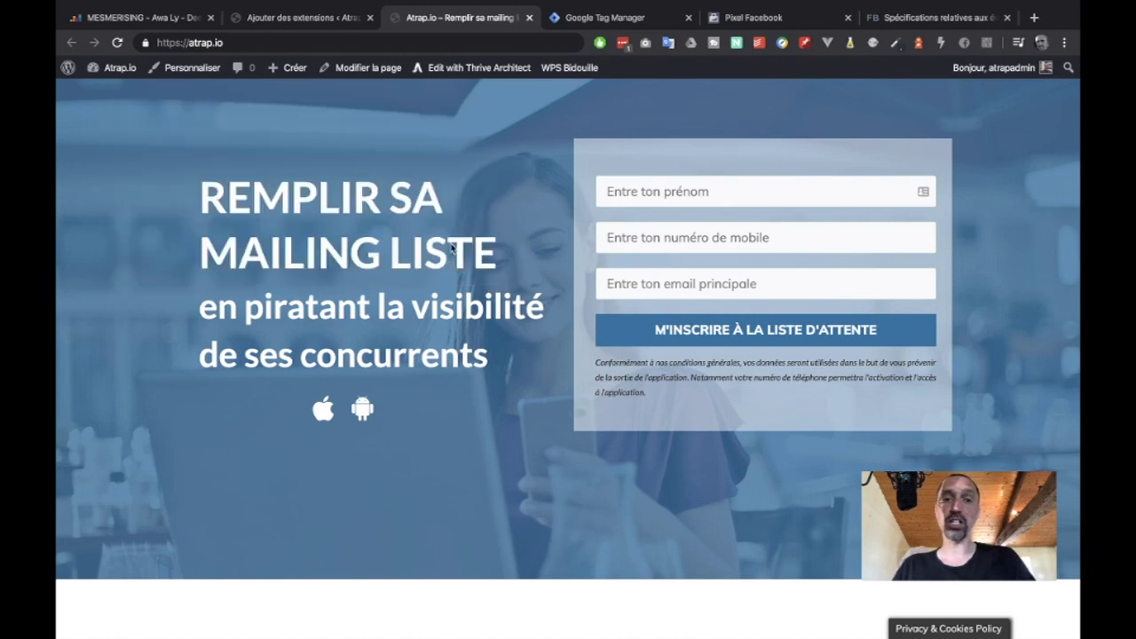
Copy the atrap.io home page address into the website URL for creating events in Events Manager
click(286, 43)
key(ctrl+c)
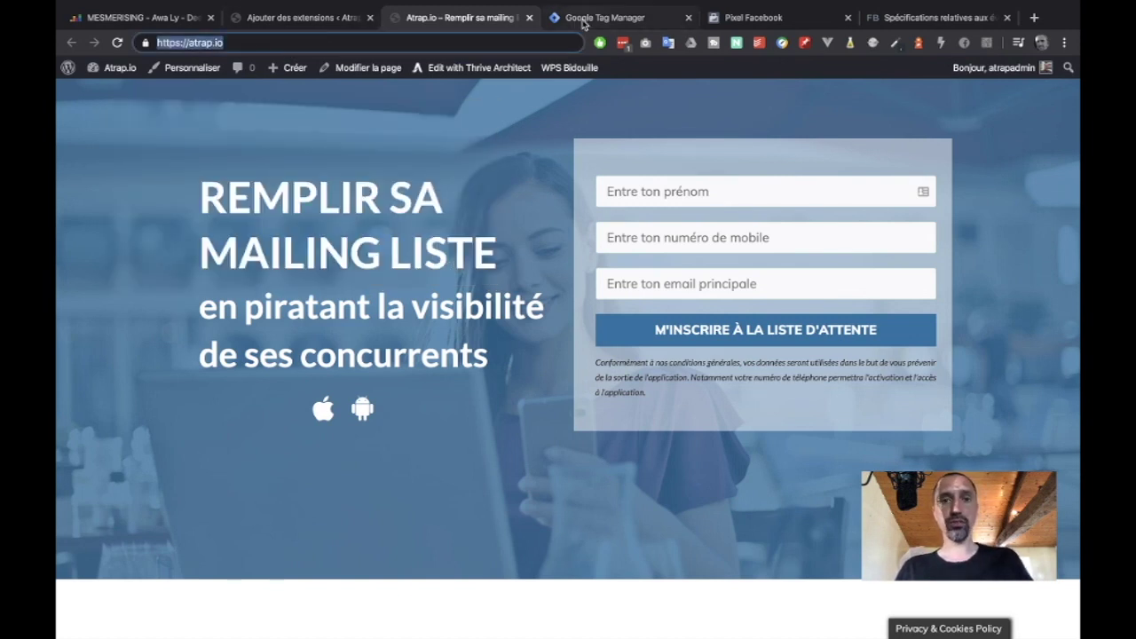
click(782, 21)
click(435, 344)
key(ctrl+v)
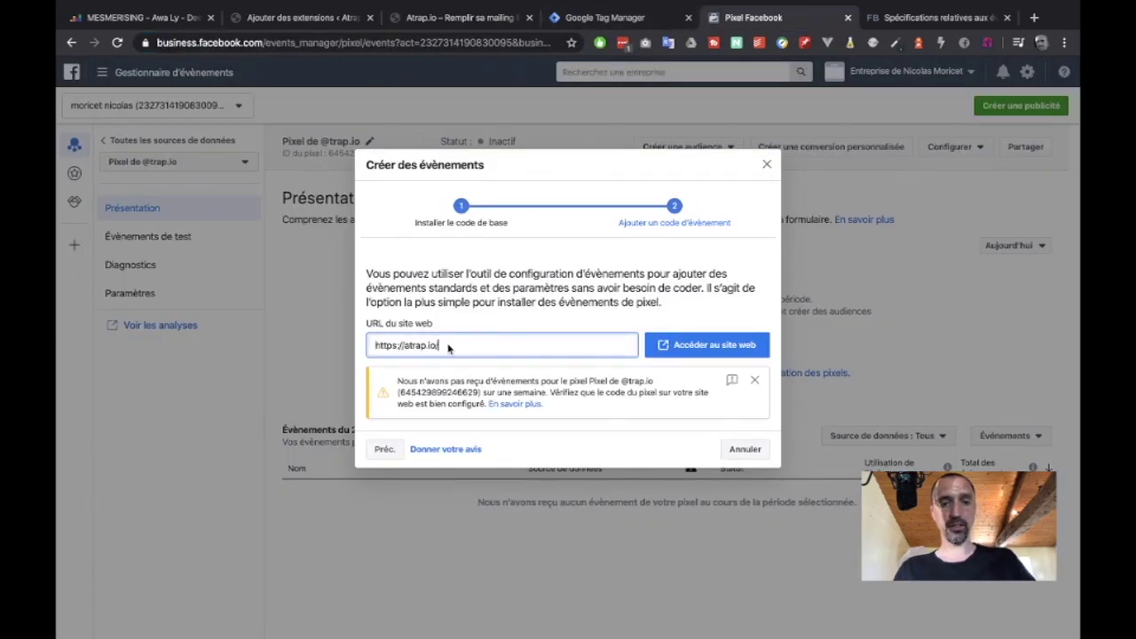
Open the atrap.io home page with the Facebook Event Setup Tool, examine it, and close it to return to Events Manager
click(664, 346)
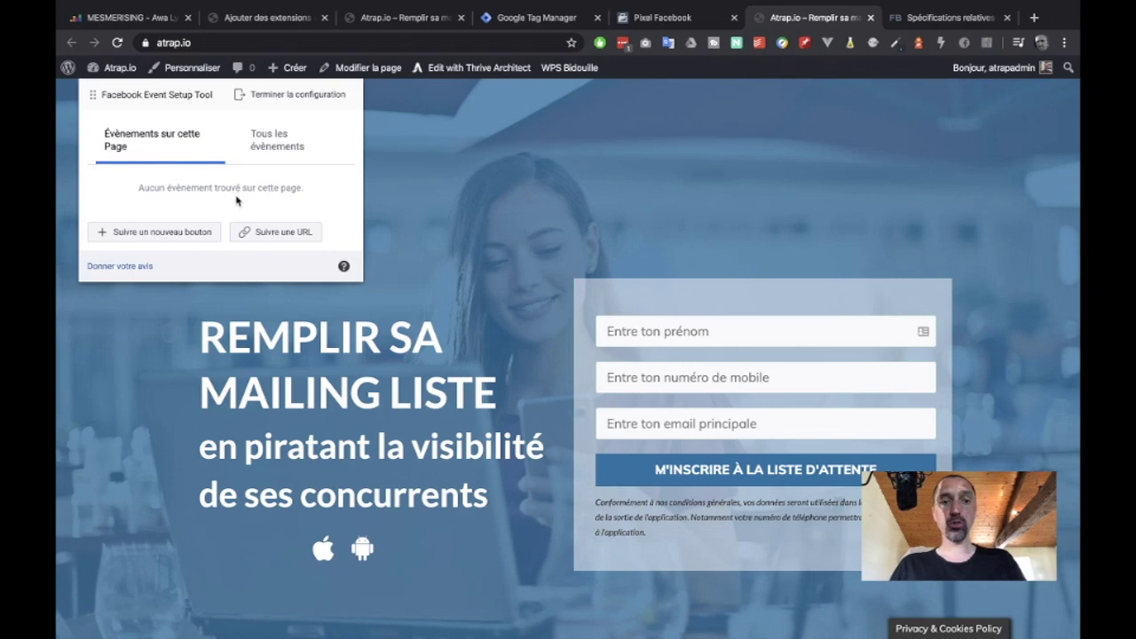
click(173, 43)
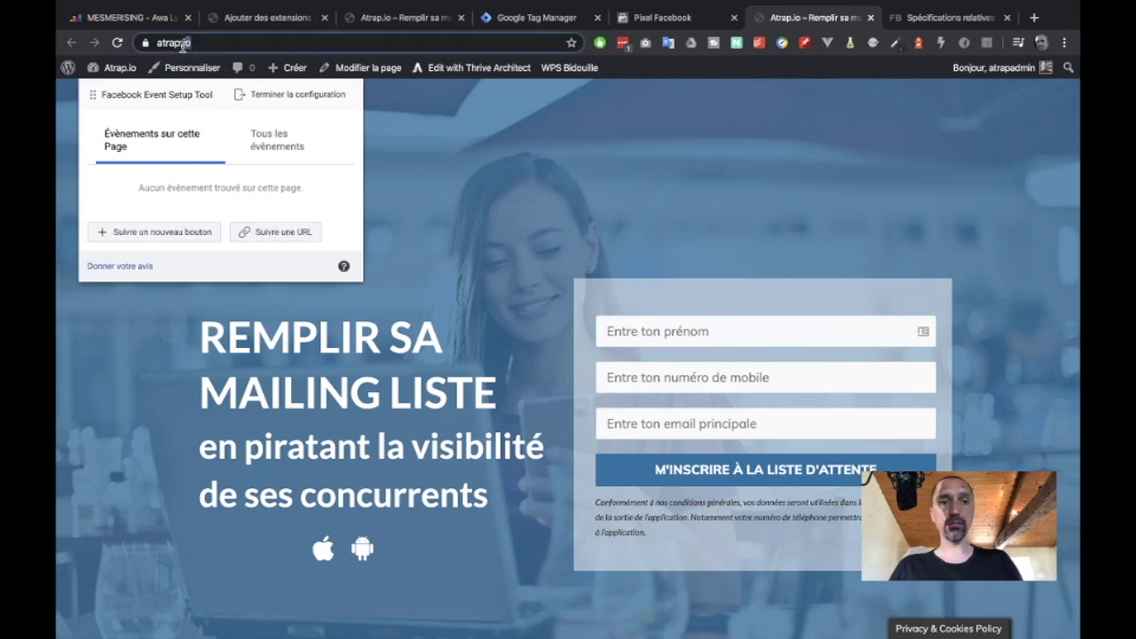
click(870, 17)
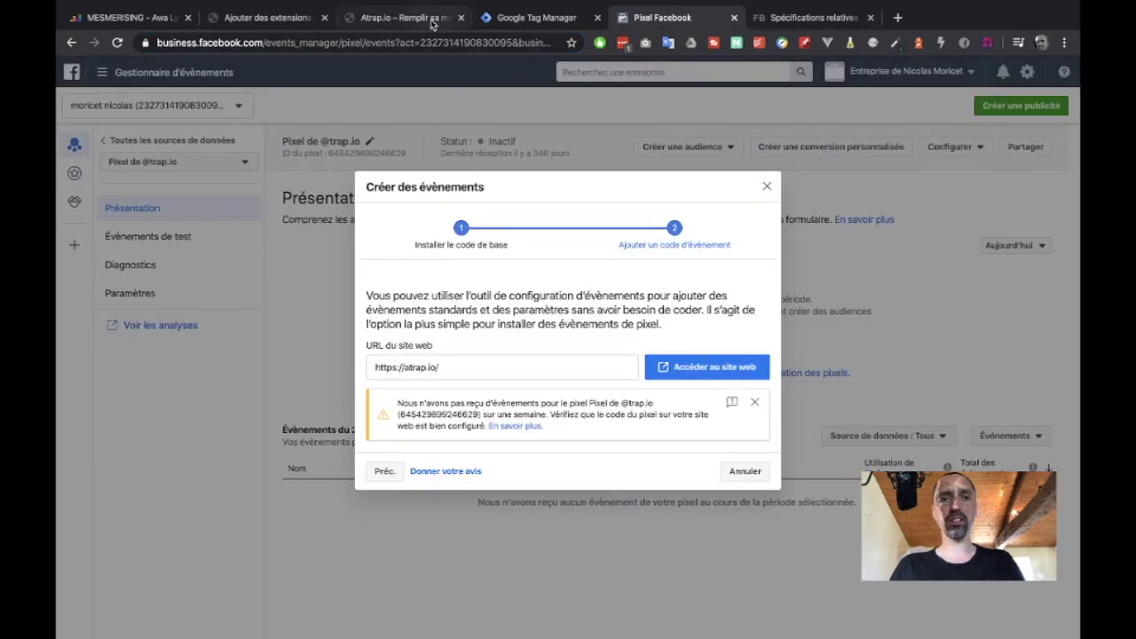
click(435, 23)
click(504, 23)
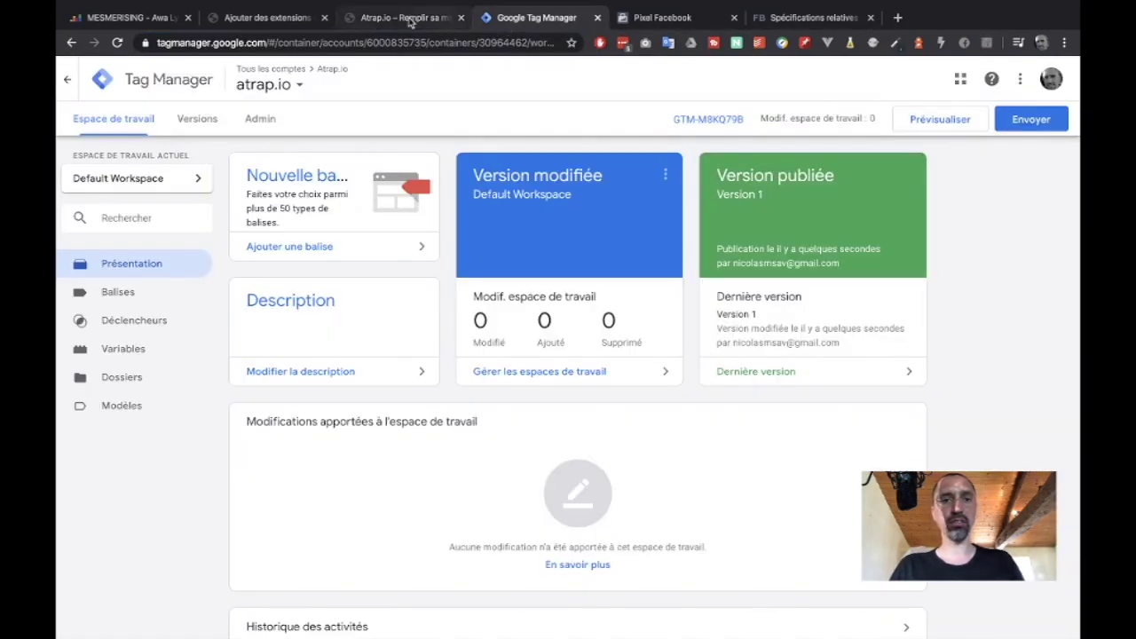
click(649, 17)
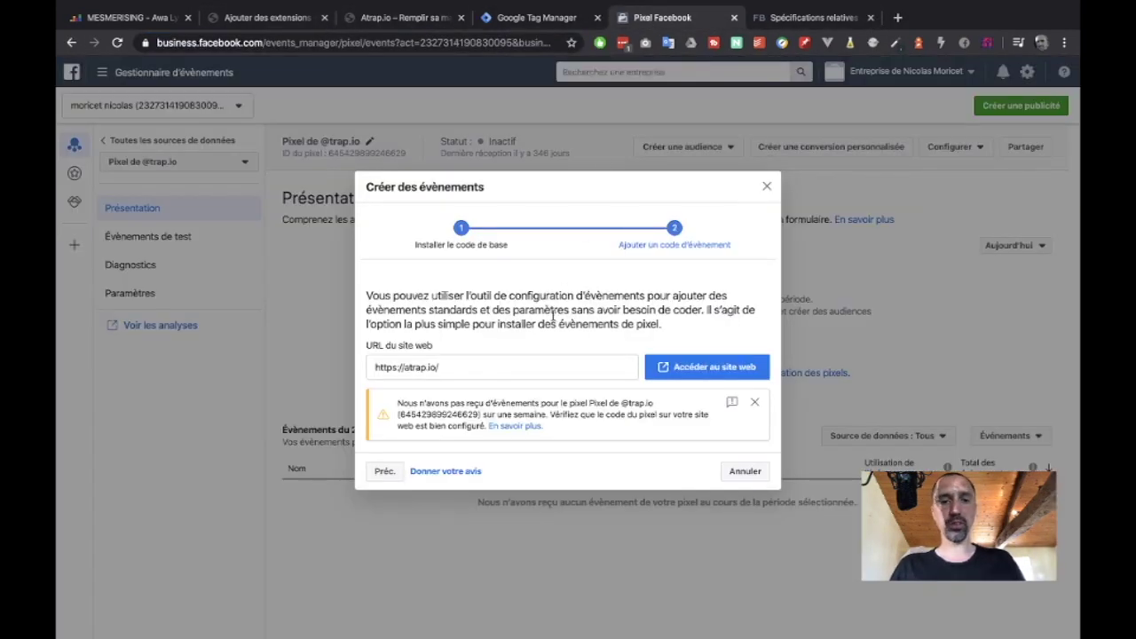
click(489, 368)
text(th)
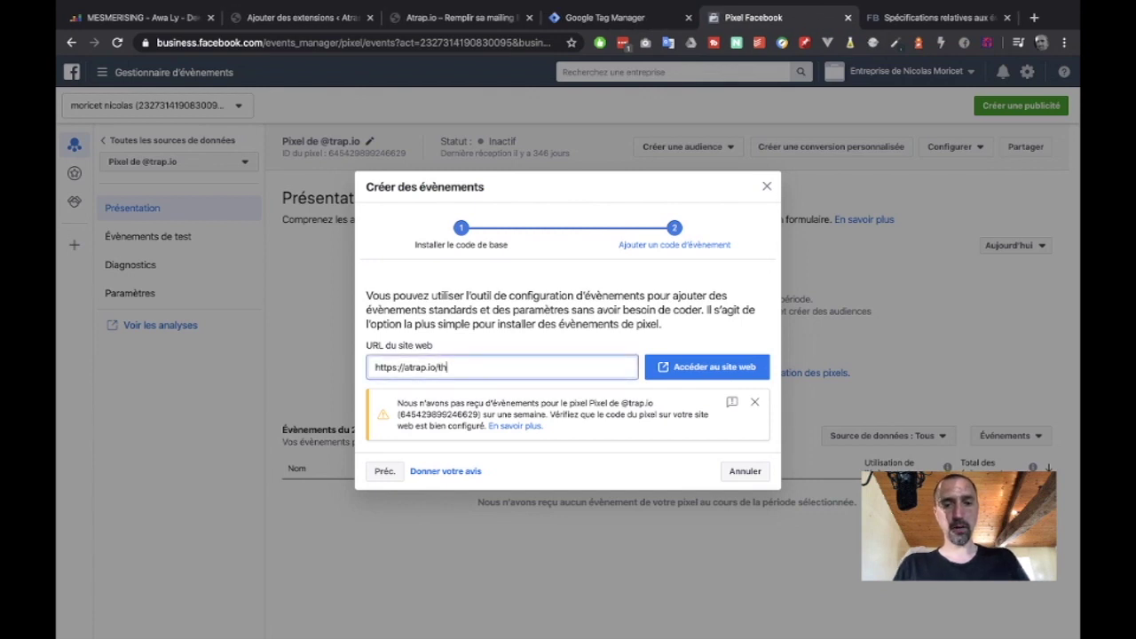
text(anks)
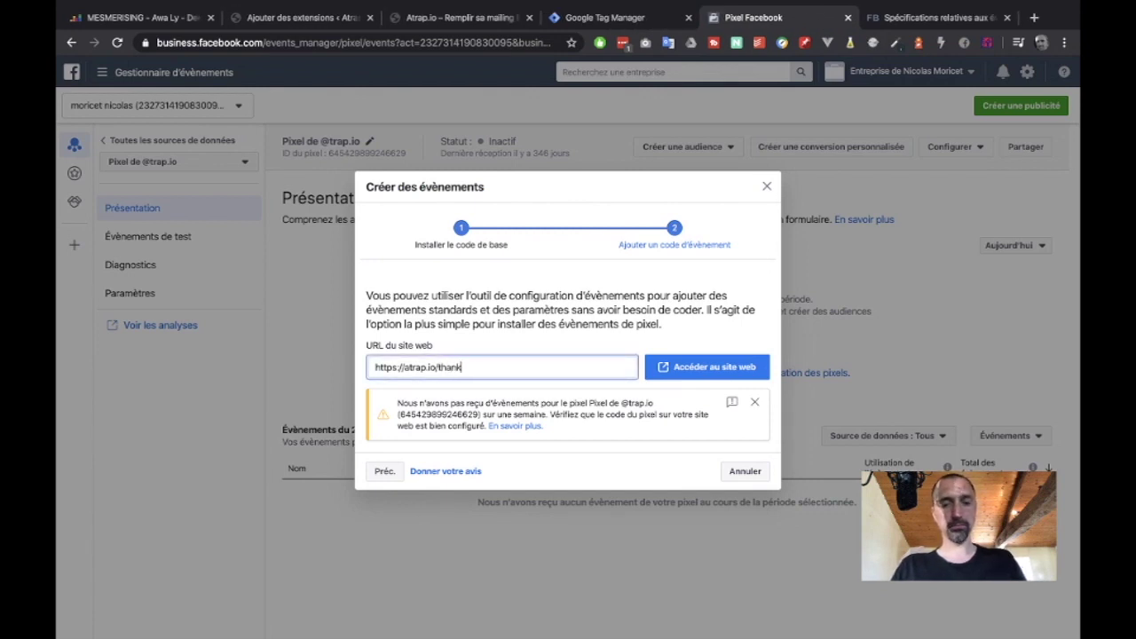
click(704, 367)
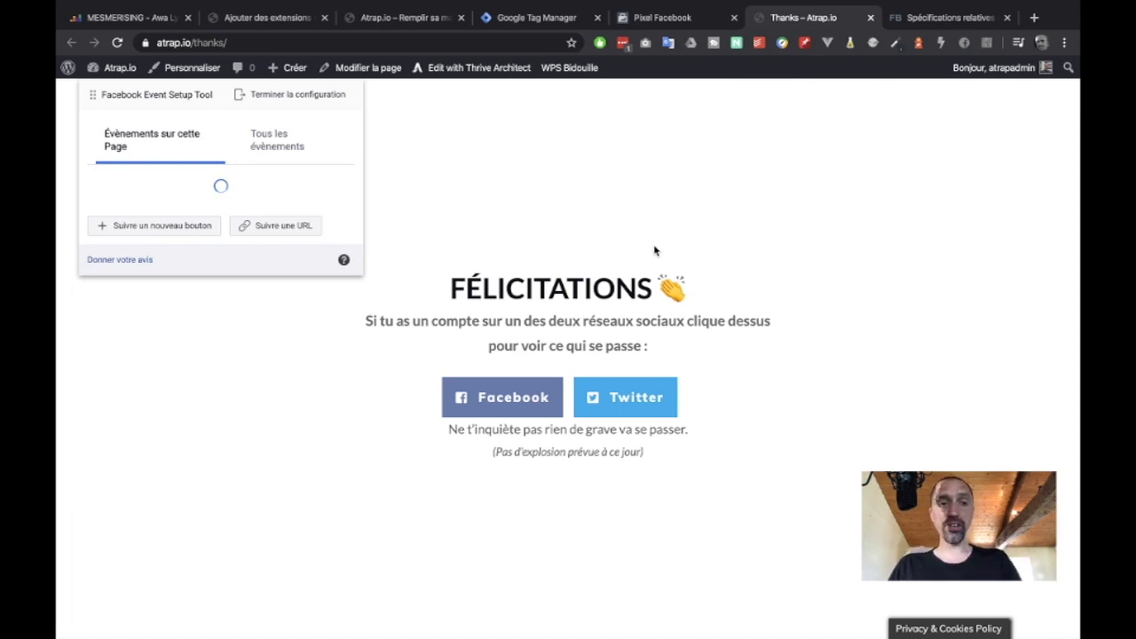
click(266, 233)
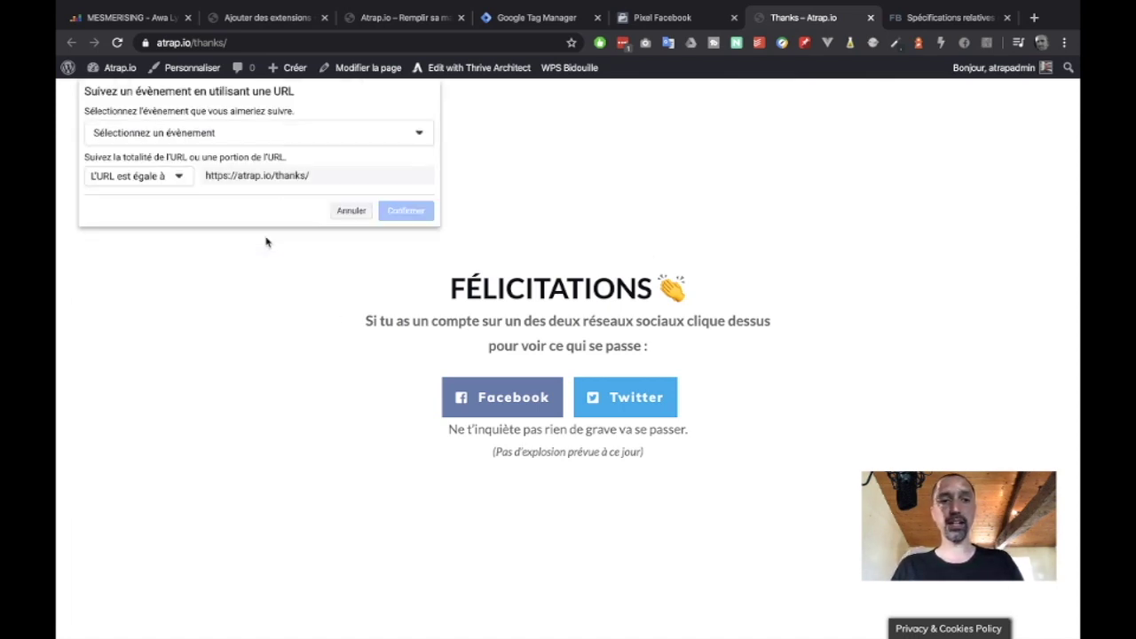
click(161, 182)
click(142, 223)
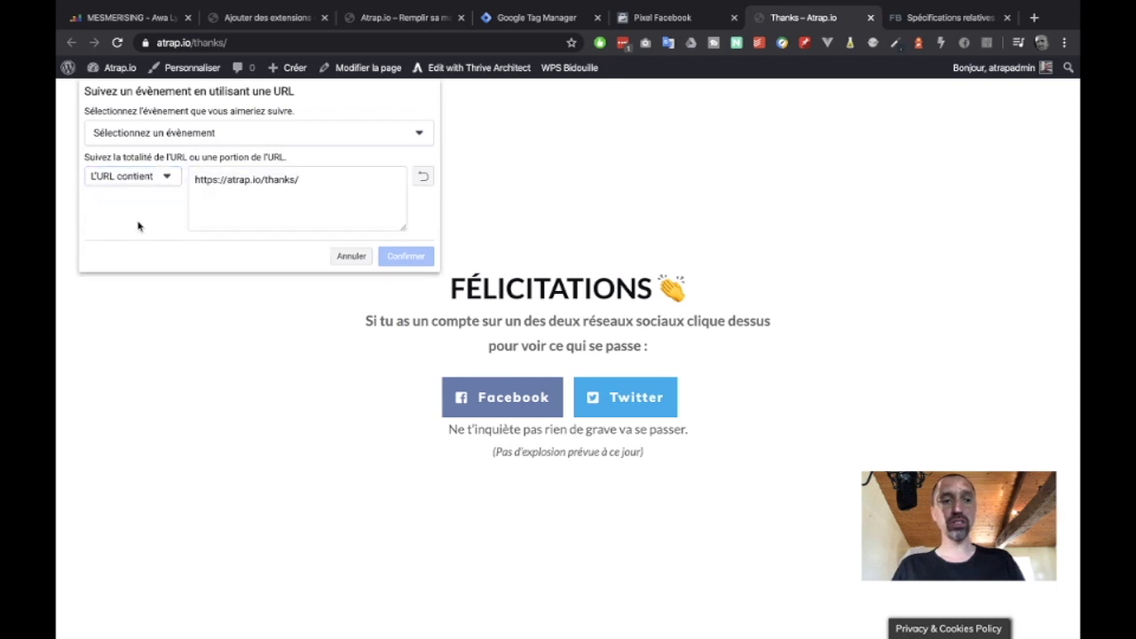
click(169, 178)
click(133, 201)
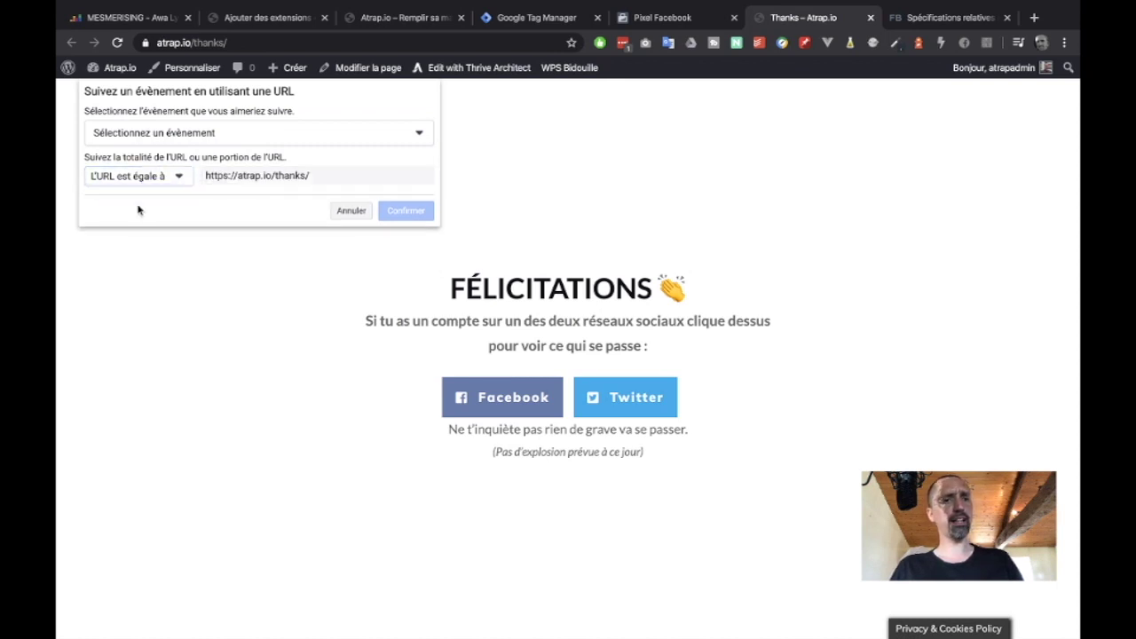
click(196, 139)
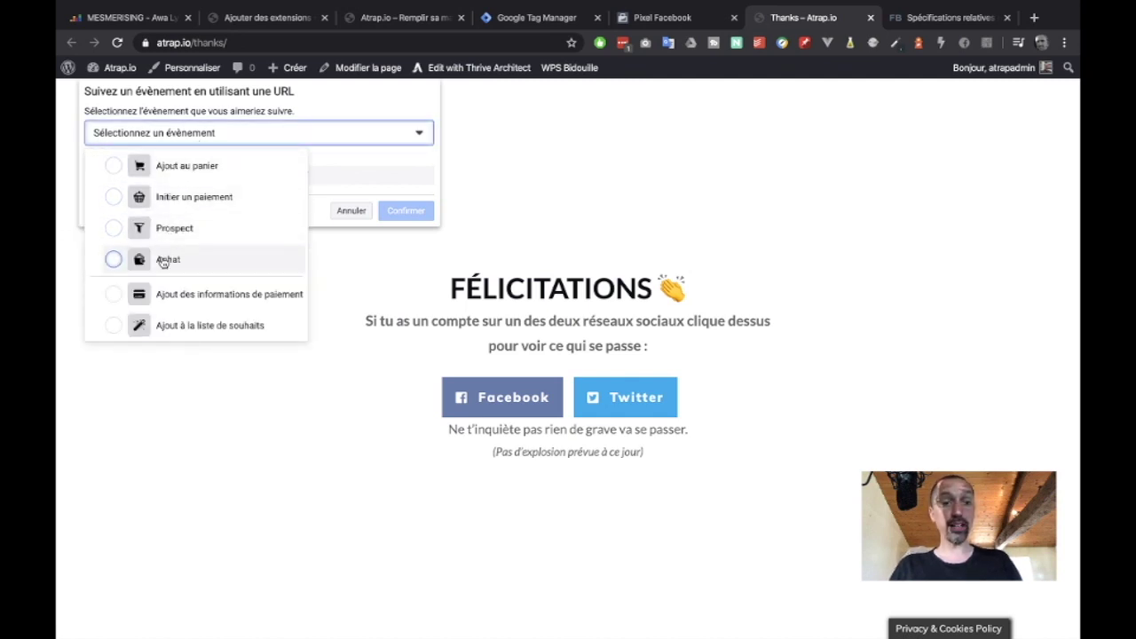
click(115, 228)
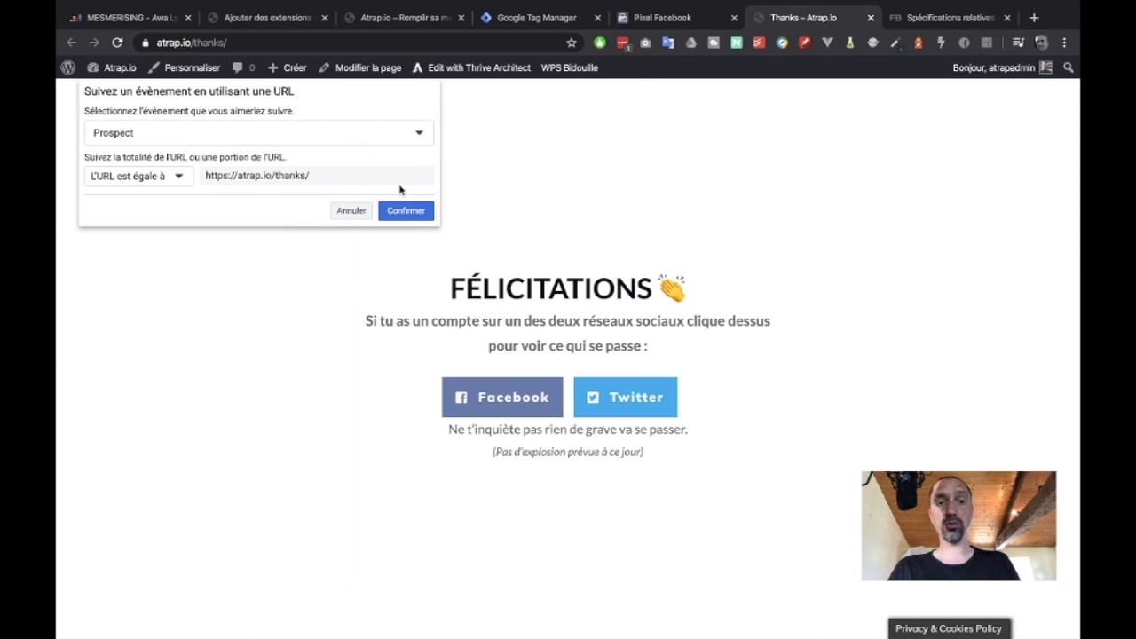
click(352, 211)
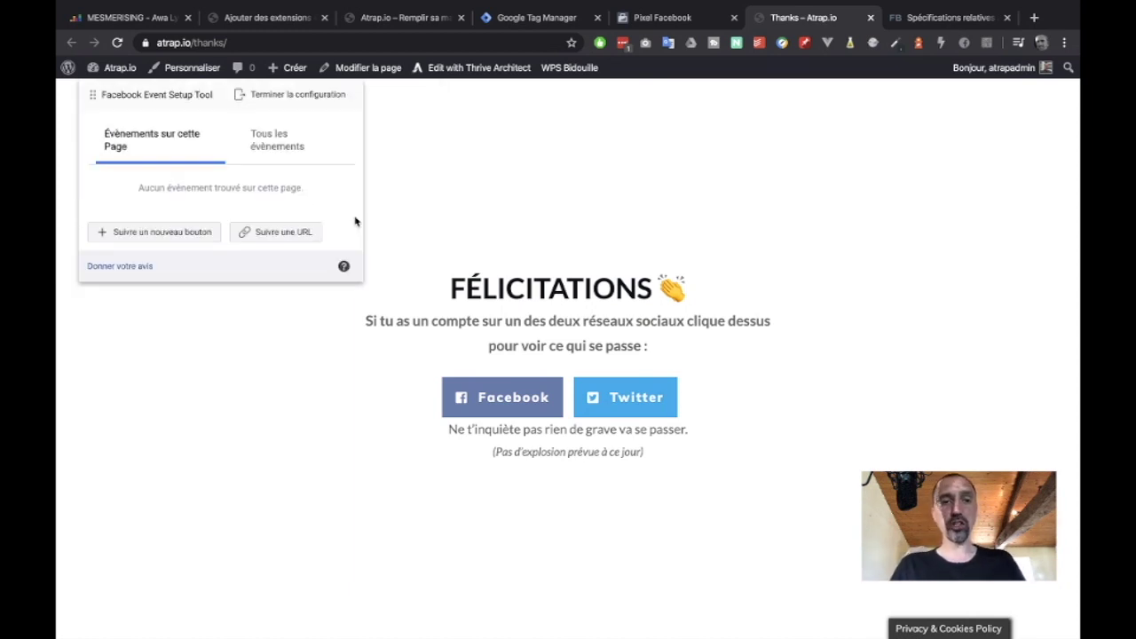
click(871, 19)
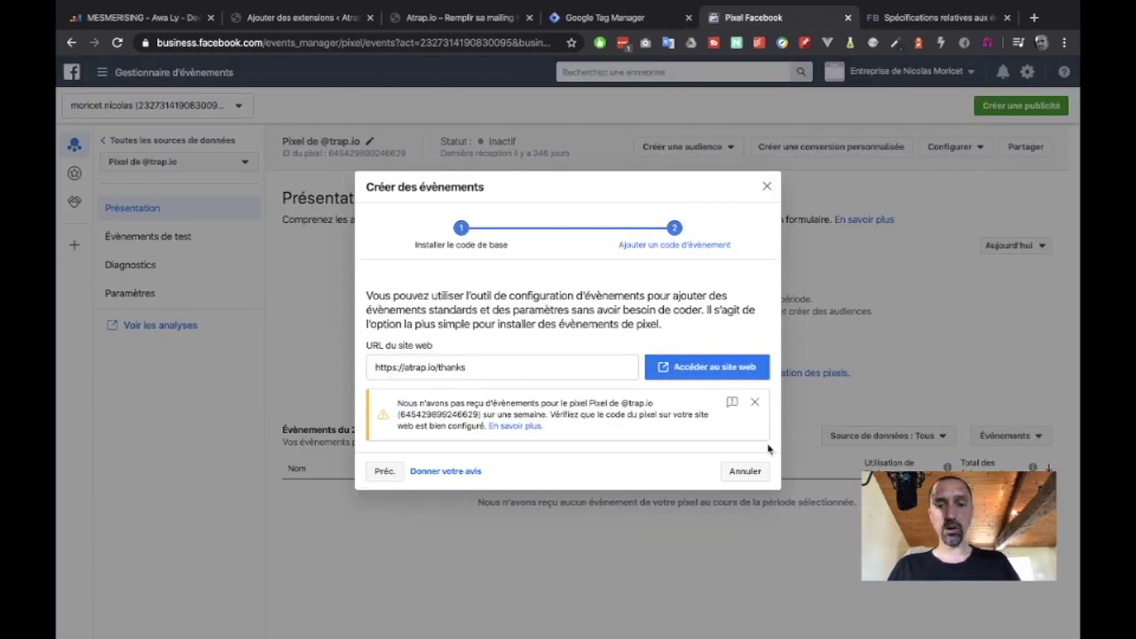
click(757, 472)
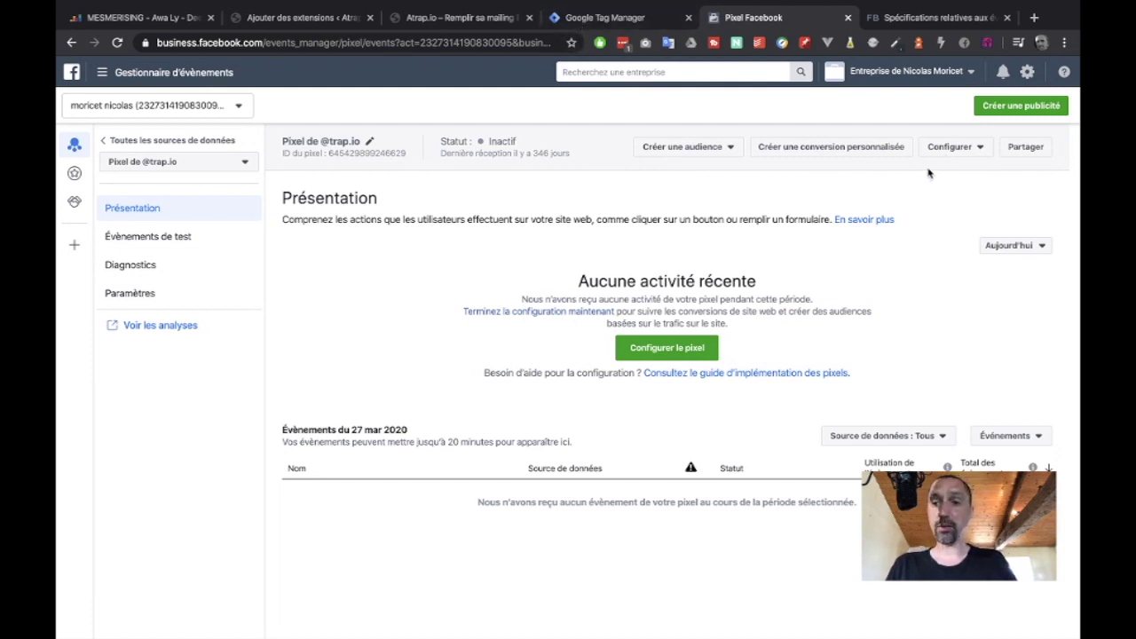
click(954, 151)
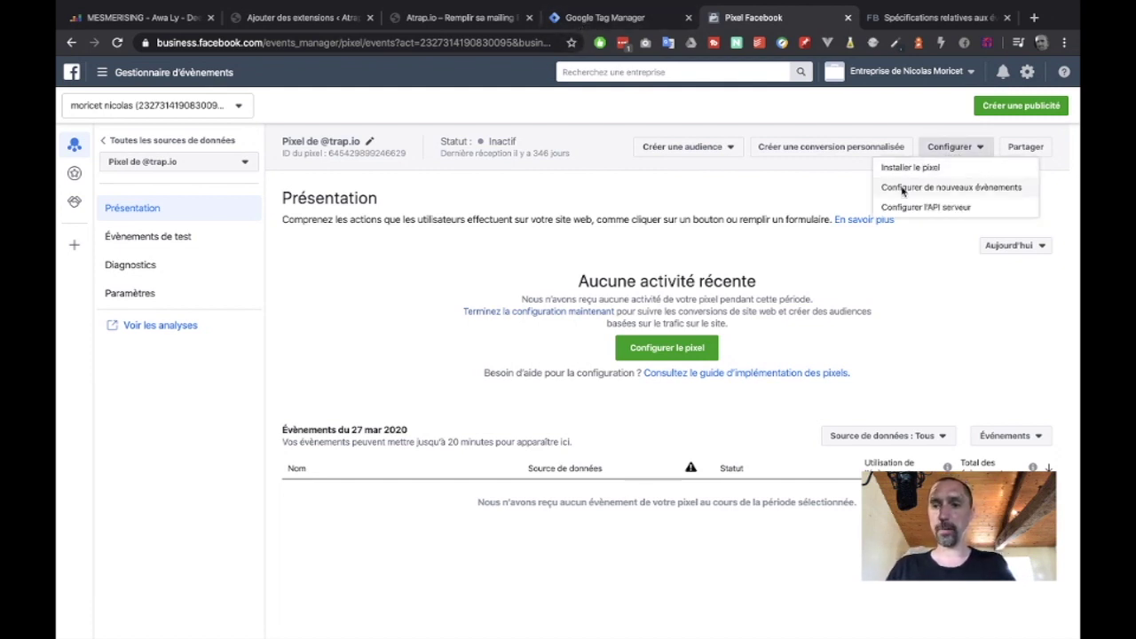
click(498, 363)
click(126, 243)
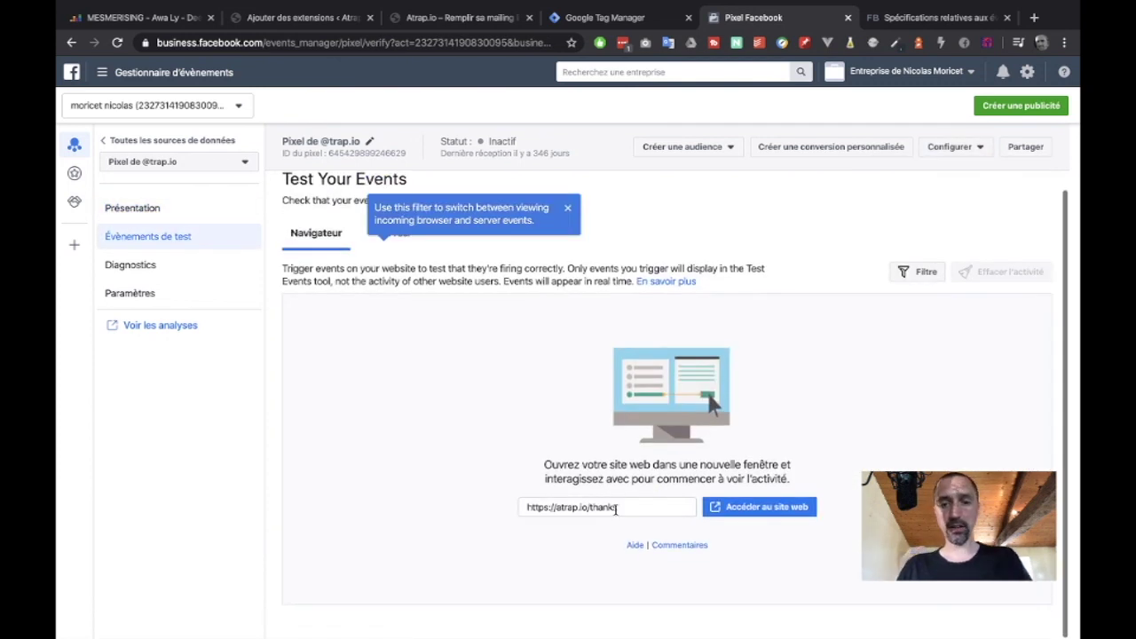
click(603, 507)
double_click(603, 507)
key(BackSpace)
key(BackSpace)
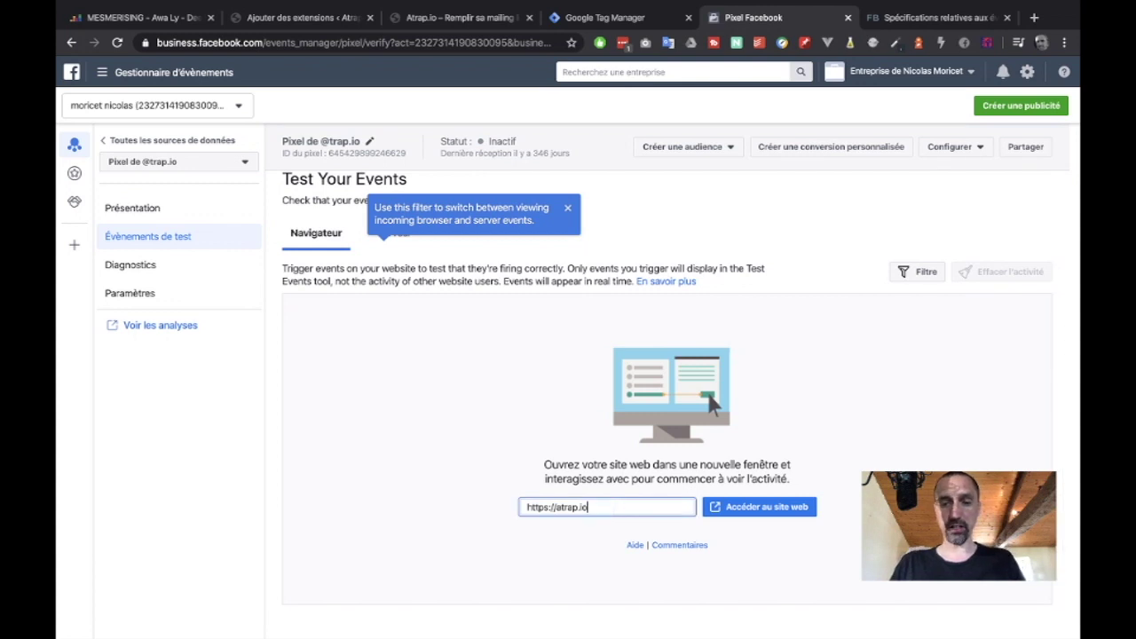
click(769, 510)
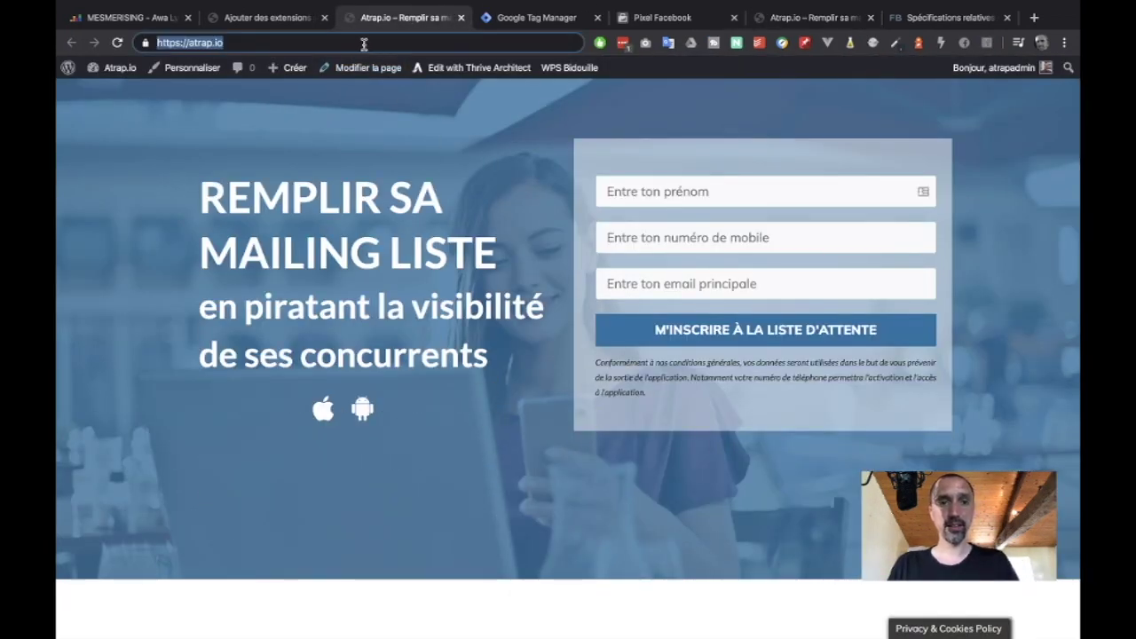
Examine the PageView activity in the pixel's test events, dismiss the filter hint, and reload the atrap.io home page to check for another event
click(499, 18)
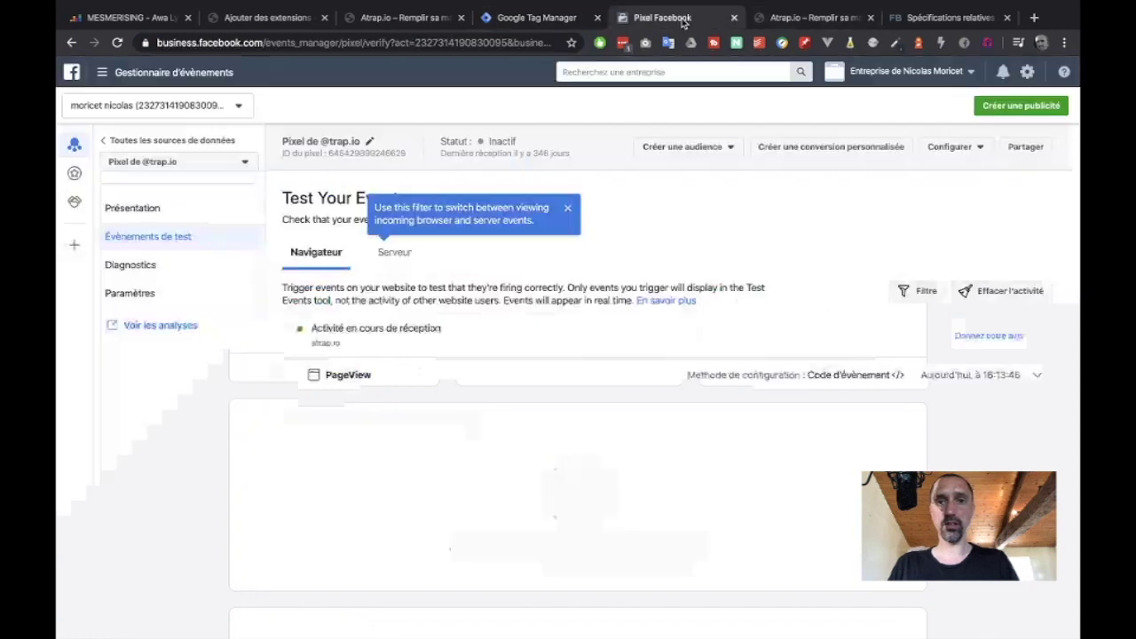
click(701, 18)
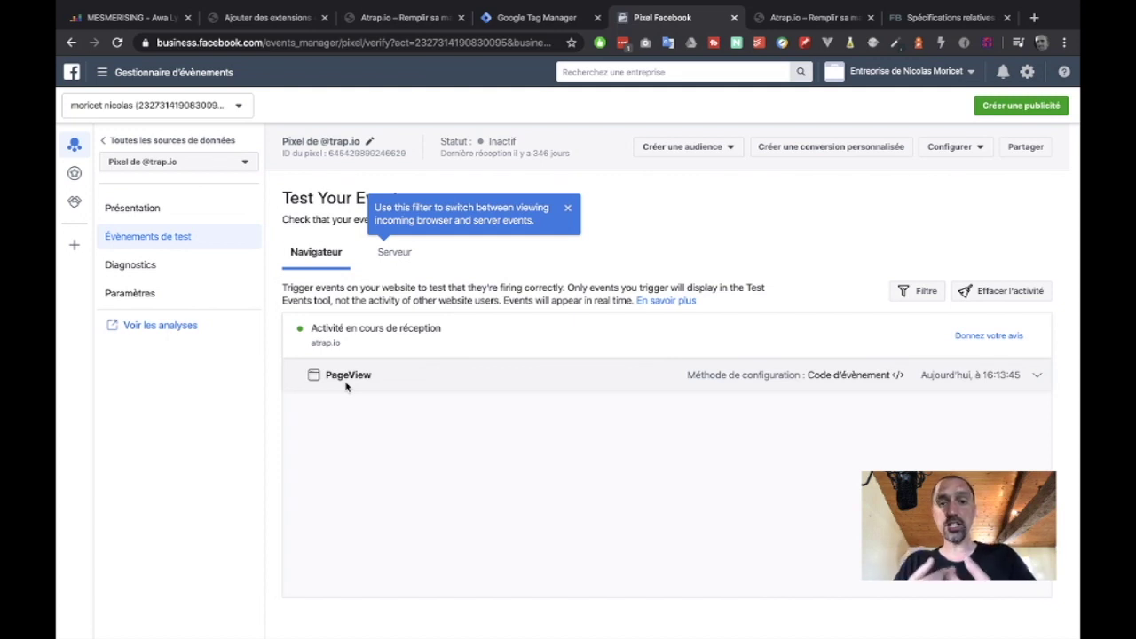
click(569, 210)
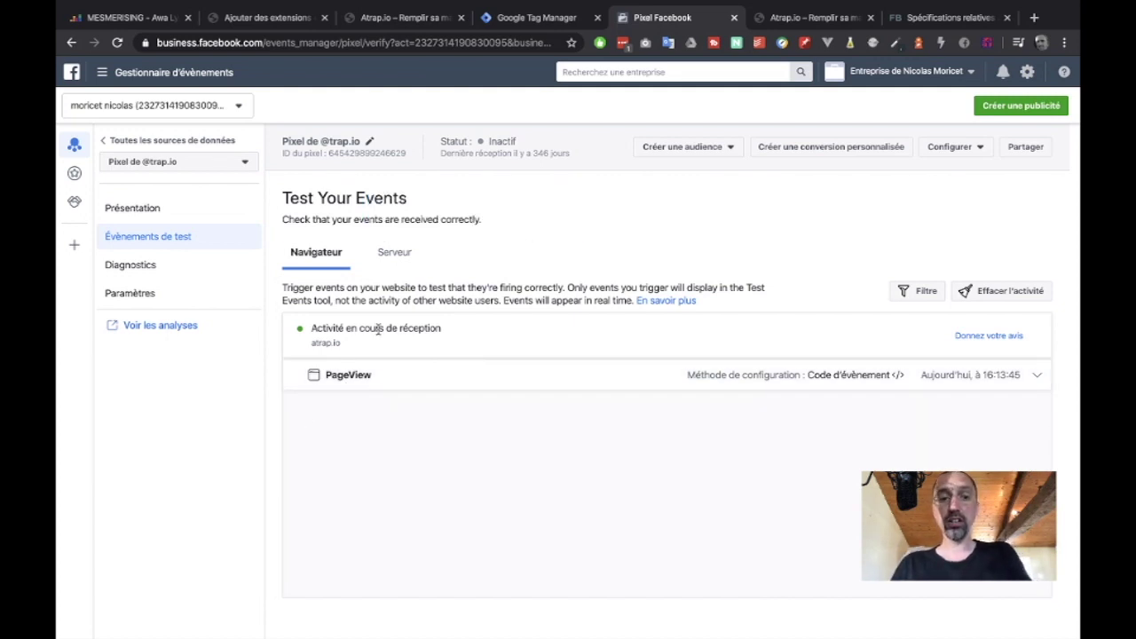
click(776, 19)
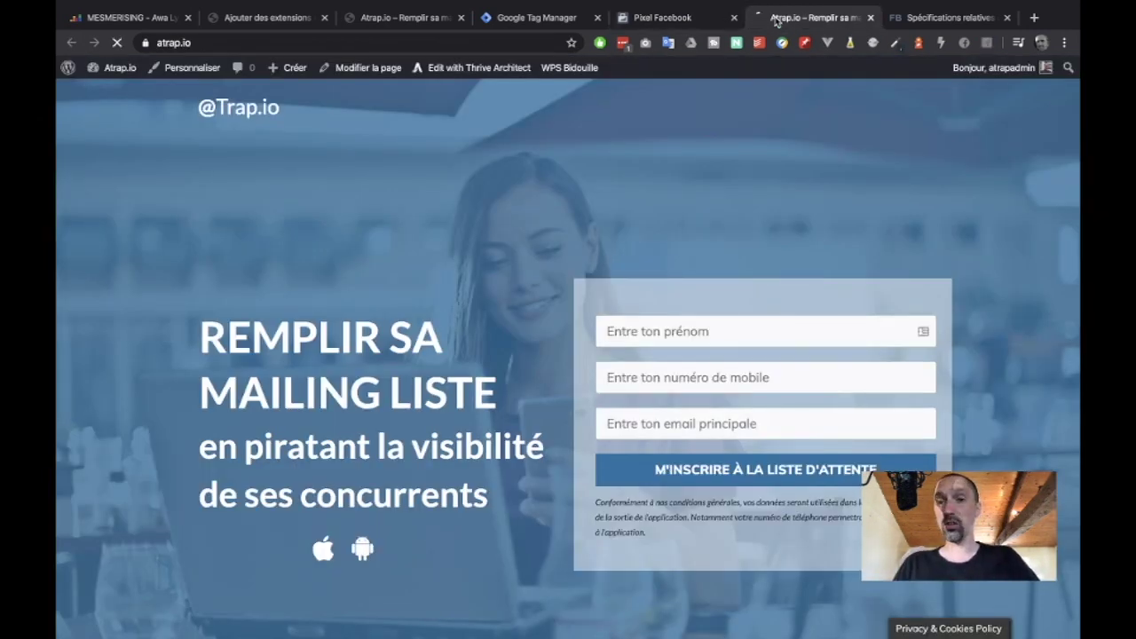
click(667, 18)
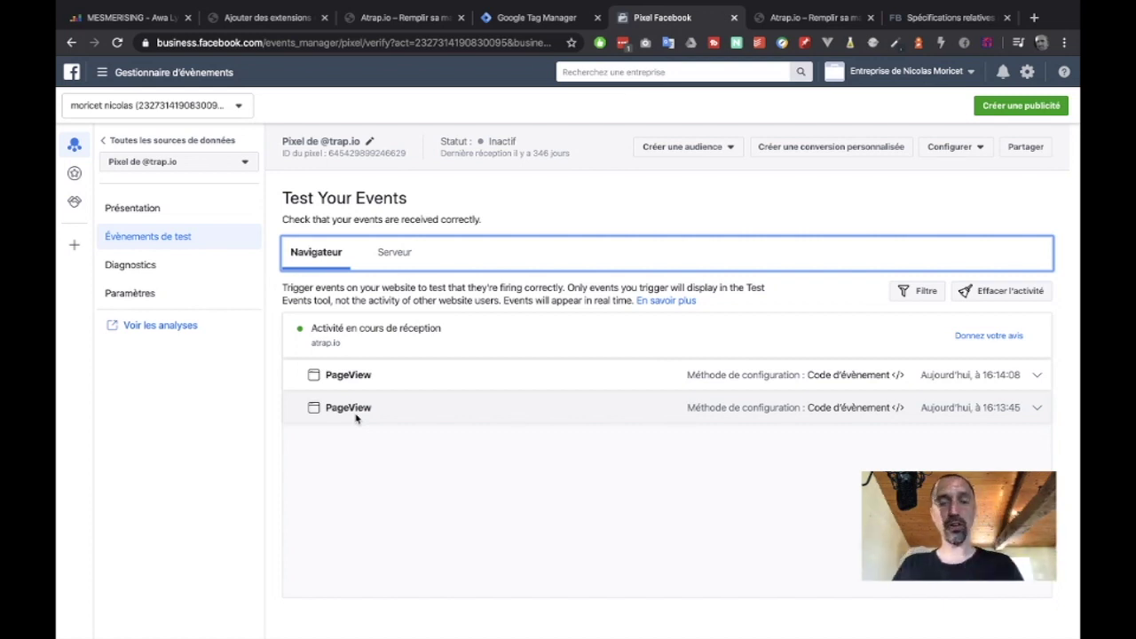
click(778, 20)
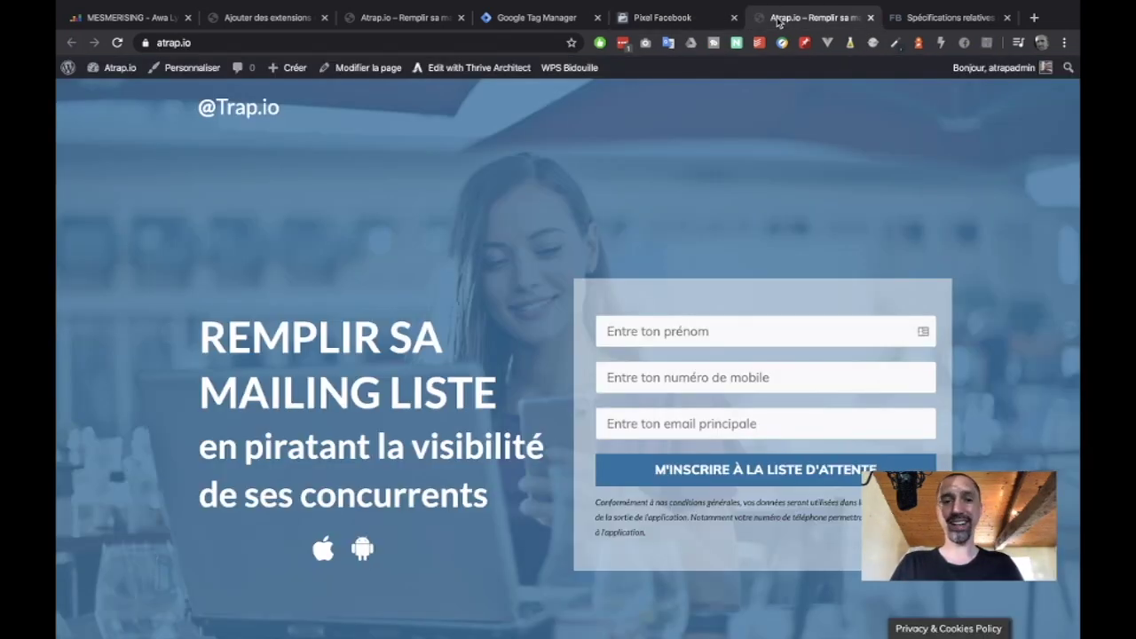
click(661, 20)
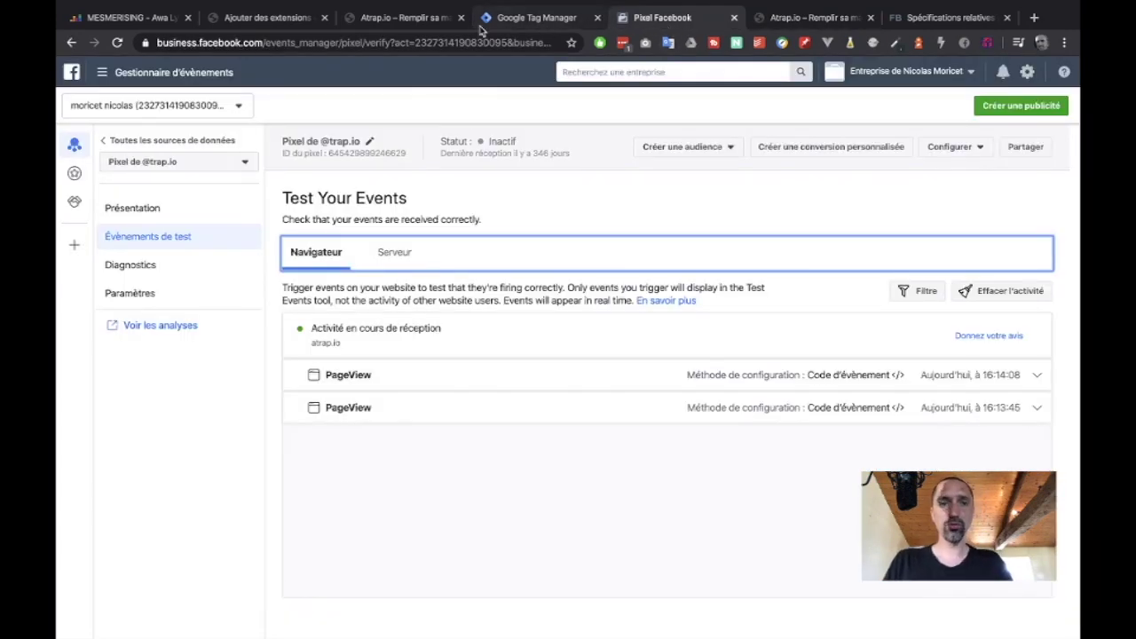
click(415, 25)
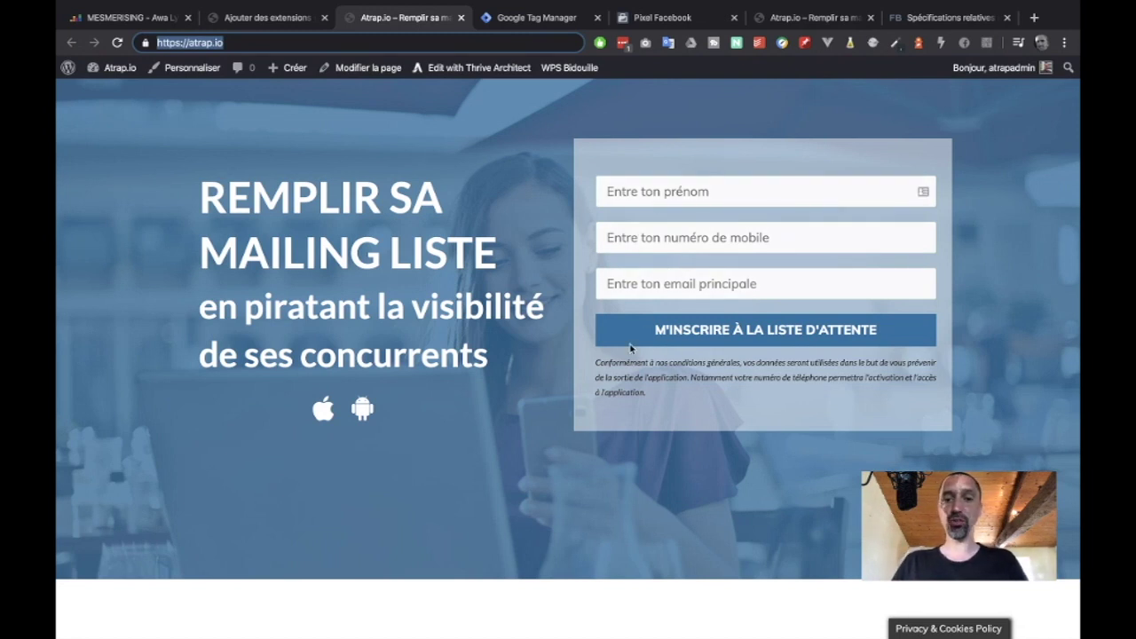
click(287, 42)
text(/)
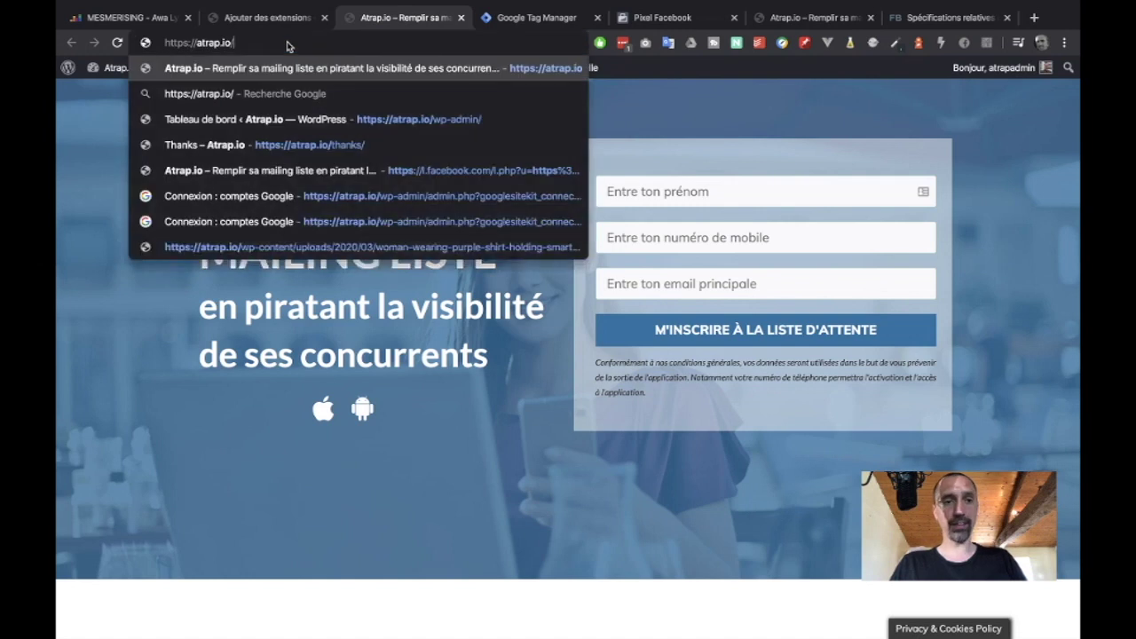
text(than)
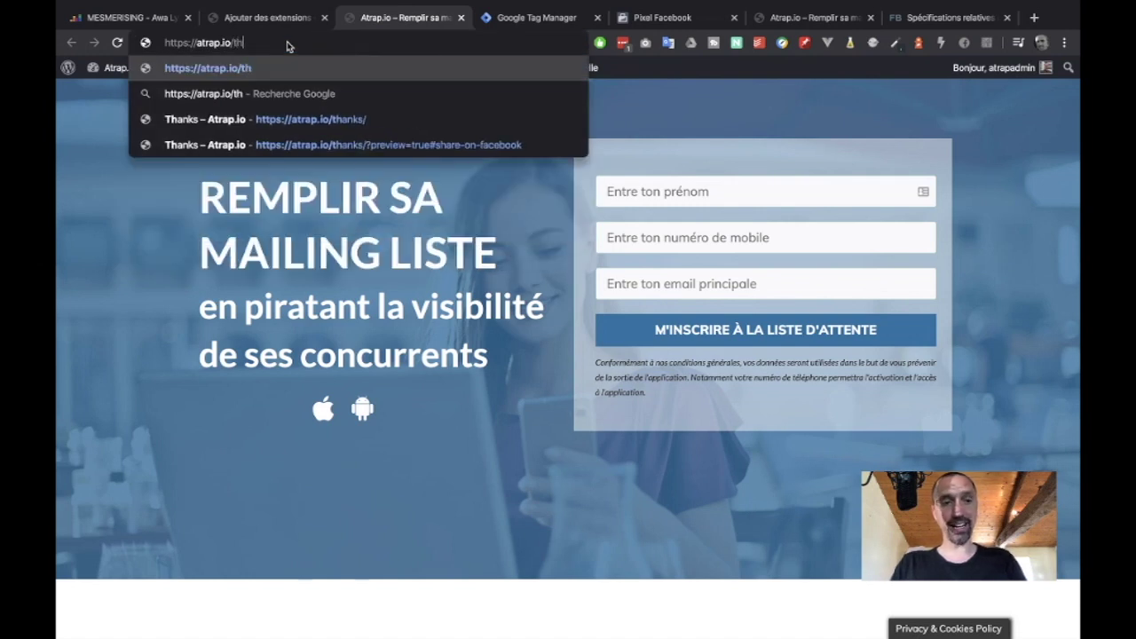
key(Down)
key(Down)
key(Return)
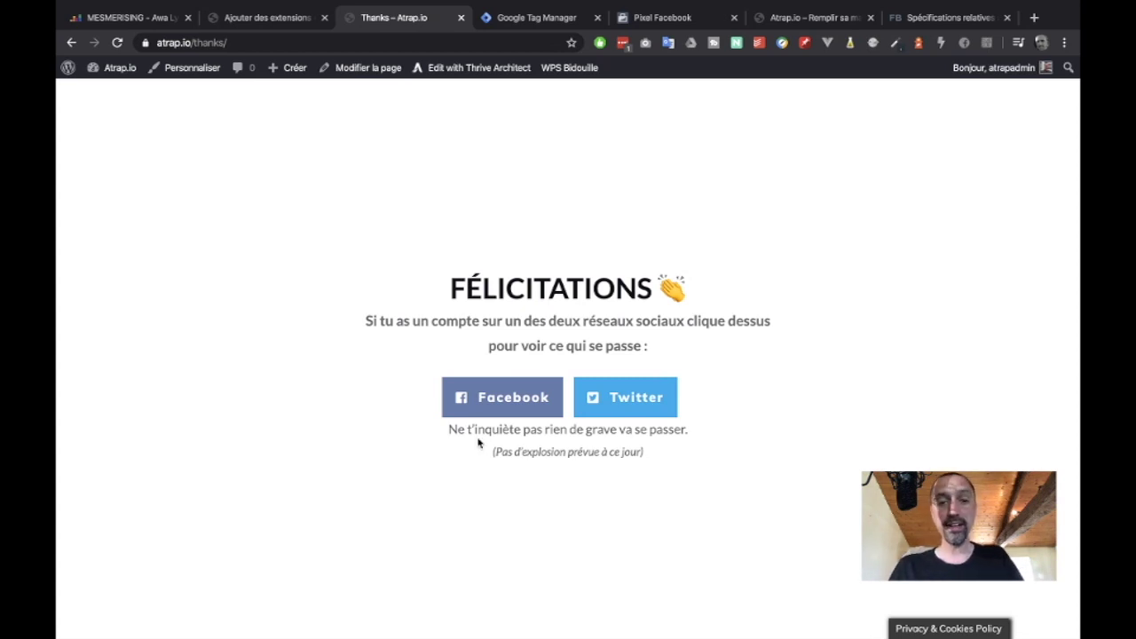
Follow the thanks page's Facebook link, examine the sharing text and Partager button, and return to the congratulations section
click(483, 400)
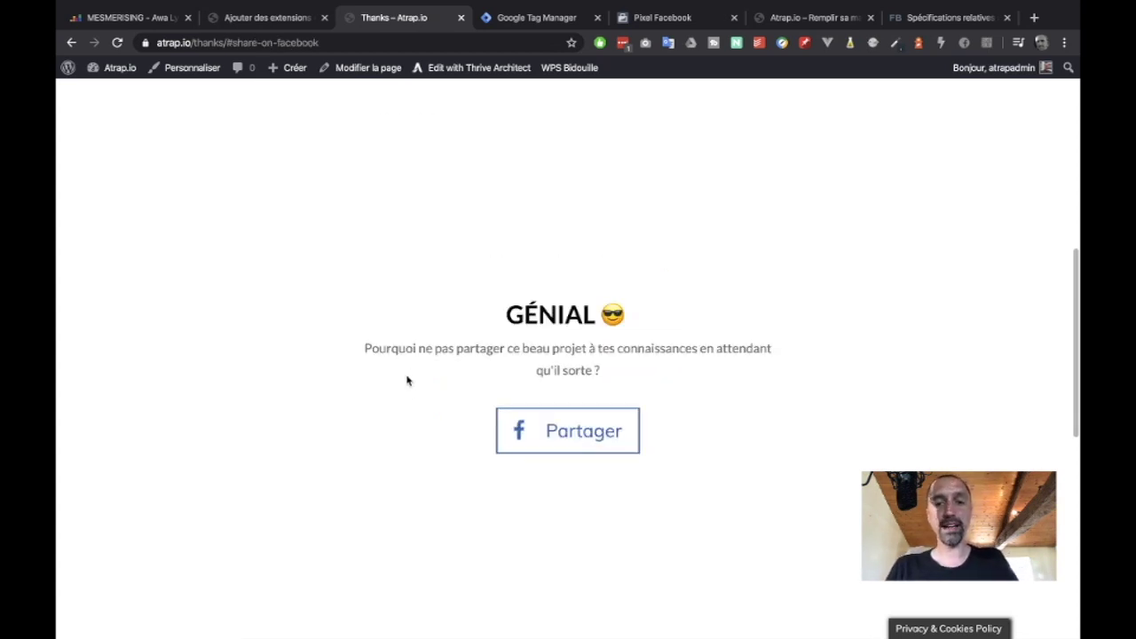
drag(364, 348, 678, 376)
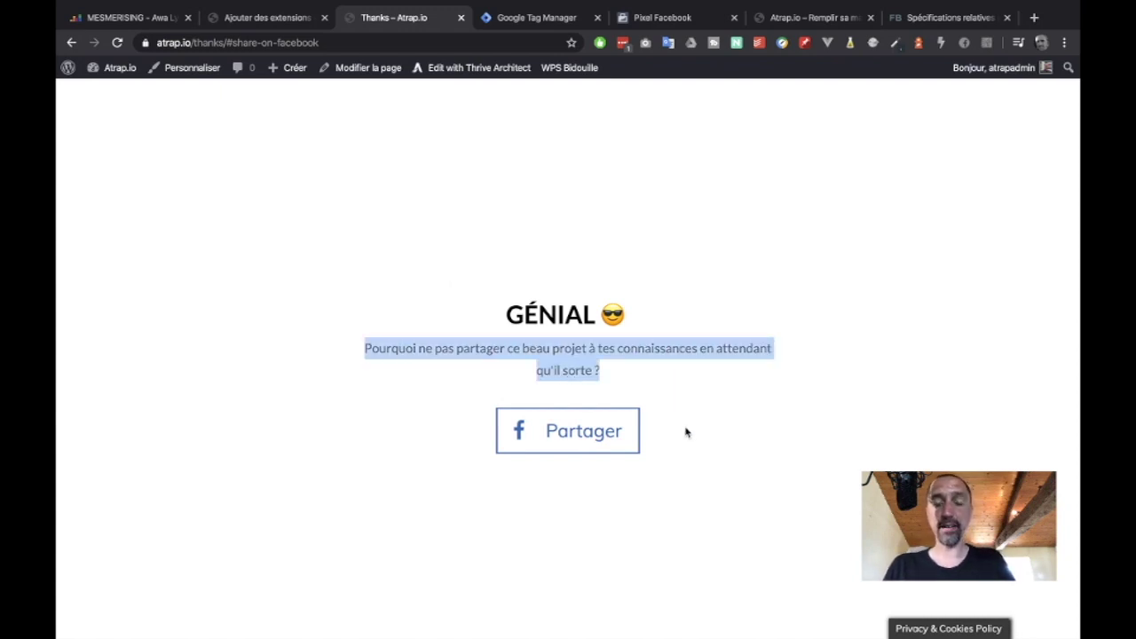
scroll(682, 424, up, 5)
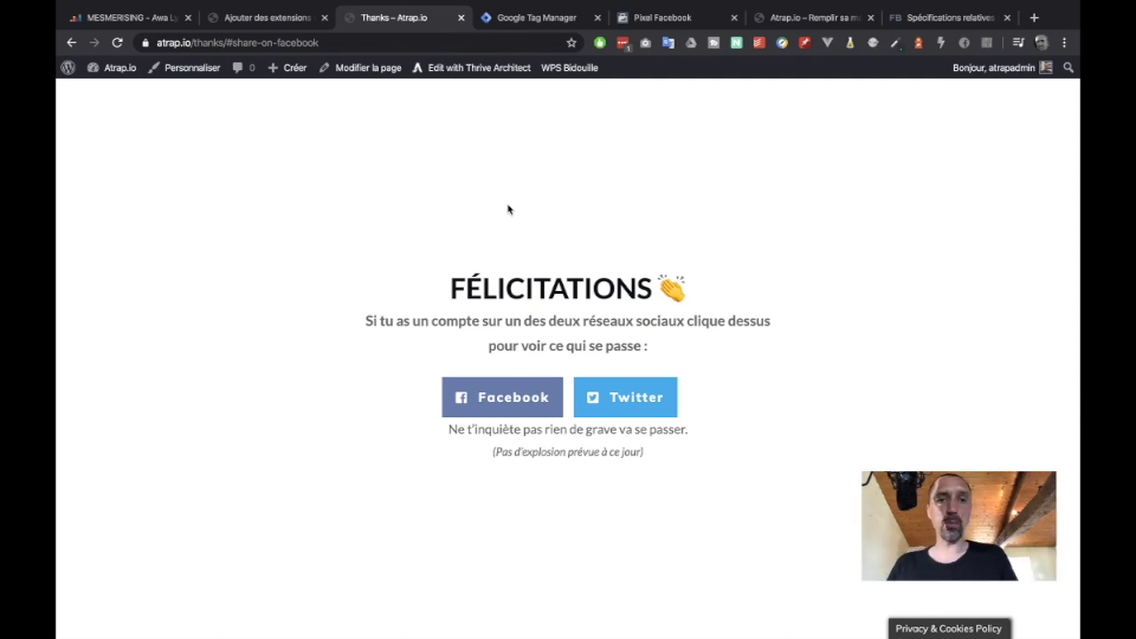
Open the tag list in Google Tag Manager, and reload the thanks page as atrap.io/thanks without the share-on-facebook anchor
click(535, 19)
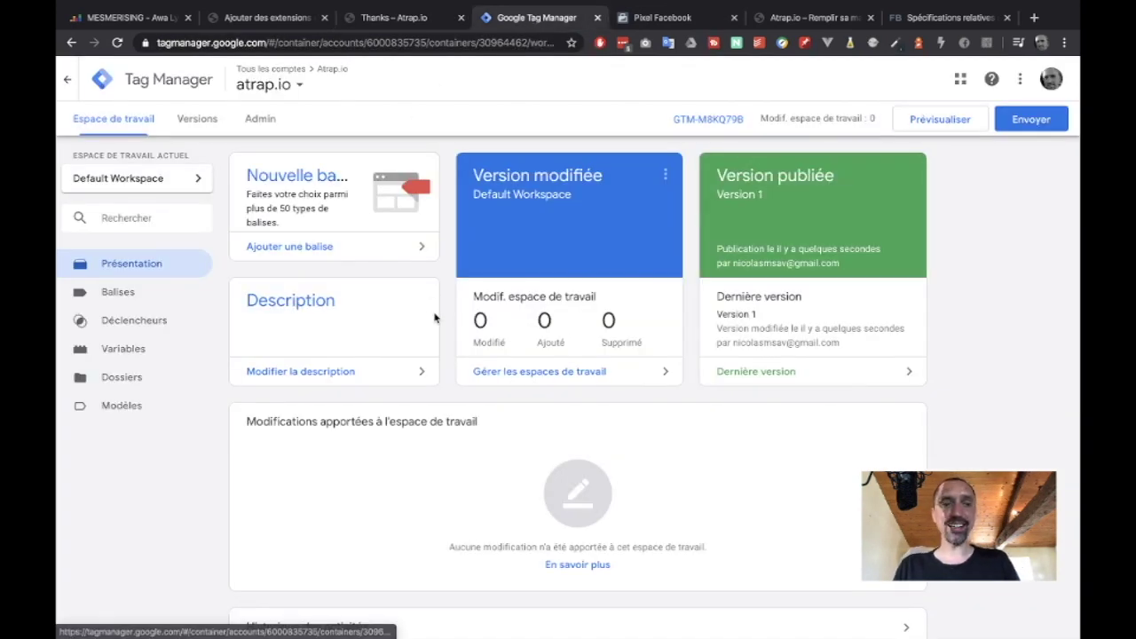
click(120, 303)
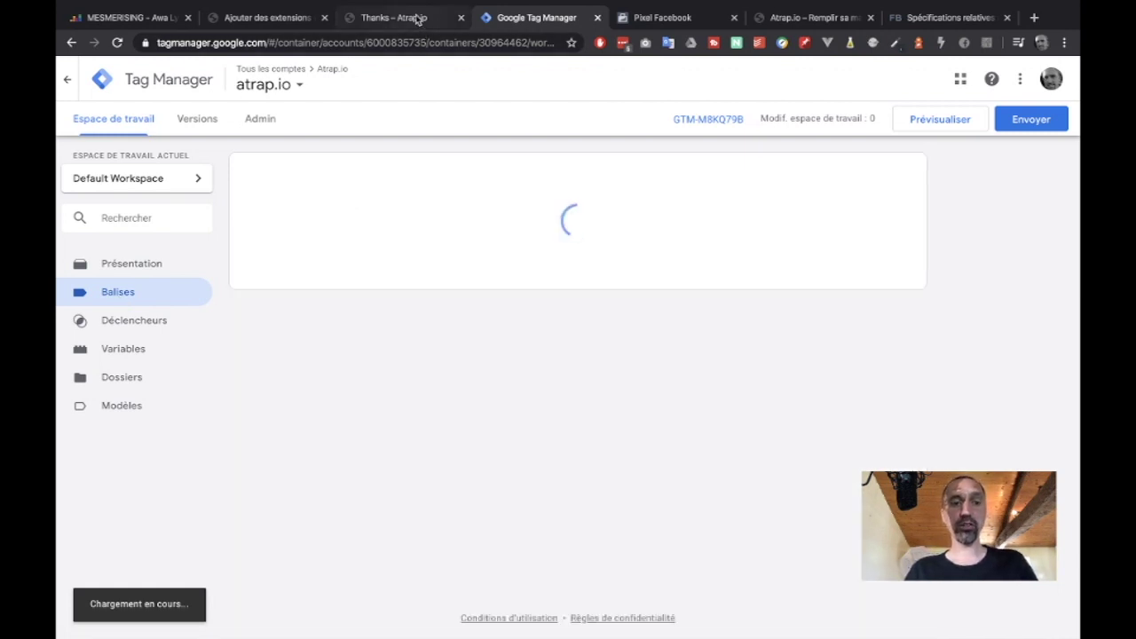
click(417, 19)
drag(226, 44, 355, 55)
key(BackSpace)
key(Return)
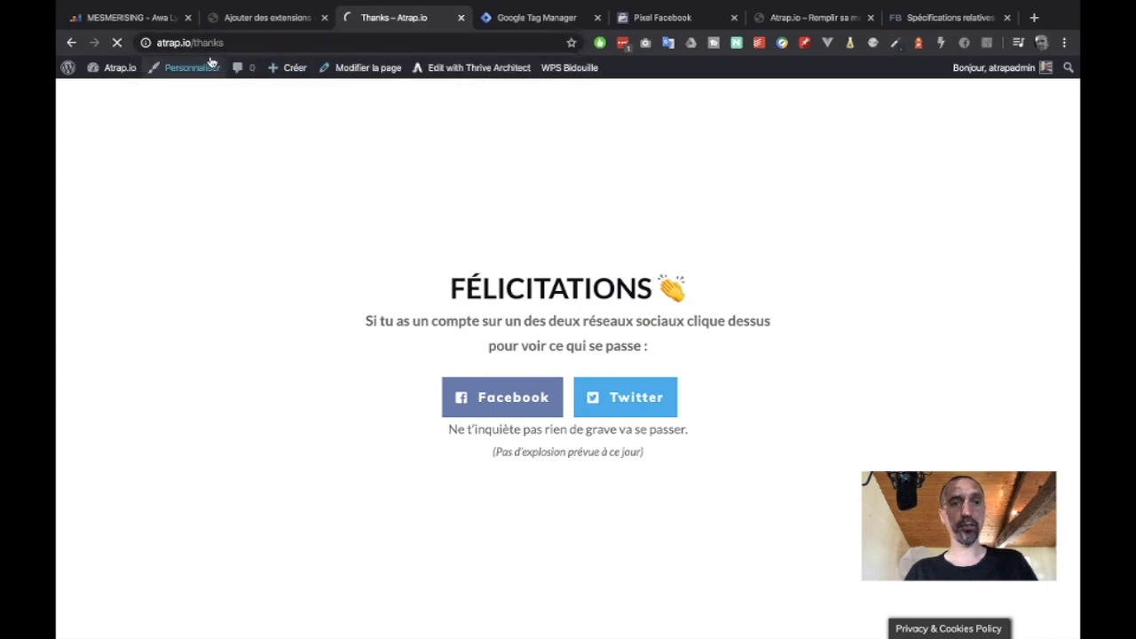
Switch to Google Tag Manager, start a new tag and choose HTML personnalisée as its tag type
click(527, 21)
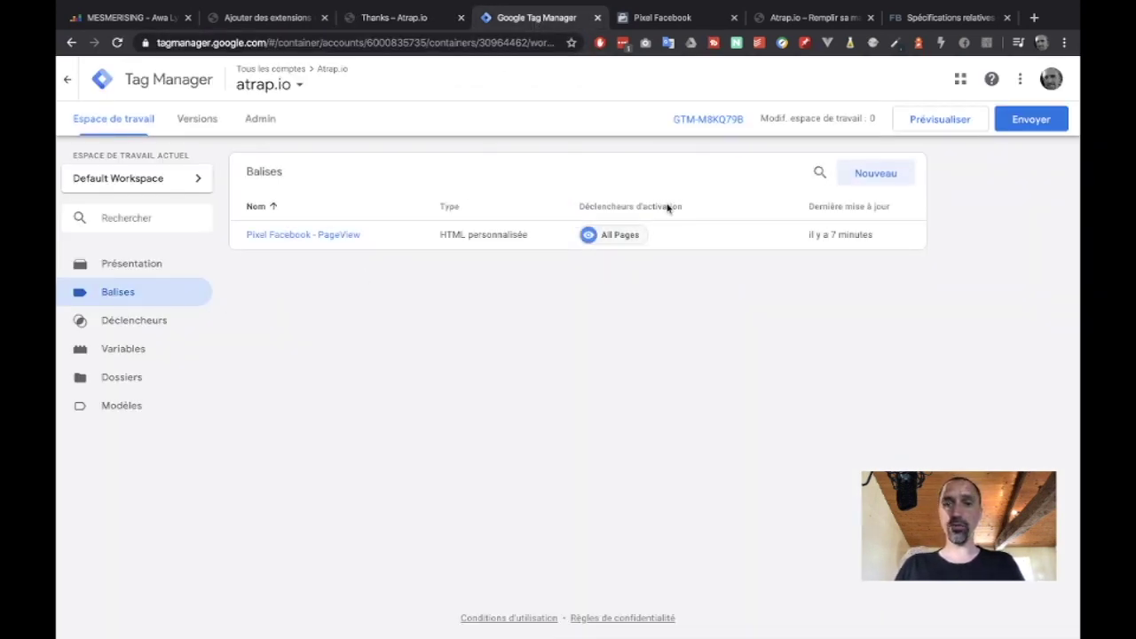
click(895, 182)
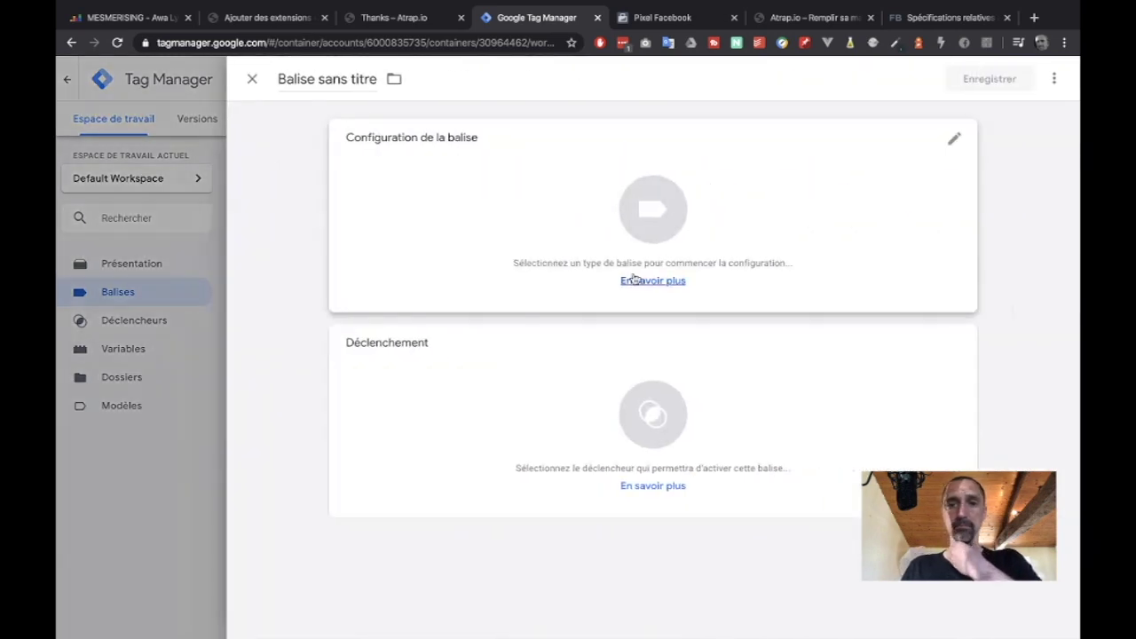
click(446, 194)
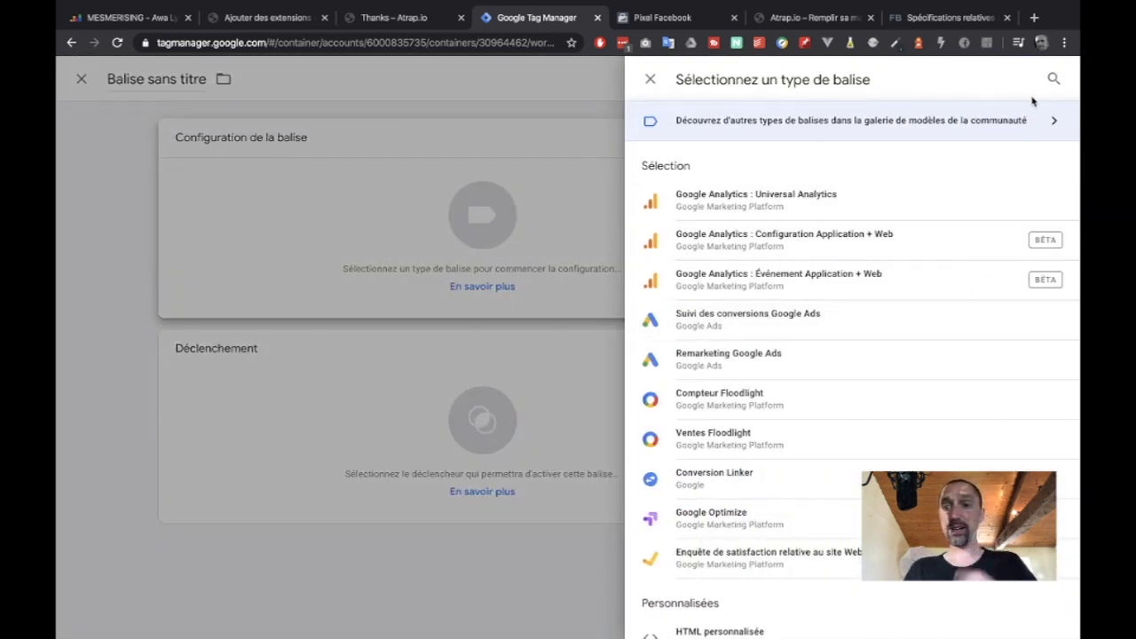
click(1053, 79)
text(h)
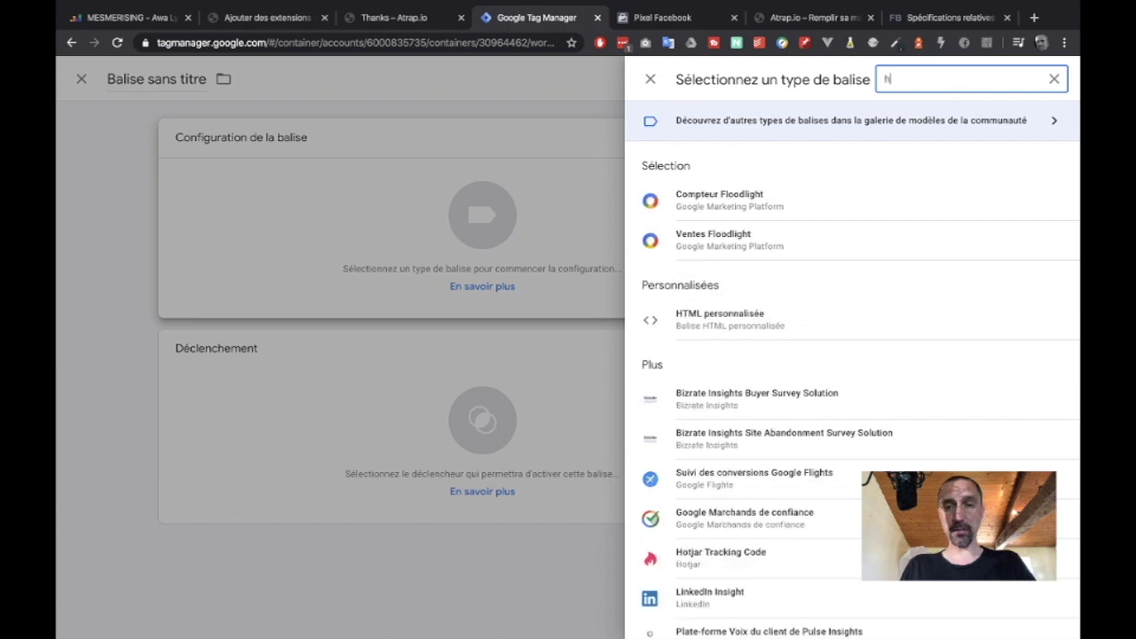
text(tmk)
key(BackSpace)
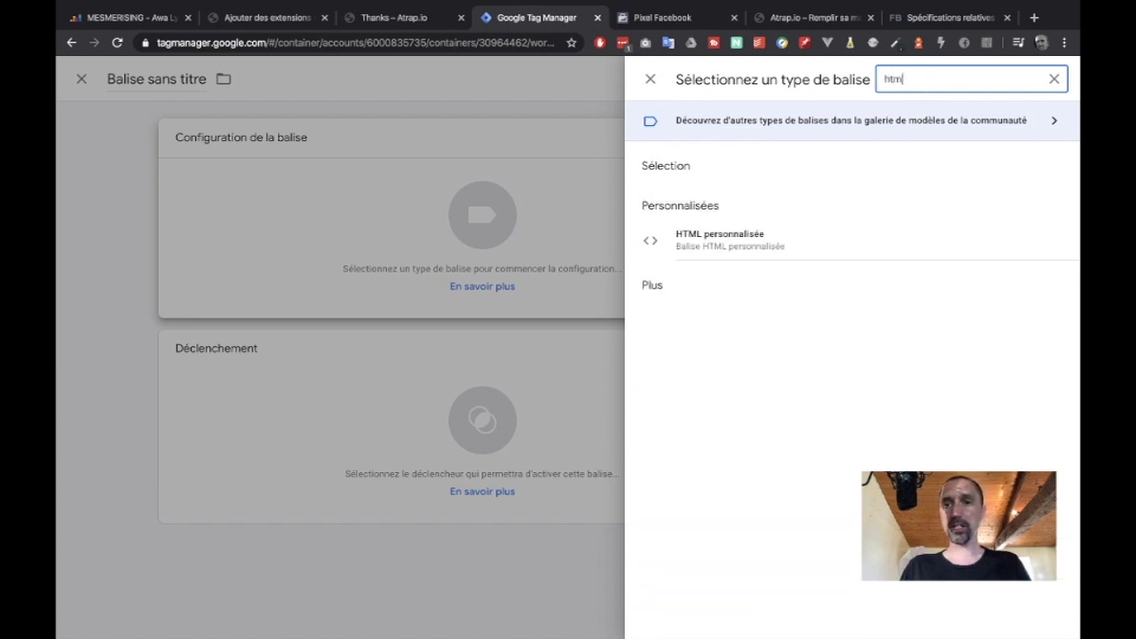
click(772, 252)
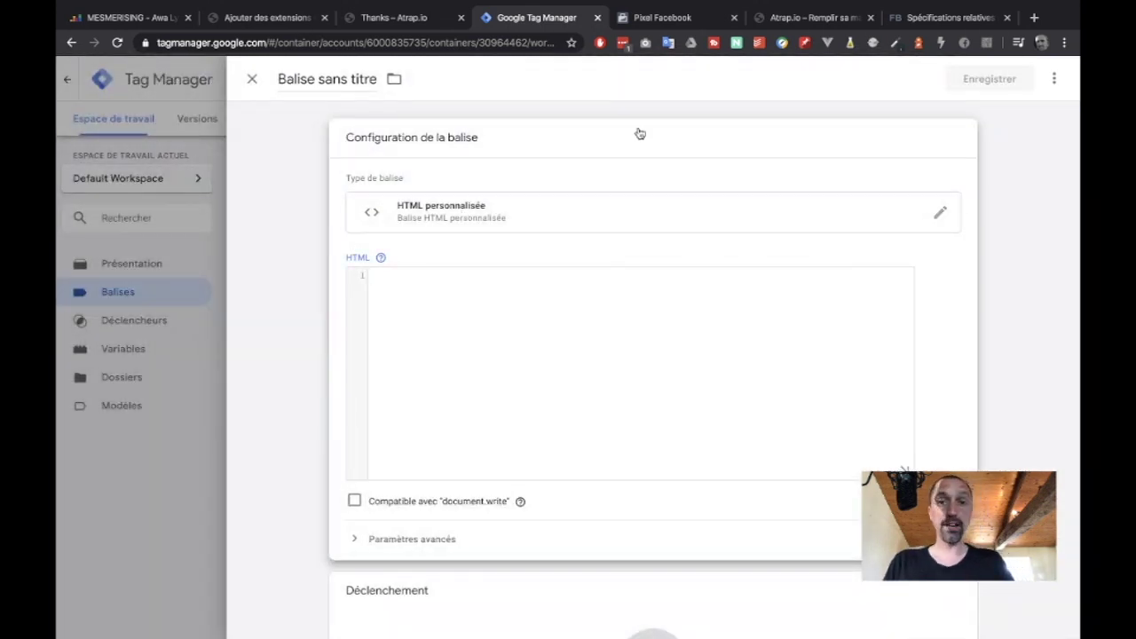
Switch to Facebook's event specifications page and examine the Prospect row with its Lead tracking code
click(932, 17)
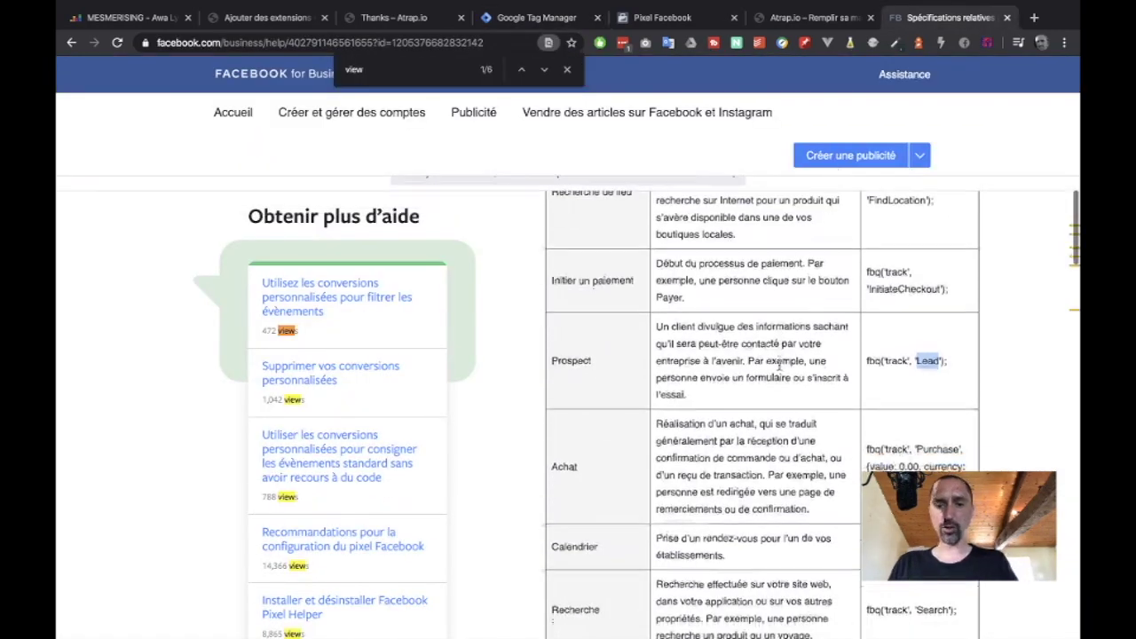
scroll(869, 372, down, 2)
scroll(869, 371, down, 5)
scroll(869, 372, up, 7)
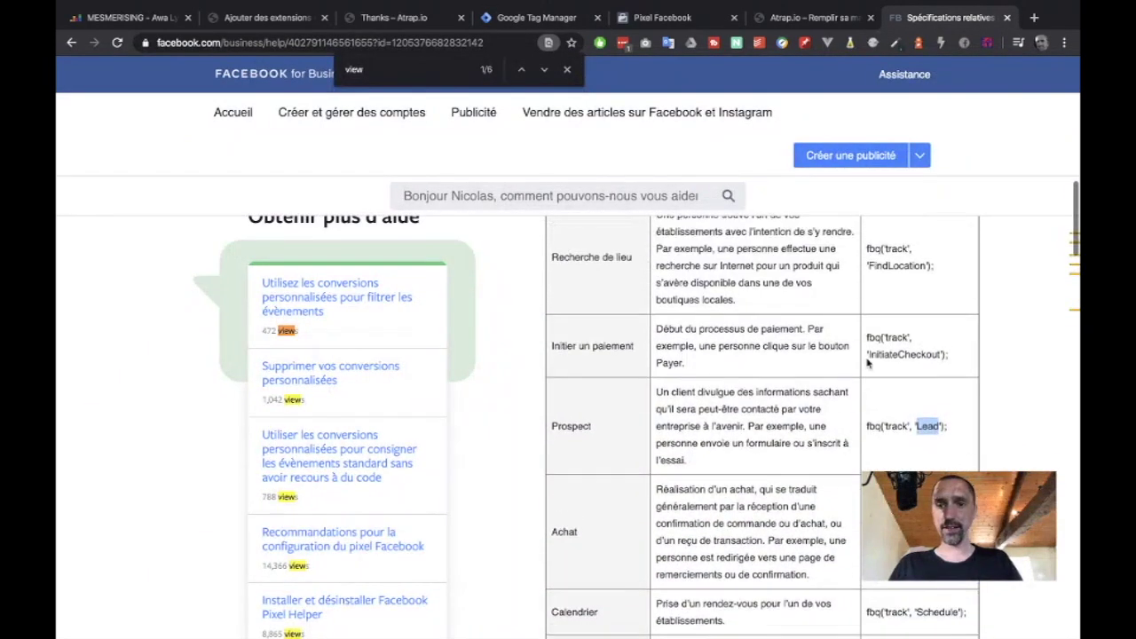
In the Facebook Events Manager, start configuring new events with manually added event code and review the list of available events
click(686, 22)
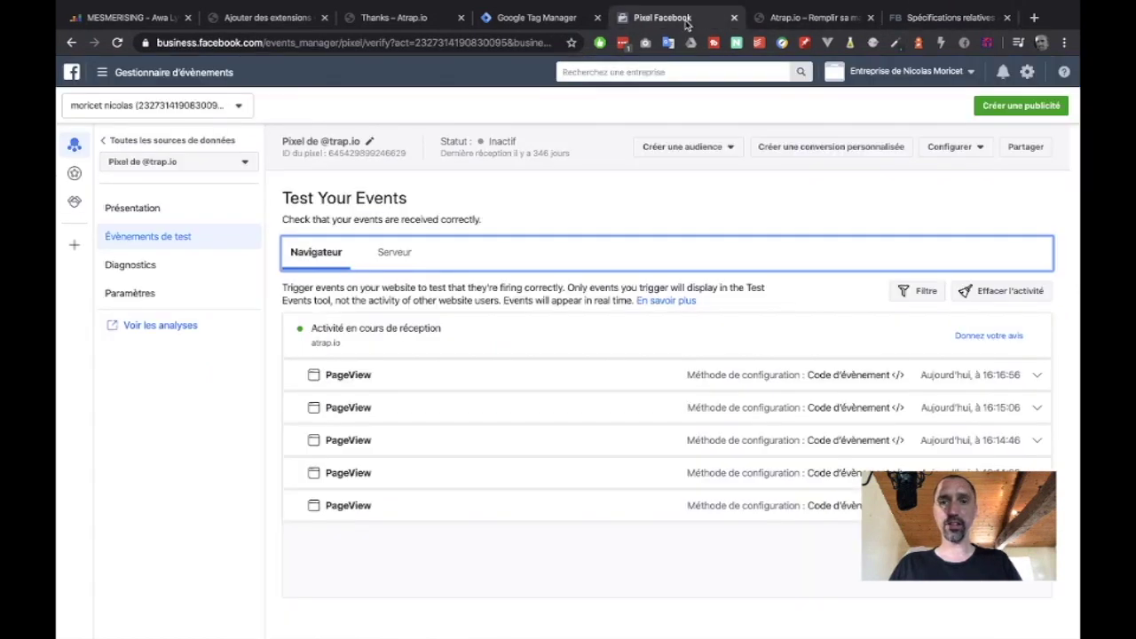
click(950, 153)
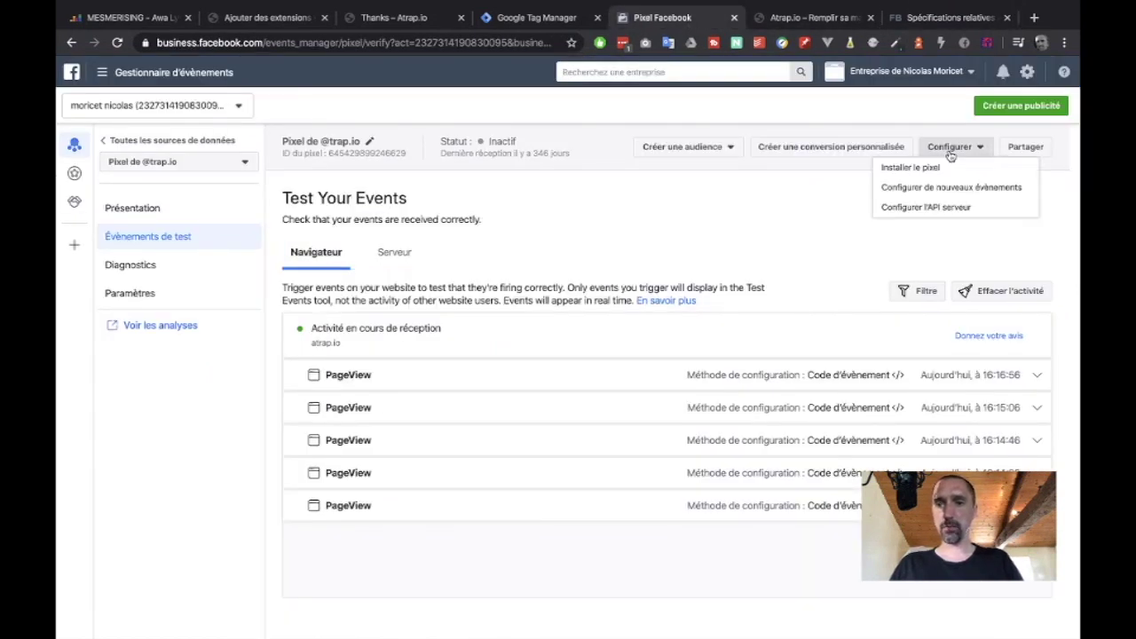
click(919, 193)
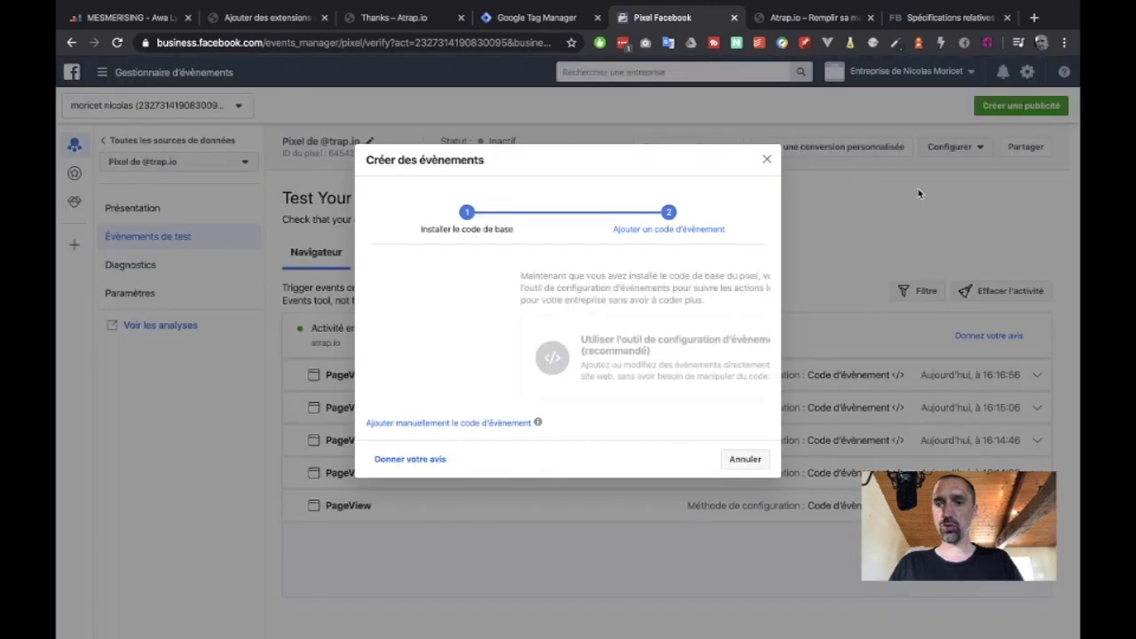
click(442, 423)
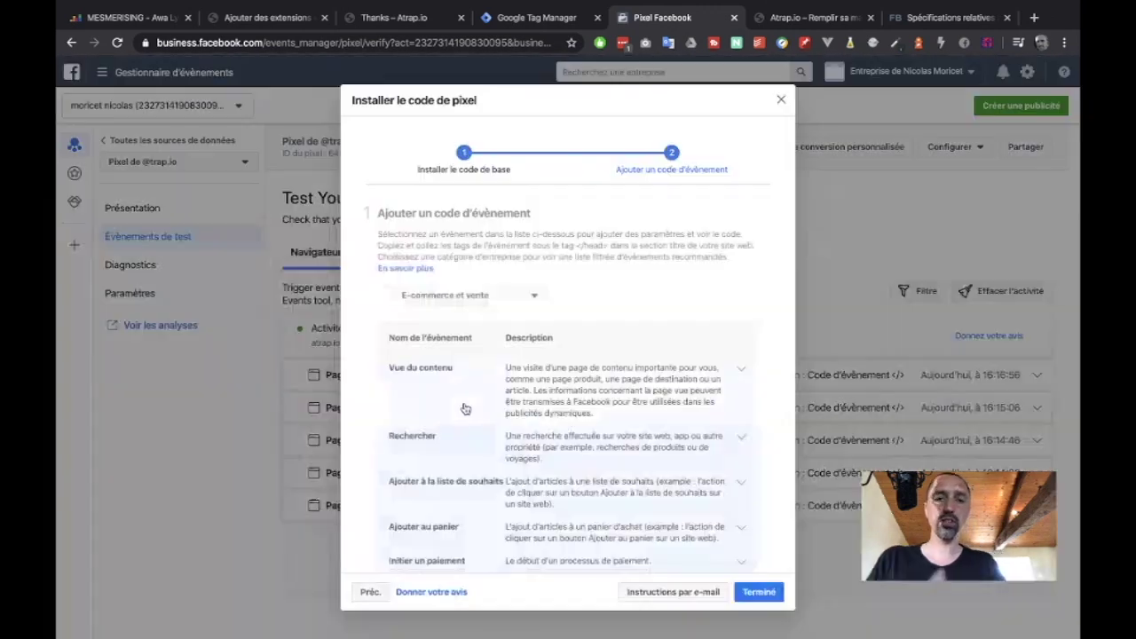
scroll(465, 408, down, 5)
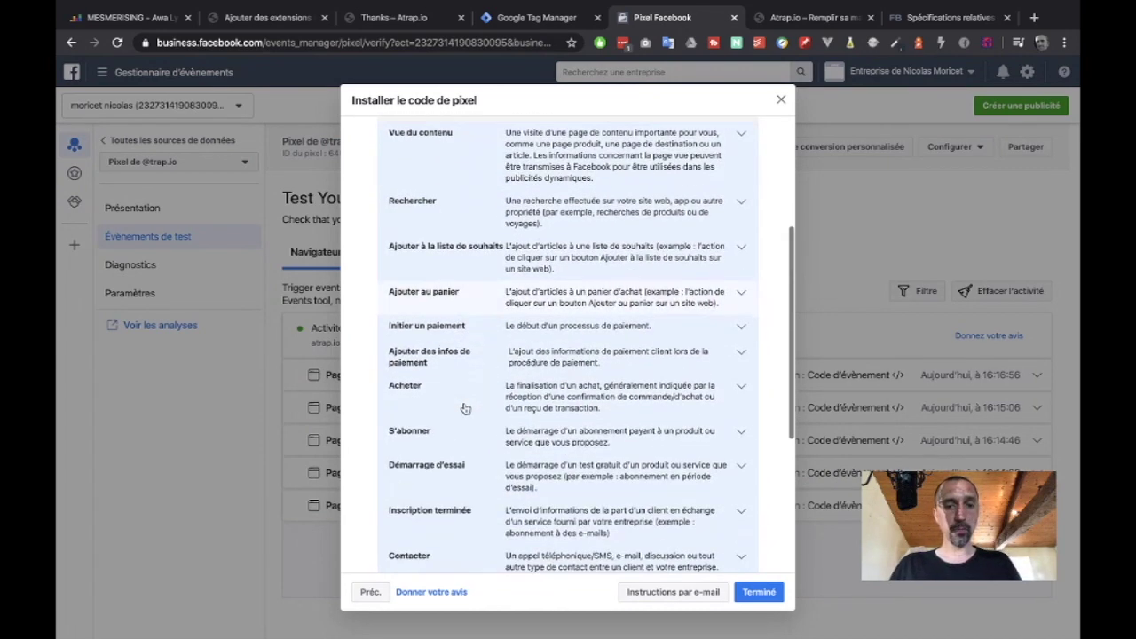
scroll(465, 408, down, 4)
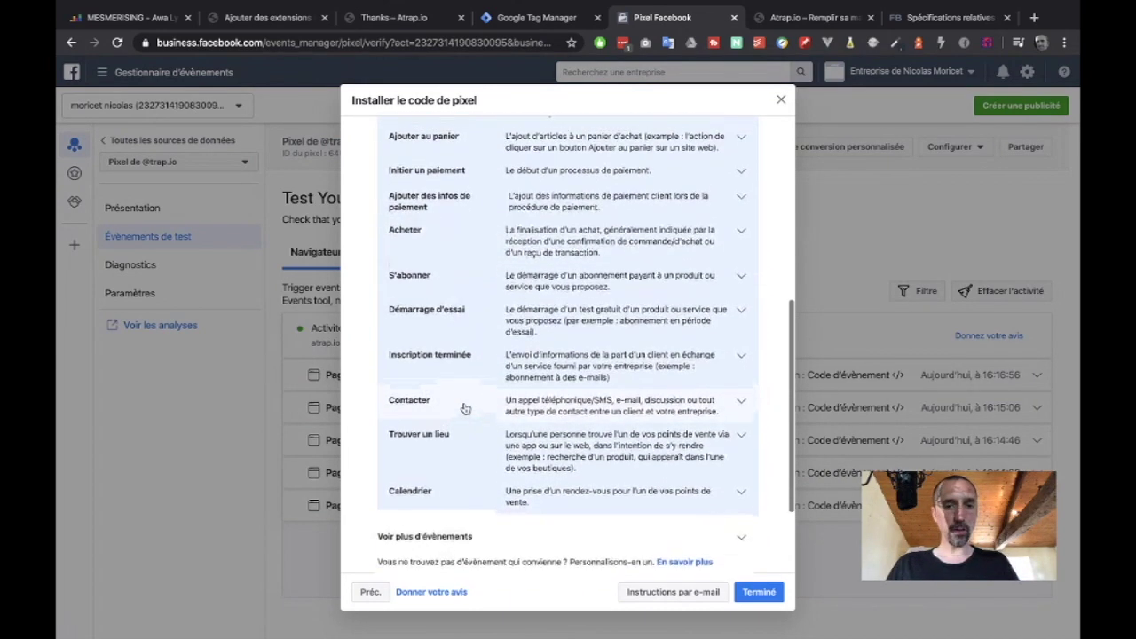
scroll(465, 409, up, 5)
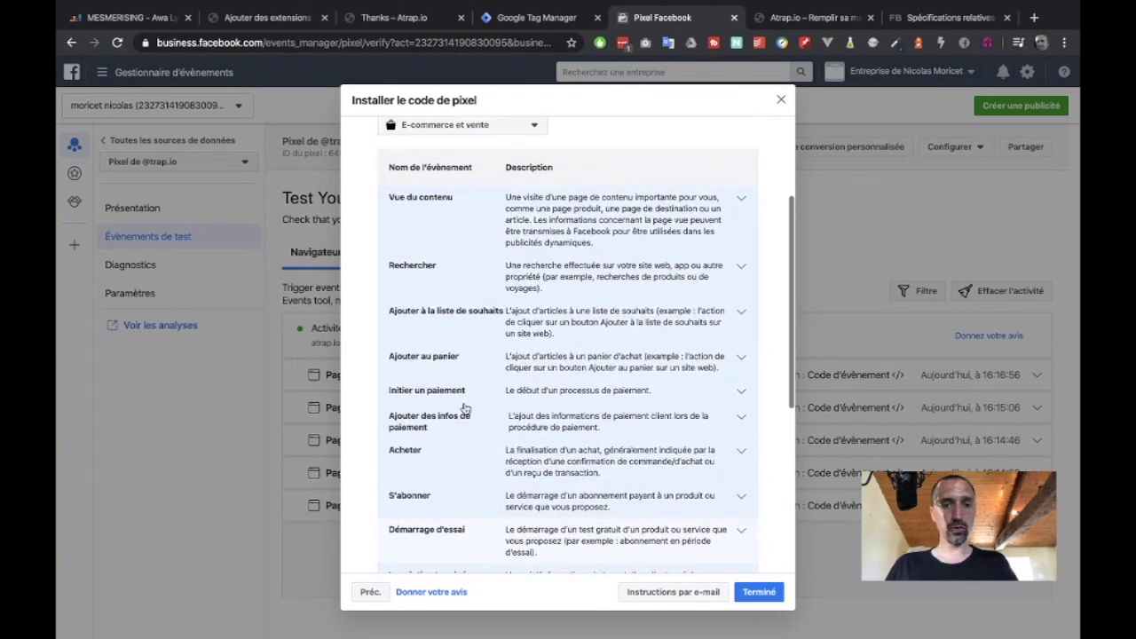
scroll(465, 408, down, 1)
scroll(465, 408, down, 3)
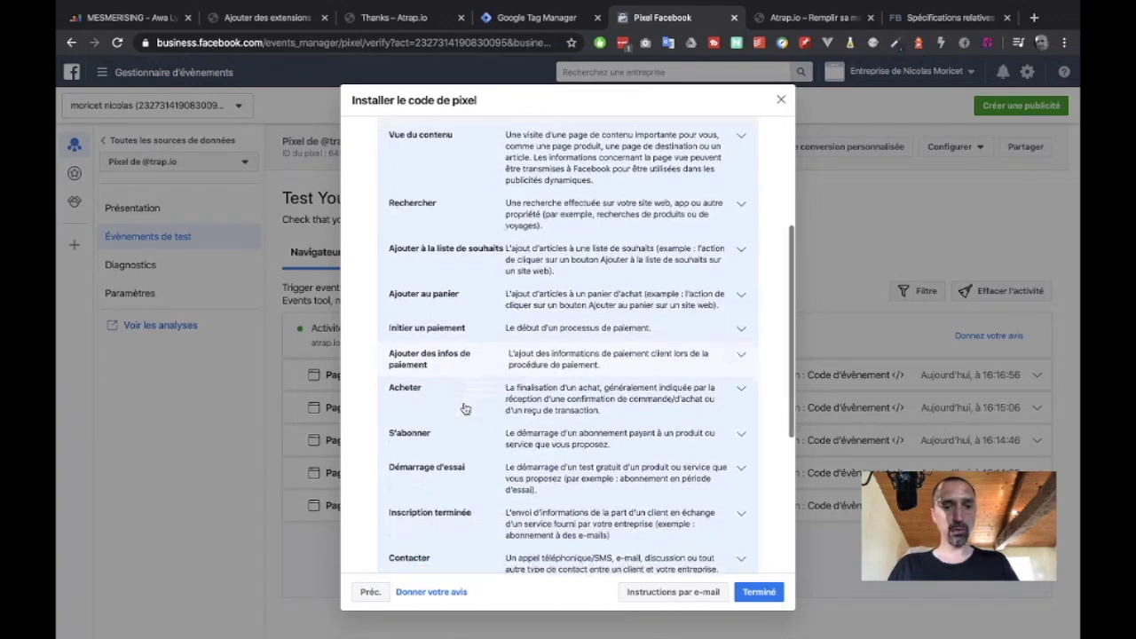
Search the event code list for "pros" and "lead", and look through the events for a matching entry
key(ctrl+f)
text(pros)
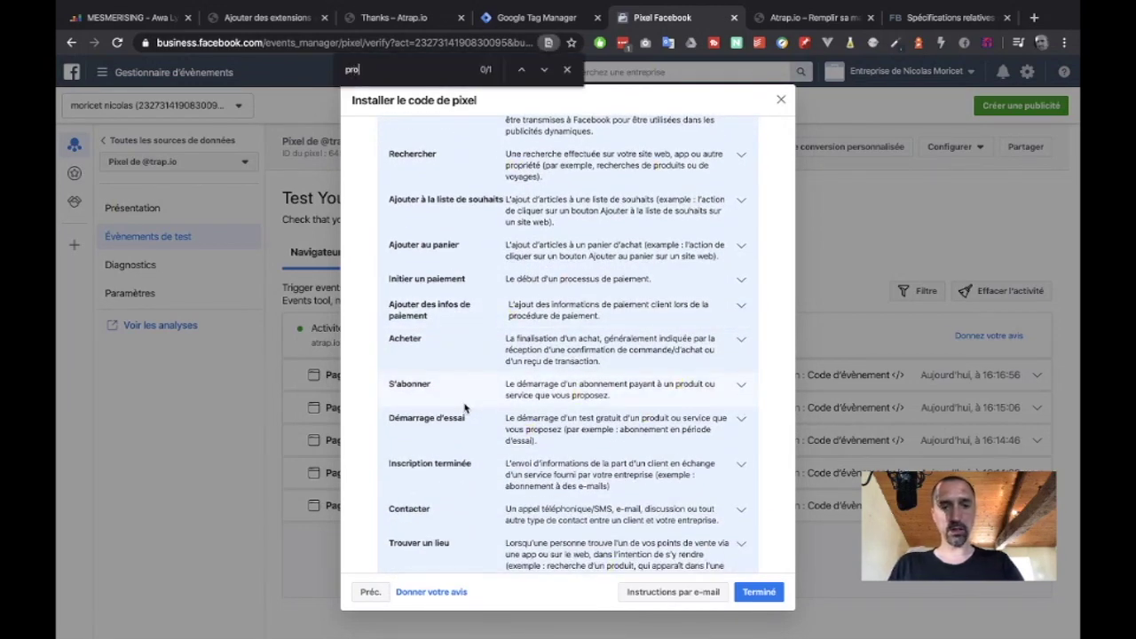
key(BackSpace)
key(BackSpace)
key(BackSpace)
key(BackSpace)
text(lead)
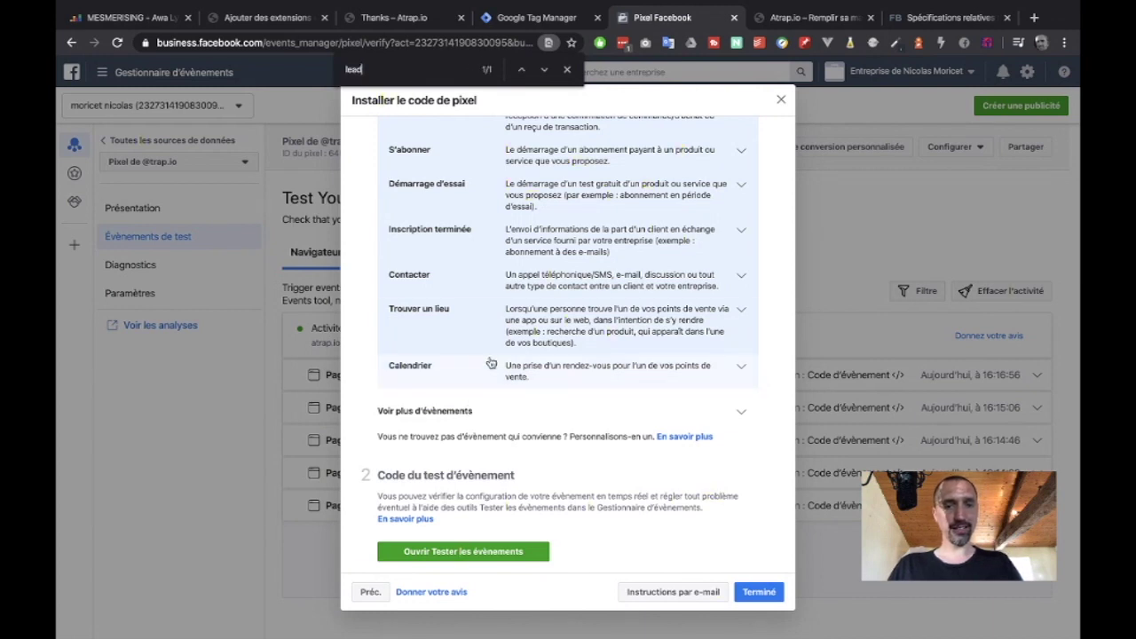
scroll(495, 355, up, 1)
scroll(498, 352, down, 1)
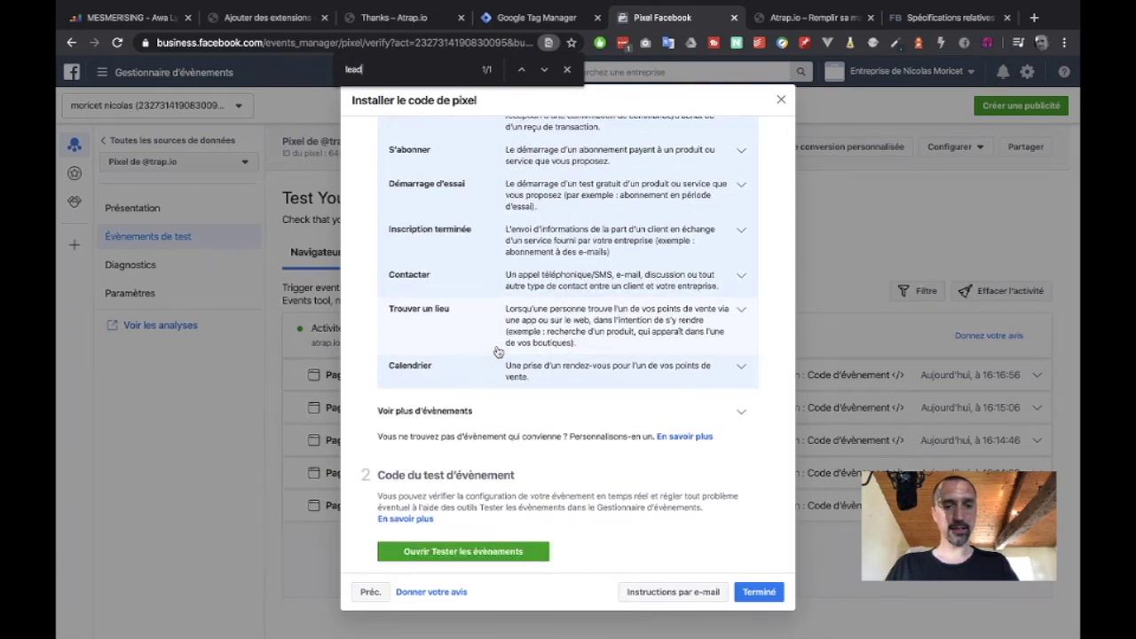
scroll(498, 353, up, 9)
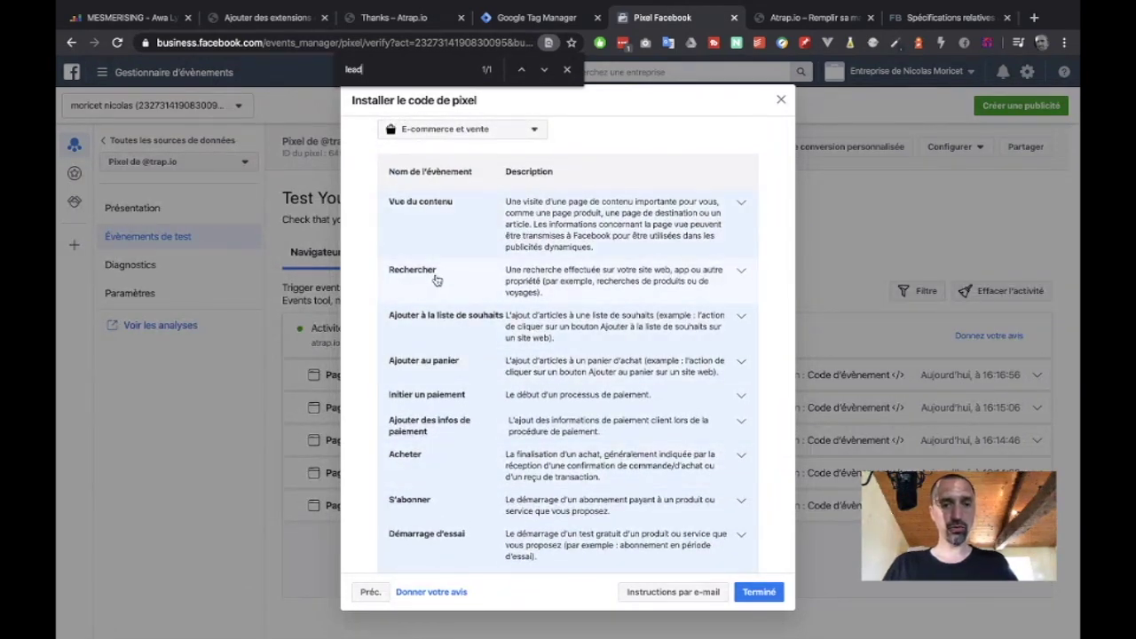
scroll(433, 359, down, 1)
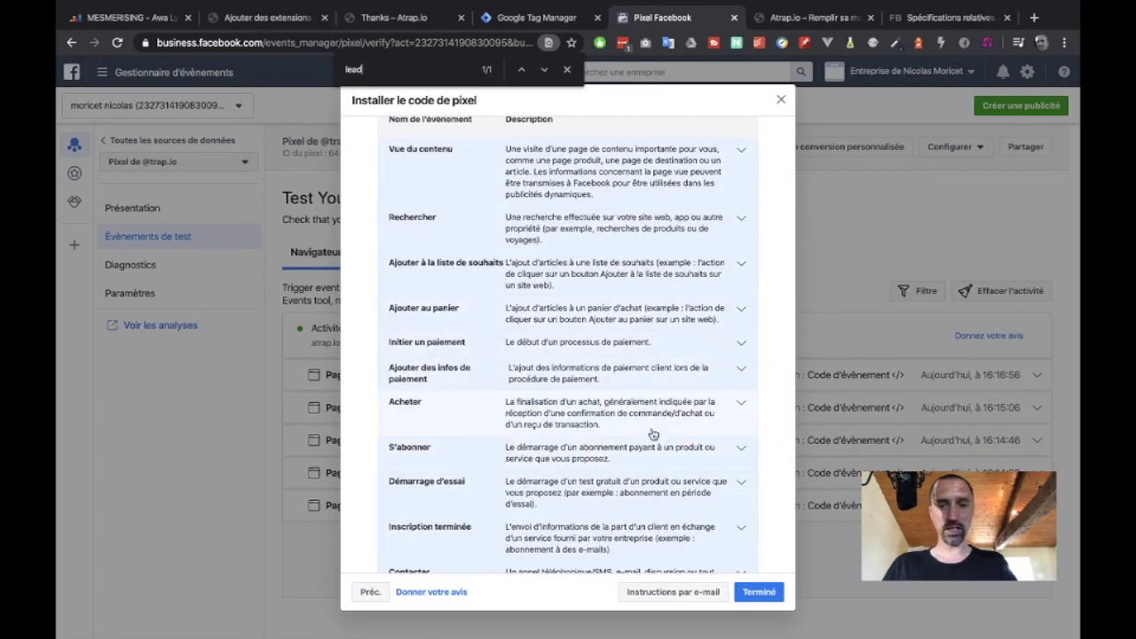
Expand the S'abonner event to examine its code details, and collapse it again
click(740, 447)
scroll(692, 453, down, 3)
scroll(640, 453, up, 1)
scroll(639, 436, up, 2)
click(740, 206)
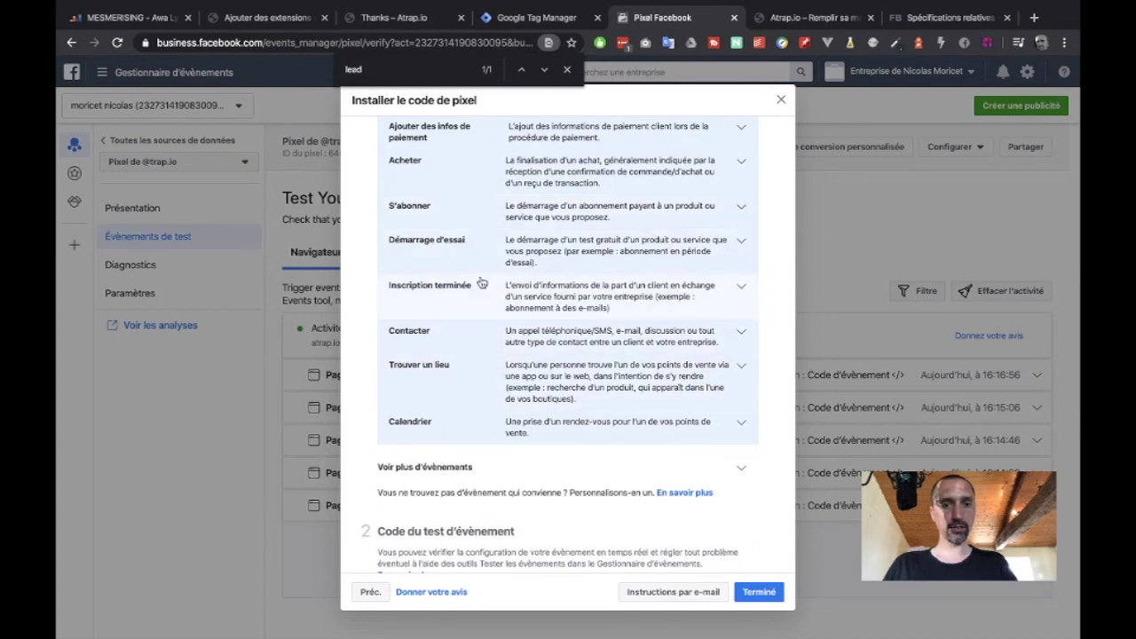
Expand the Inscription terminée event and copy its CompleteRegistration script to the clipboard
scroll(497, 298, up, 1)
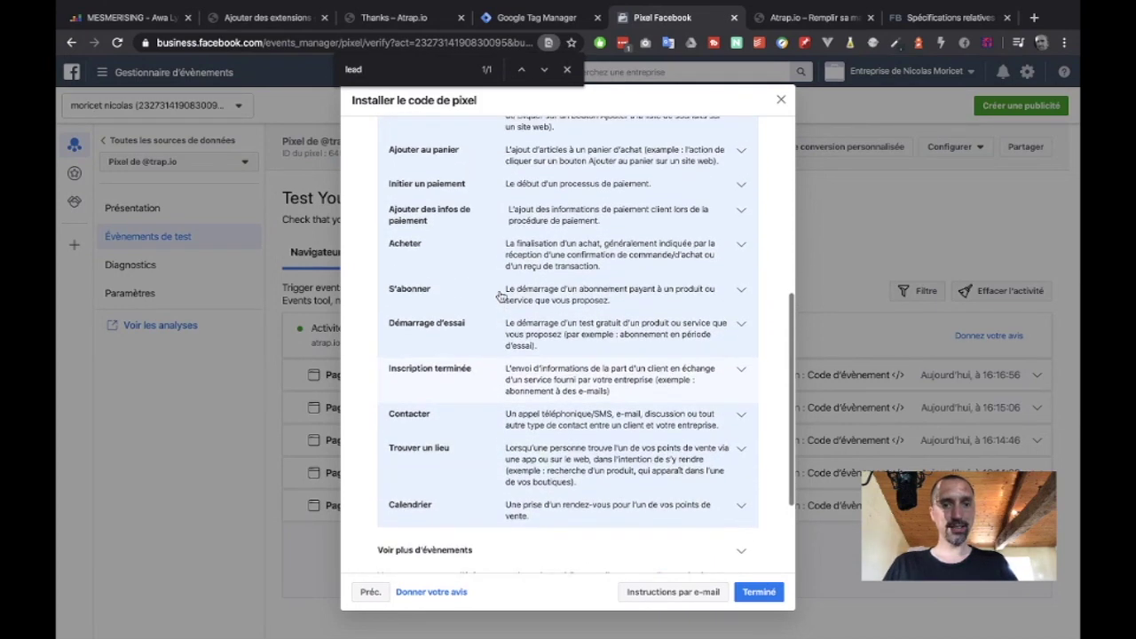
scroll(499, 297, up, 3)
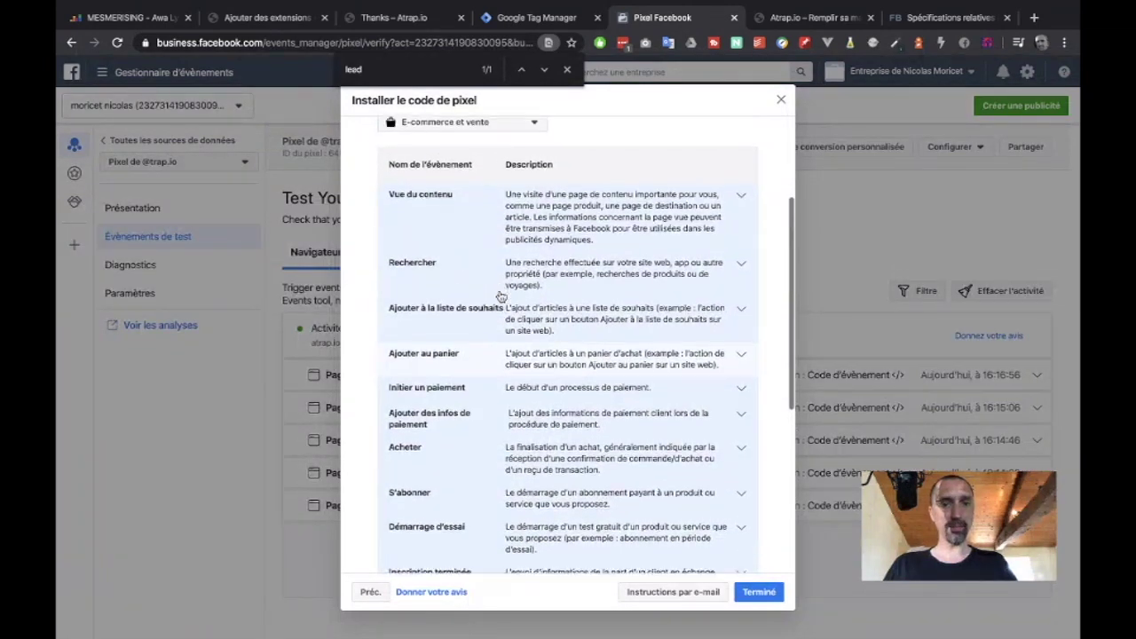
scroll(500, 297, down, 3)
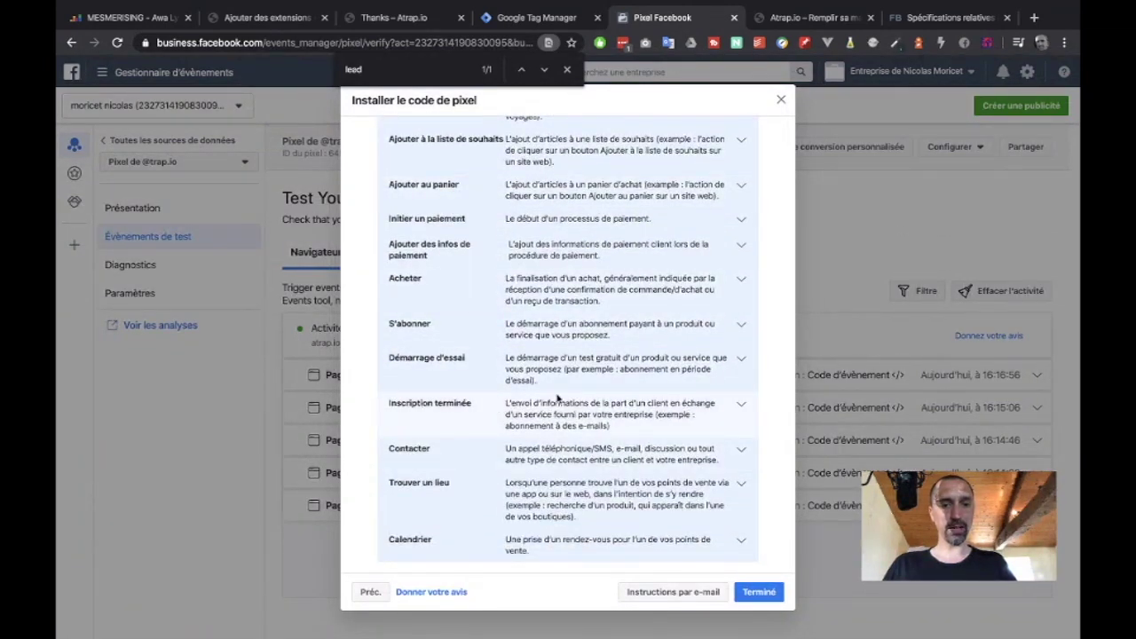
click(741, 404)
scroll(741, 406, down, 7)
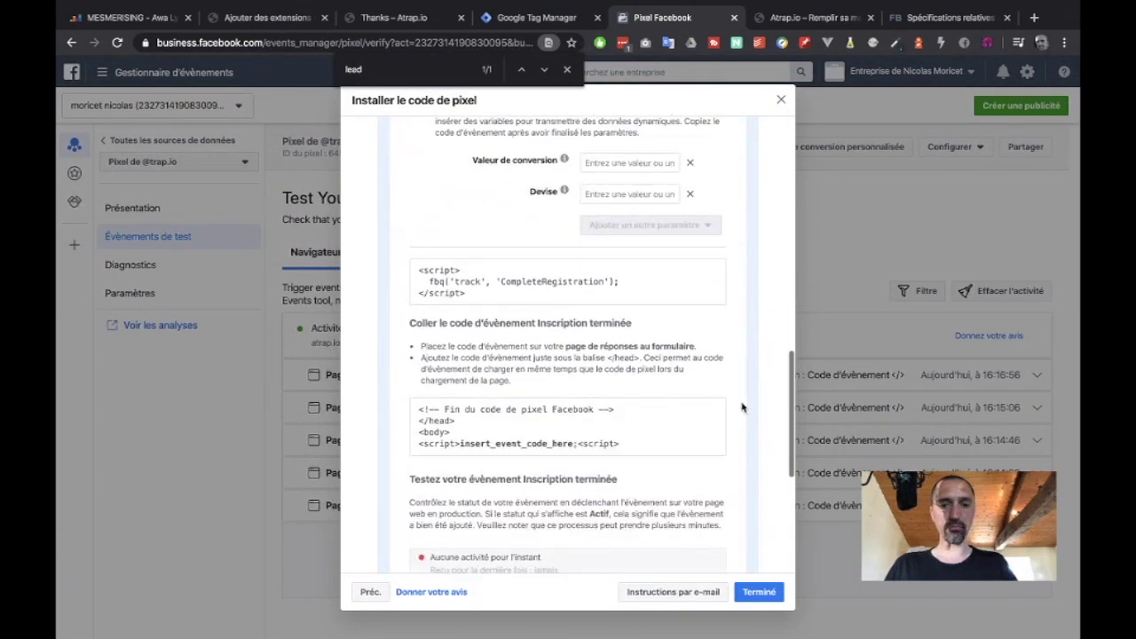
mouse_move(461, 302)
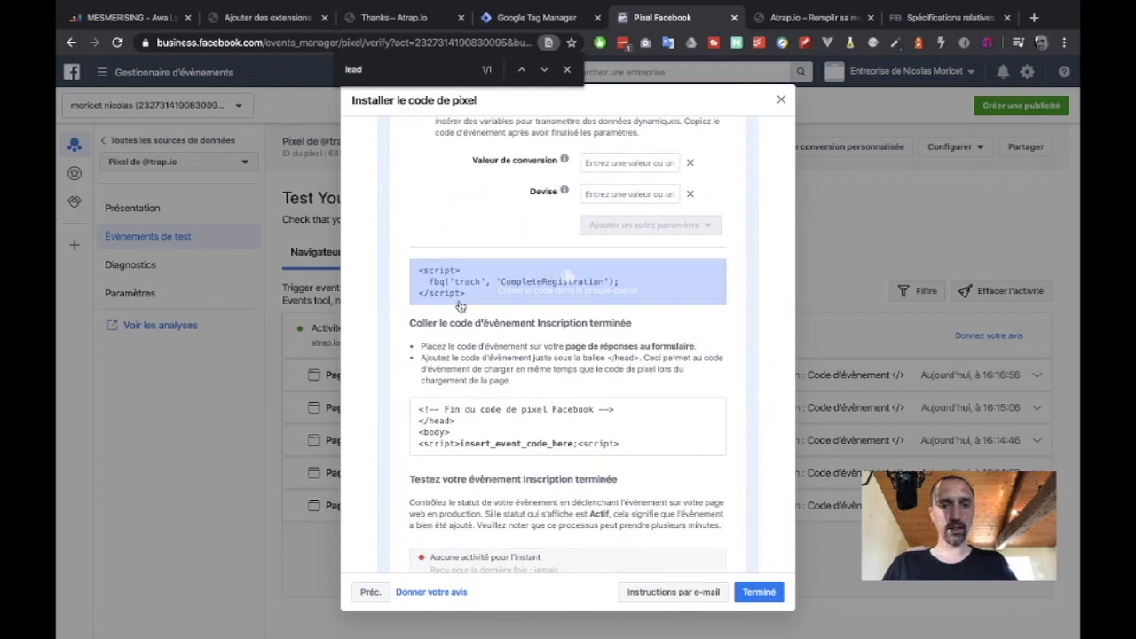
click(577, 277)
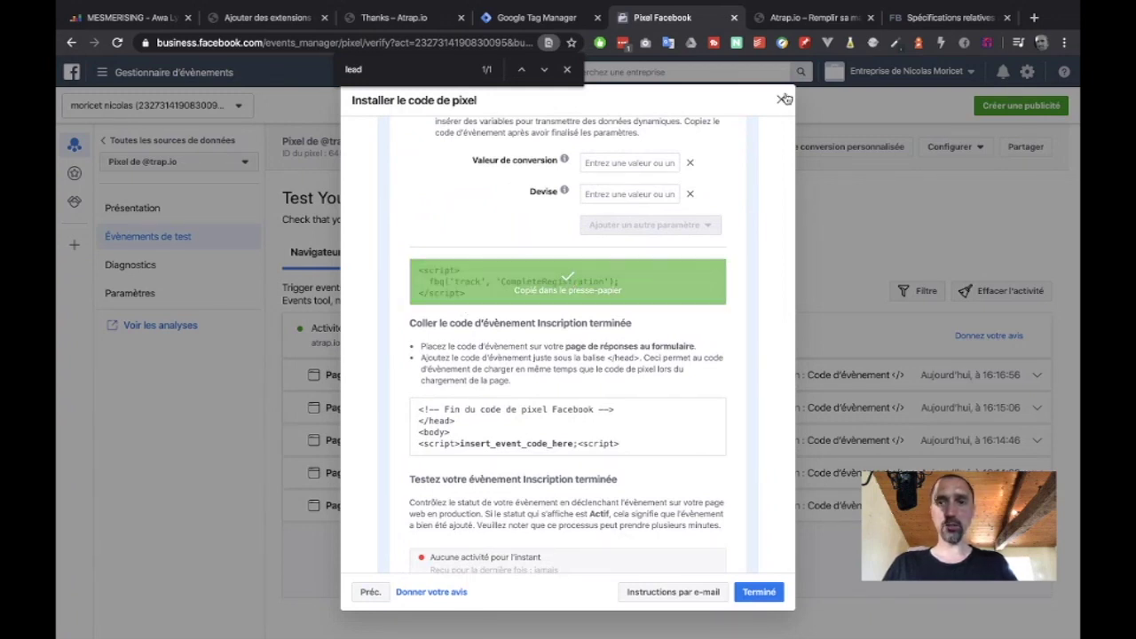
Switch to Google Tag Manager, paste the copied script as the tag's HTML and replace CompleteRegistration with Lead
click(813, 19)
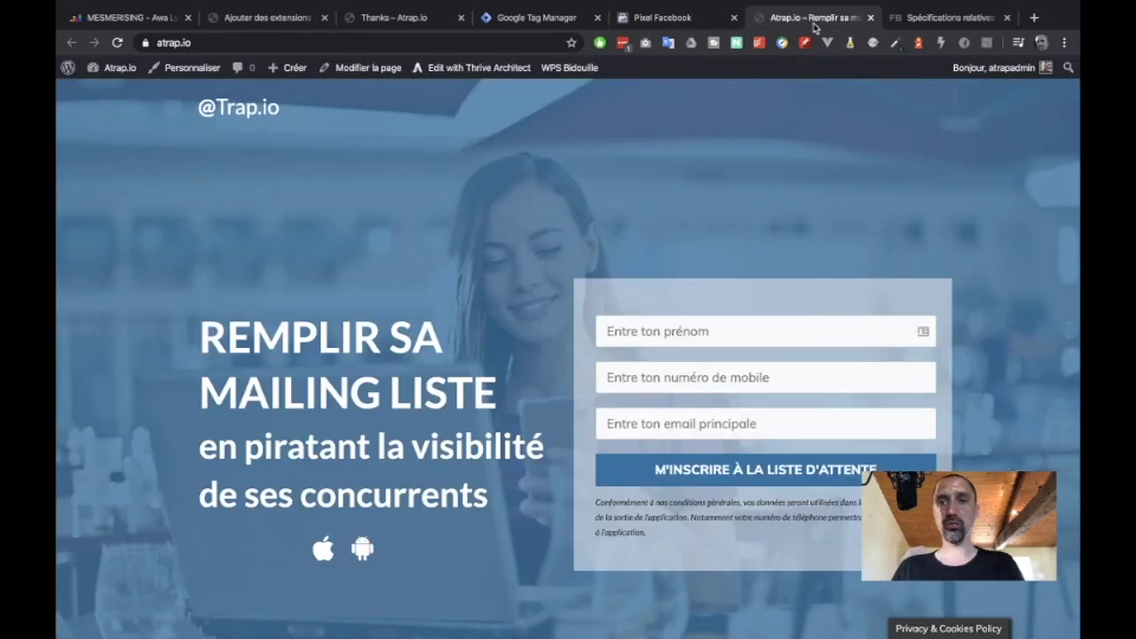
click(558, 19)
text(<script>   fbq('track', 'CompleteRegistration'); </script>)
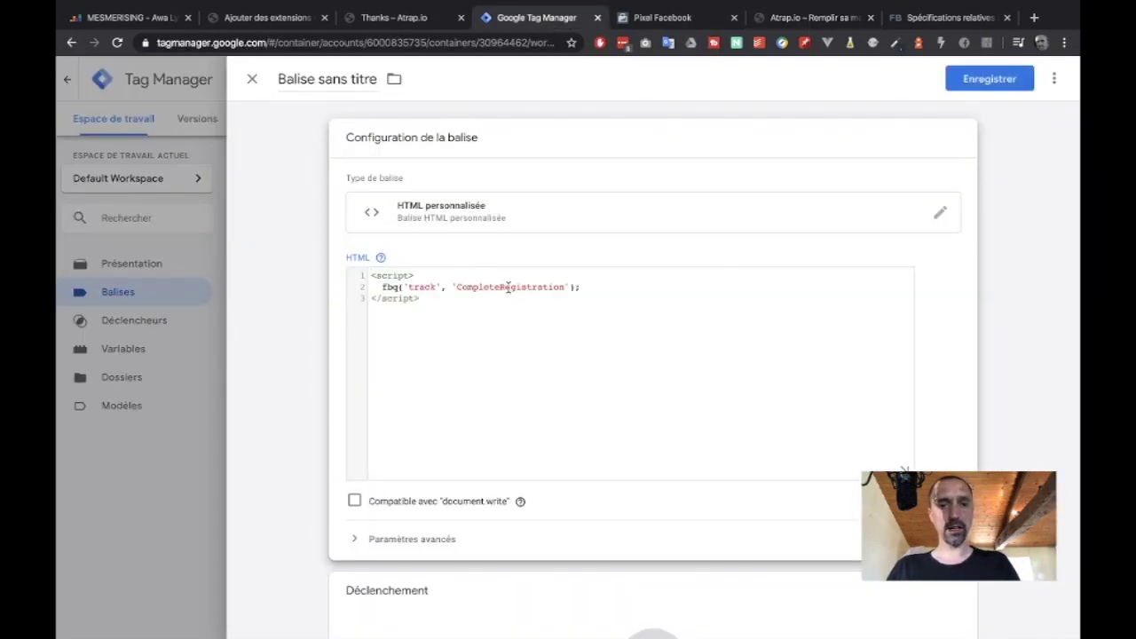
double_click(509, 286)
text(Lead)
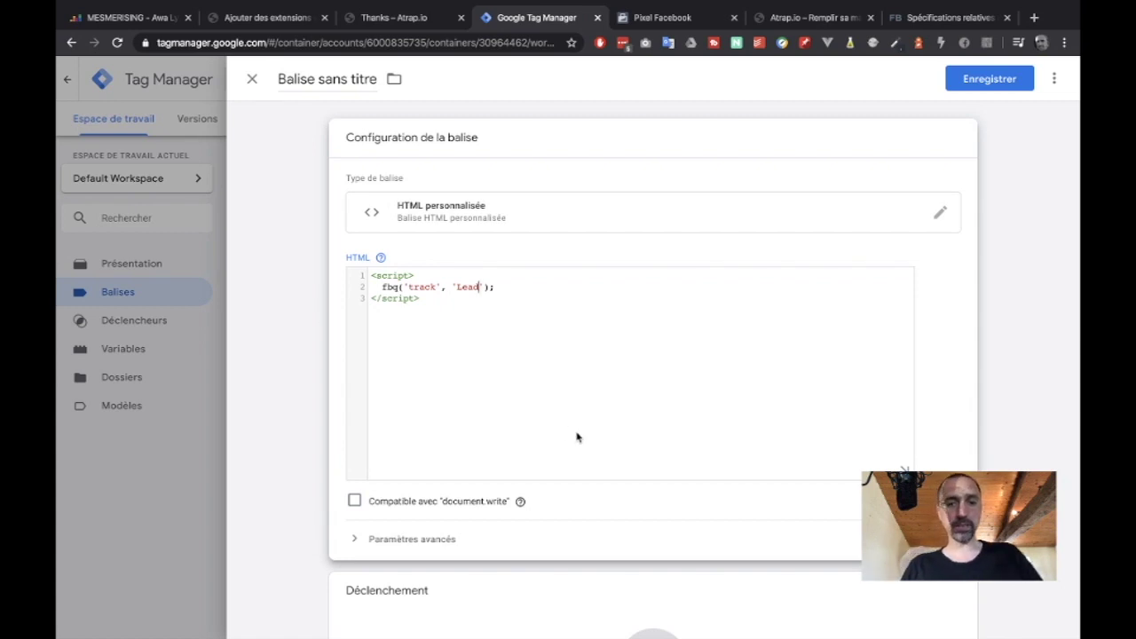
Set the tag's firing option to Une fois par page in the advanced settings
click(438, 539)
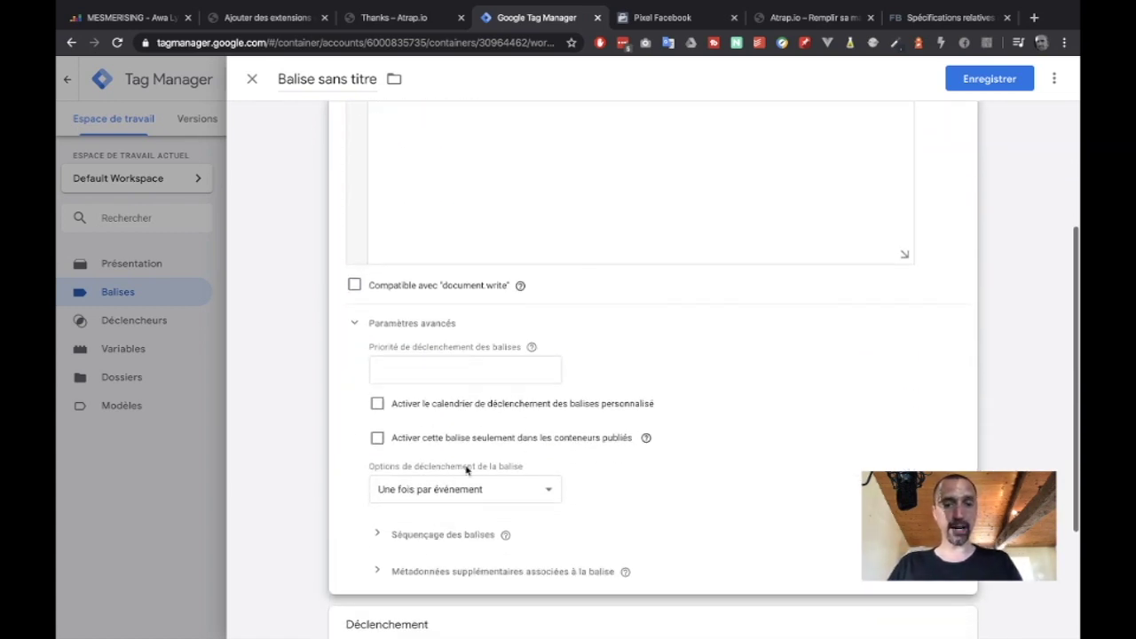
click(415, 495)
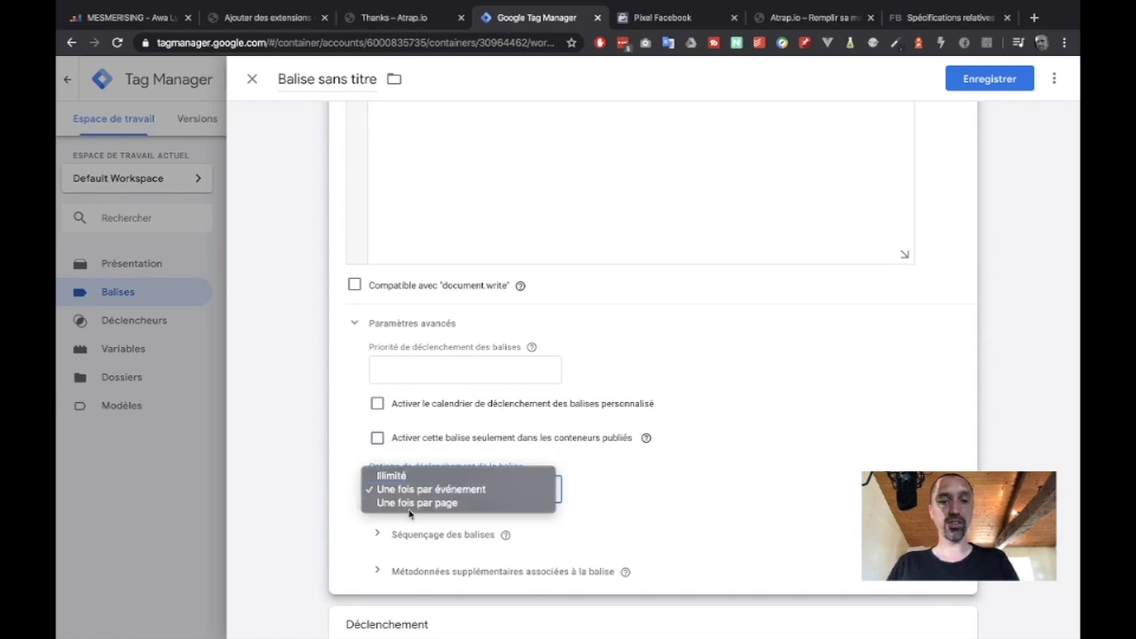
click(409, 506)
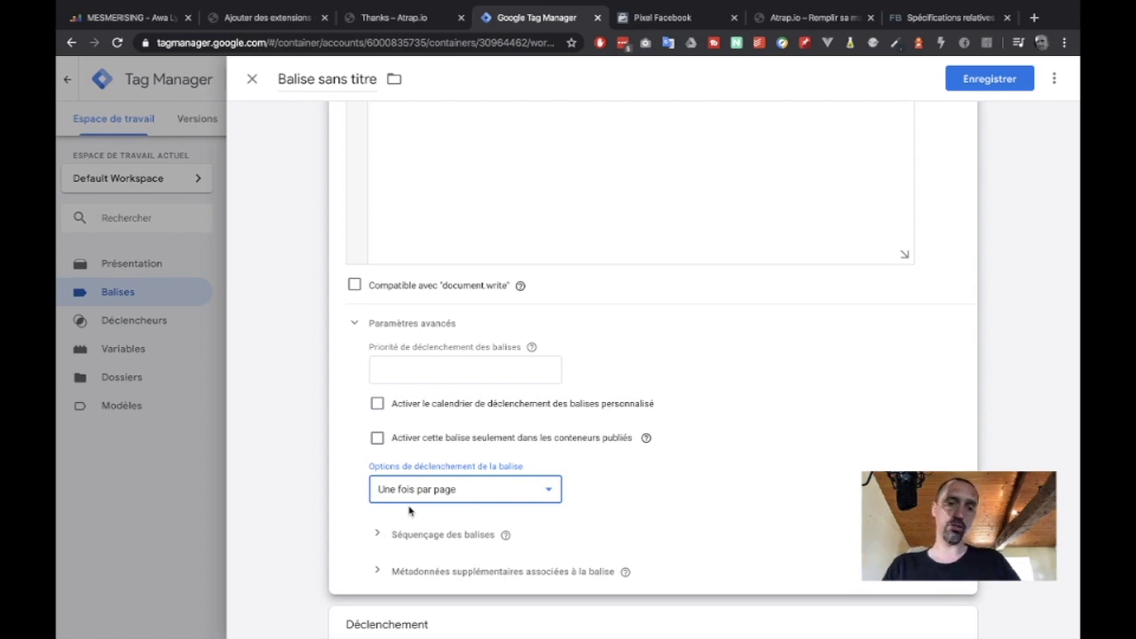
click(433, 490)
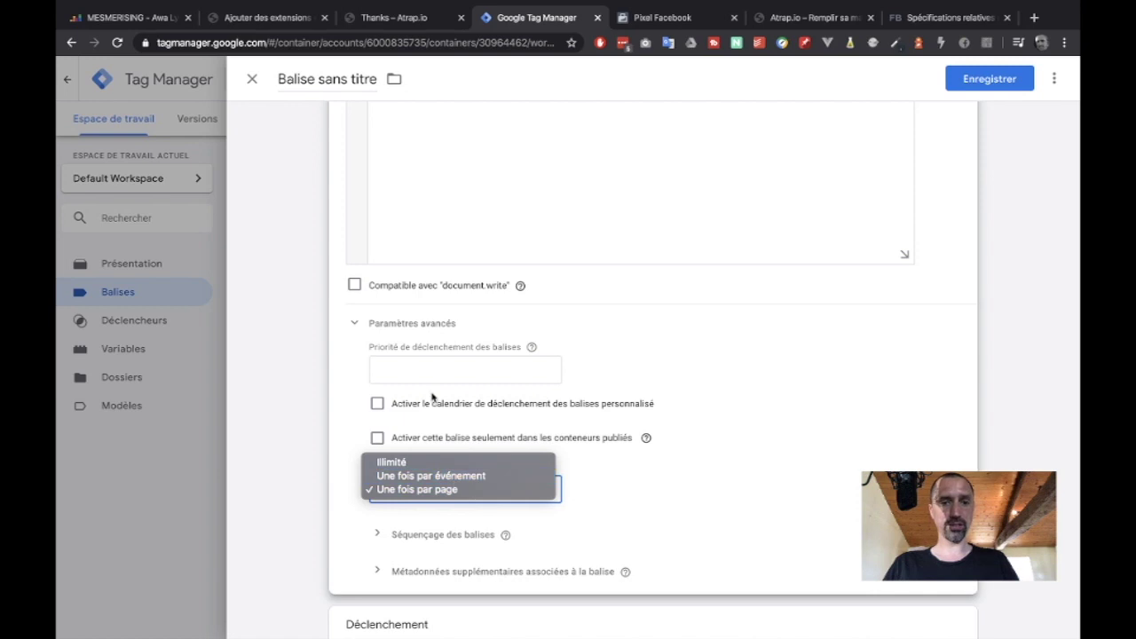
click(647, 474)
Assign the All Pages trigger to the Lead tag
scroll(532, 355, down, 2)
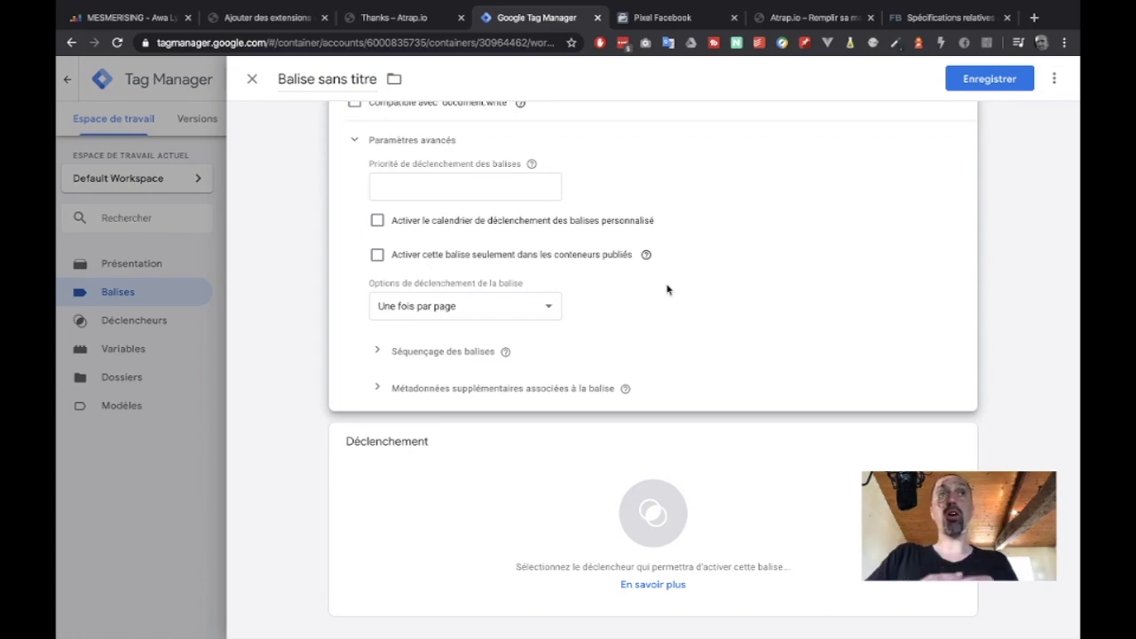
click(485, 495)
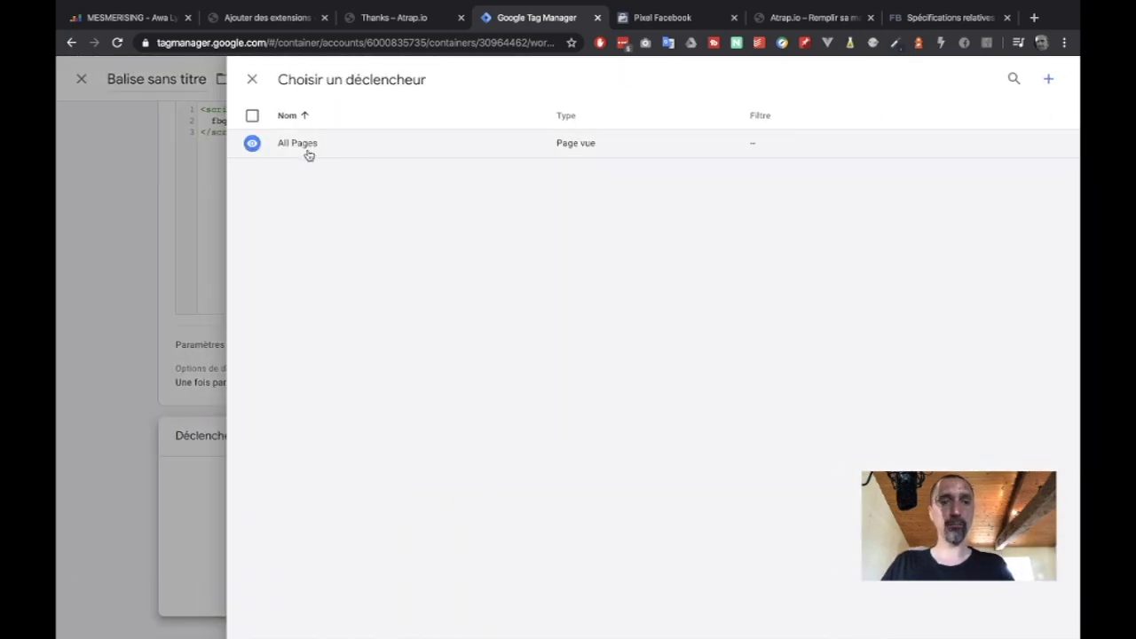
click(305, 152)
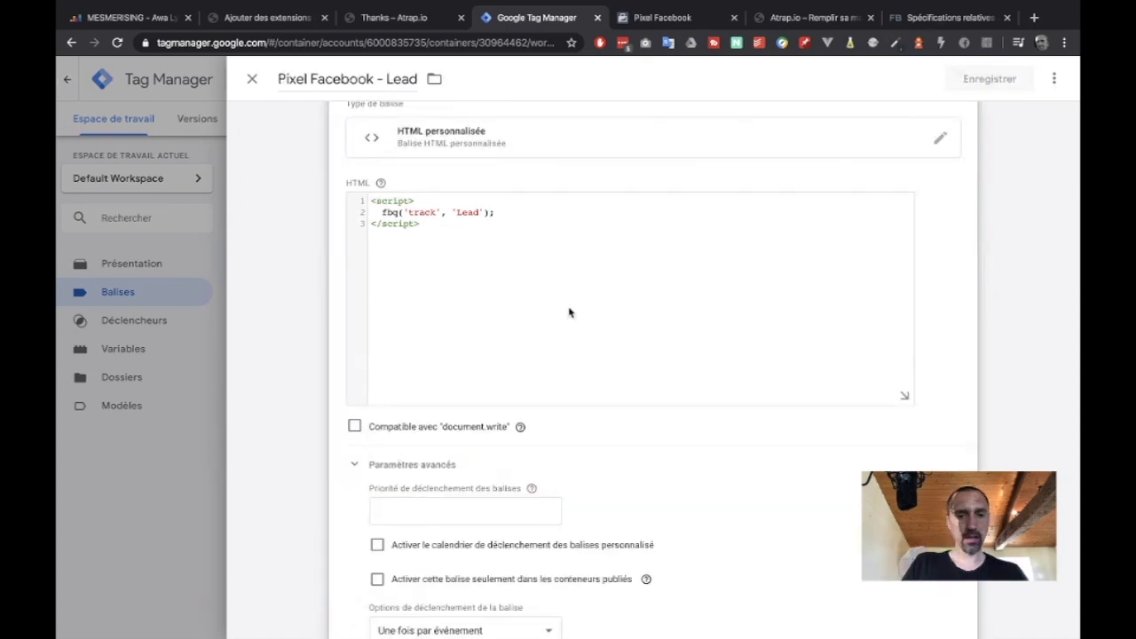
Remove the All Pages trigger from the Lead tag and save the tag without any trigger
scroll(568, 312, down, 3)
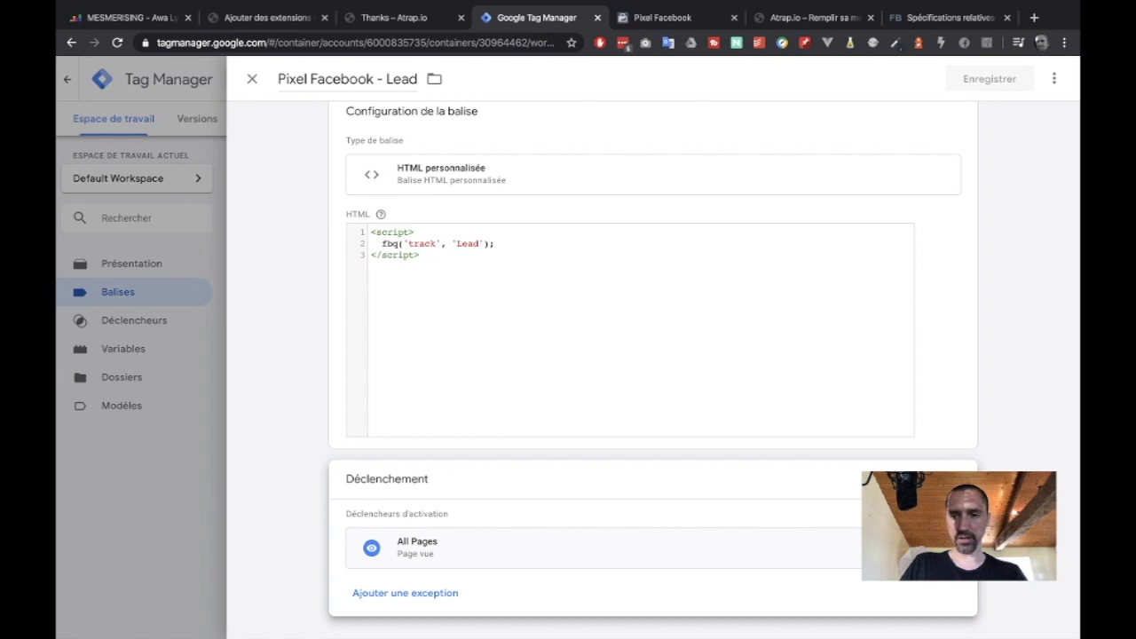
click(943, 548)
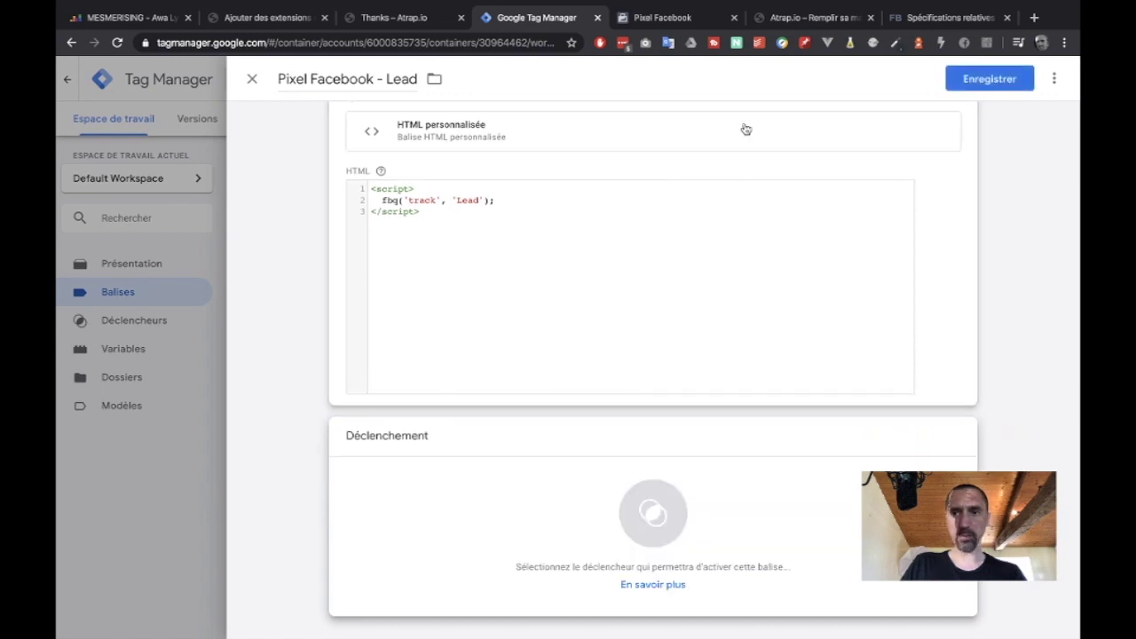
click(986, 78)
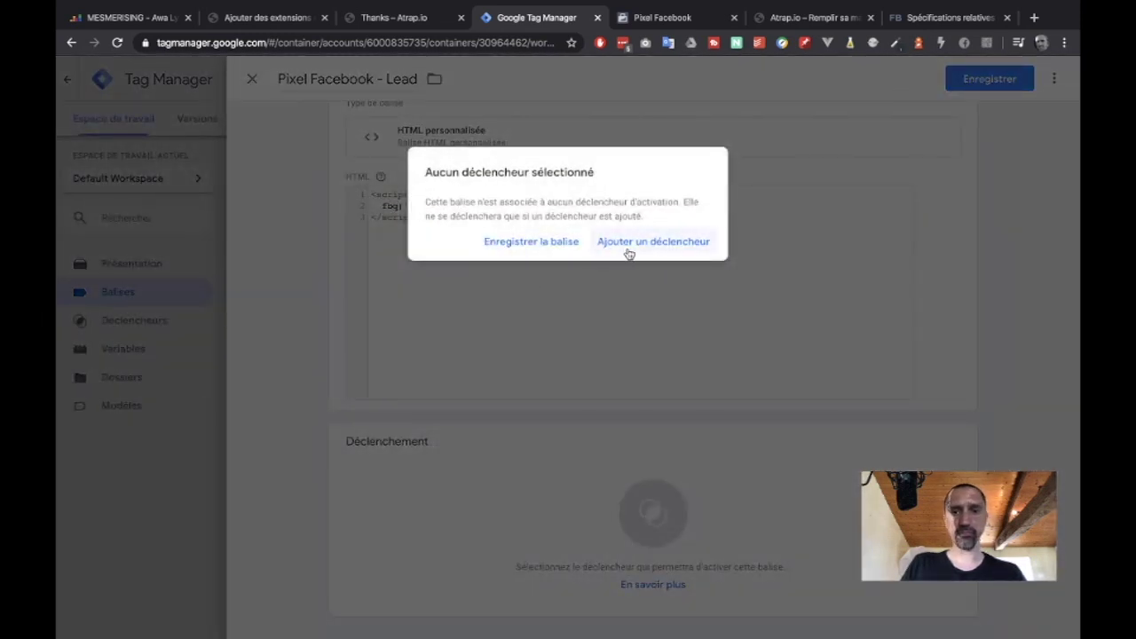
click(524, 249)
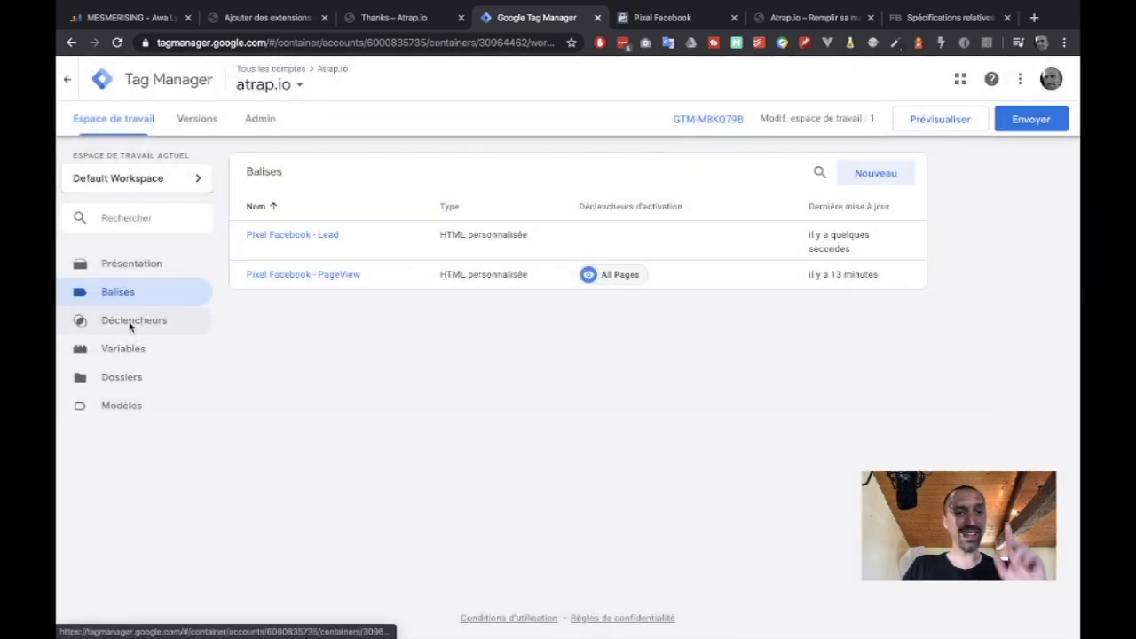
Create a new trigger of type Page vue that runs only on Certaines pages vues
click(131, 327)
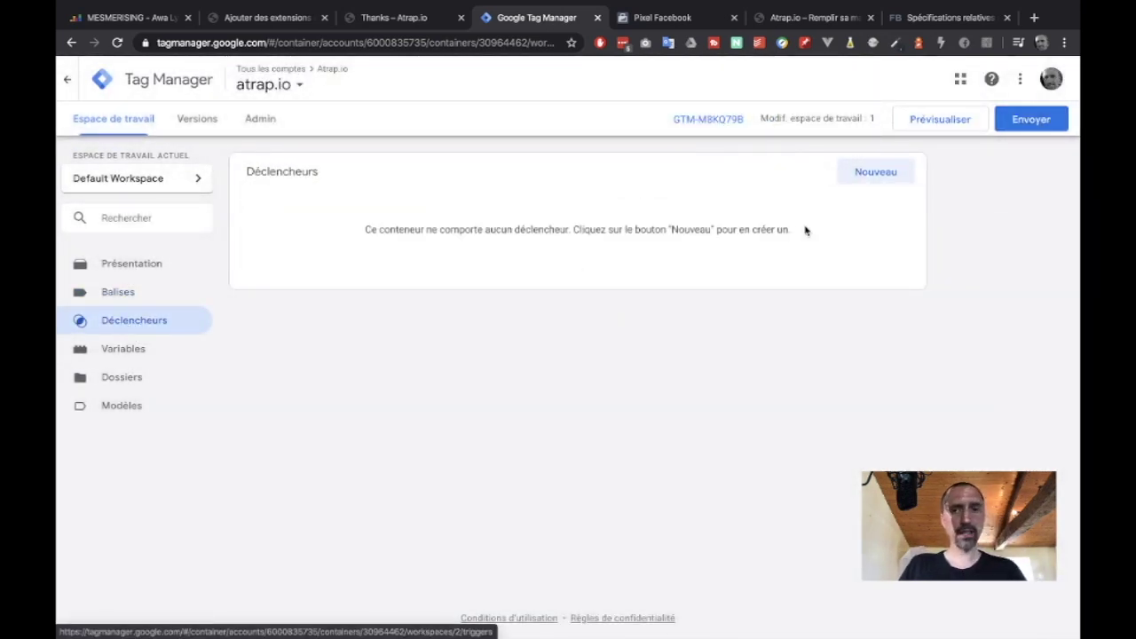
click(886, 169)
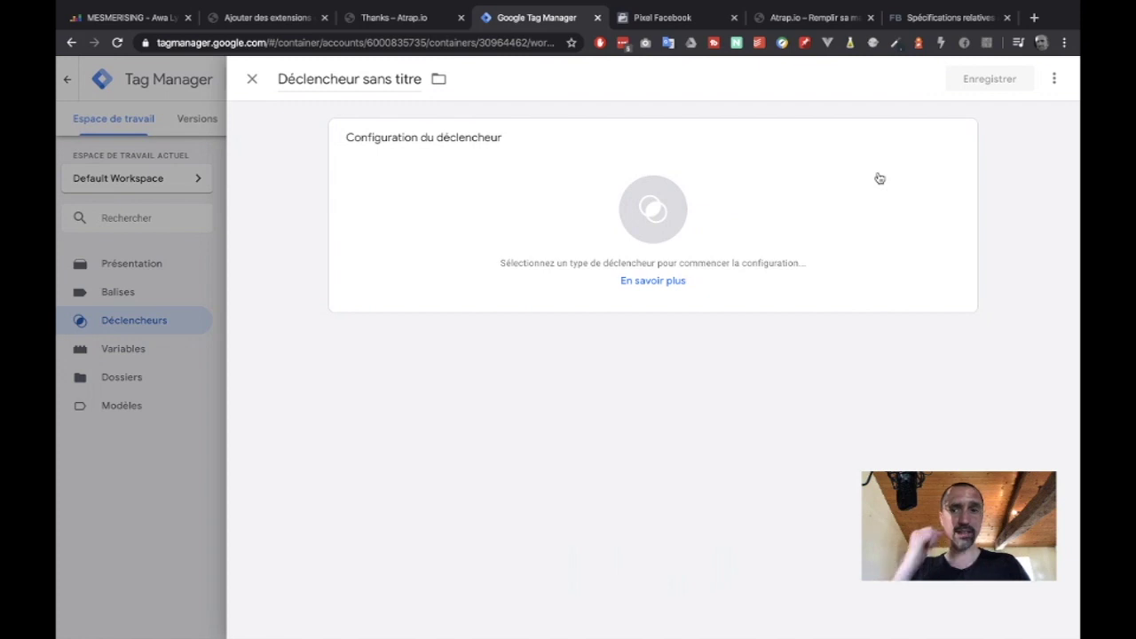
click(774, 193)
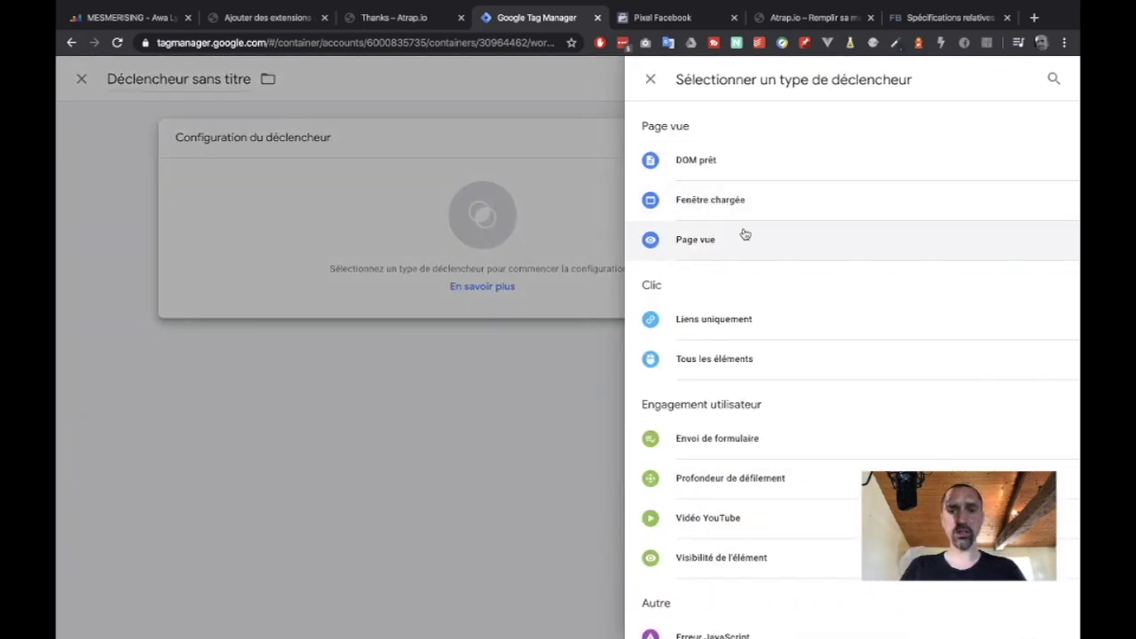
click(702, 241)
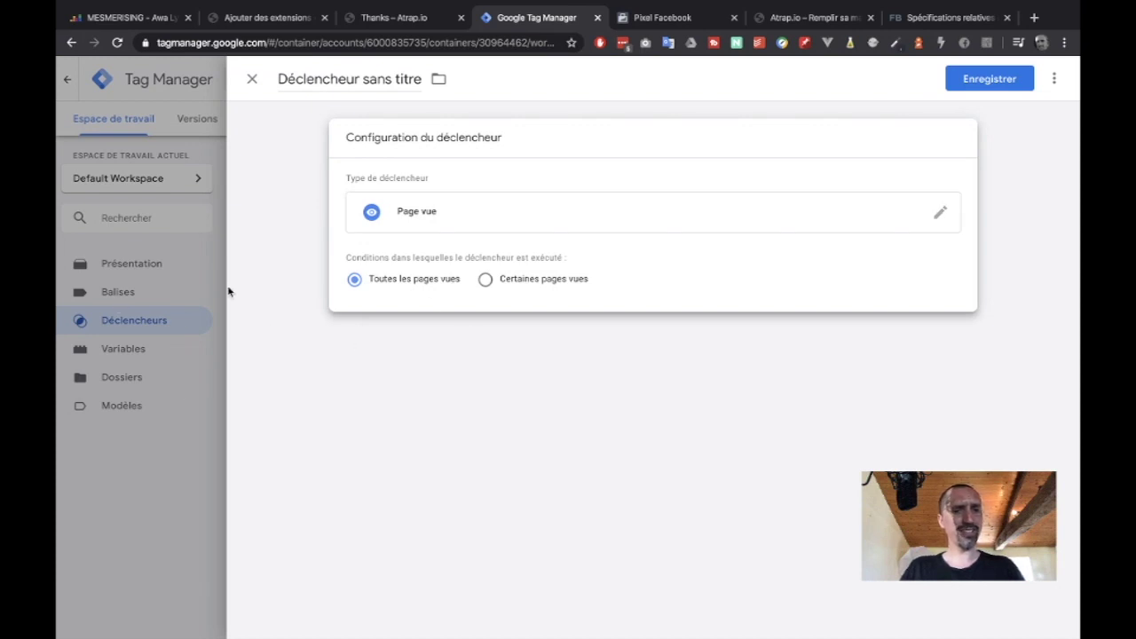
click(486, 280)
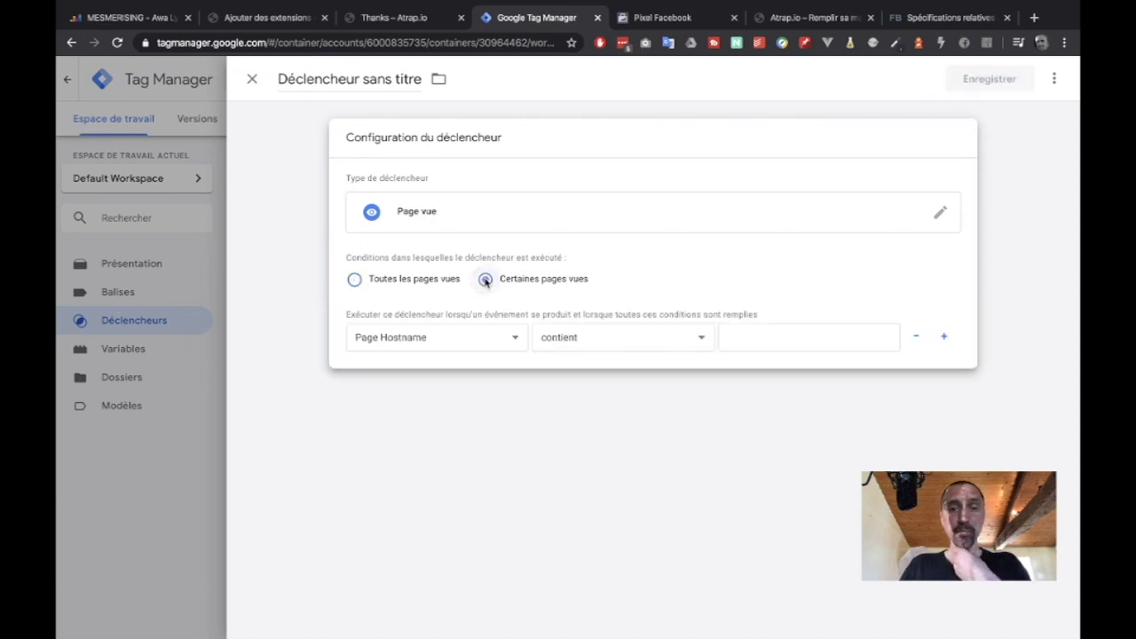
click(475, 338)
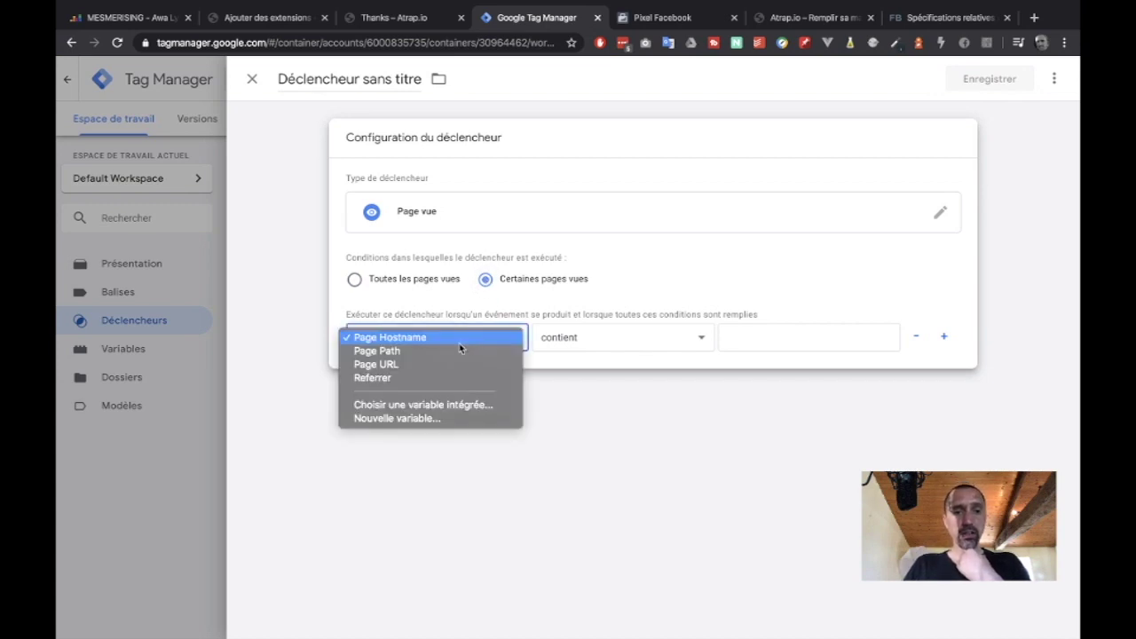
click(402, 365)
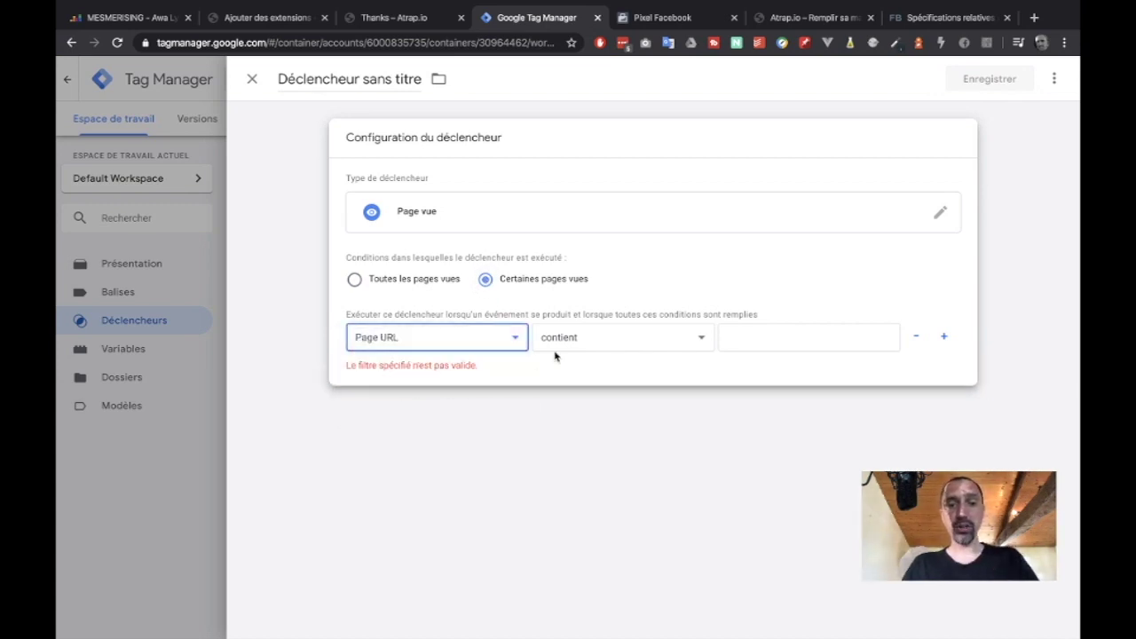
click(592, 336)
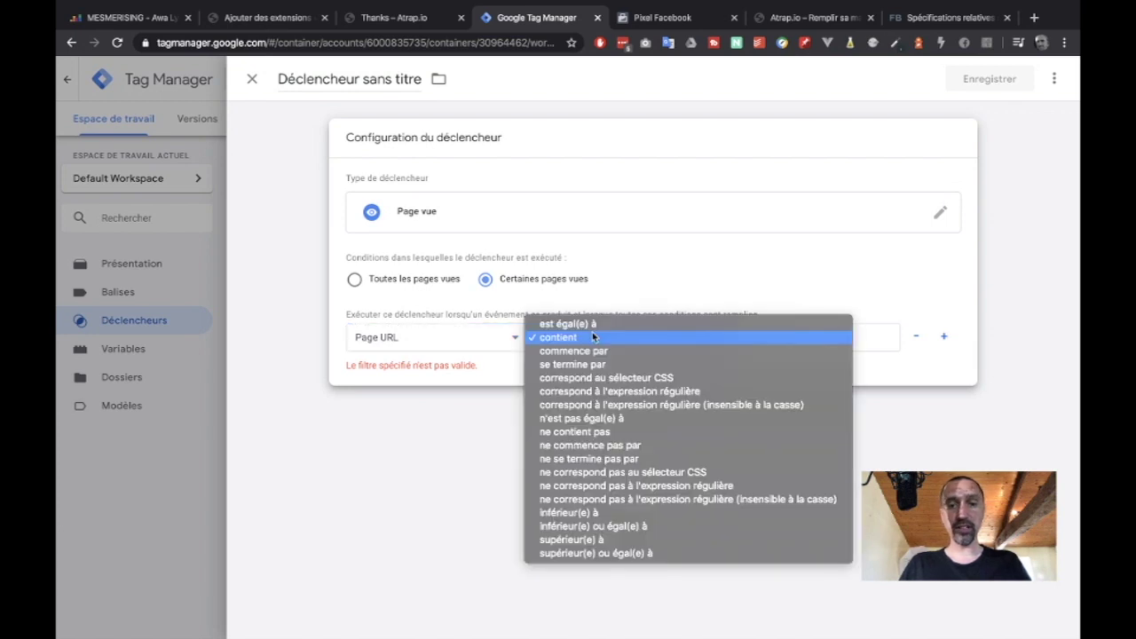
click(564, 338)
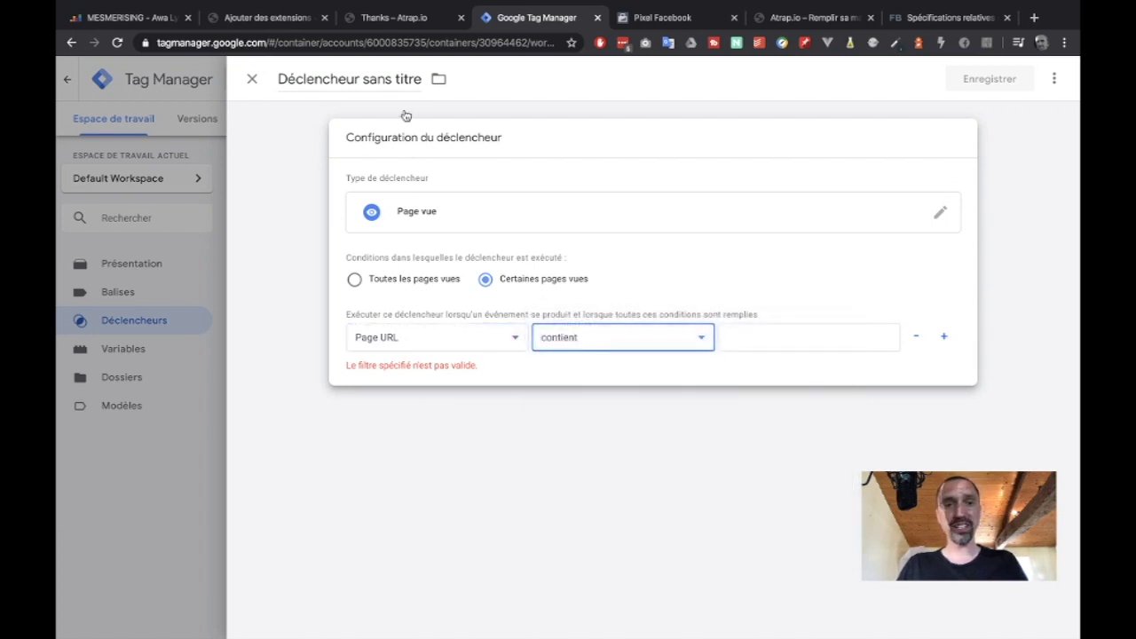
click(381, 20)
click(231, 42)
key(ctrl+c)
click(521, 19)
click(741, 337)
key(ctrl+v)
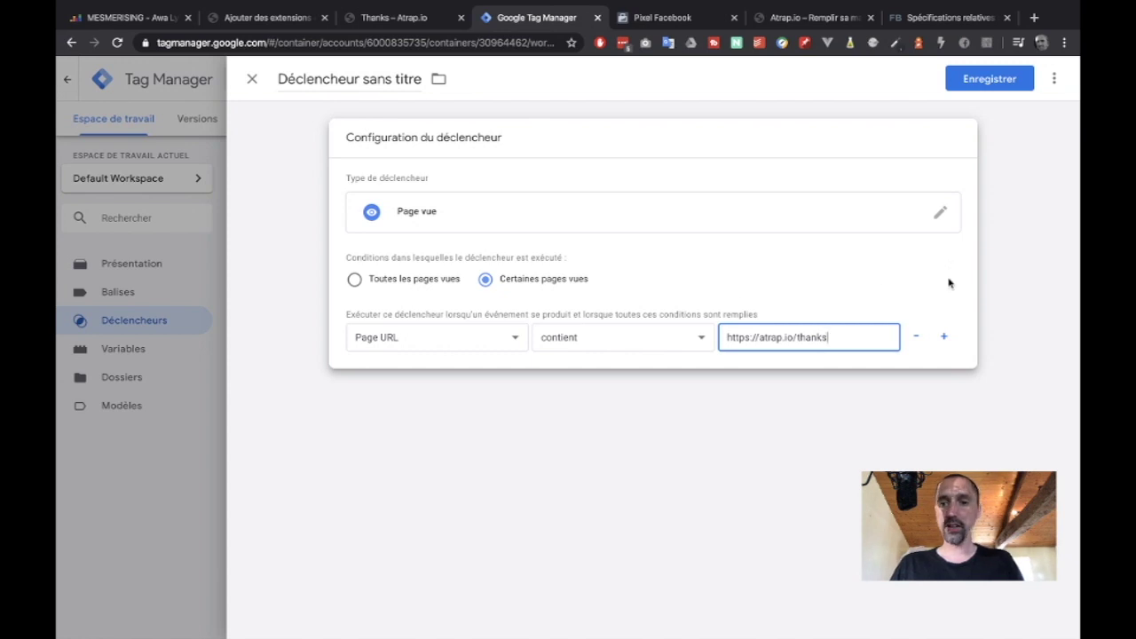
Save the trigger under the name Pixel Facebook - Lead
click(989, 85)
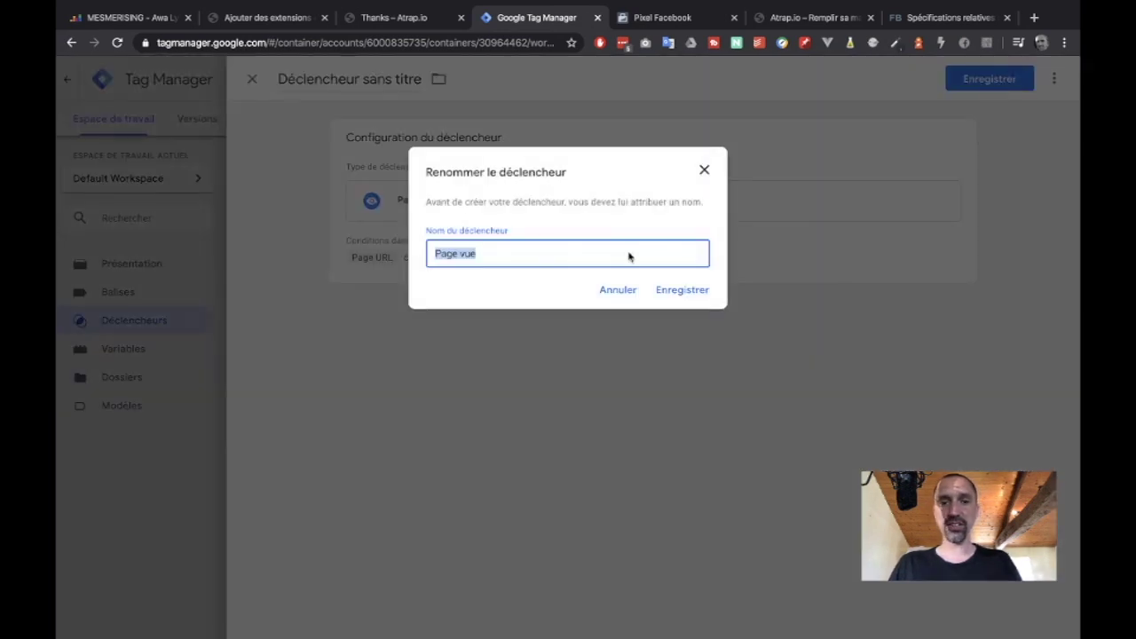
key(Right)
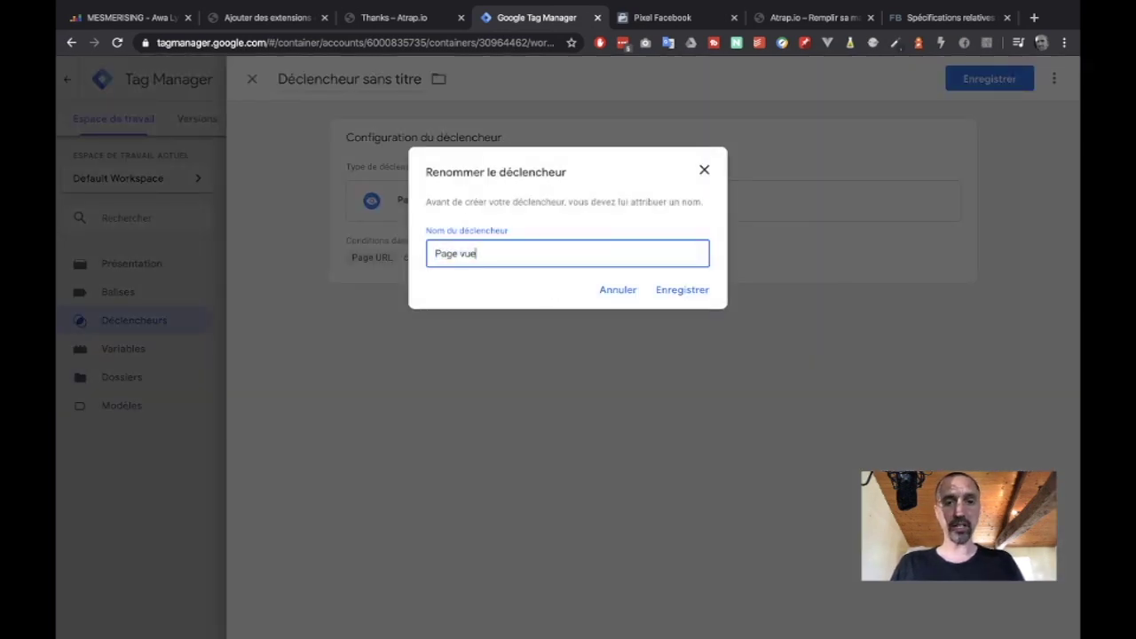
key(ctrl+a)
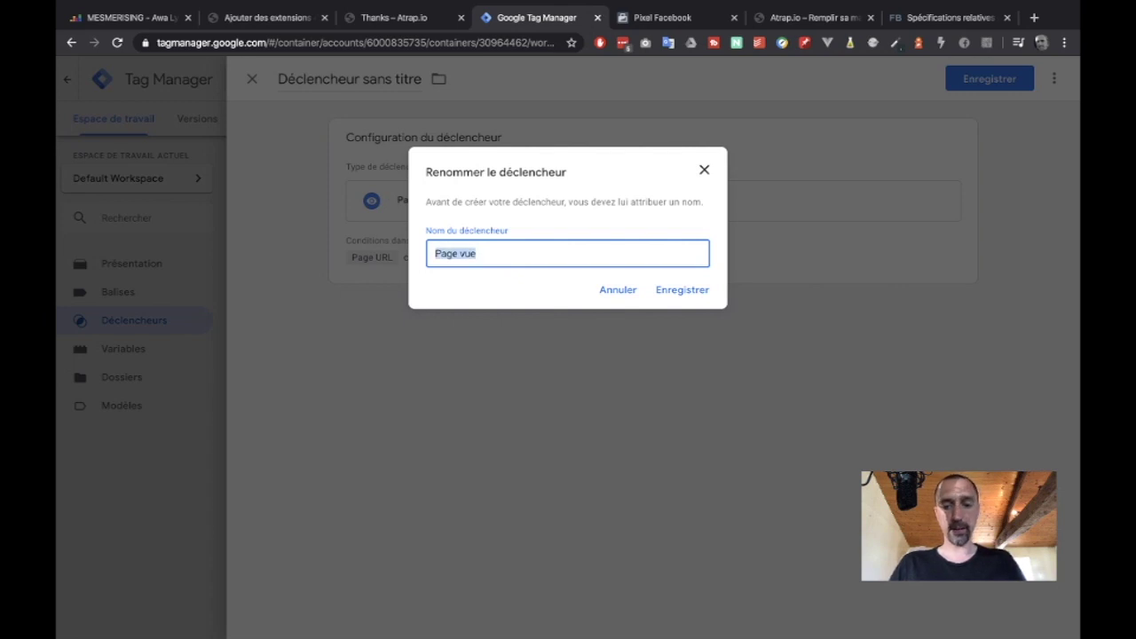
text(Pixe)
key(Down)
key(Down)
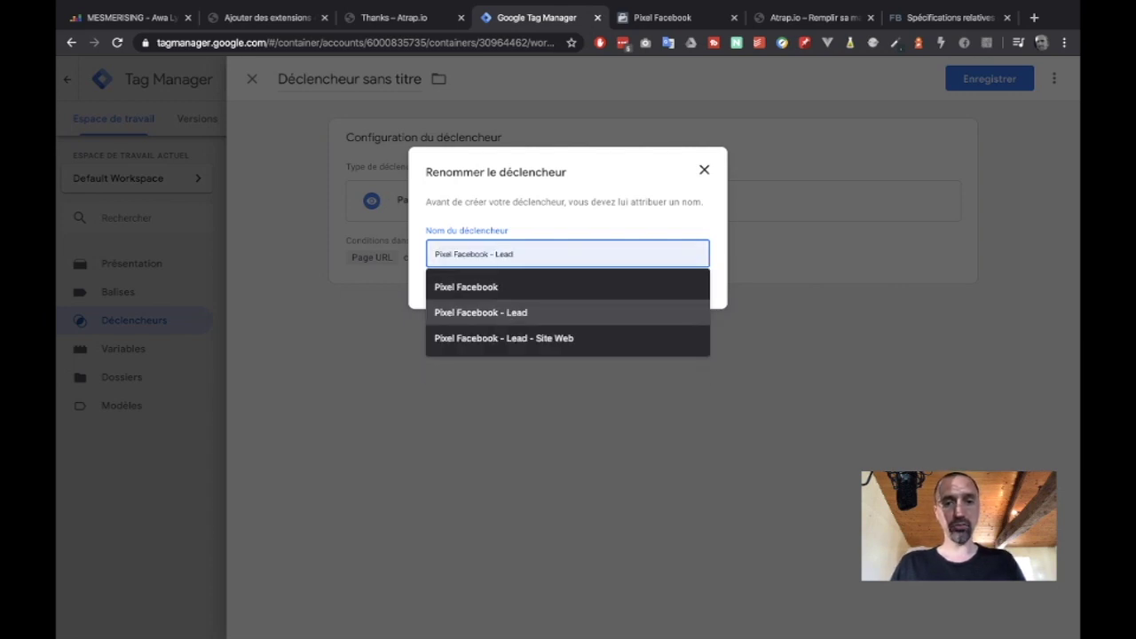
key(Return)
click(686, 292)
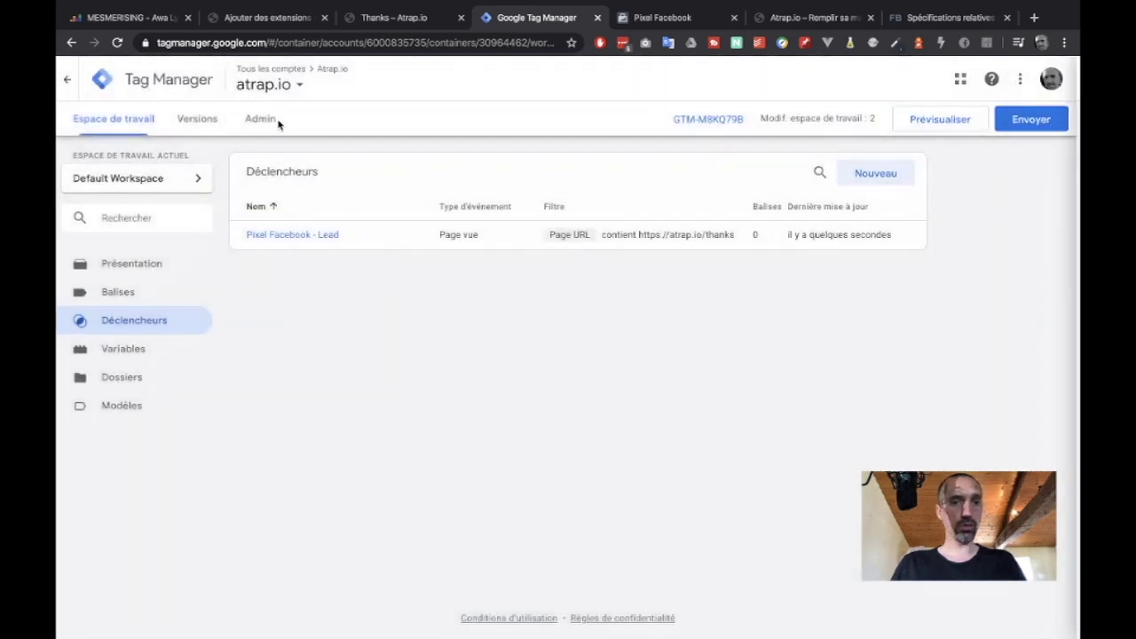
Assign the Pixel Facebook - Lead trigger to the Pixel Facebook - Lead tag and save the tag
click(140, 295)
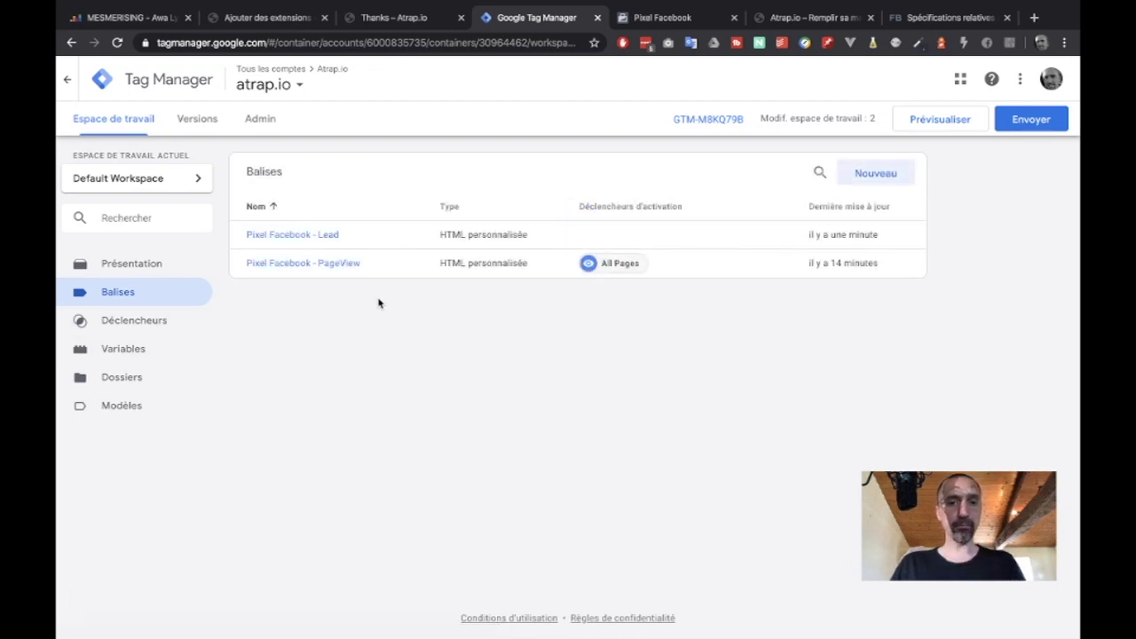
click(330, 236)
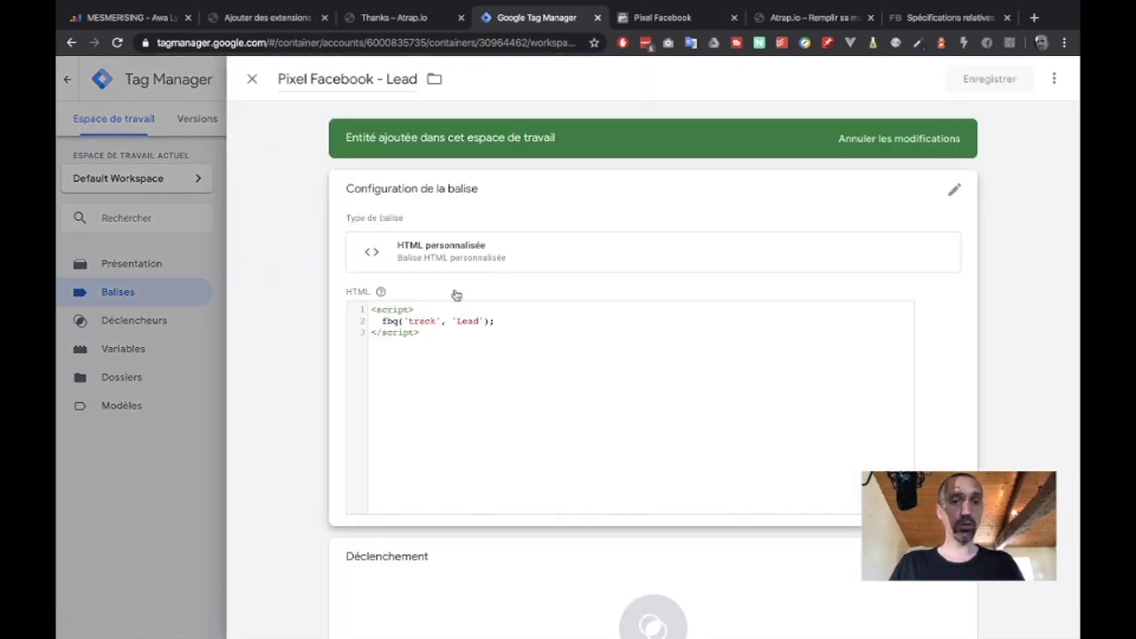
scroll(555, 443, down, 2)
click(586, 492)
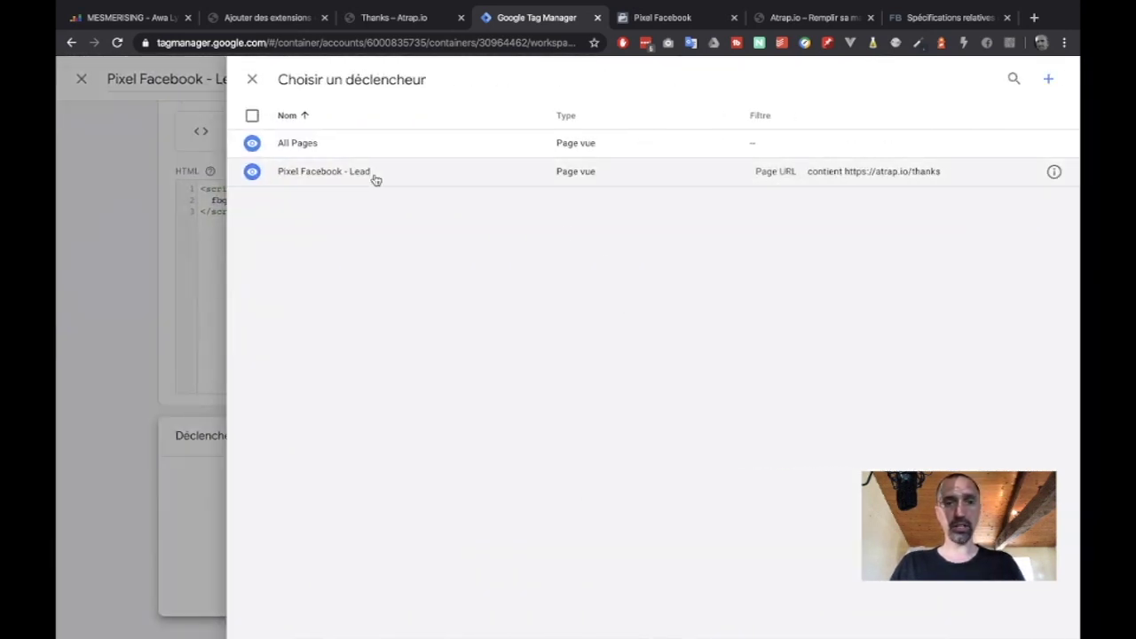
click(307, 175)
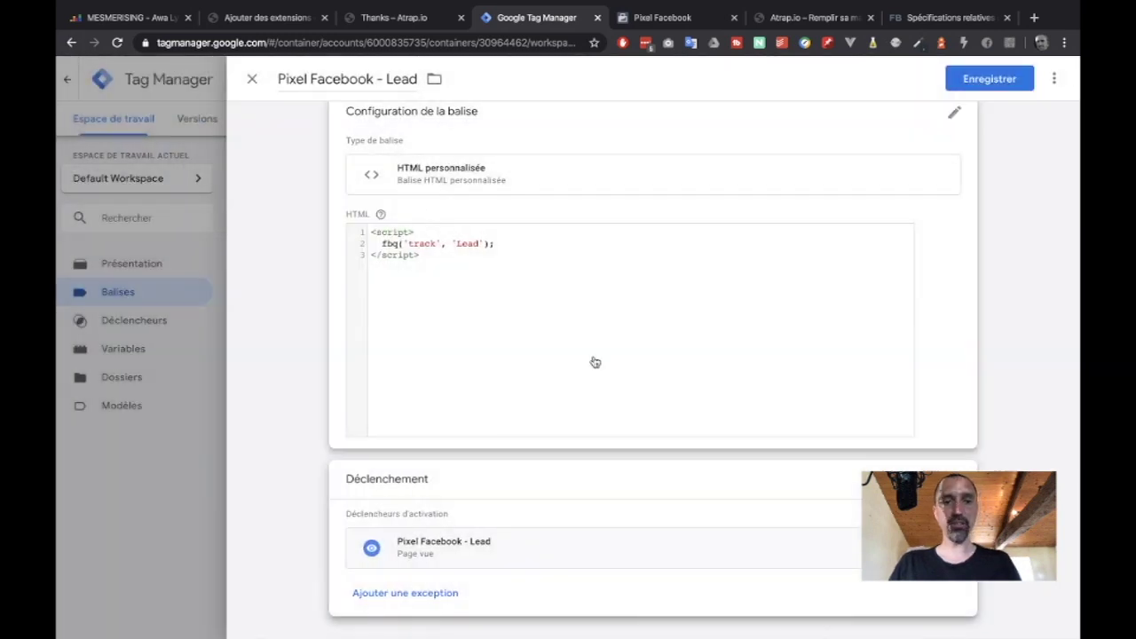
click(1005, 80)
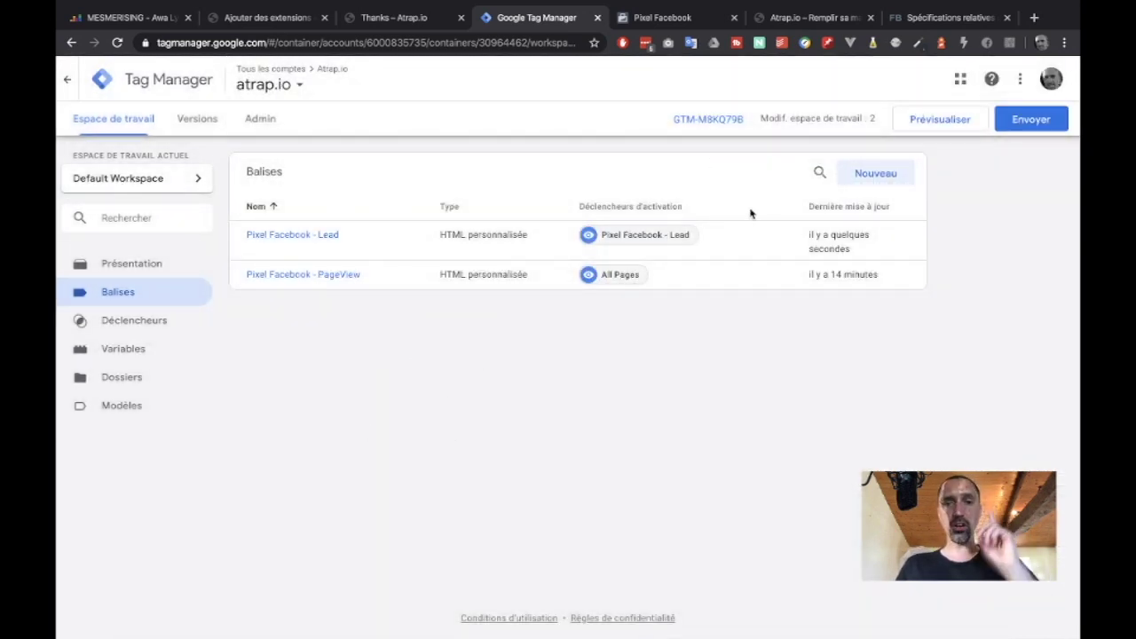
Publish the changes as Version 2 with the description "Ajouter de l'événement lead du pixel facebook", and return to the workspace's tag list
click(989, 126)
click(387, 240)
text(Version 2)
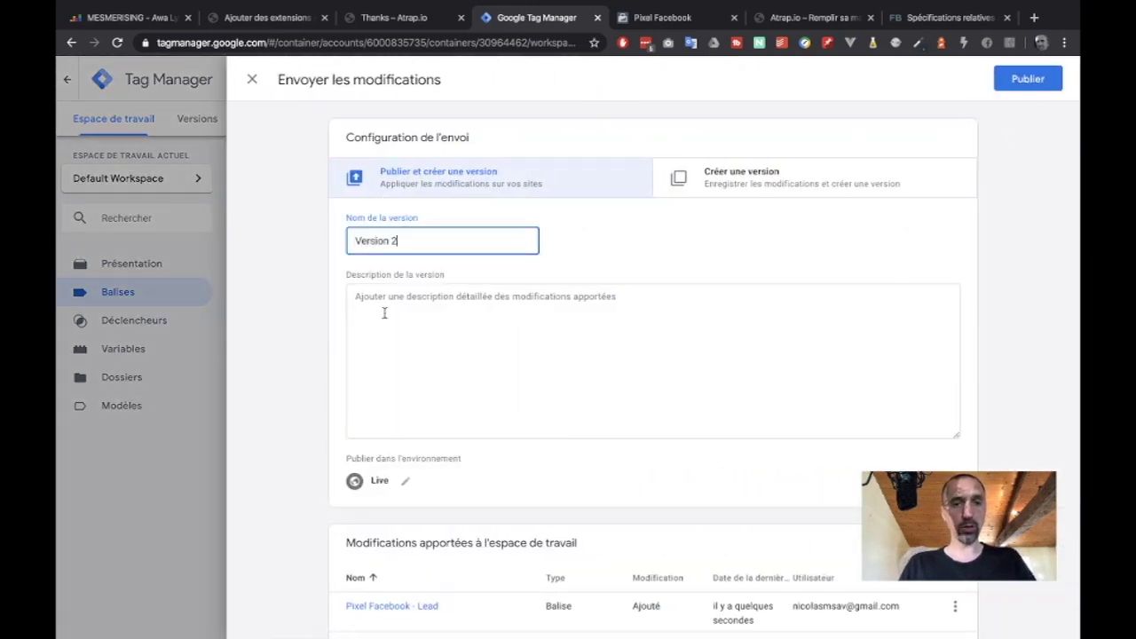
click(393, 325)
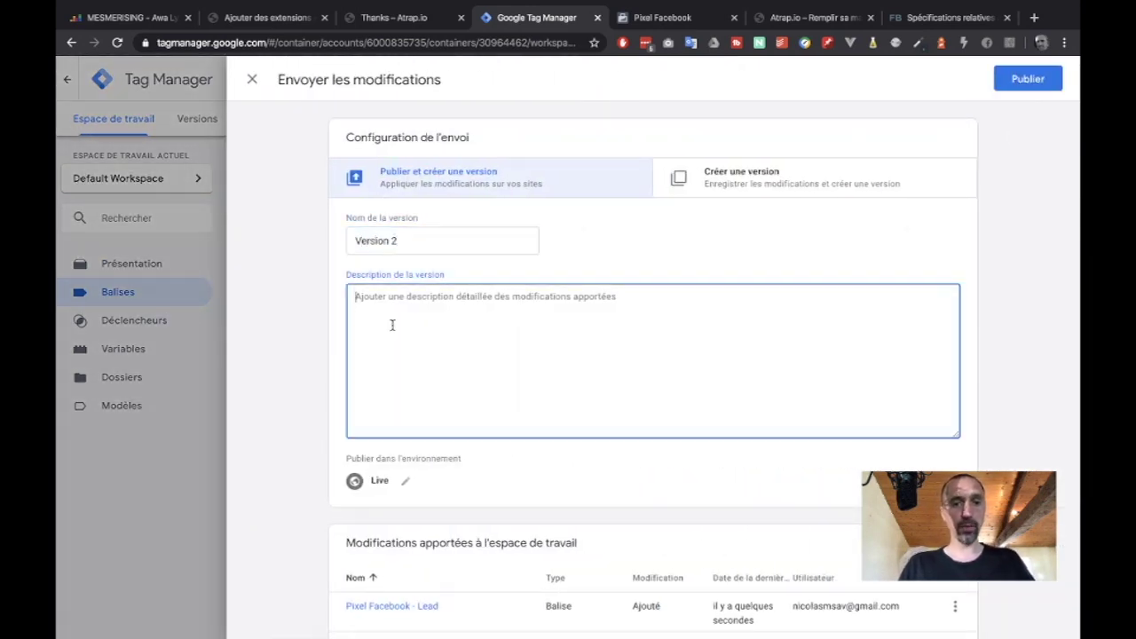
text(Ajo)
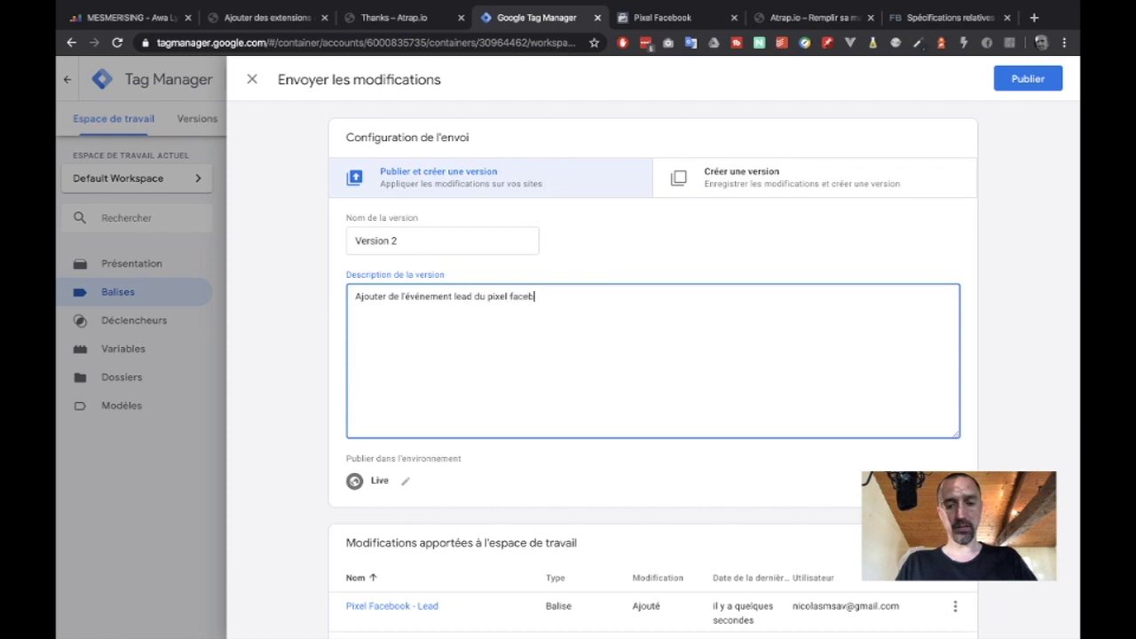
click(1019, 79)
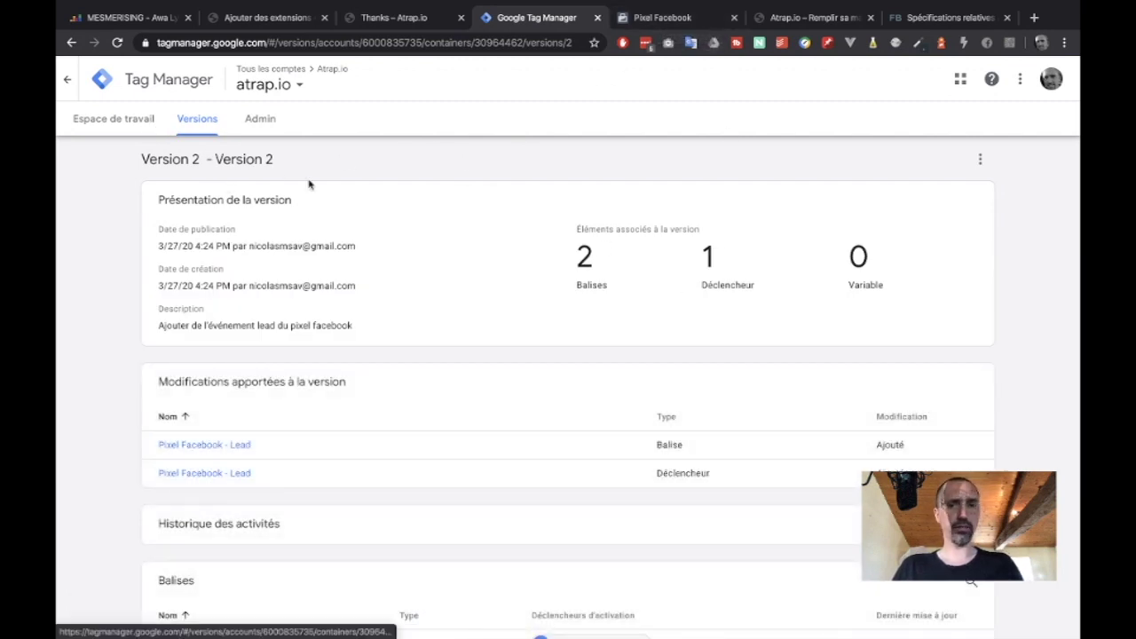
click(119, 119)
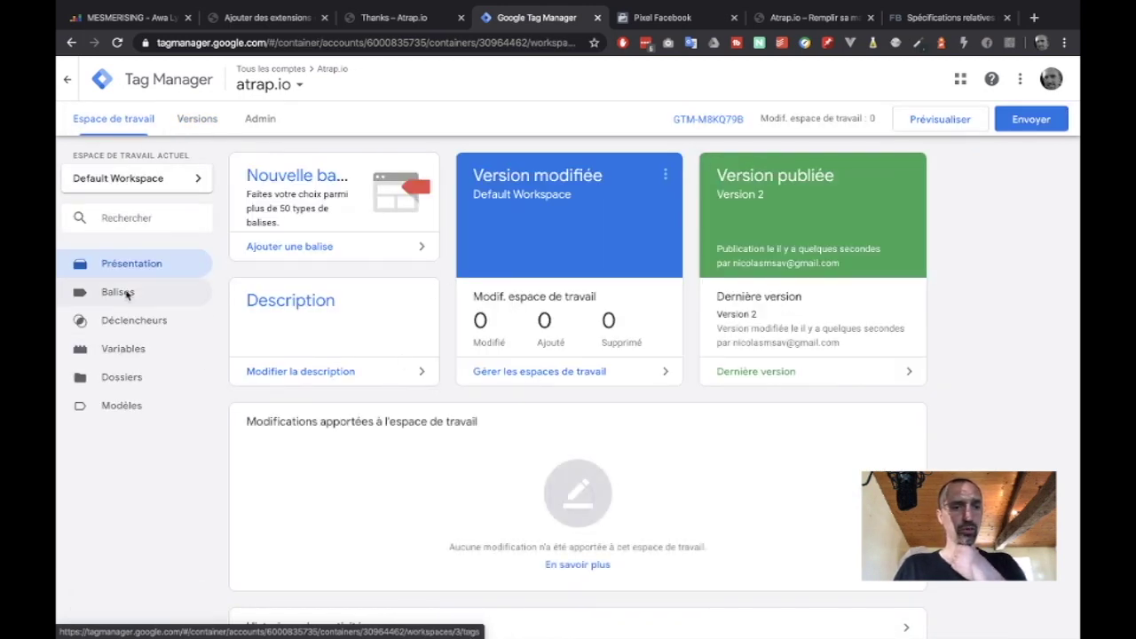
click(128, 295)
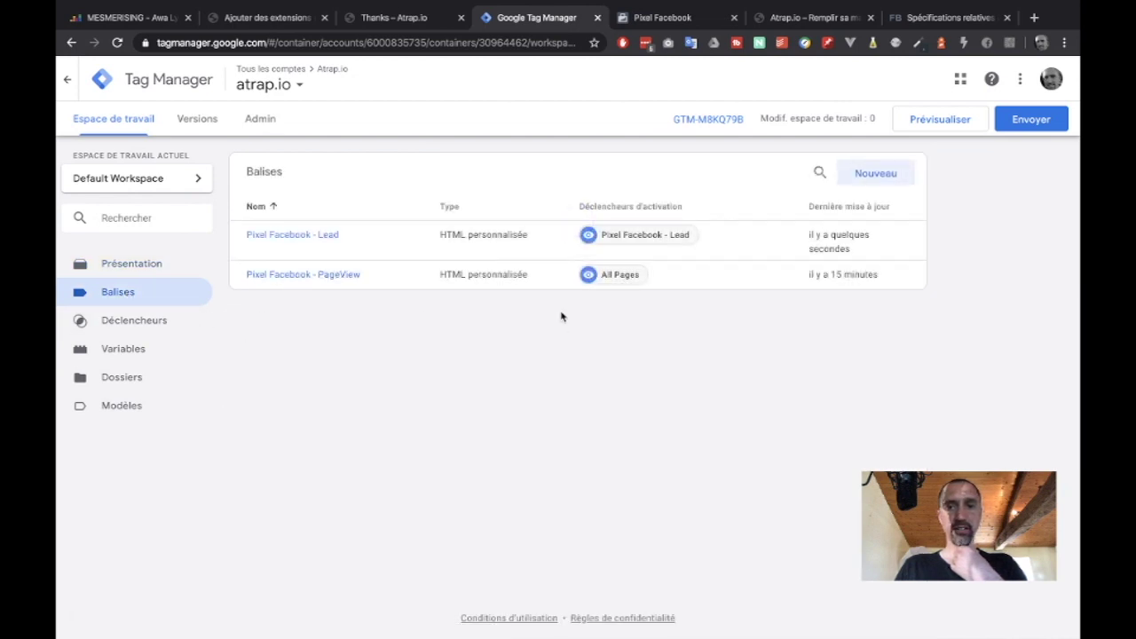
Switch to the Facebook events manager and finish the pixel code installation dialog to return to the test events
click(656, 18)
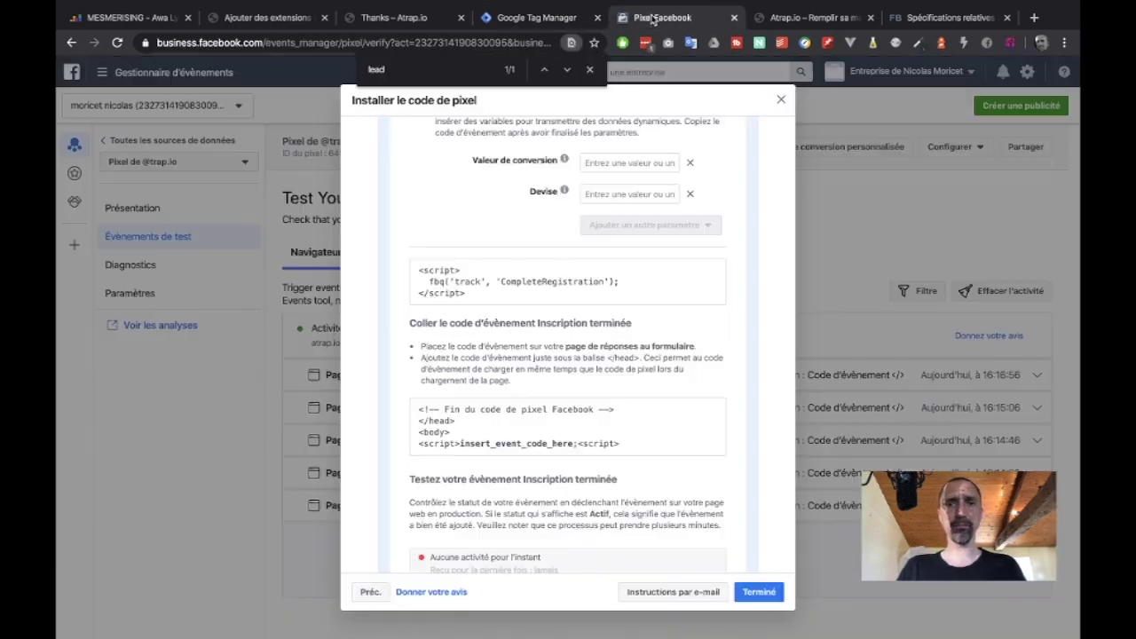
click(568, 277)
click(759, 591)
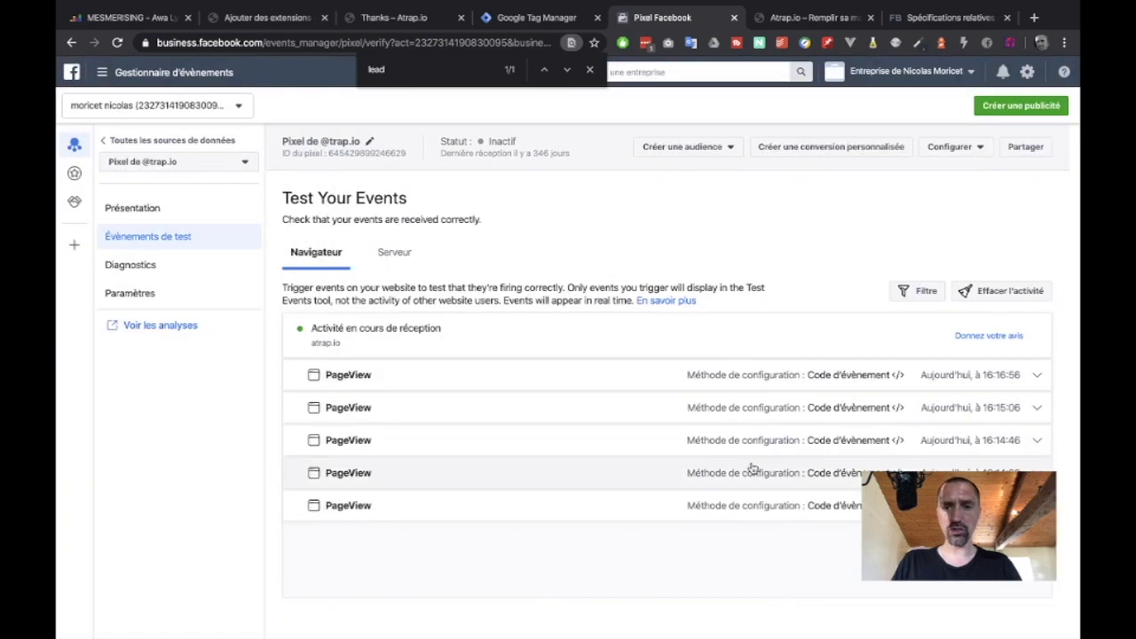
Bring up the Atrap.io home page and move its browser tab directly before the Thanks page's tab
click(813, 10)
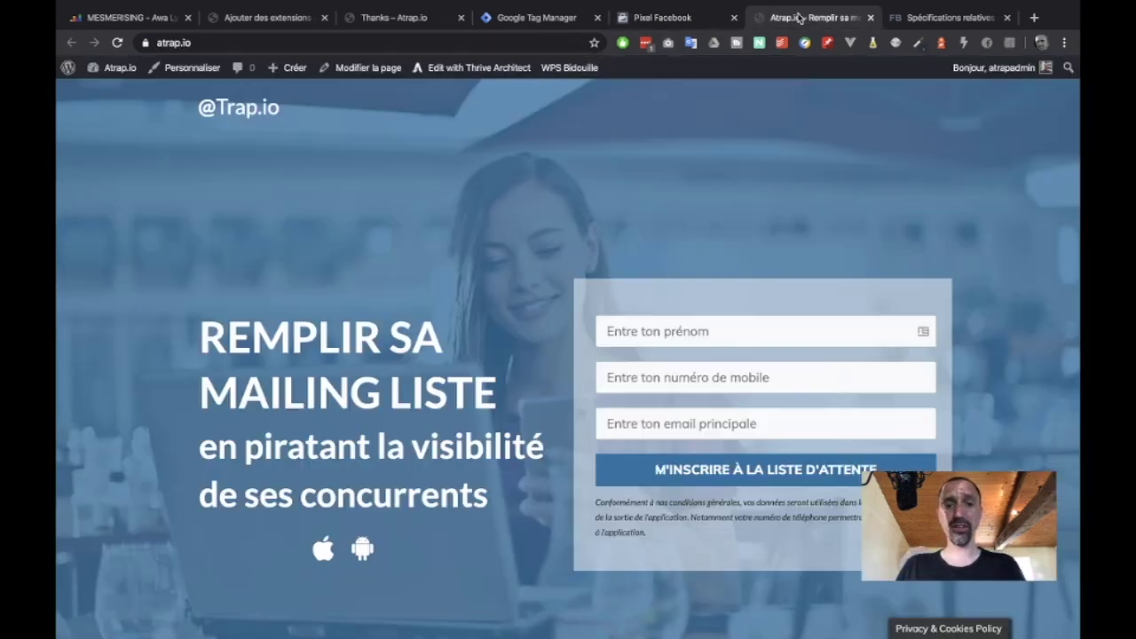
click(408, 27)
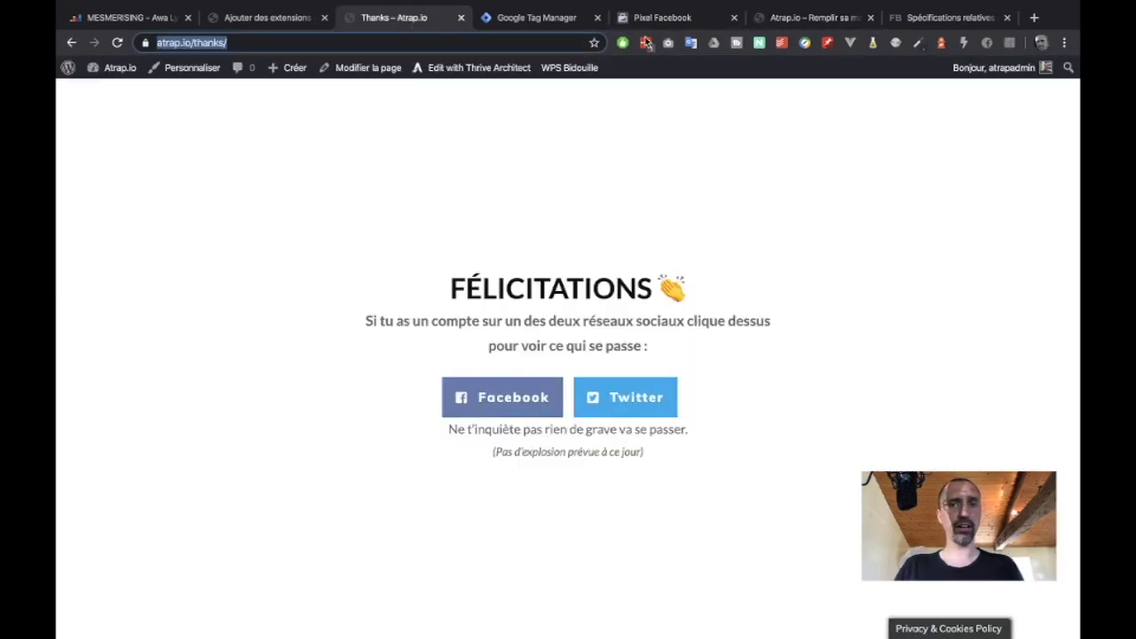
drag(806, 18, 395, 25)
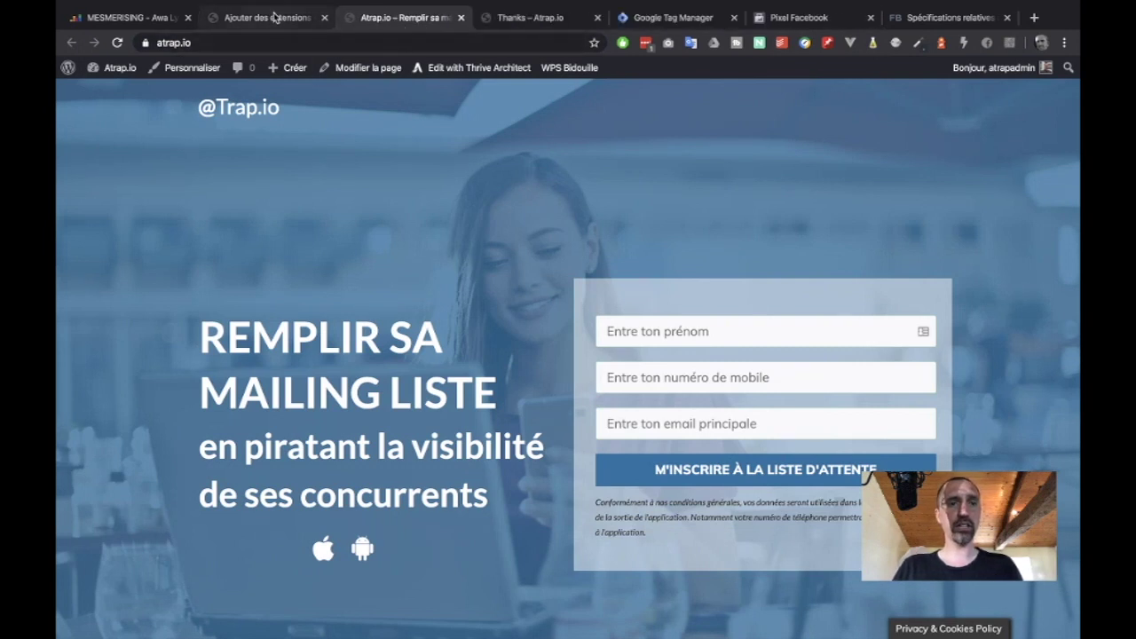
Close the browser tab about adding extensions and clear the pixel's test session activity in the Facebook events manager
click(325, 18)
click(386, 19)
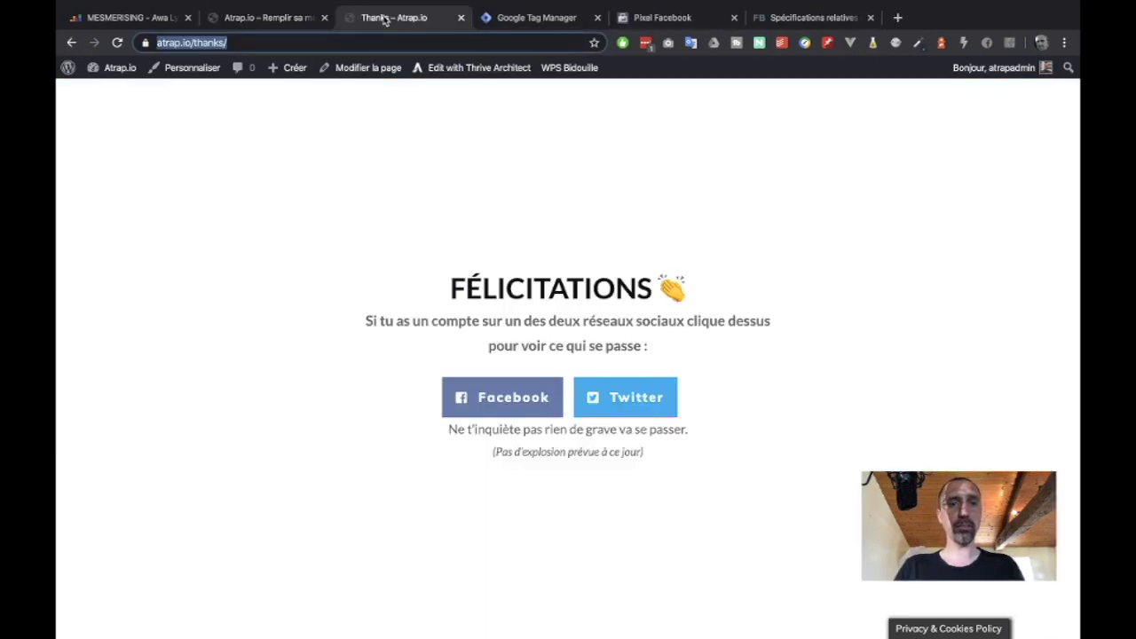
click(774, 22)
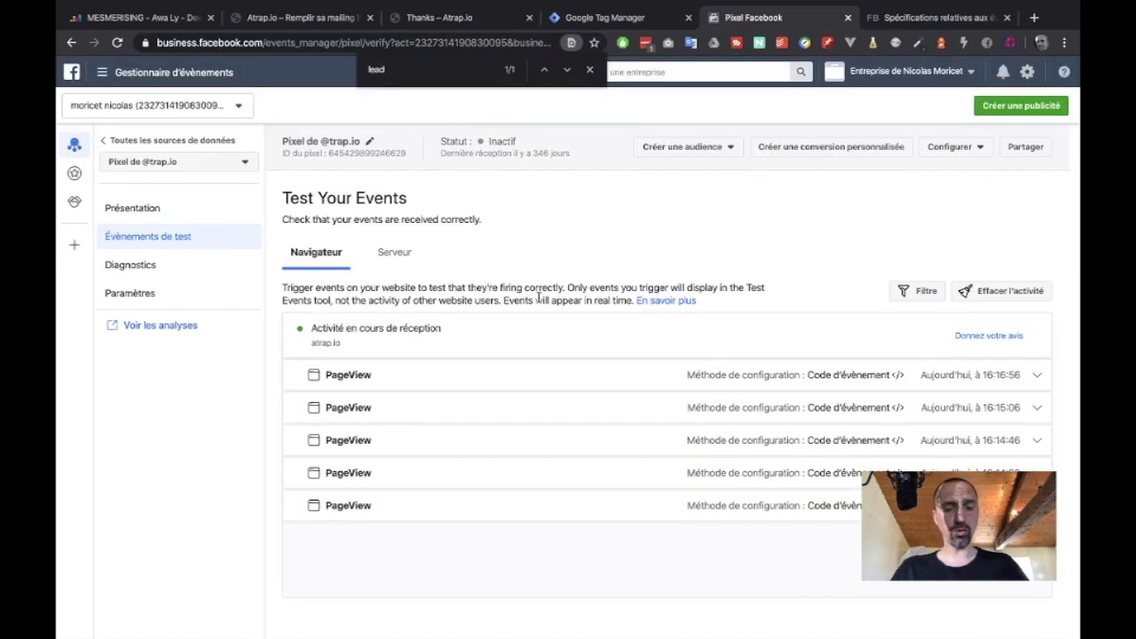
click(984, 296)
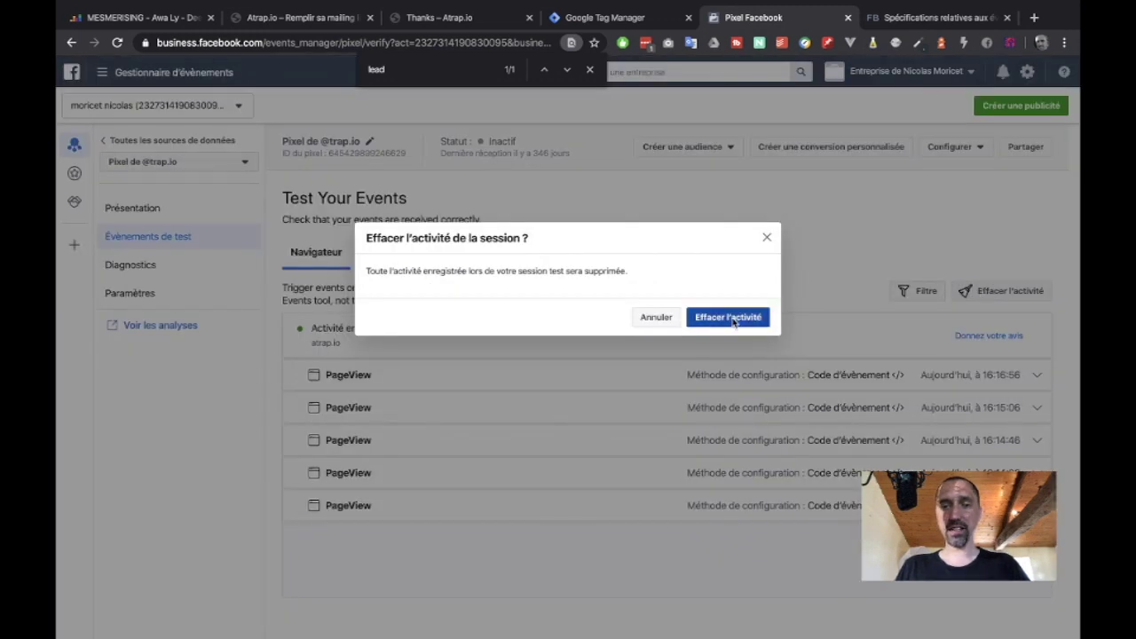
click(735, 322)
Reload the Atrap.io home page and move the Pixel Facebook browser tab directly before the Google Tag Manager tab
click(470, 19)
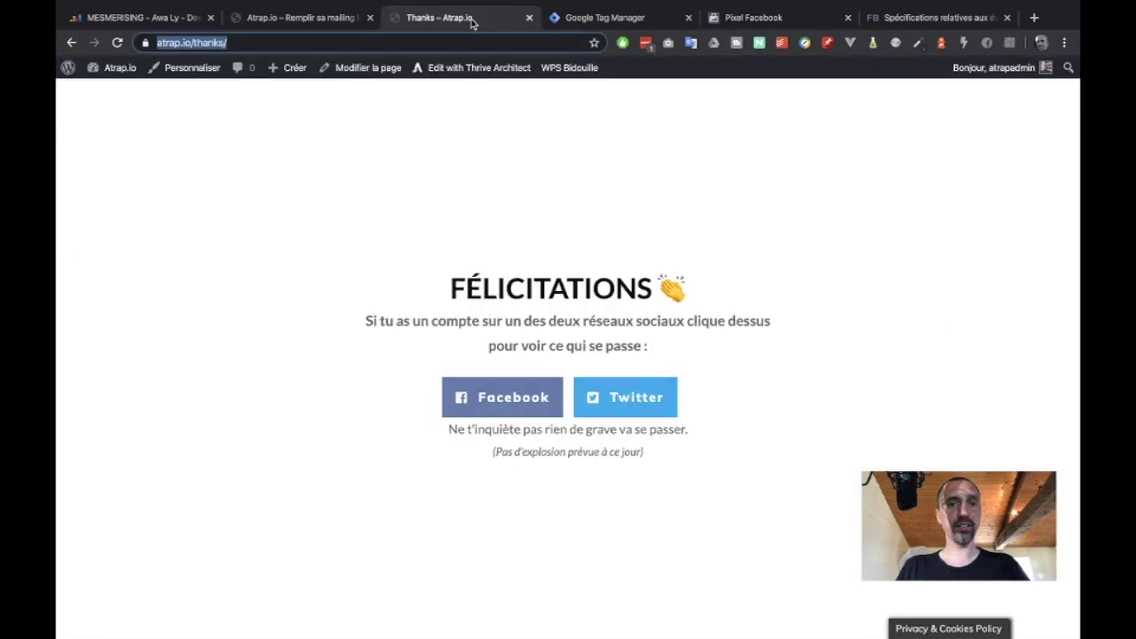
click(292, 18)
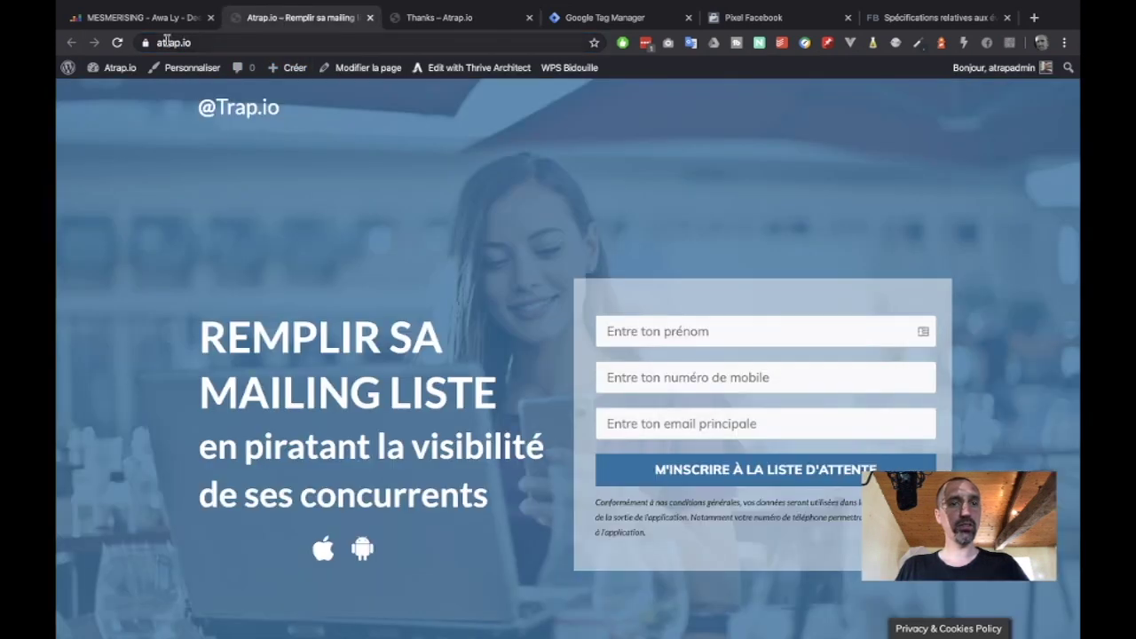
click(117, 42)
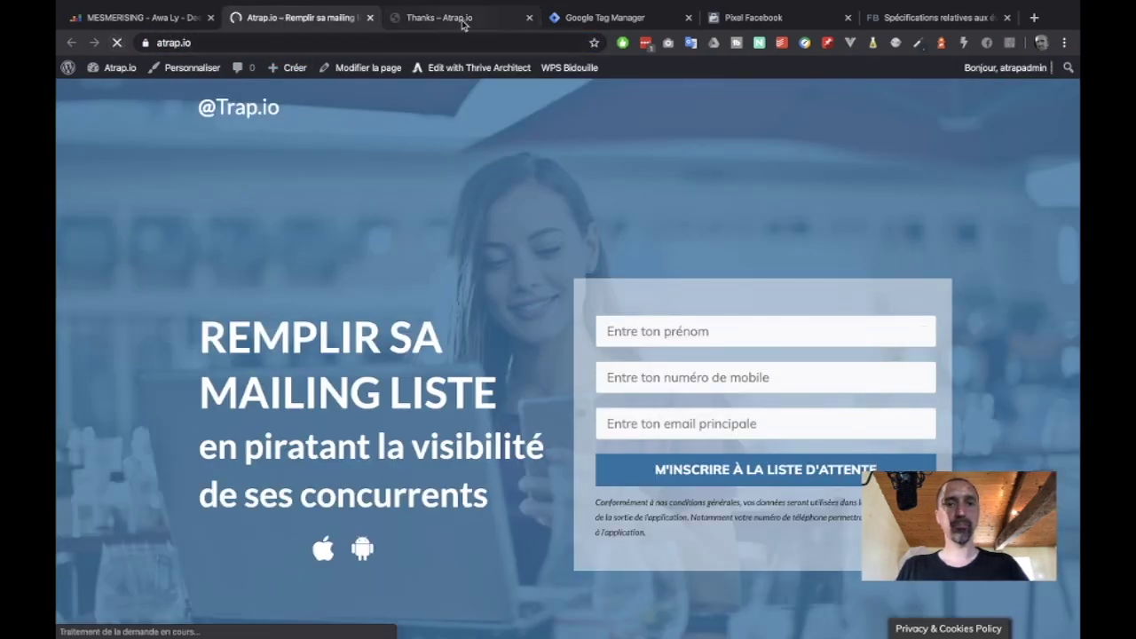
click(565, 19)
drag(754, 17, 606, 22)
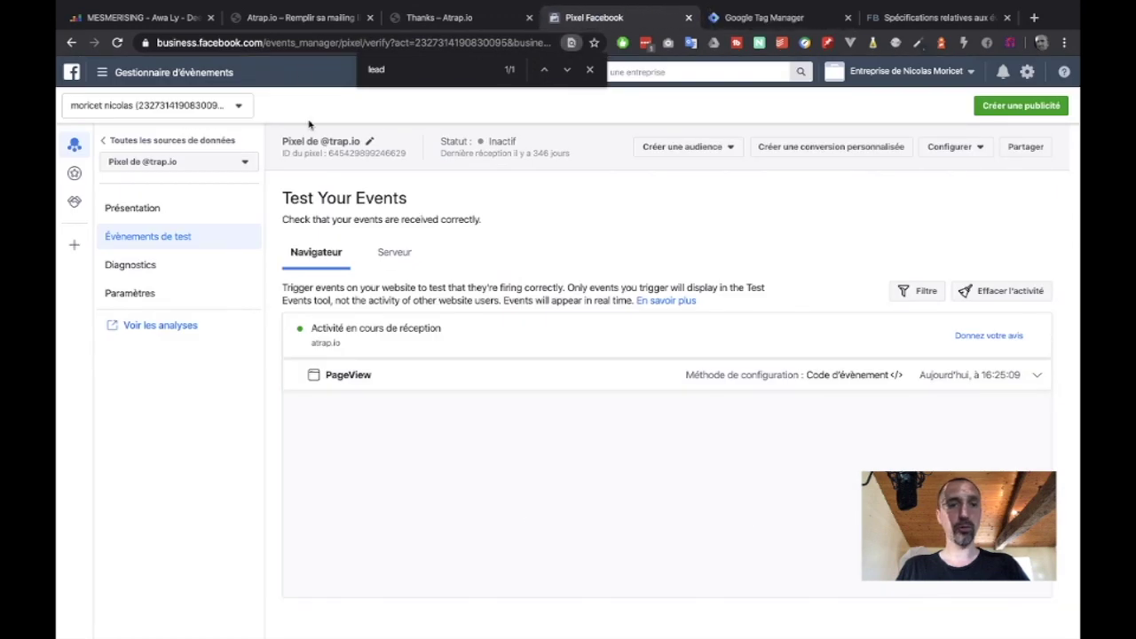
Reload the Thanks page twice, checking the received test events in the Facebook events manager after each reload
click(309, 23)
click(398, 27)
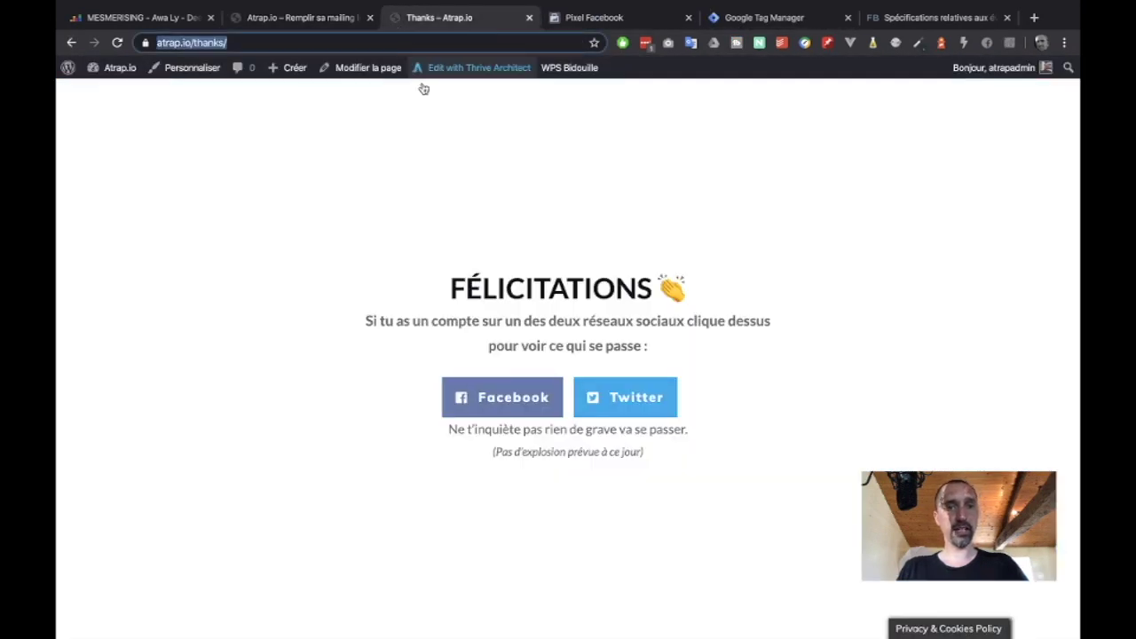
key(ctrl+r)
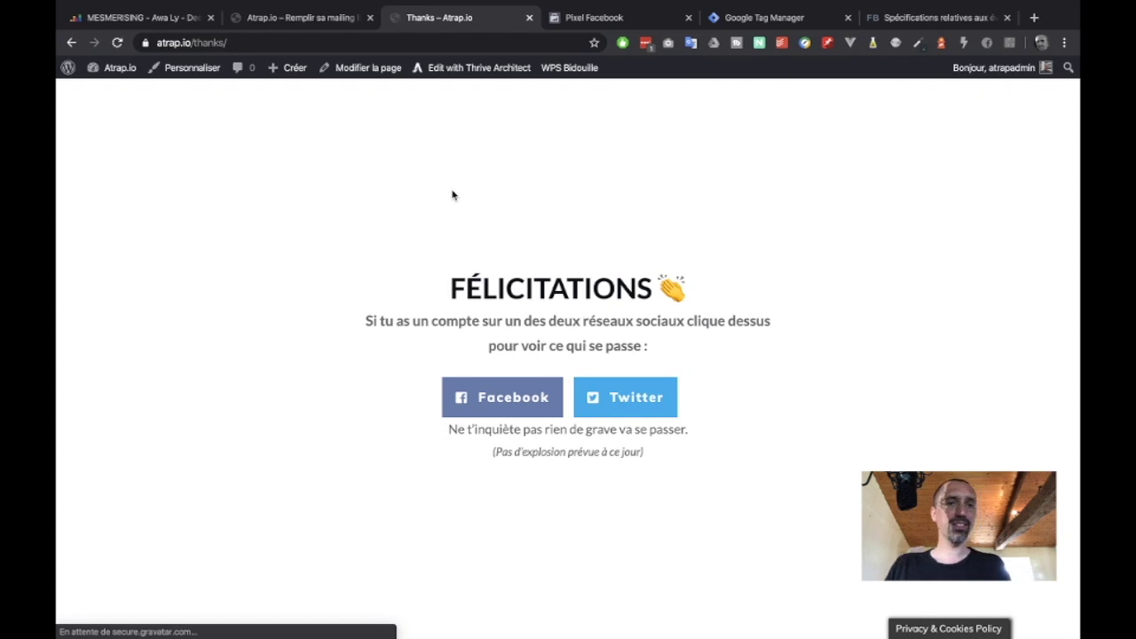
click(593, 17)
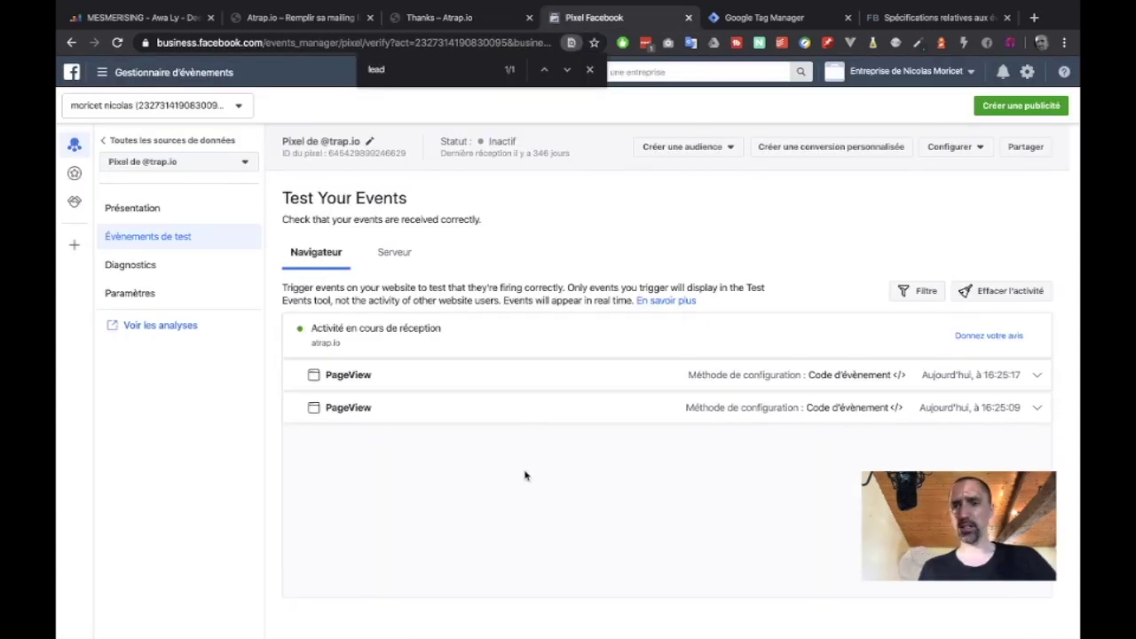
click(450, 18)
key(ctrl+r)
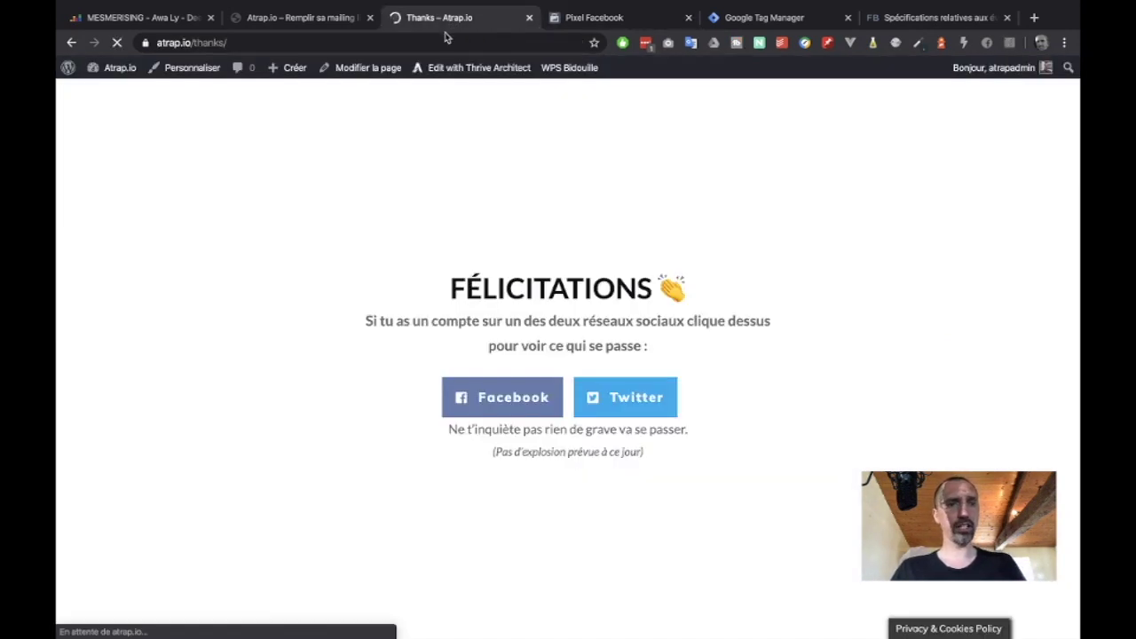
click(543, 21)
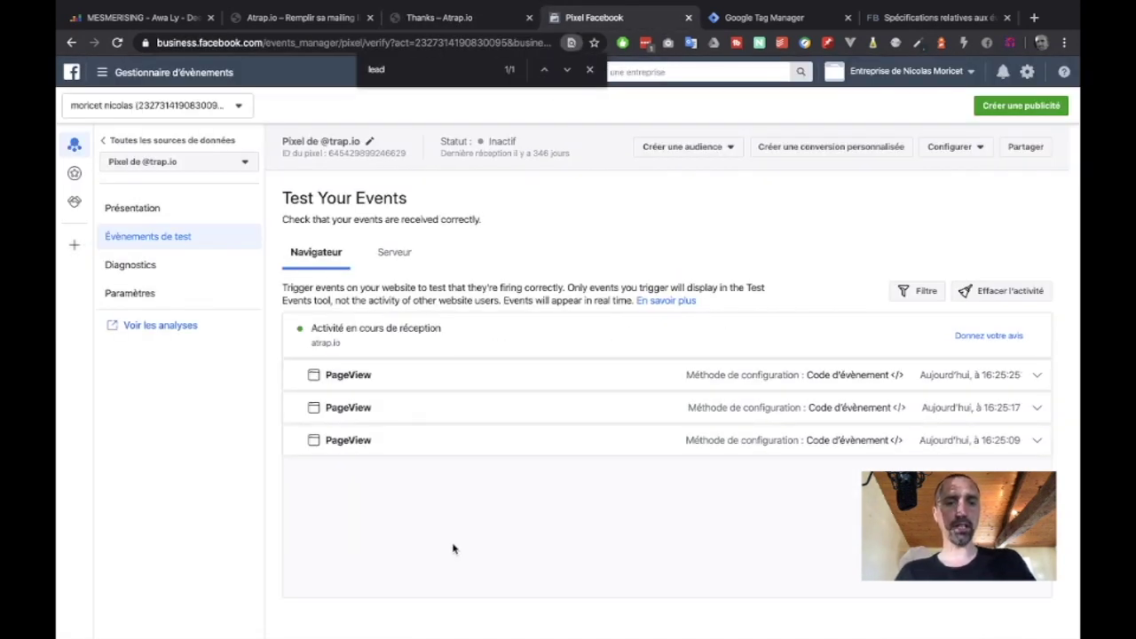
click(424, 21)
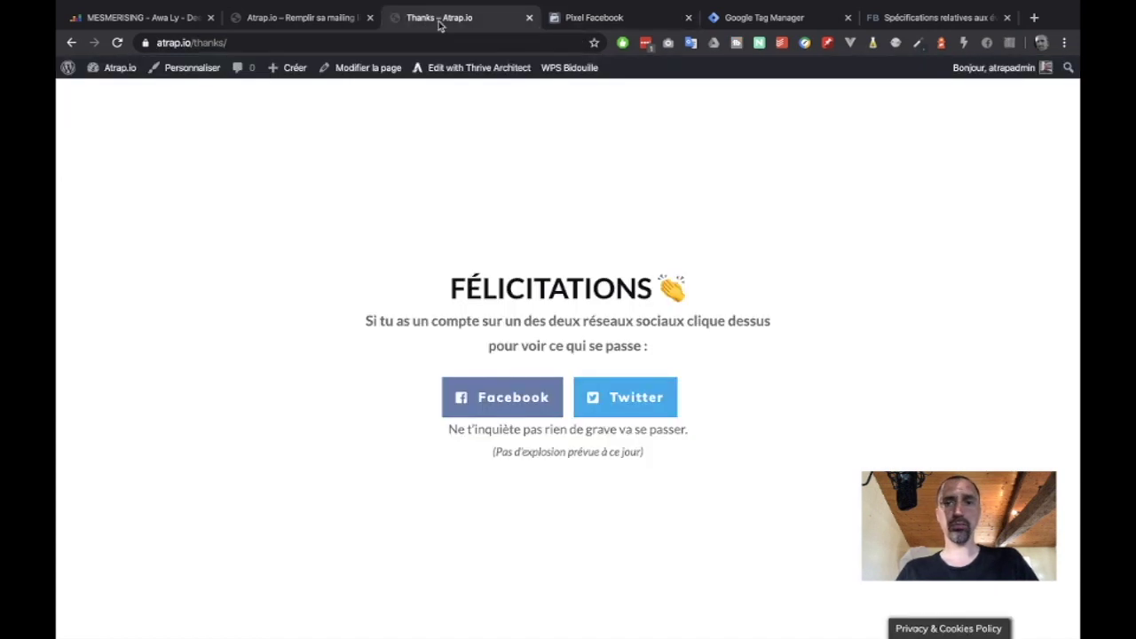
Examine the Pixel Facebook - Lead trigger's configuration in Google Tag Manager, including the variable and operator options of its Page URL condition
click(746, 18)
click(293, 235)
click(447, 562)
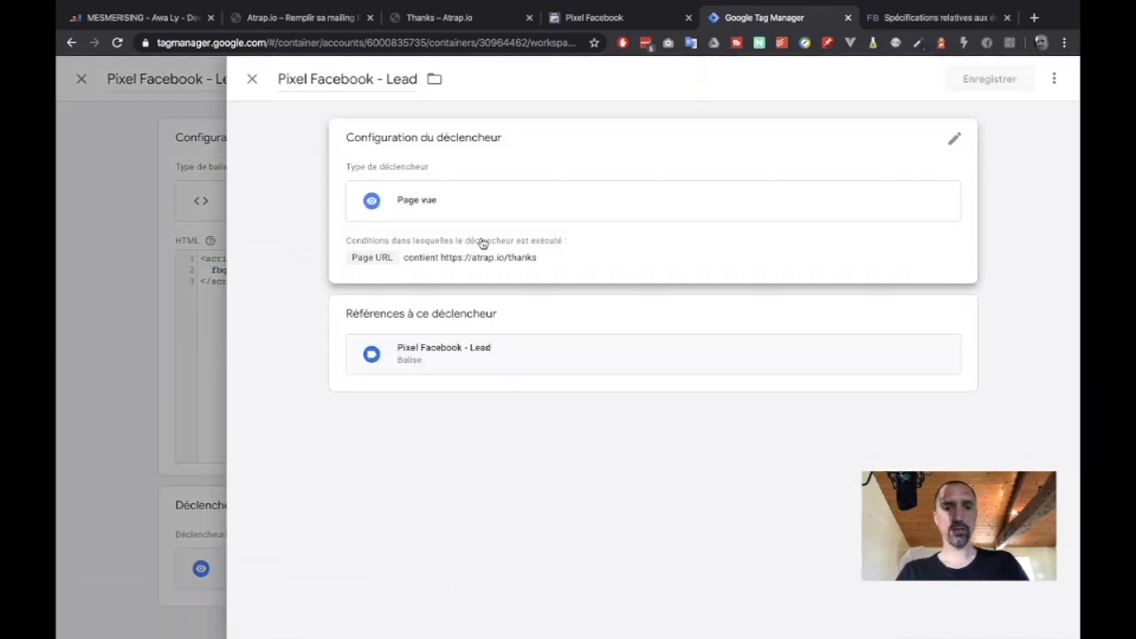
click(436, 258)
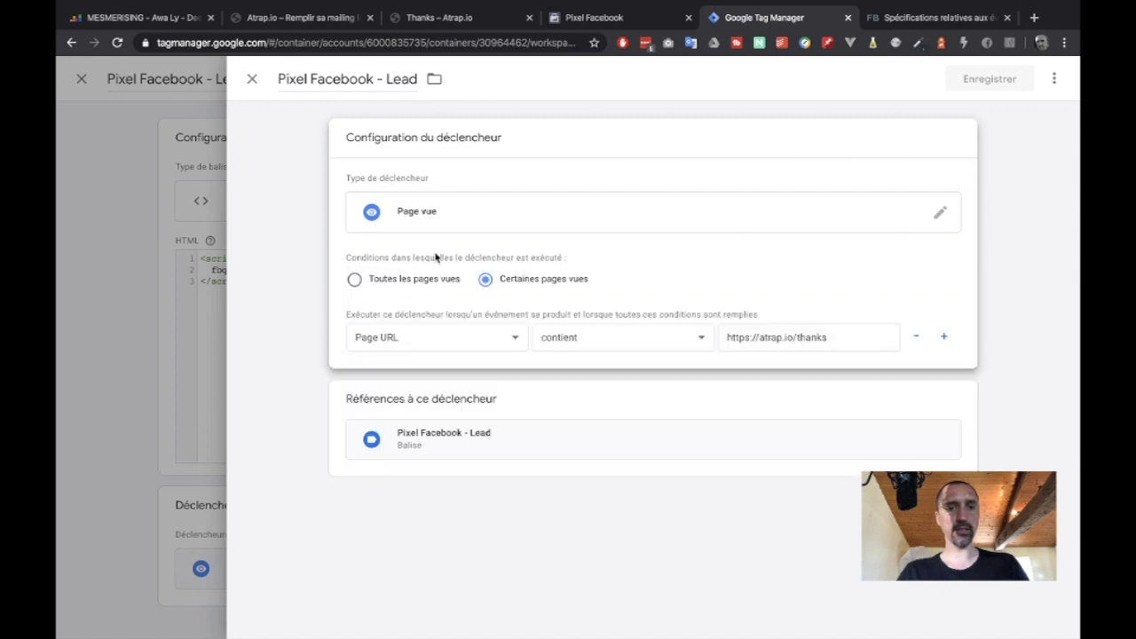
click(451, 338)
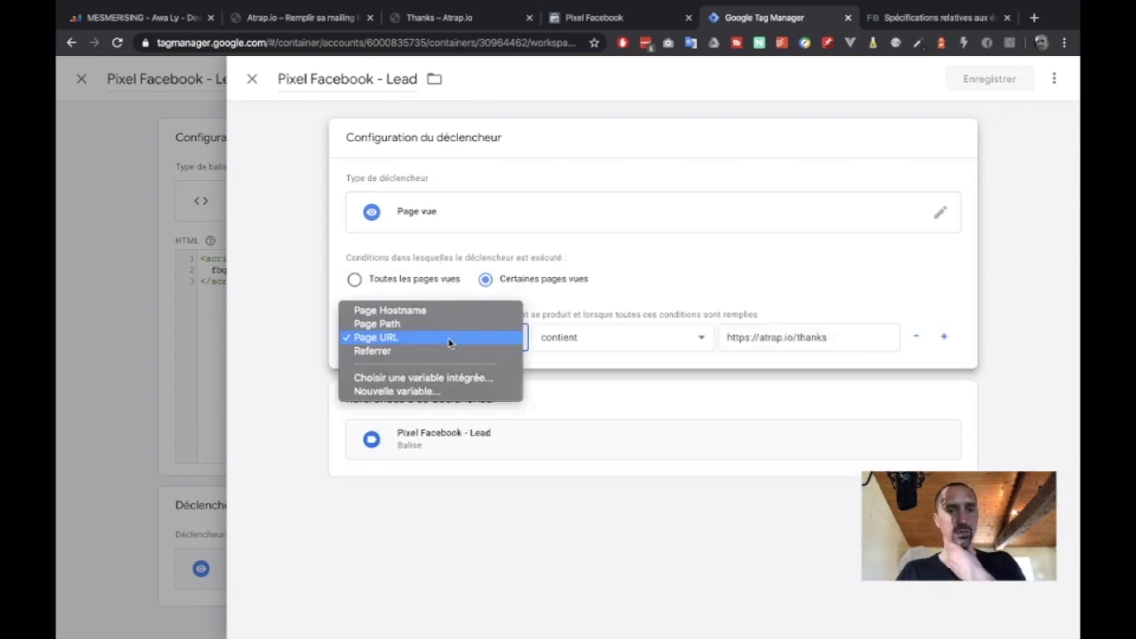
click(376, 337)
click(603, 337)
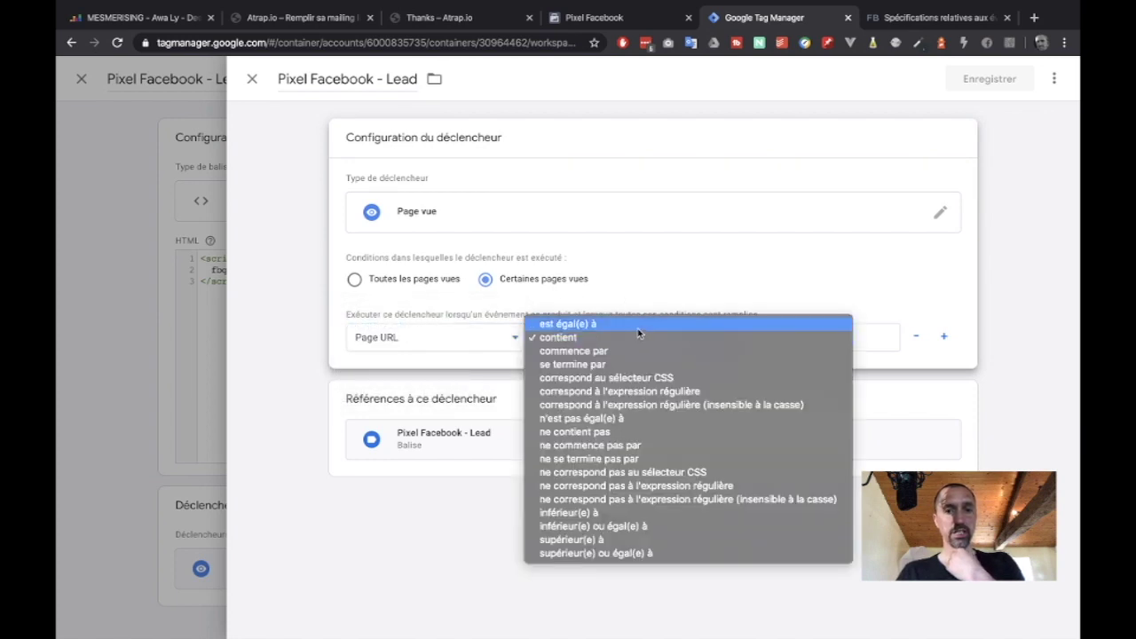
click(667, 291)
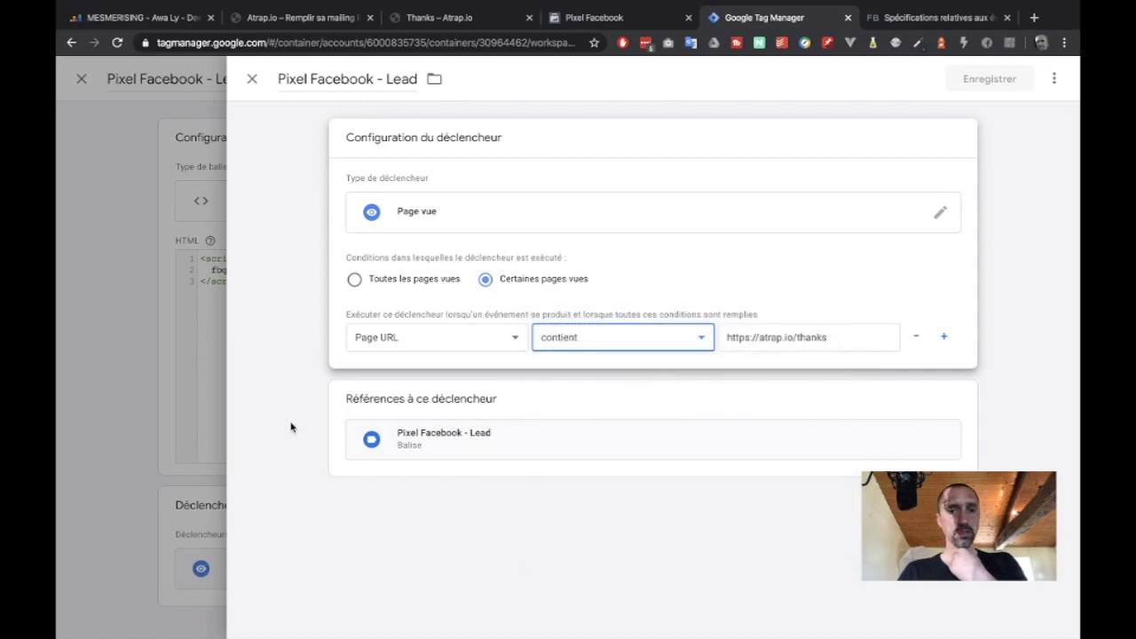
Reload the Thanks page again and check the pixel's test events for the Lead event in the Facebook events manager
click(422, 20)
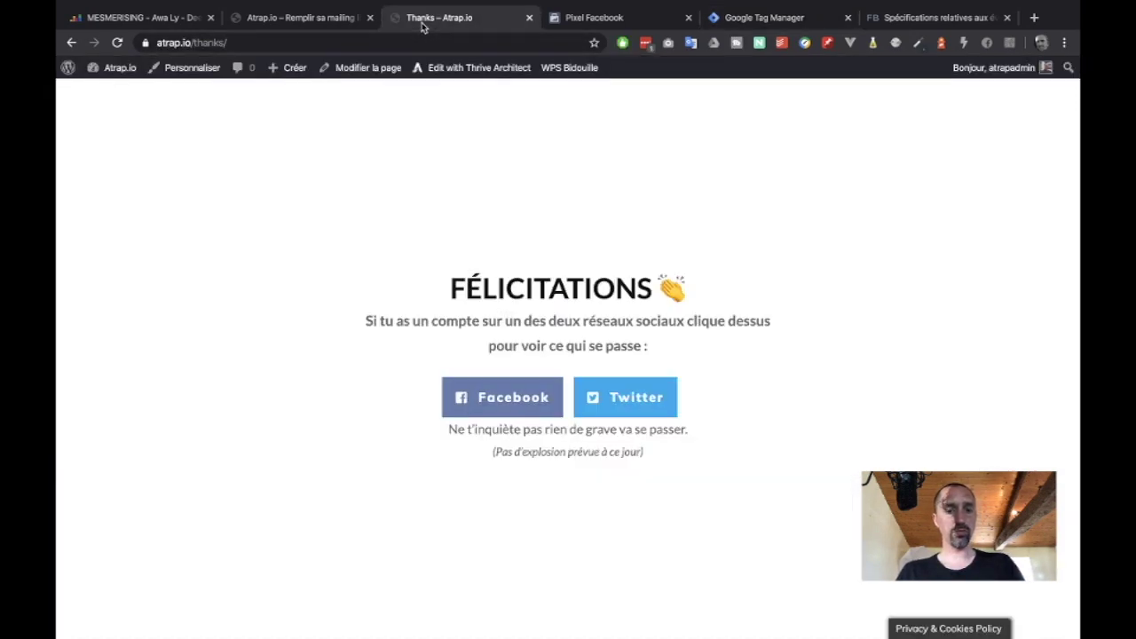
key(super+r)
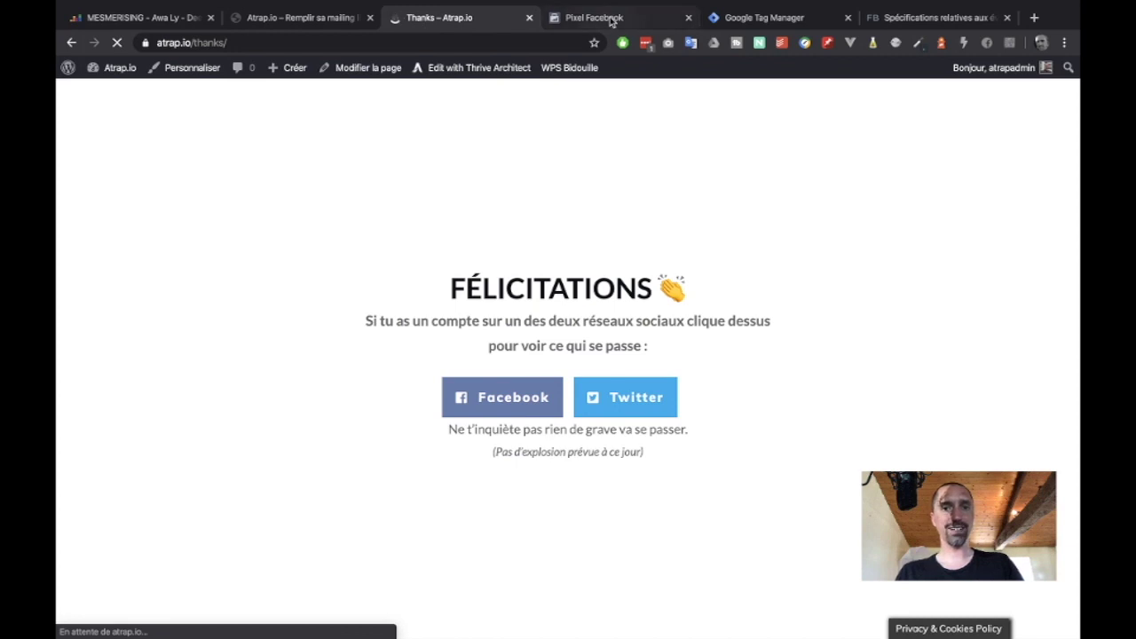
click(610, 18)
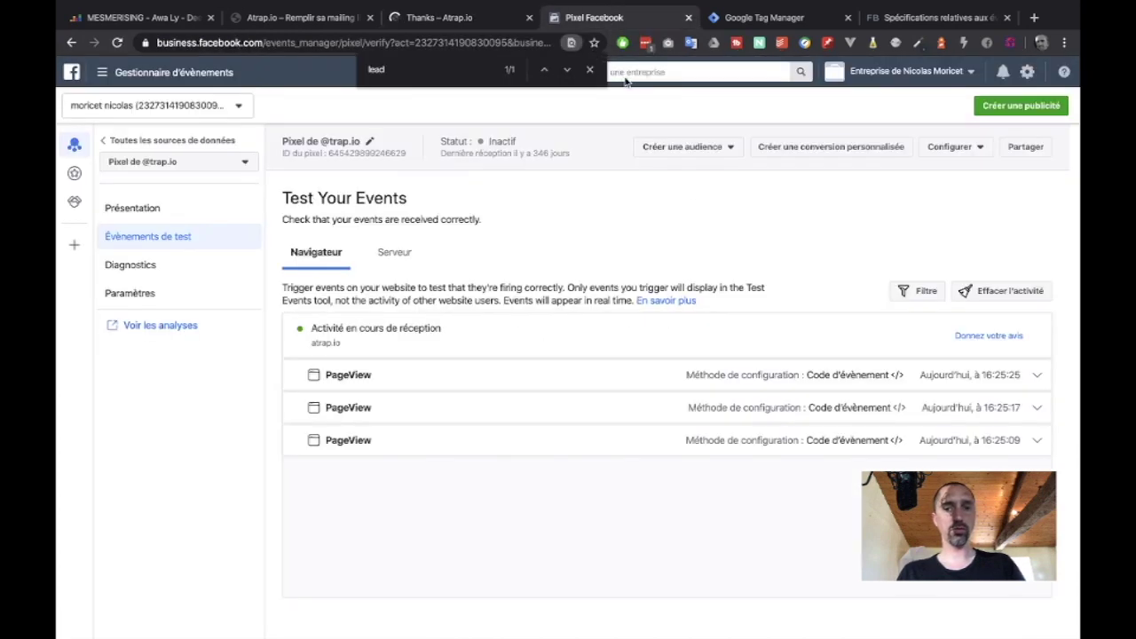
mouse_move(477, 5)
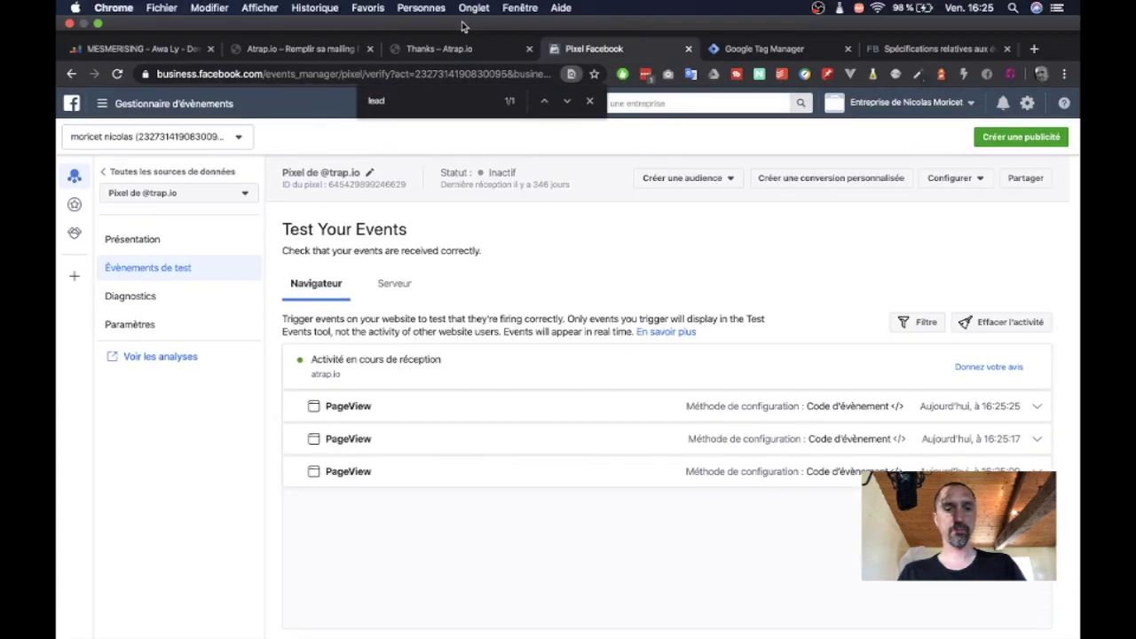
click(451, 50)
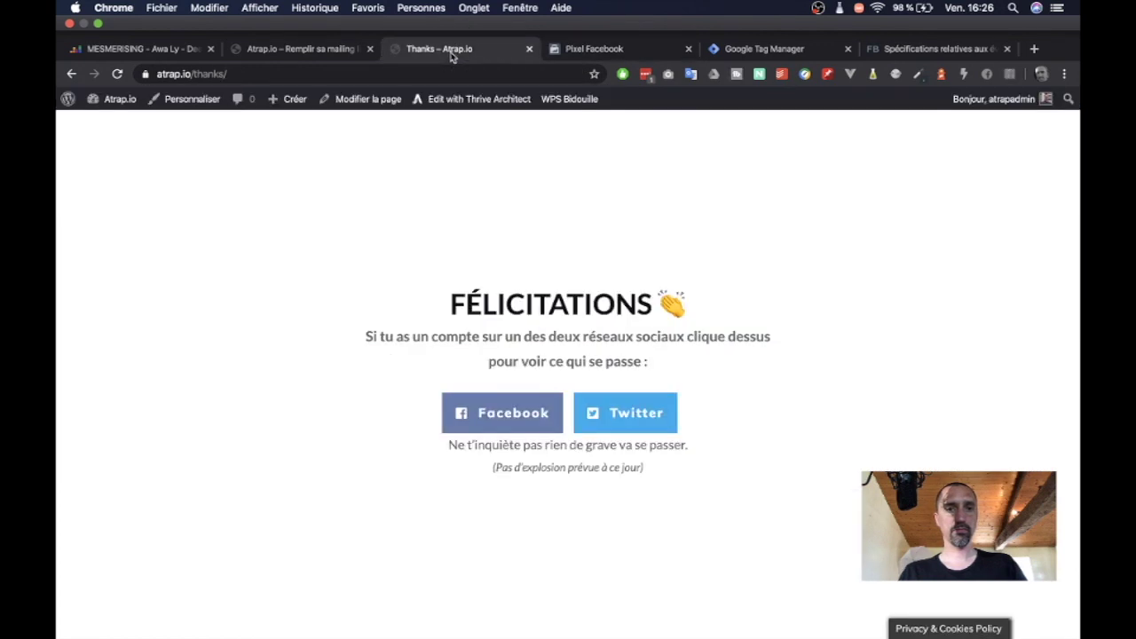
click(586, 22)
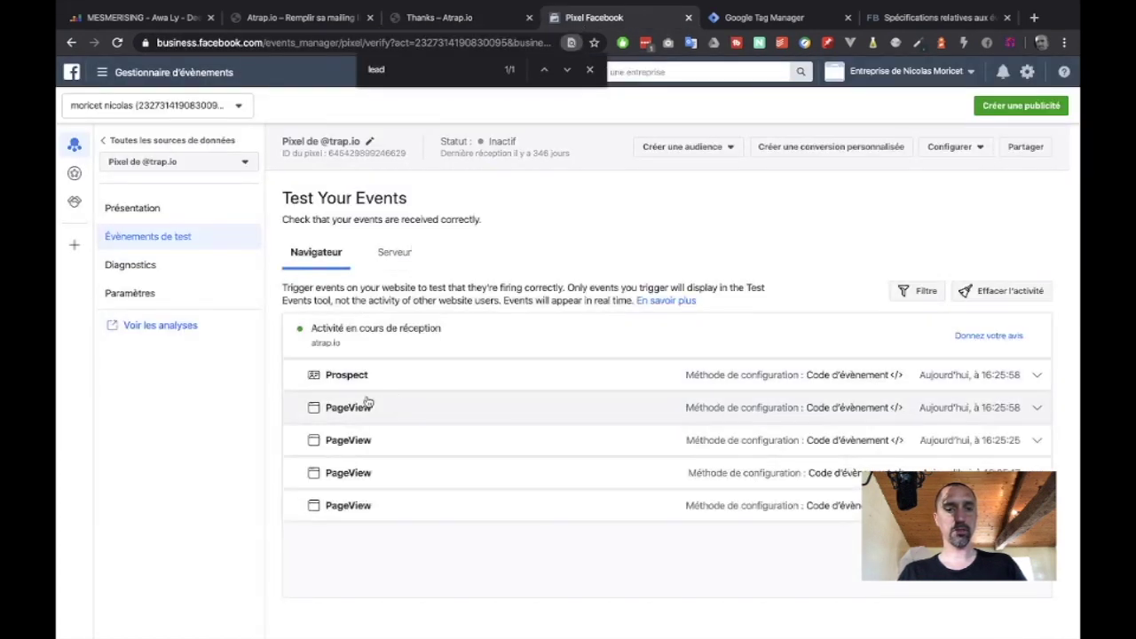
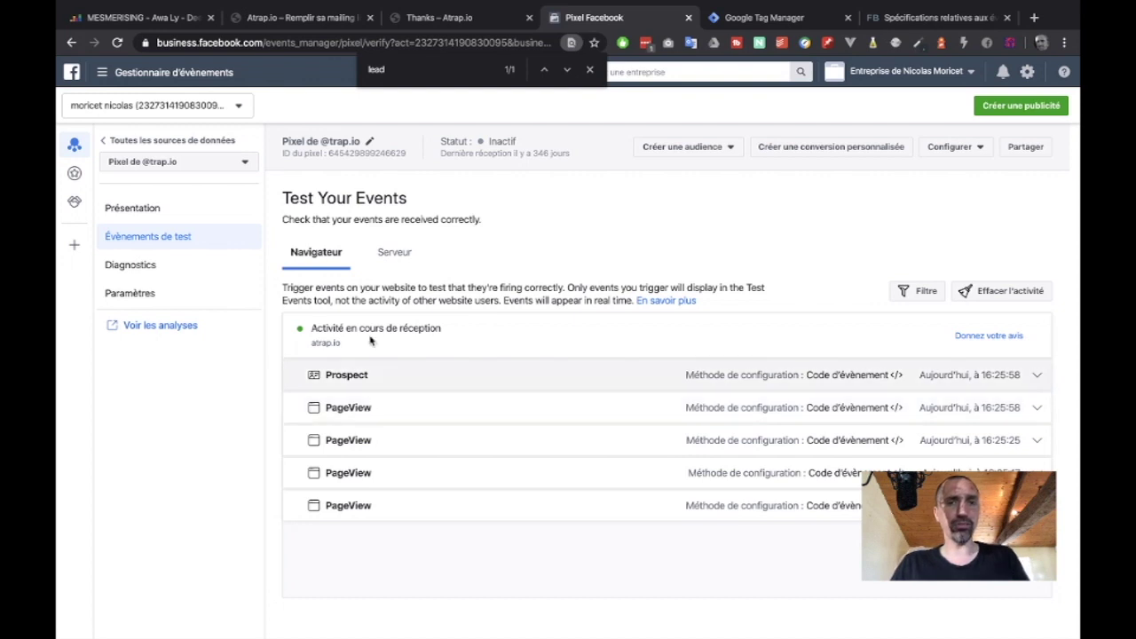
Reload the Atrap.io home page and check which event it sends to the pixel's test events
click(438, 19)
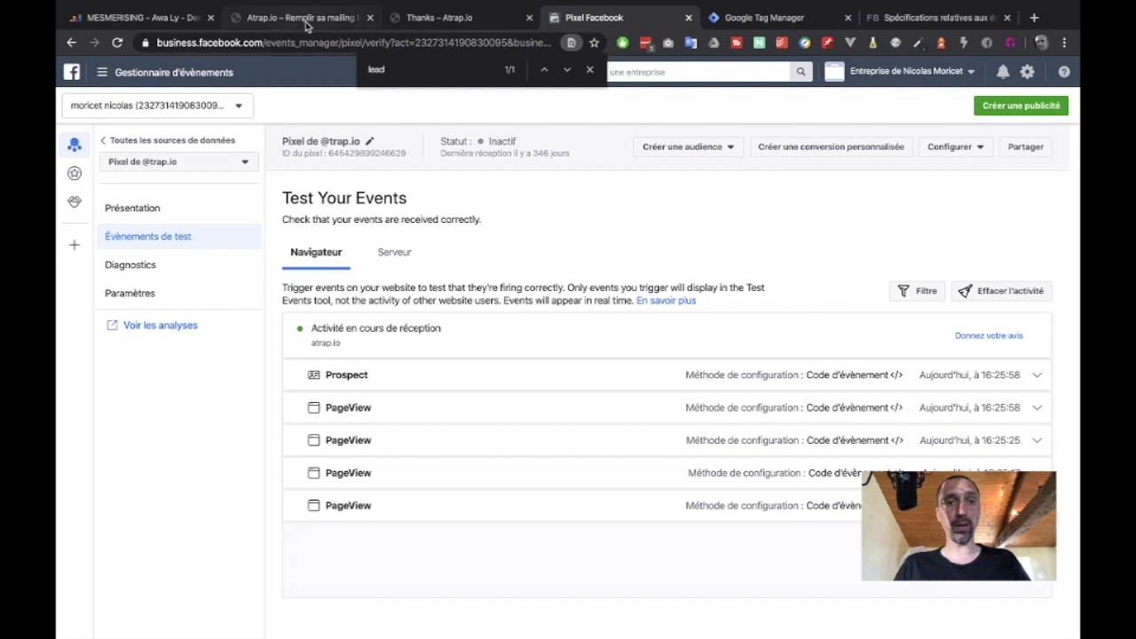
click(306, 19)
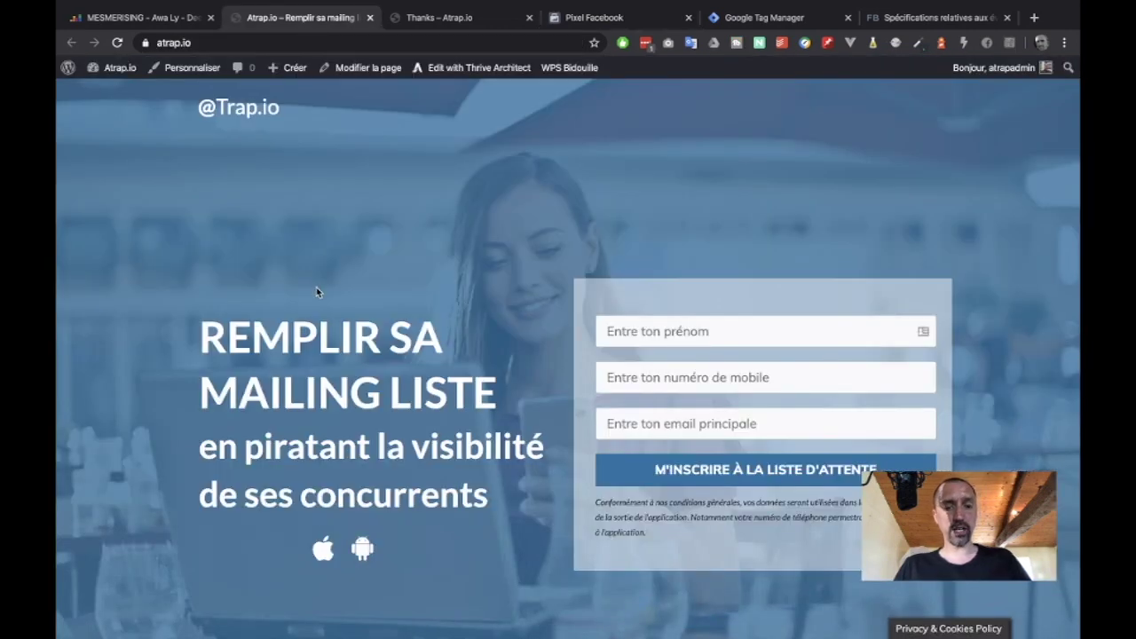
key(super+r)
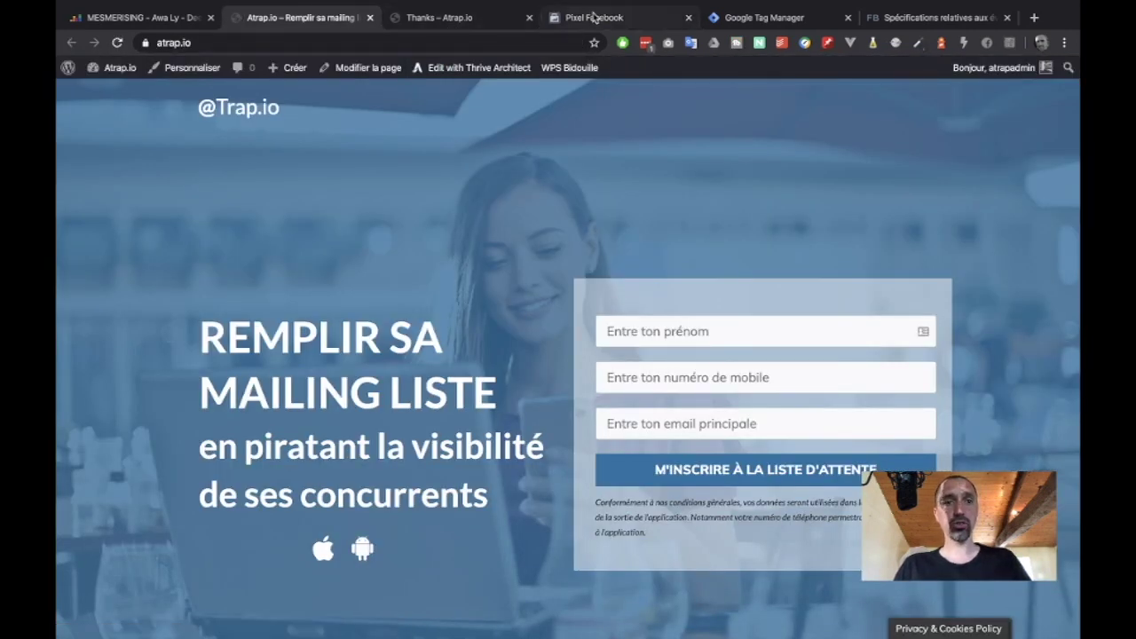
key(super+4)
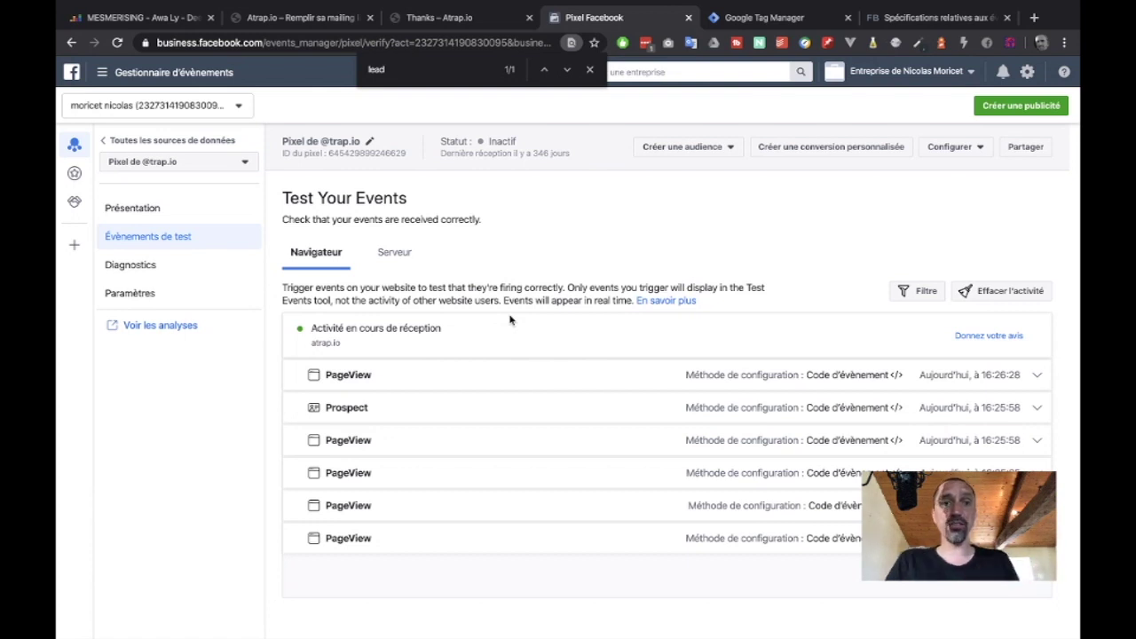
Autofill the home page's waiting-list form, close the separate Thanks page tab, and try to submit the registration
click(423, 19)
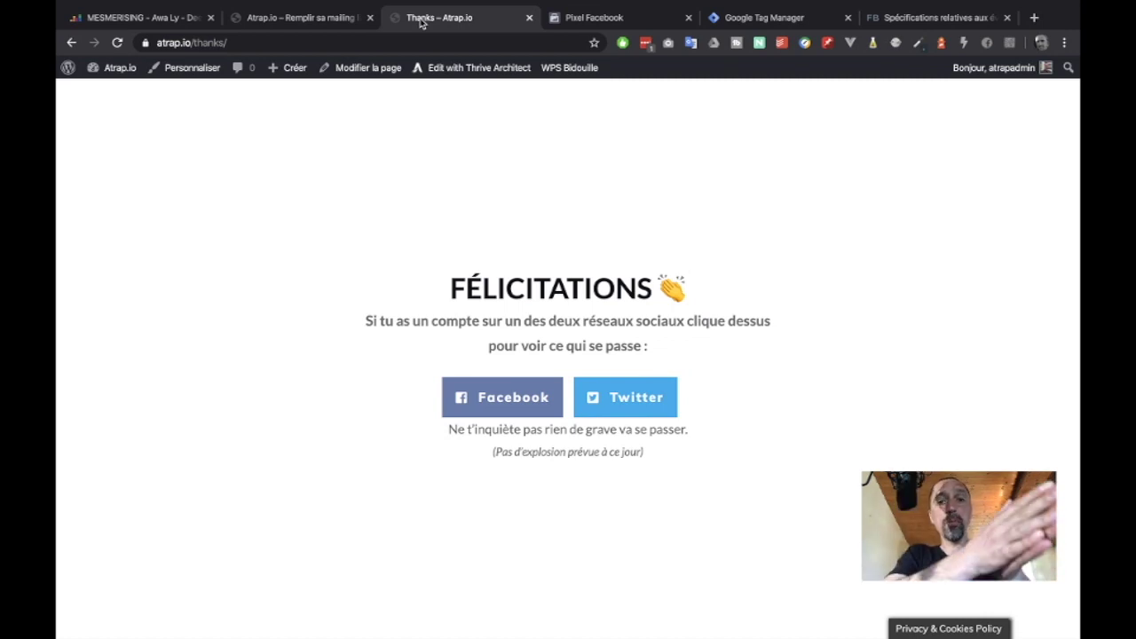
click(324, 18)
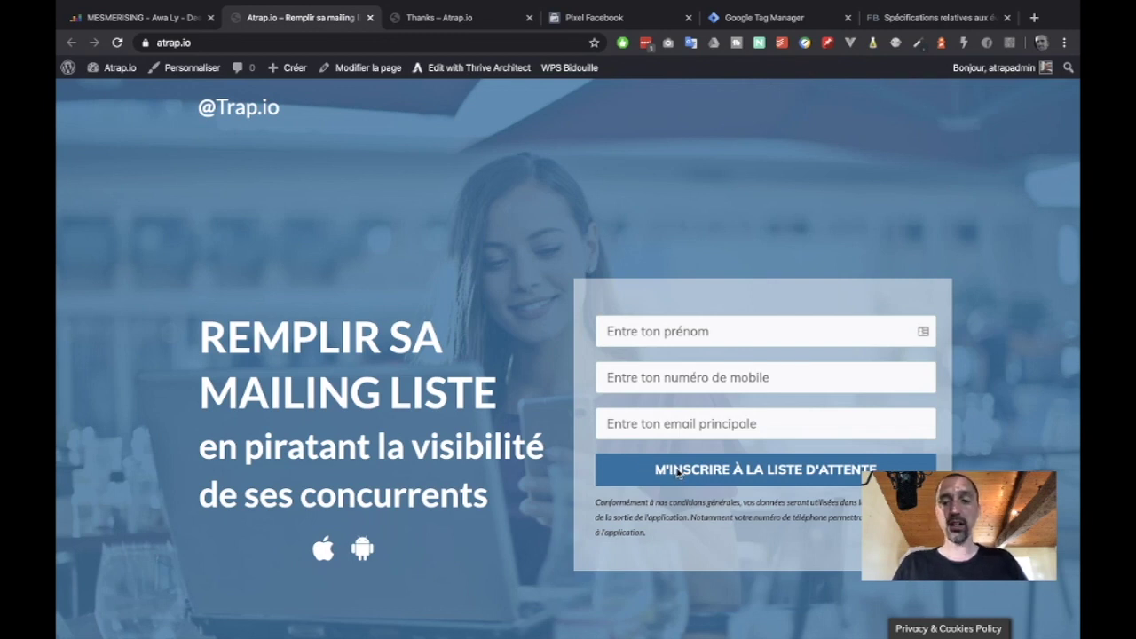
click(924, 331)
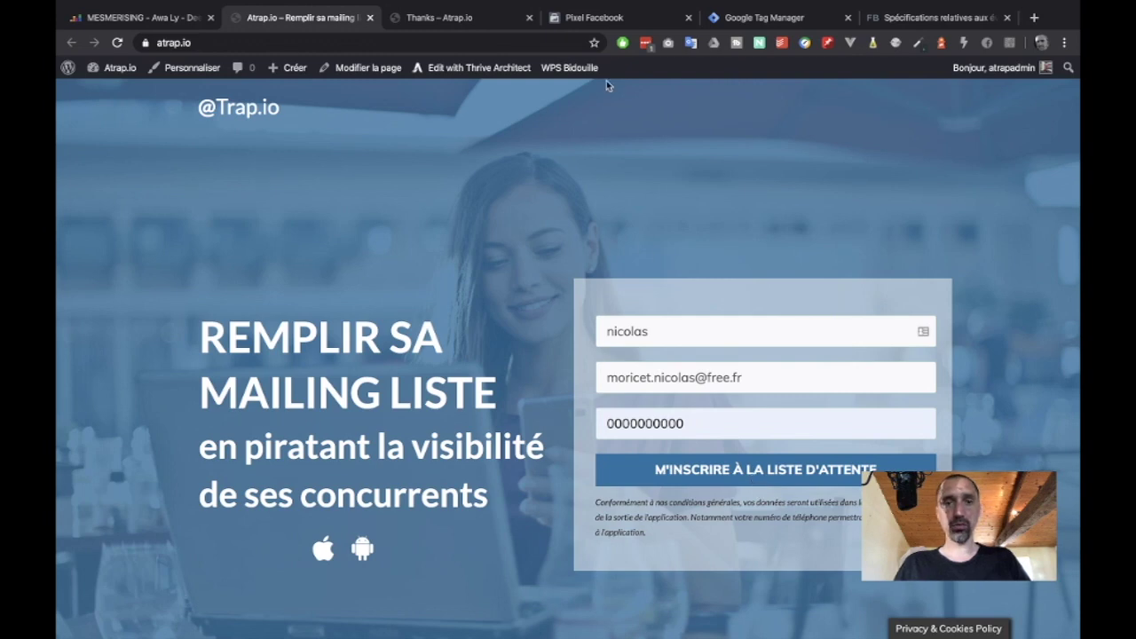
click(609, 18)
click(335, 22)
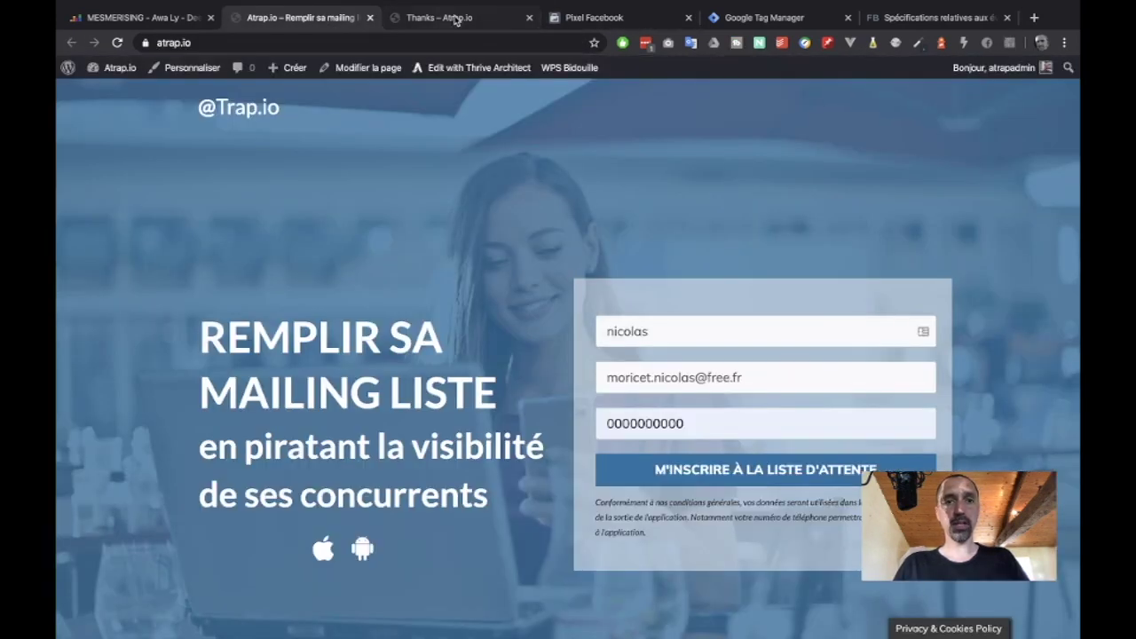
click(529, 18)
click(636, 469)
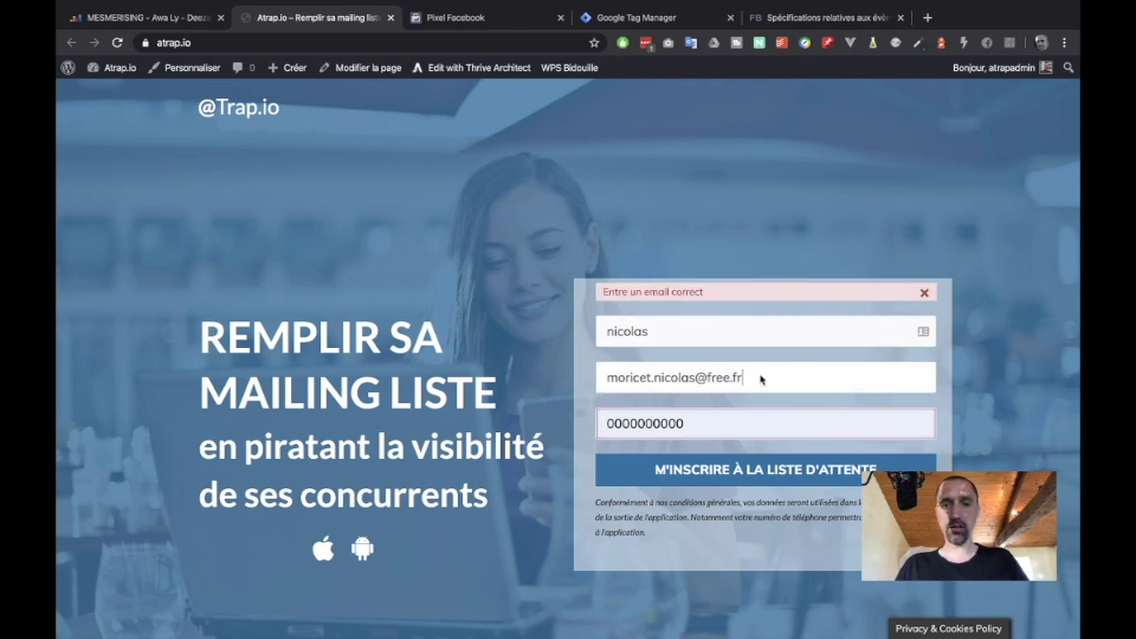
Move the e-mail address from the form's mobile number field to its e-mail field, replacing the digits there, and submit the registration
drag(761, 378, 588, 379)
key(ctrl+x)
click(716, 425)
key(ctrl+v)
drag(684, 424, 598, 426)
key(BackSpace)
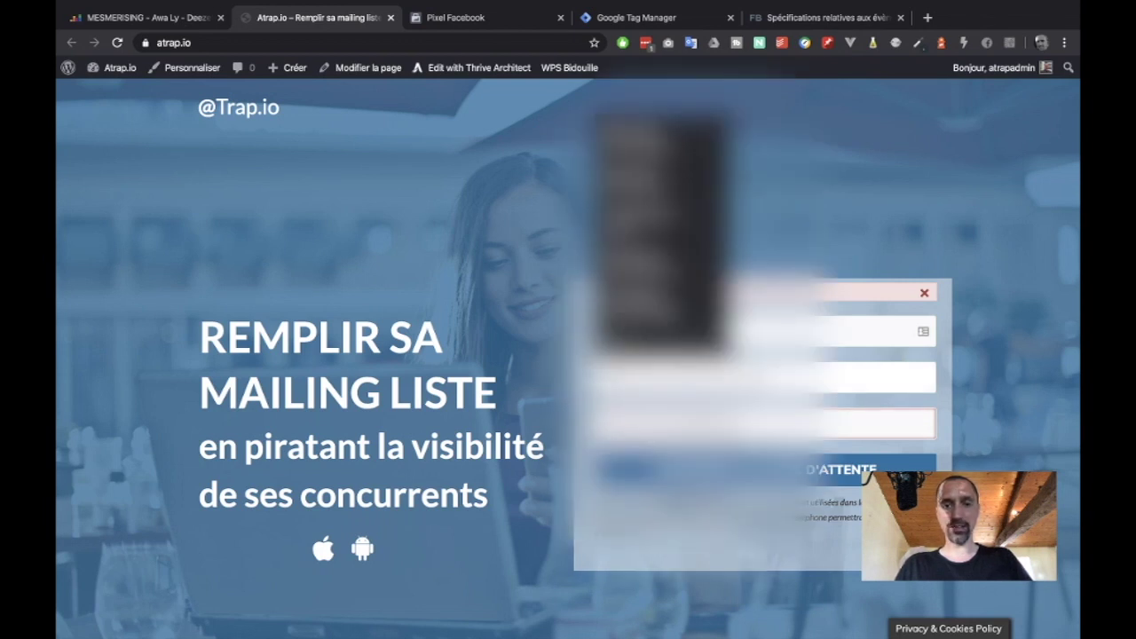
click(752, 479)
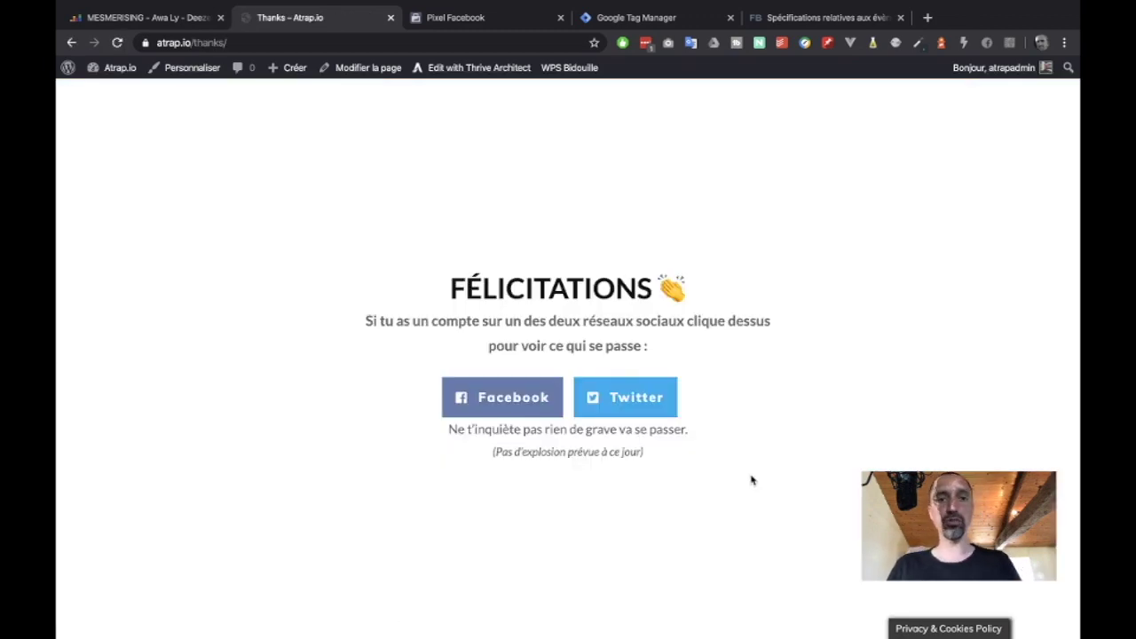
Check the pixel's test events after the form submission and clear the test session's activity
click(502, 12)
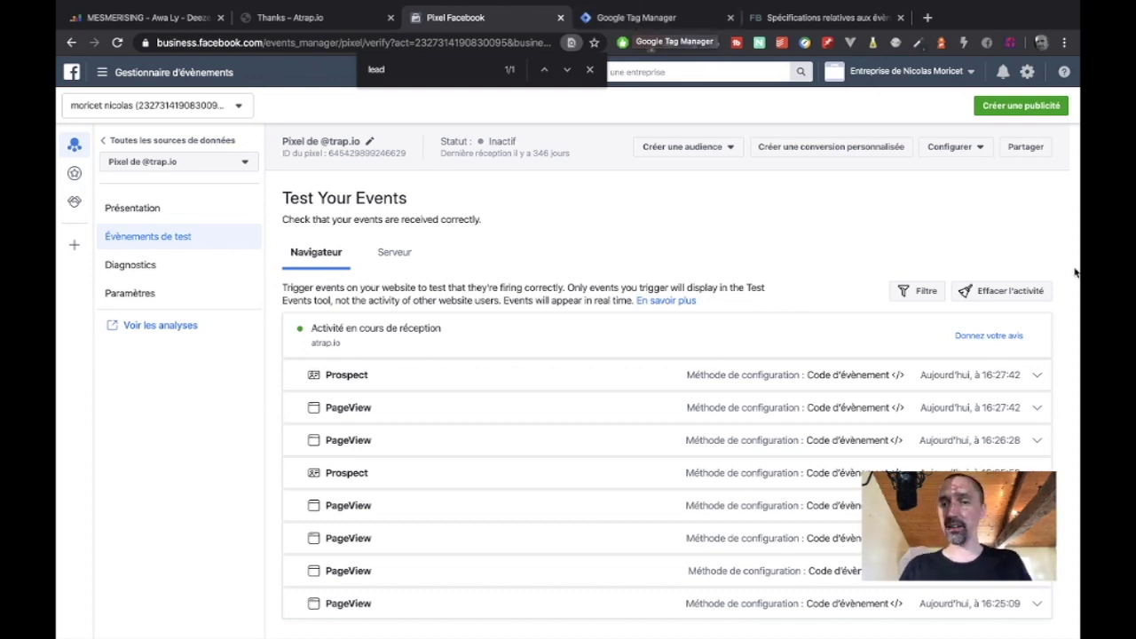
click(1017, 291)
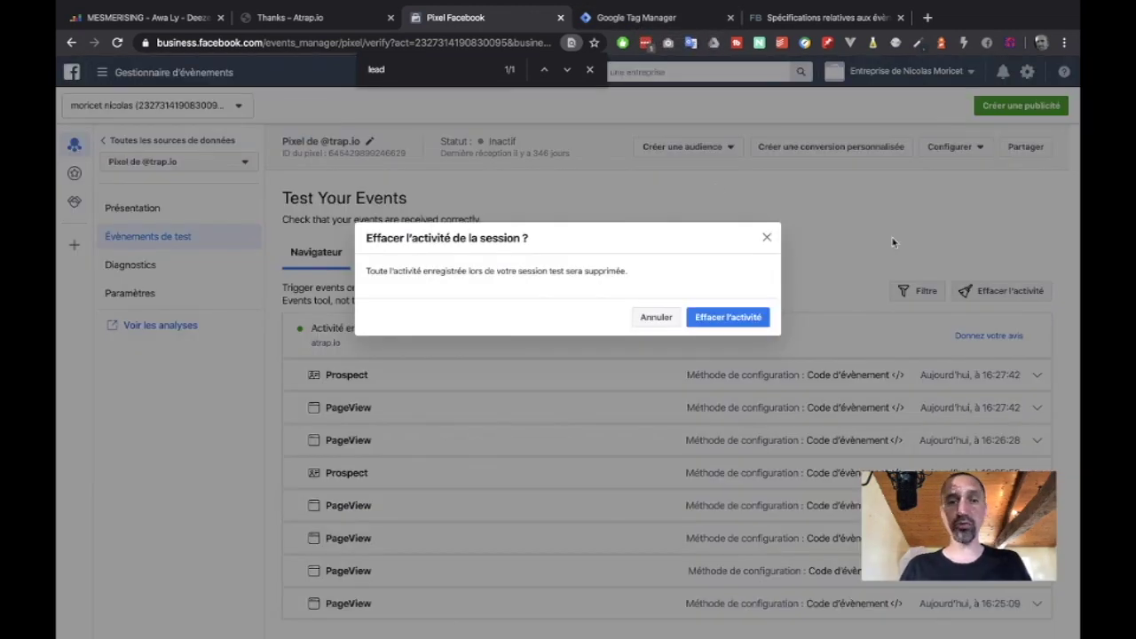
click(726, 319)
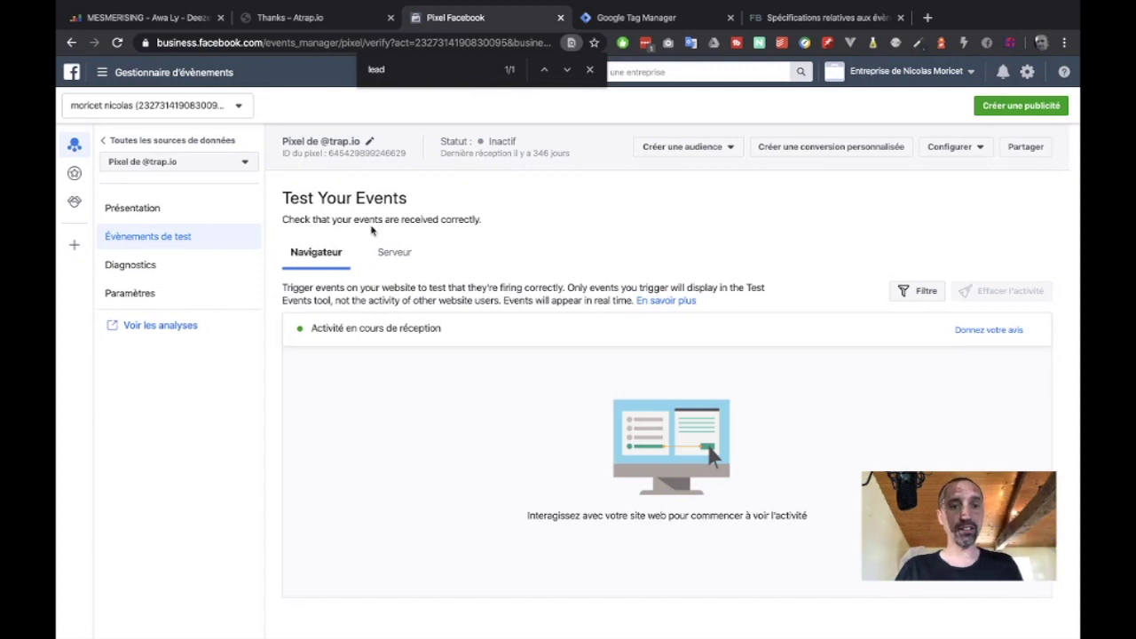